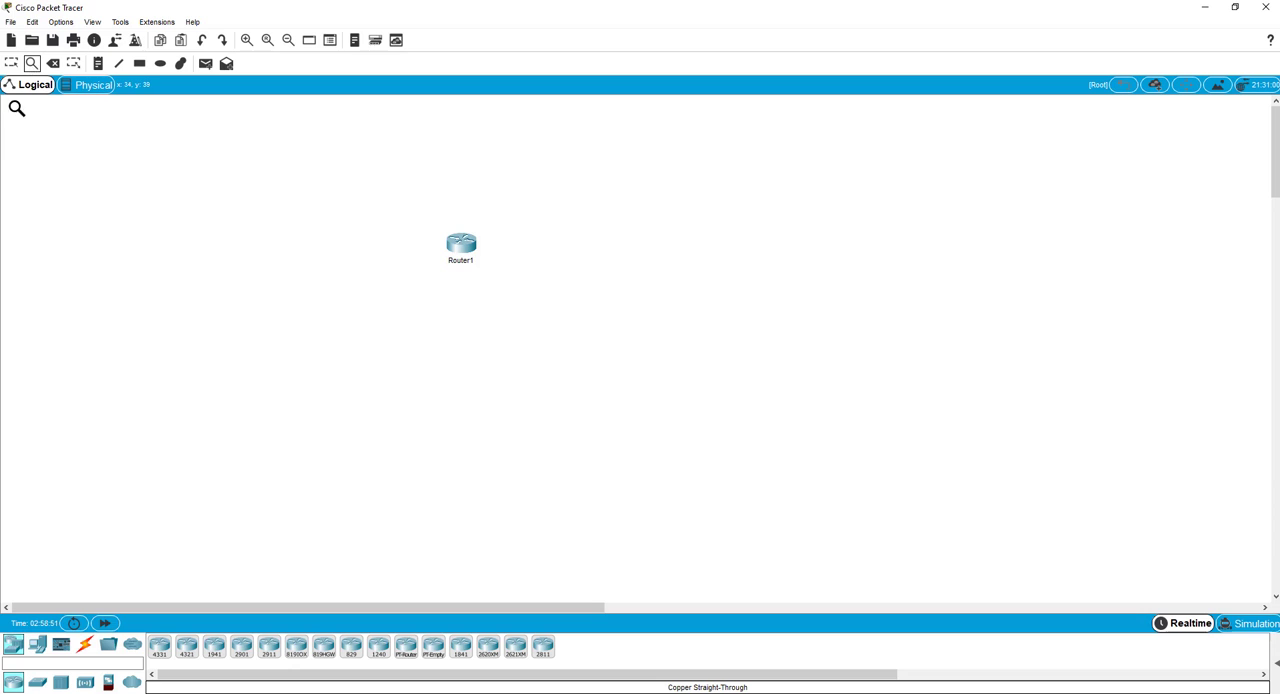
Add a 2960 switch to the left of Router1 and a 3650-24PS multilayer switch below the router.
{"action": "left_click", "coordinate": [12, 64]}
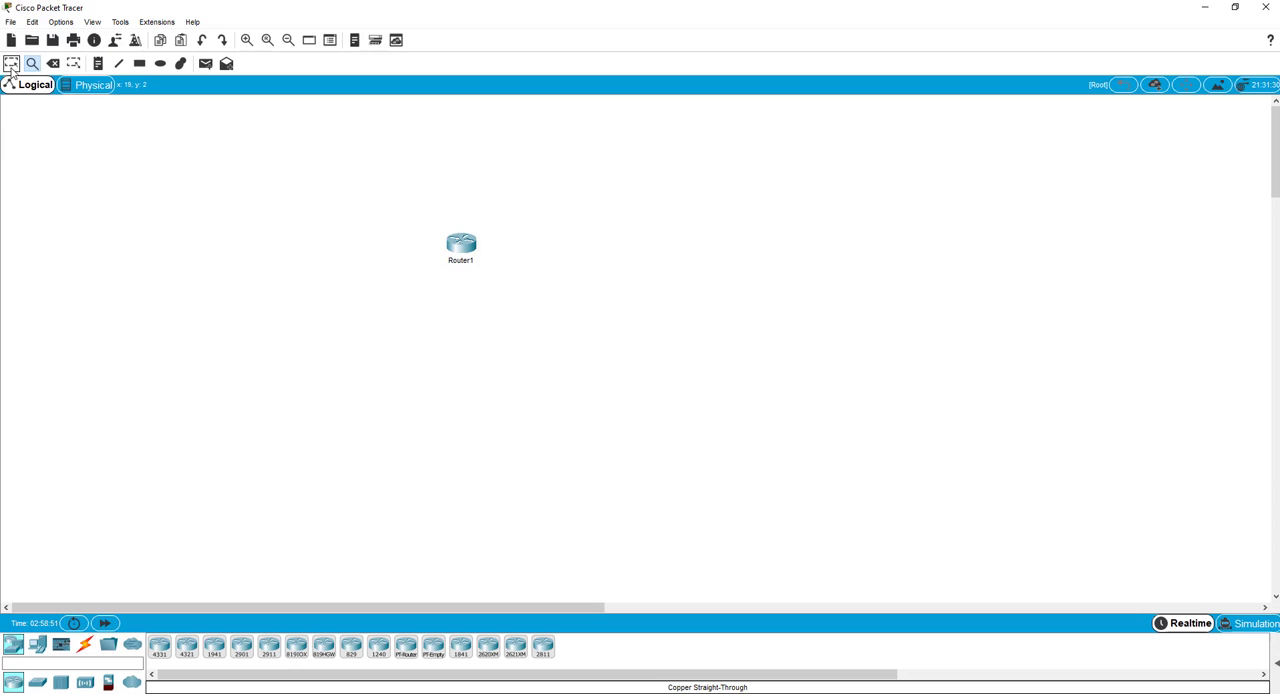
{"action": "left_click", "coordinate": [37, 682]}
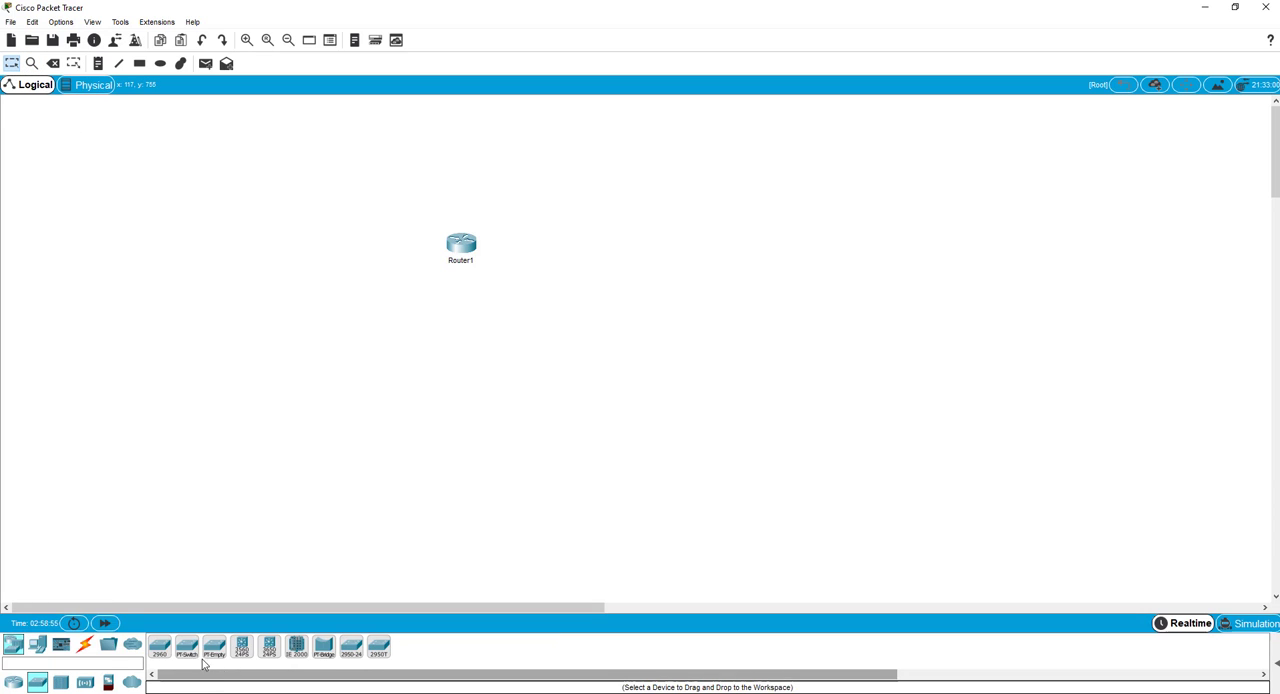
{"action": "left_click_drag", "start_coordinate": [159, 647], "coordinate": [315, 242]}
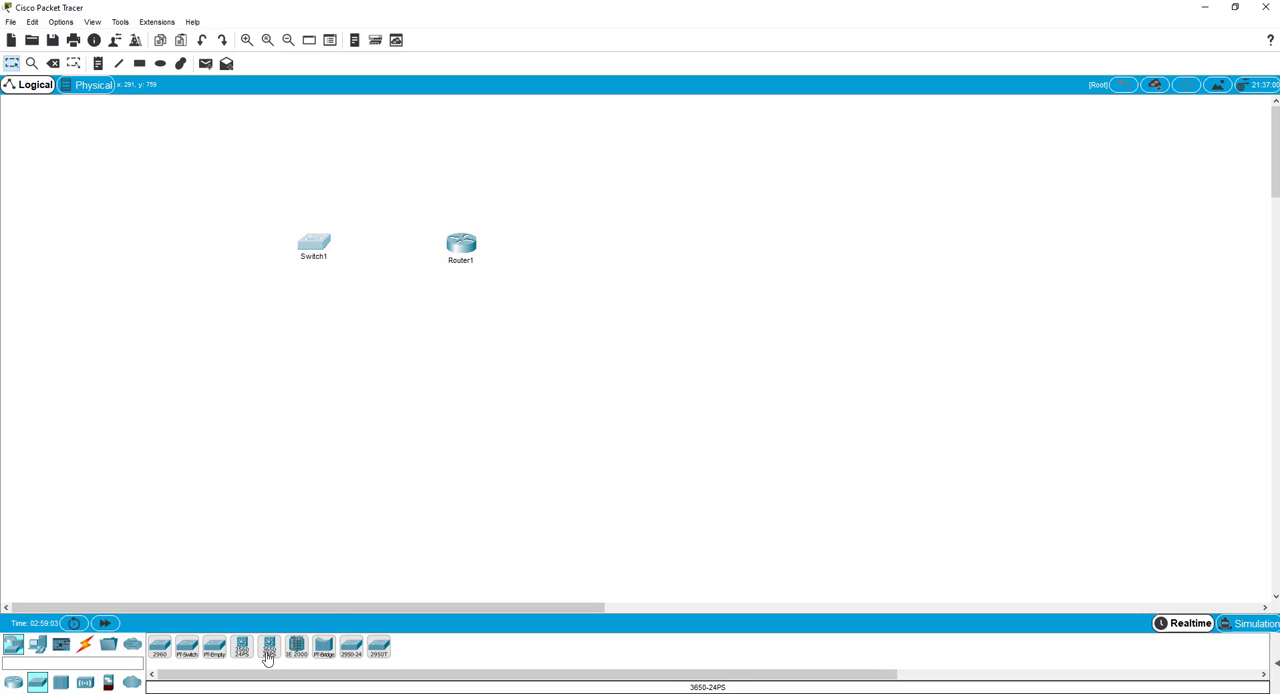
{"action": "left_click_drag", "start_coordinate": [268, 657], "coordinate": [462, 361]}
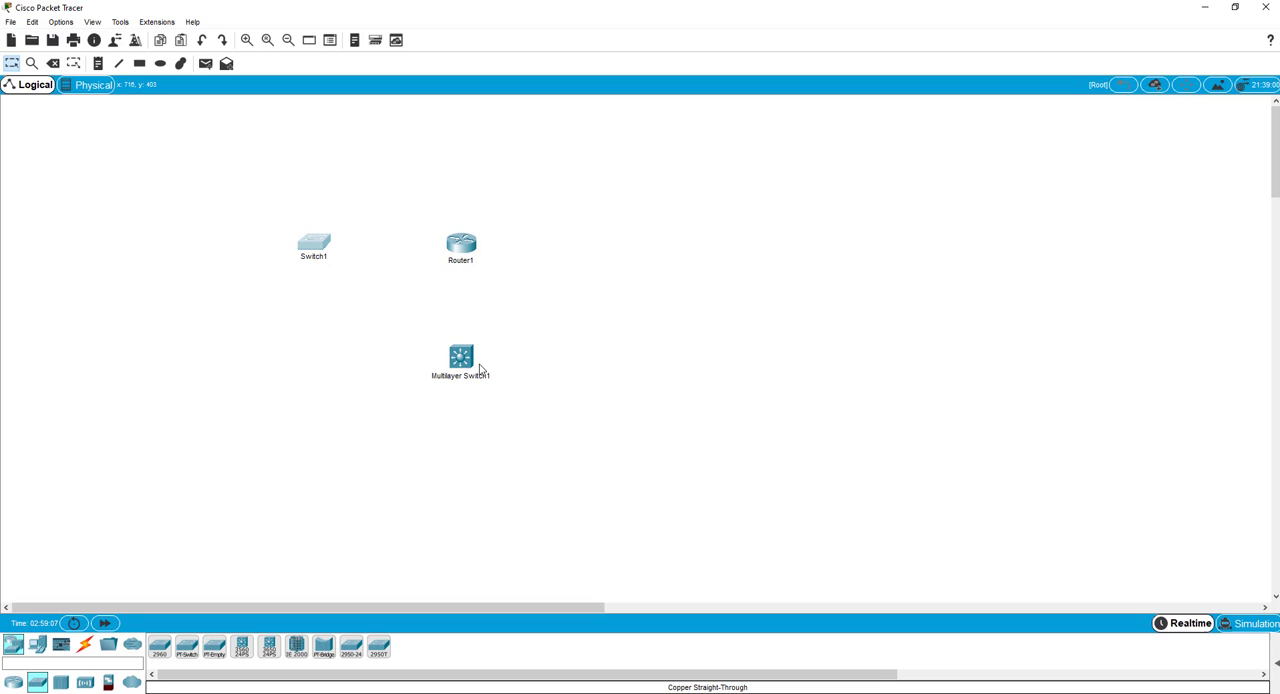
Connect Router1's GigabitEthernet0/1 to Switch1's GigabitEthernet0/1 with a copper straight-through cable.
{"action": "left_click", "coordinate": [84, 647]}
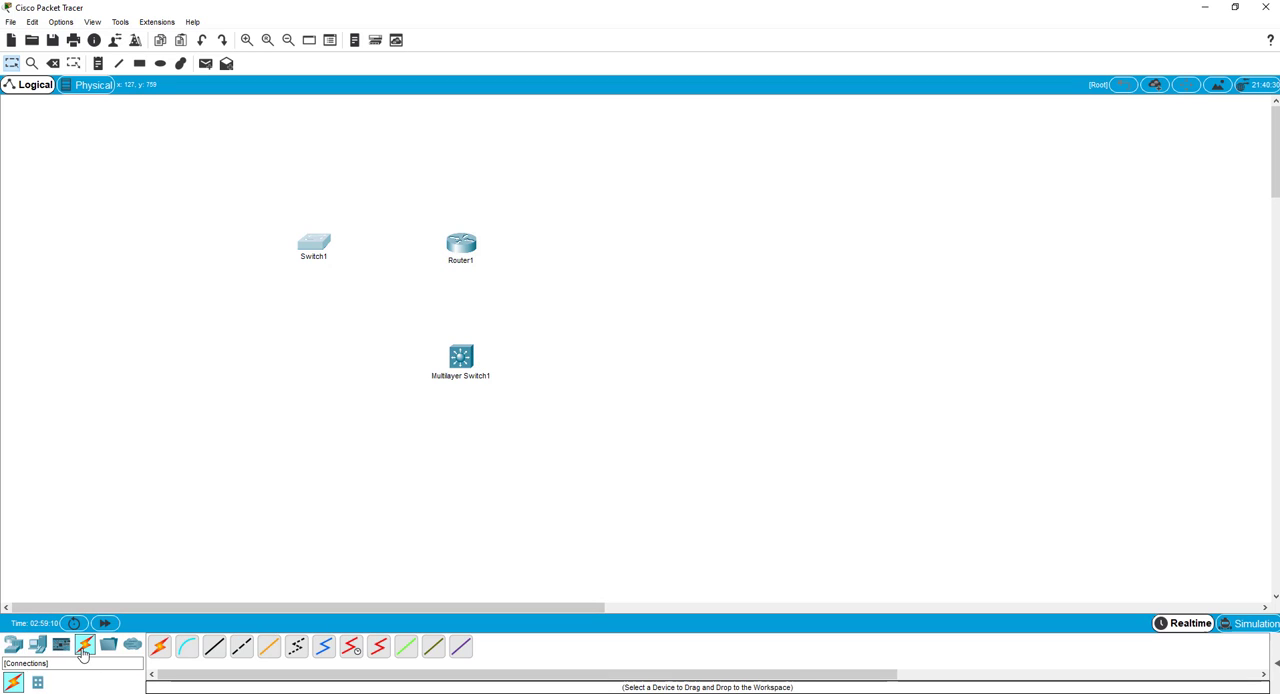
{"action": "left_click", "coordinate": [214, 647]}
{"action": "left_click", "coordinate": [457, 245]}
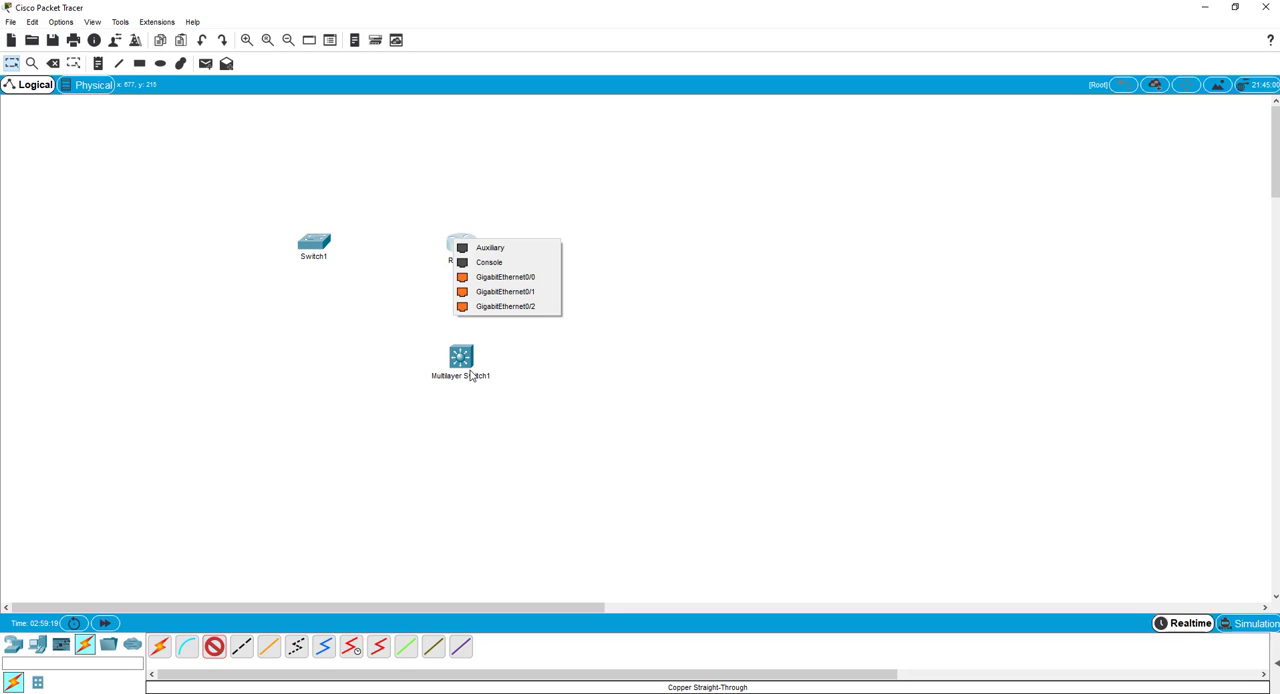
{"action": "left_click", "coordinate": [485, 297]}
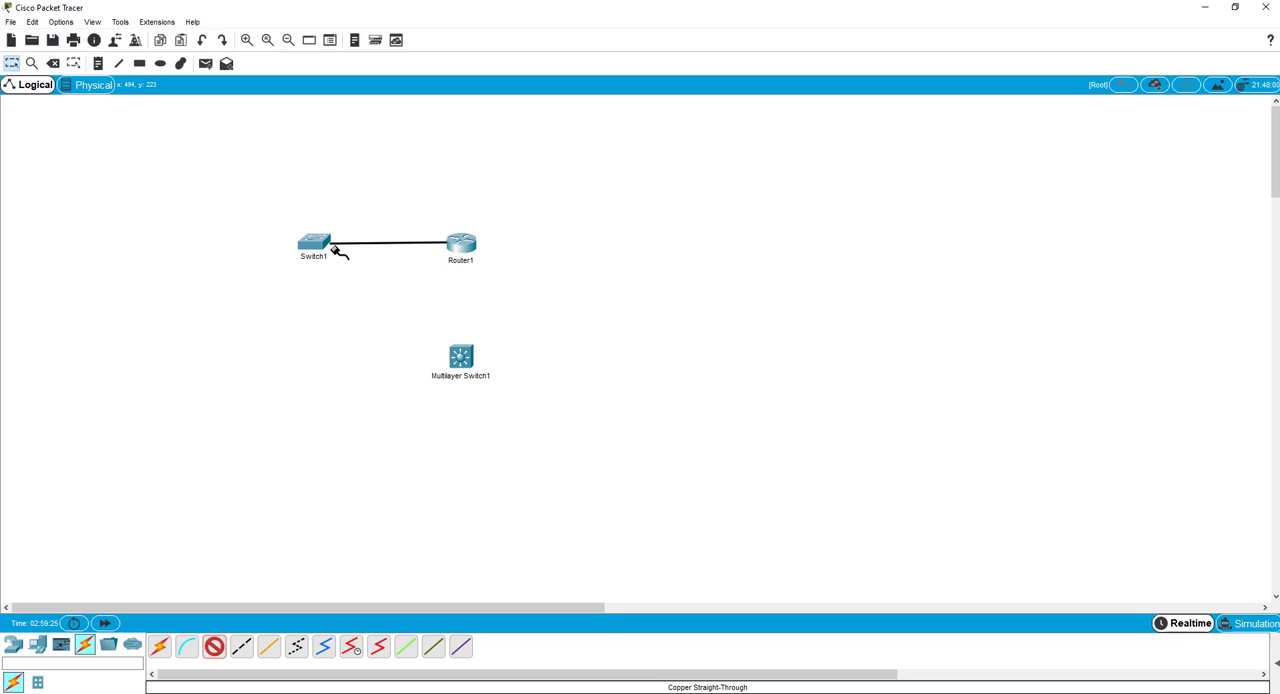
{"action": "left_click", "coordinate": [328, 247]}
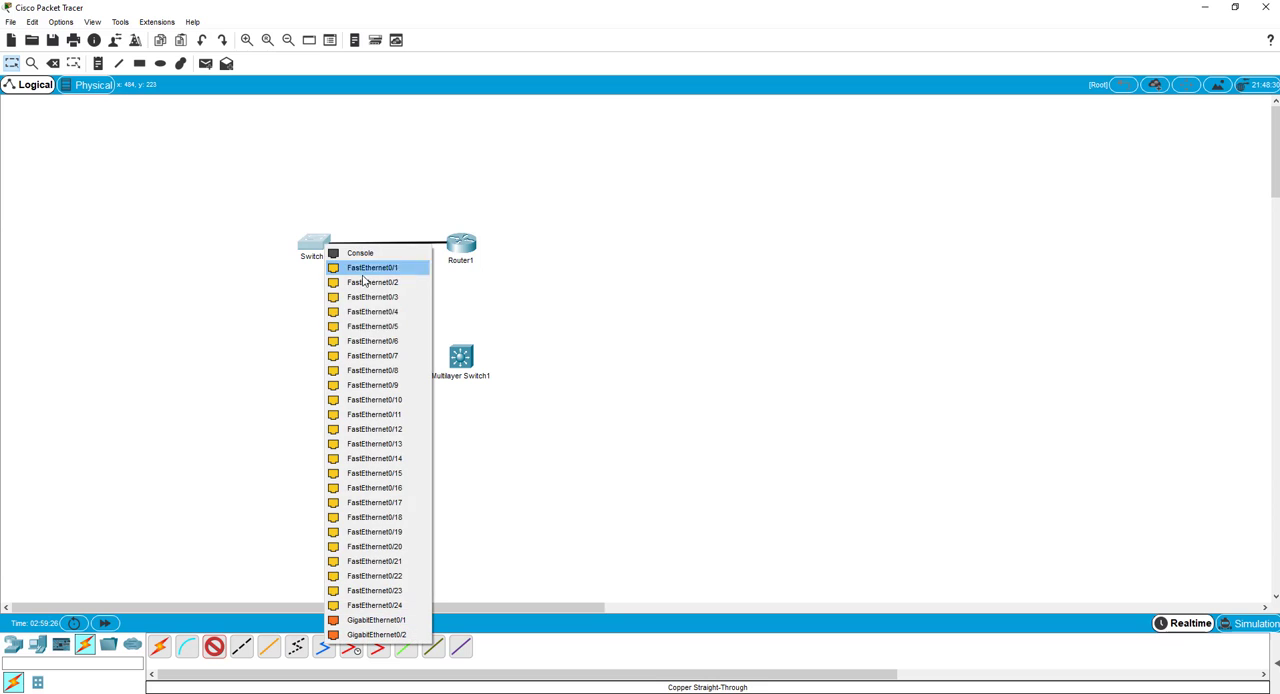
{"action": "left_click", "coordinate": [362, 621]}
Start a copper straight-through cable at Router1's GigabitEthernet0/2 and check the available ports on Multilayer Switch1.
{"action": "left_click", "coordinate": [214, 647]}
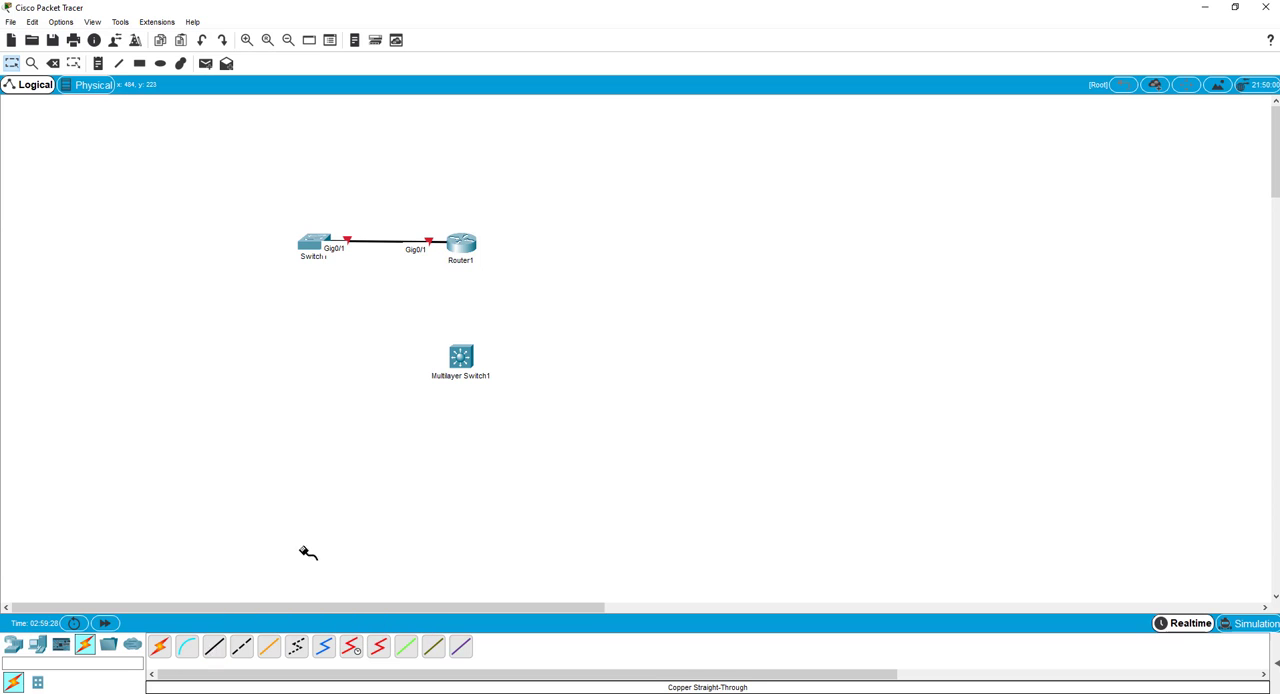
{"action": "left_click", "coordinate": [460, 253]}
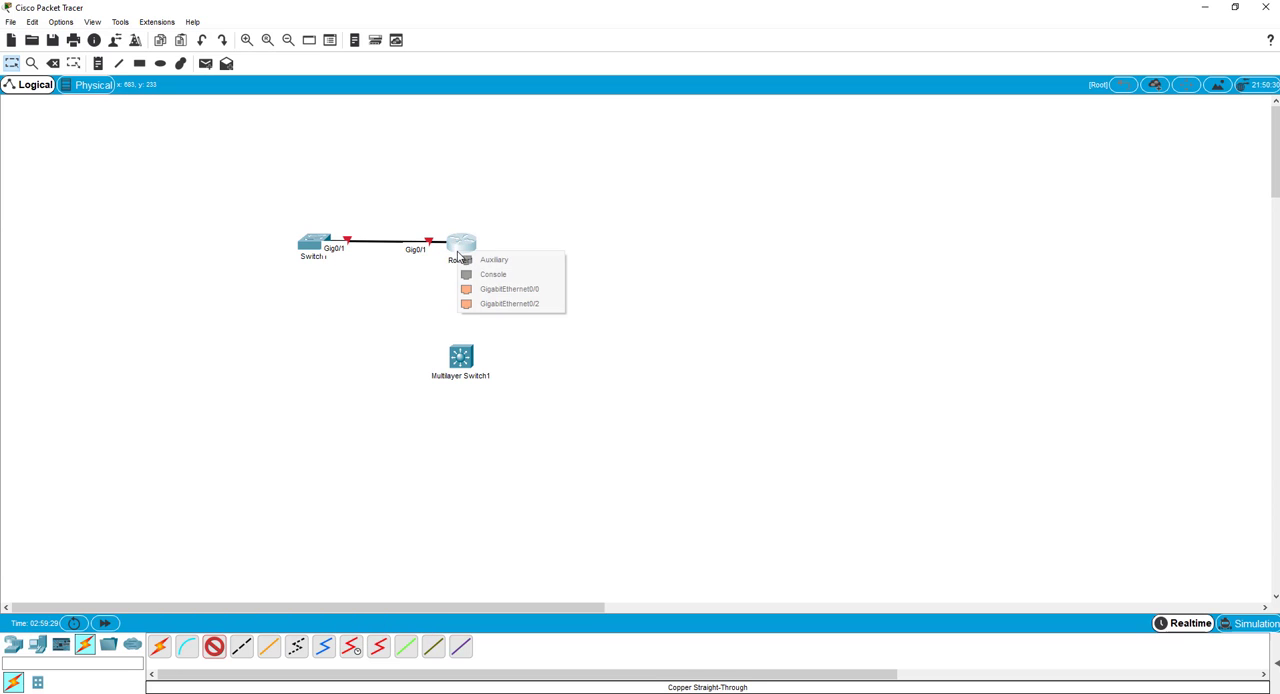
{"action": "left_click", "coordinate": [478, 310]}
{"action": "left_click", "coordinate": [462, 360]}
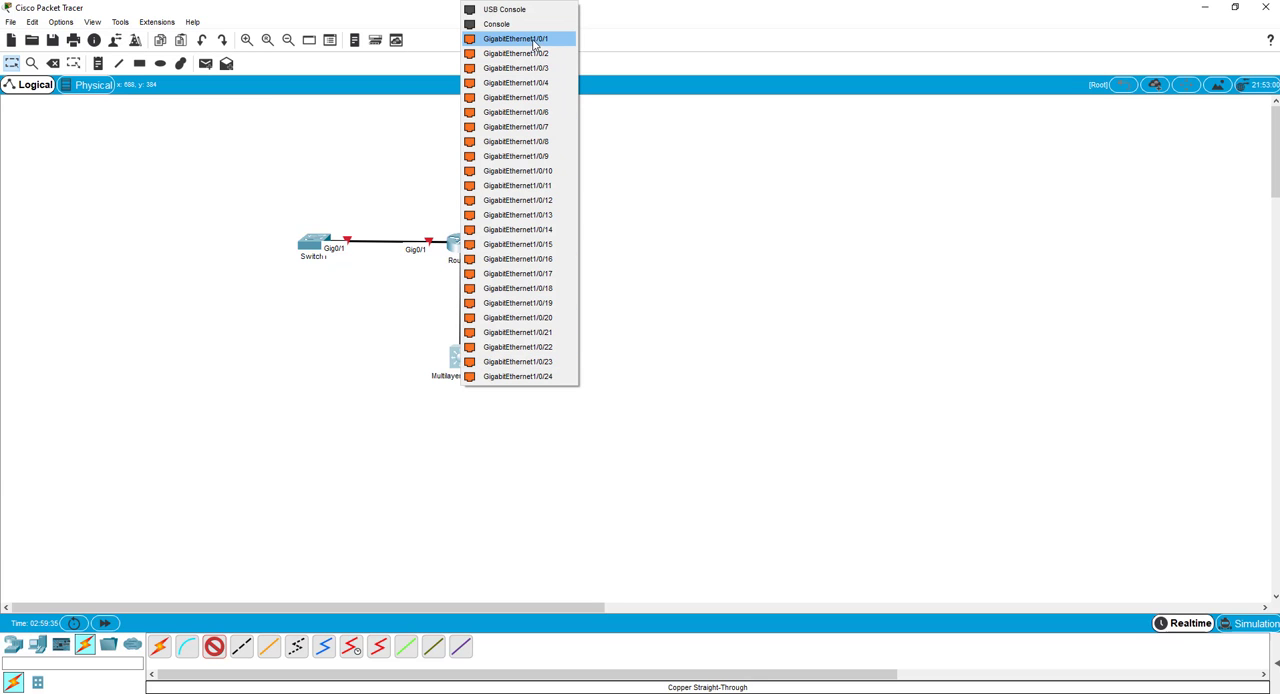
{"action": "left_click", "coordinate": [450, 440]}
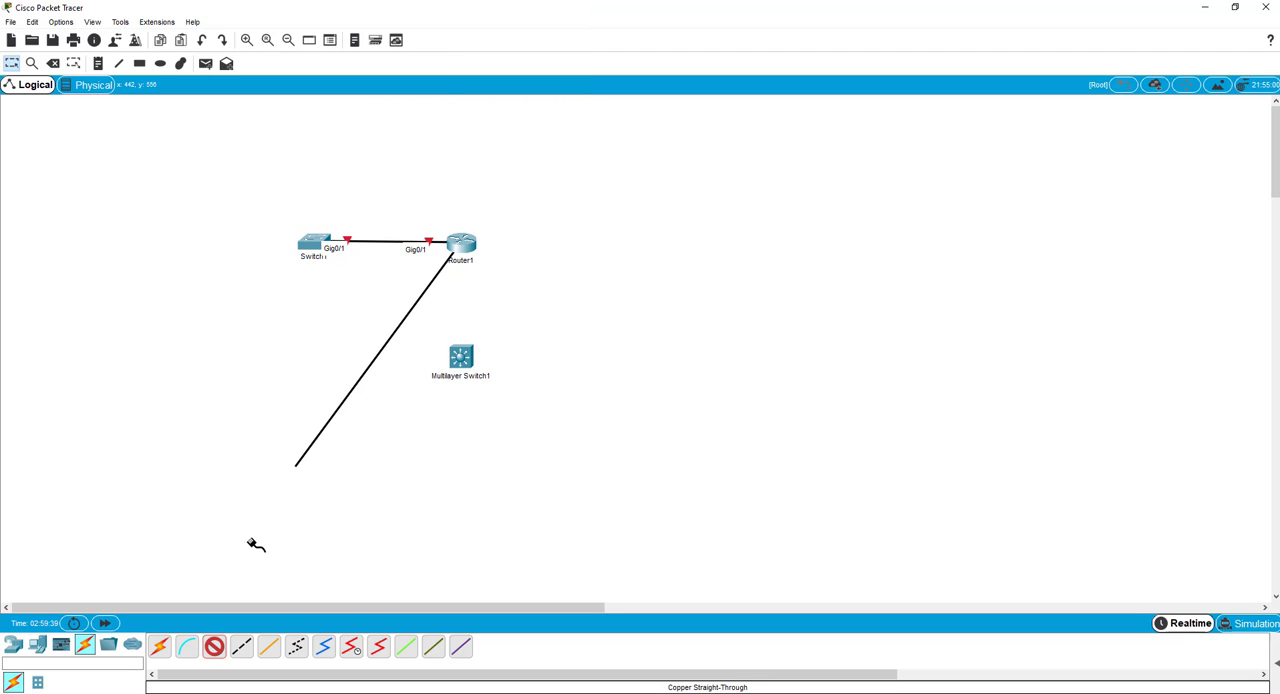
Add a 3560-24PS multilayer switch below Router1 and attach the router's pending cable to its GigabitEthernet0/2.
{"action": "left_click", "coordinate": [13, 645]}
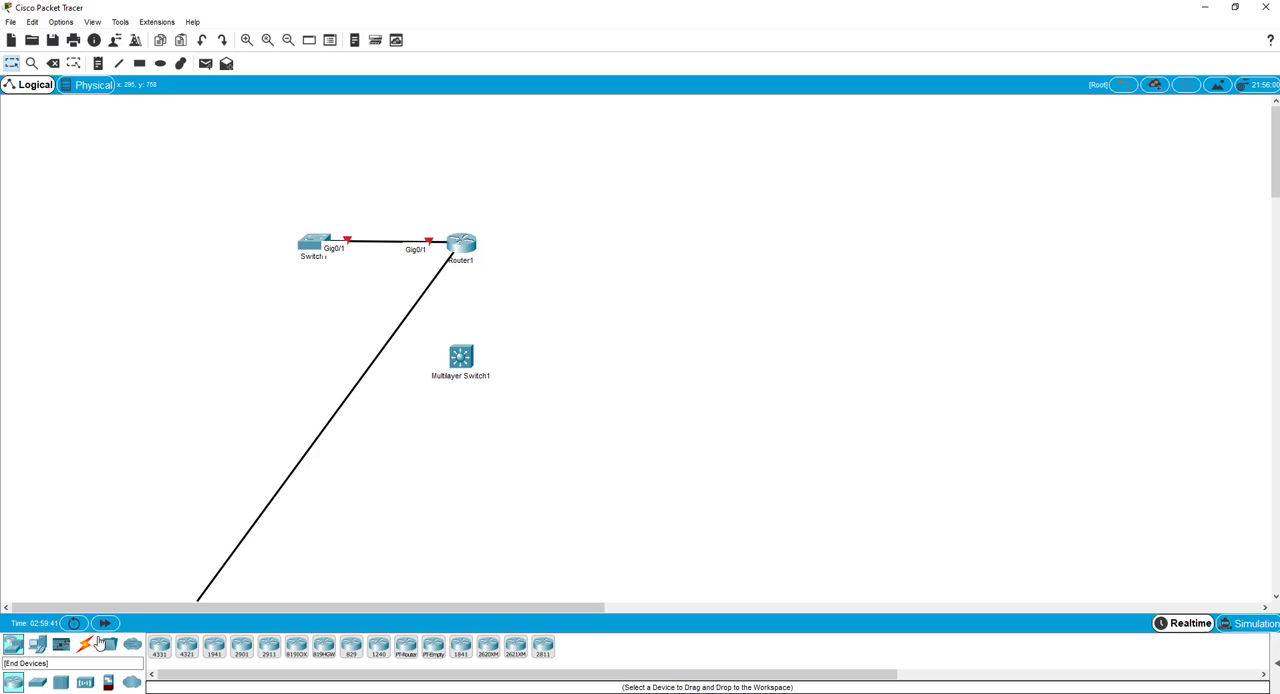
{"action": "left_click", "coordinate": [37, 682]}
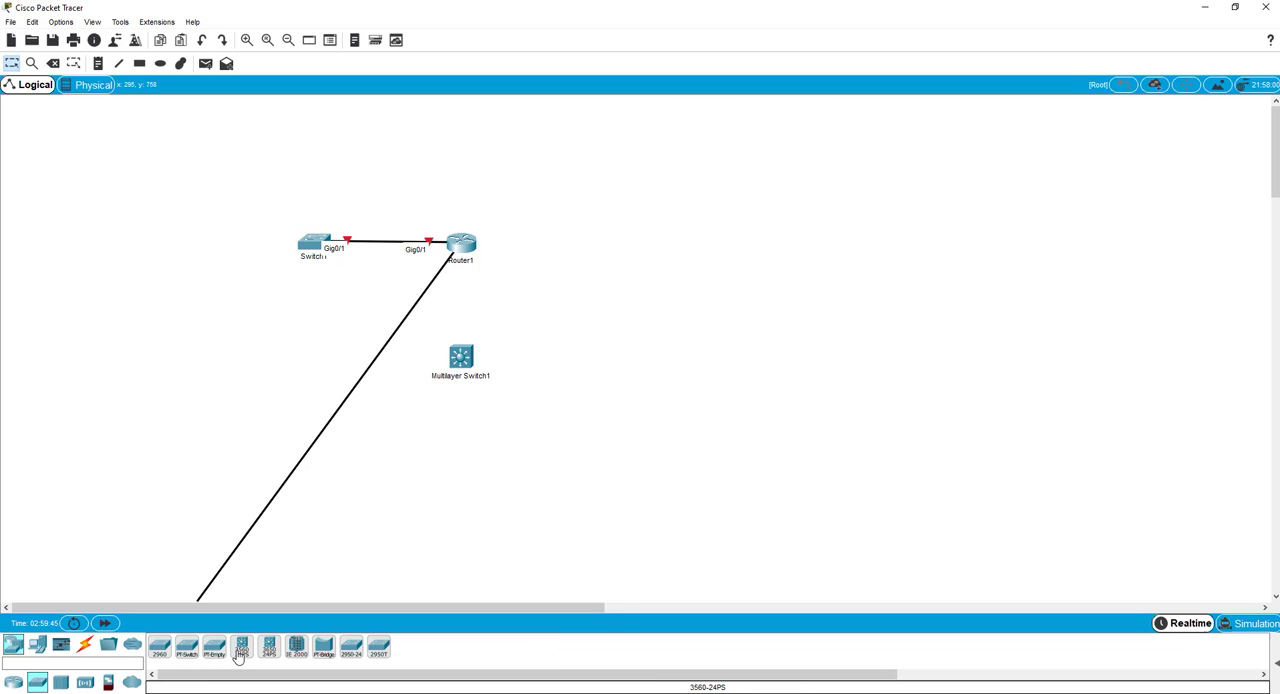
{"action": "left_click_drag", "start_coordinate": [241, 647], "coordinate": [476, 318]}
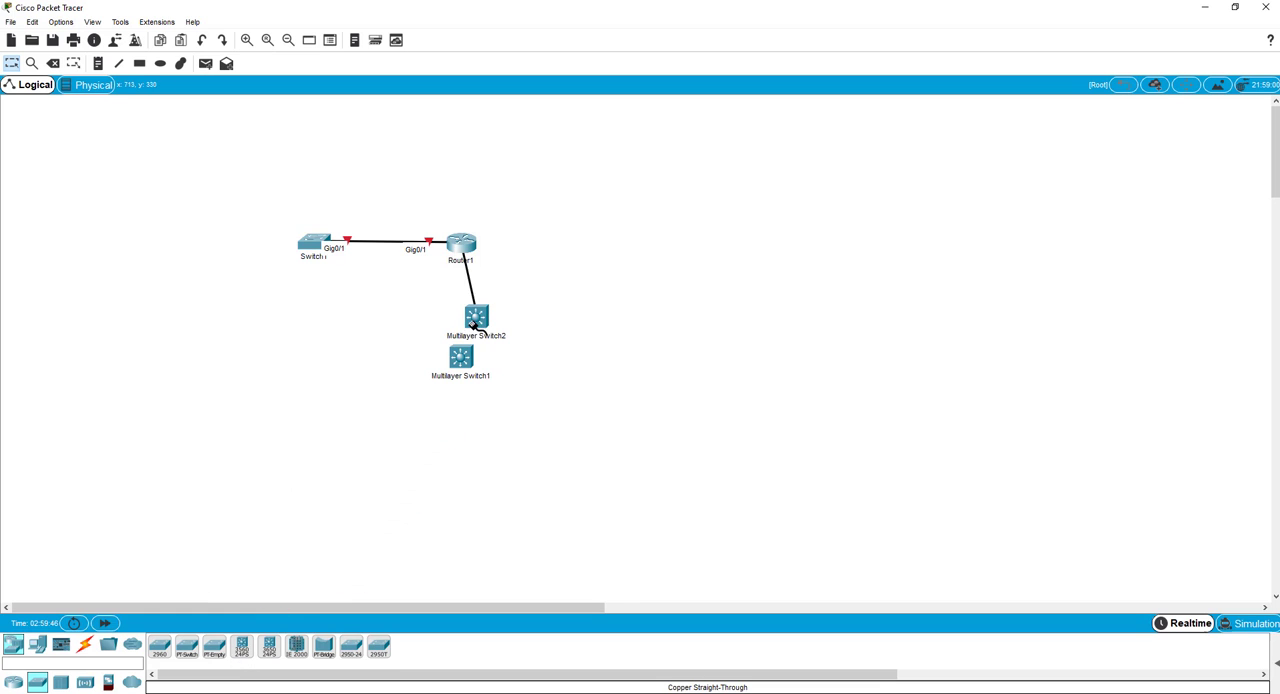
{"action": "left_click", "coordinate": [470, 308]}
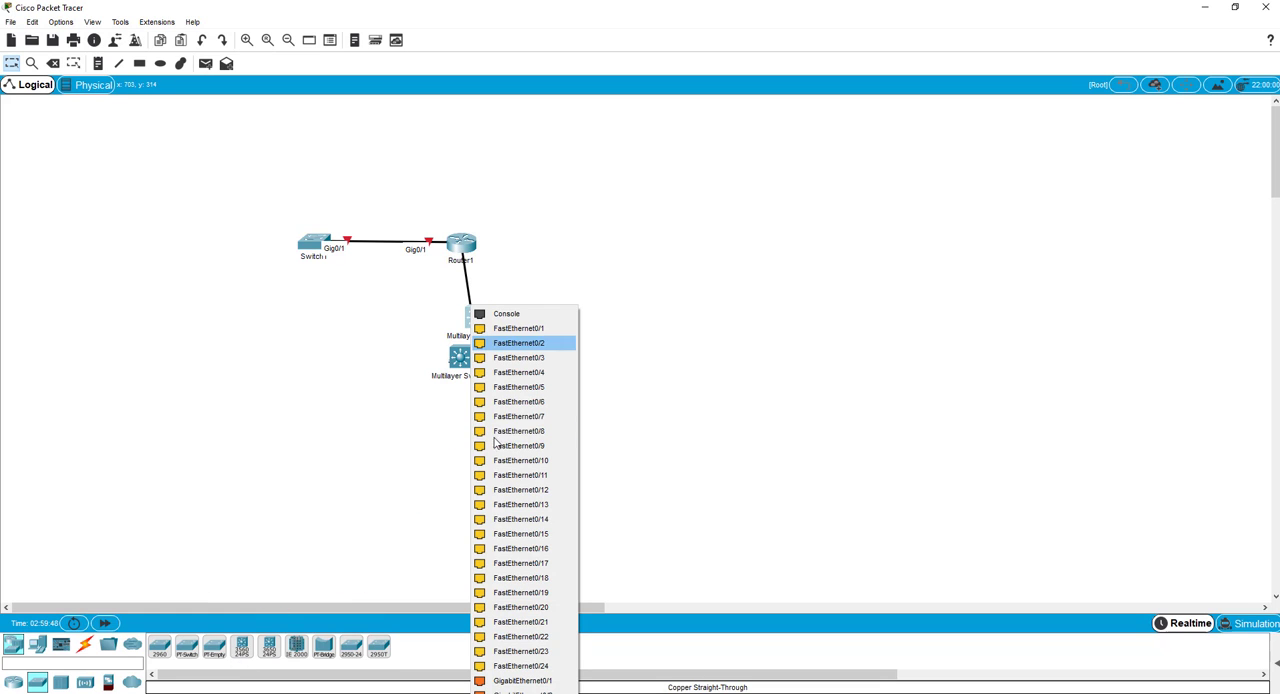
{"action": "left_click", "coordinate": [522, 691]}
Rearrange the switches: Multilayer Switch1 far to the right, Multilayer Switch2 straight below the router, Switch1 slightly further left.
{"action": "left_click_drag", "start_coordinate": [466, 360], "coordinate": [845, 372]}
{"action": "left_click_drag", "start_coordinate": [468, 321], "coordinate": [455, 402]}
{"action": "left_click_drag", "start_coordinate": [307, 254], "coordinate": [271, 251]}
{"action": "left_click_drag", "start_coordinate": [467, 405], "coordinate": [464, 413]}
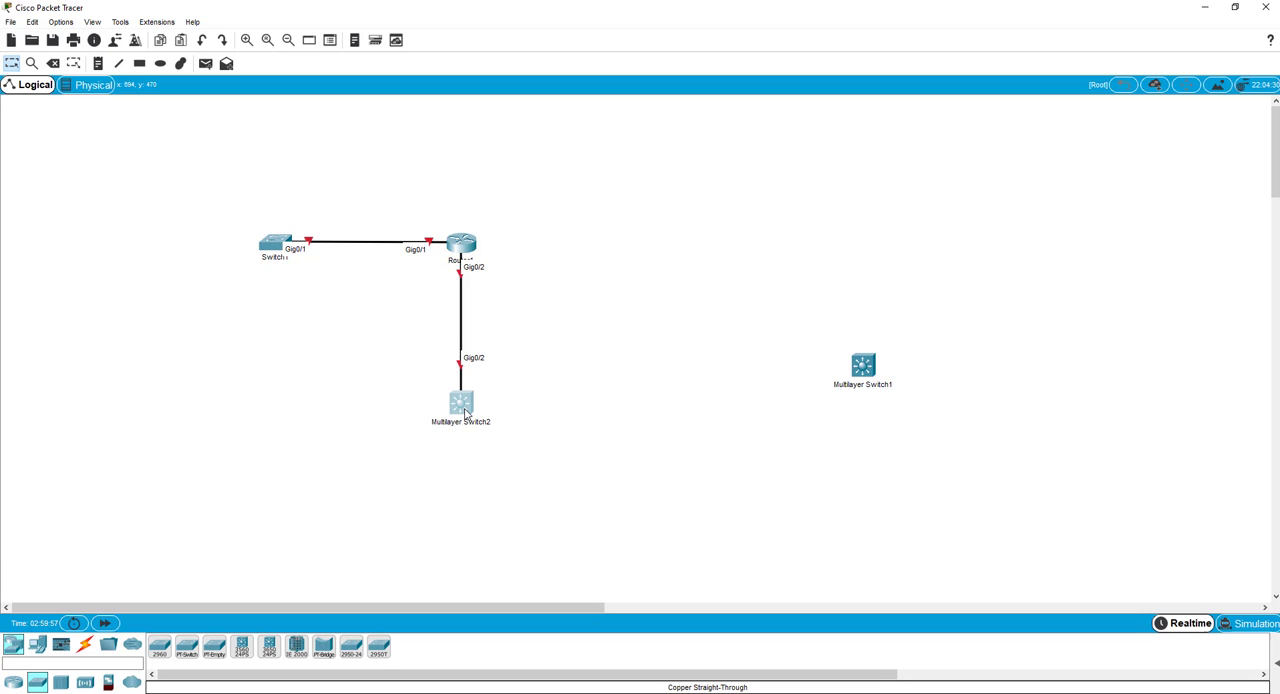
Add four PCs: one left of Switch1, one below Switch1, and one each to the right of and below Multilayer Switch2.
{"action": "left_click", "coordinate": [37, 644]}
{"action": "left_click", "coordinate": [160, 646]}
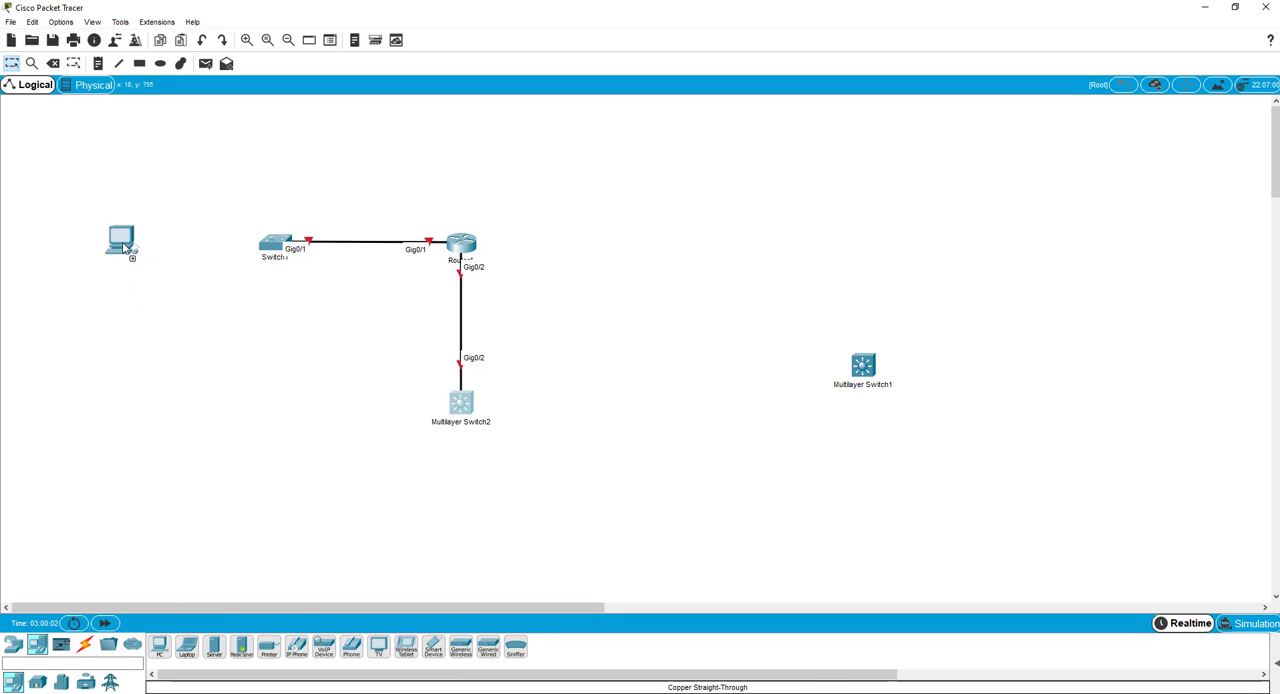
{"action": "left_click", "coordinate": [121, 243]}
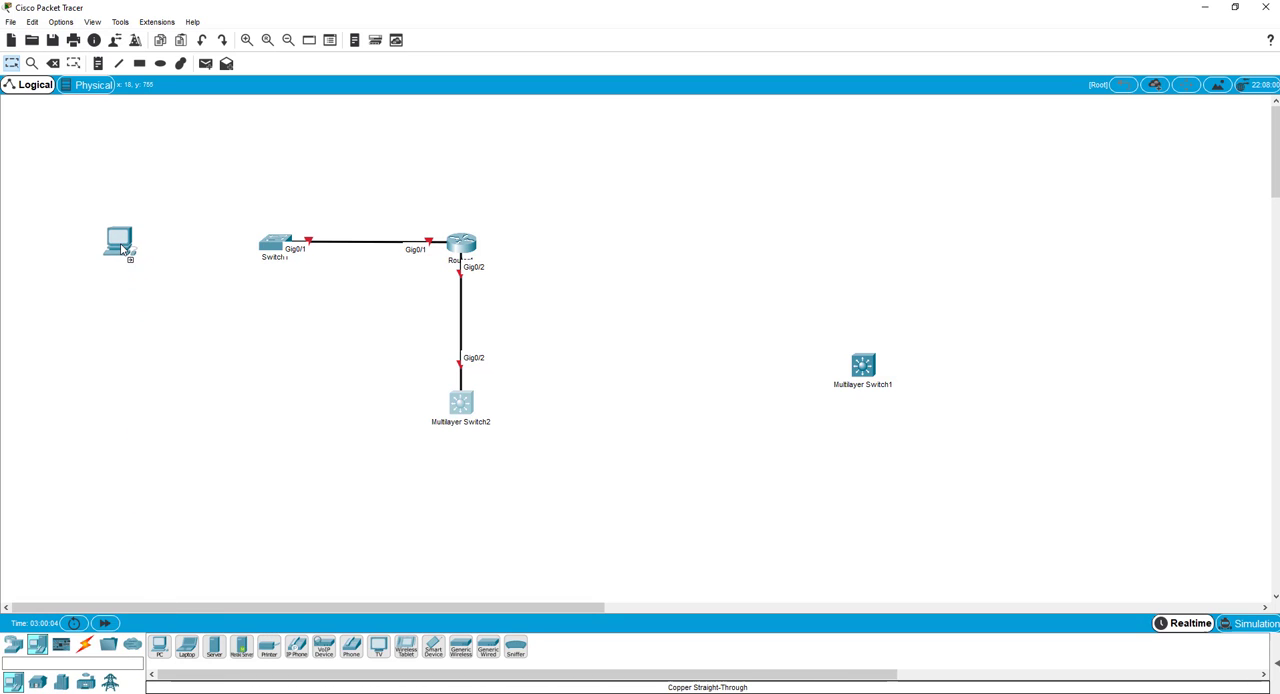
{"action": "left_click", "coordinate": [161, 642]}
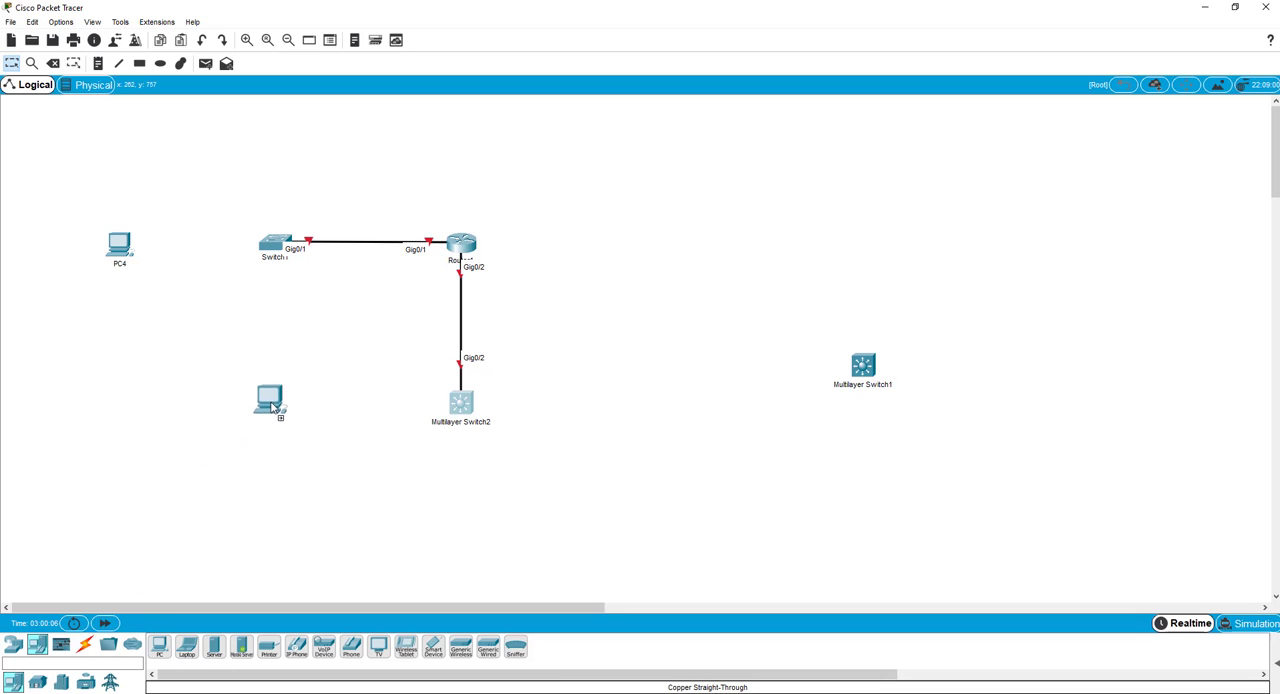
{"action": "left_click", "coordinate": [283, 413]}
{"action": "left_click", "coordinate": [159, 647]}
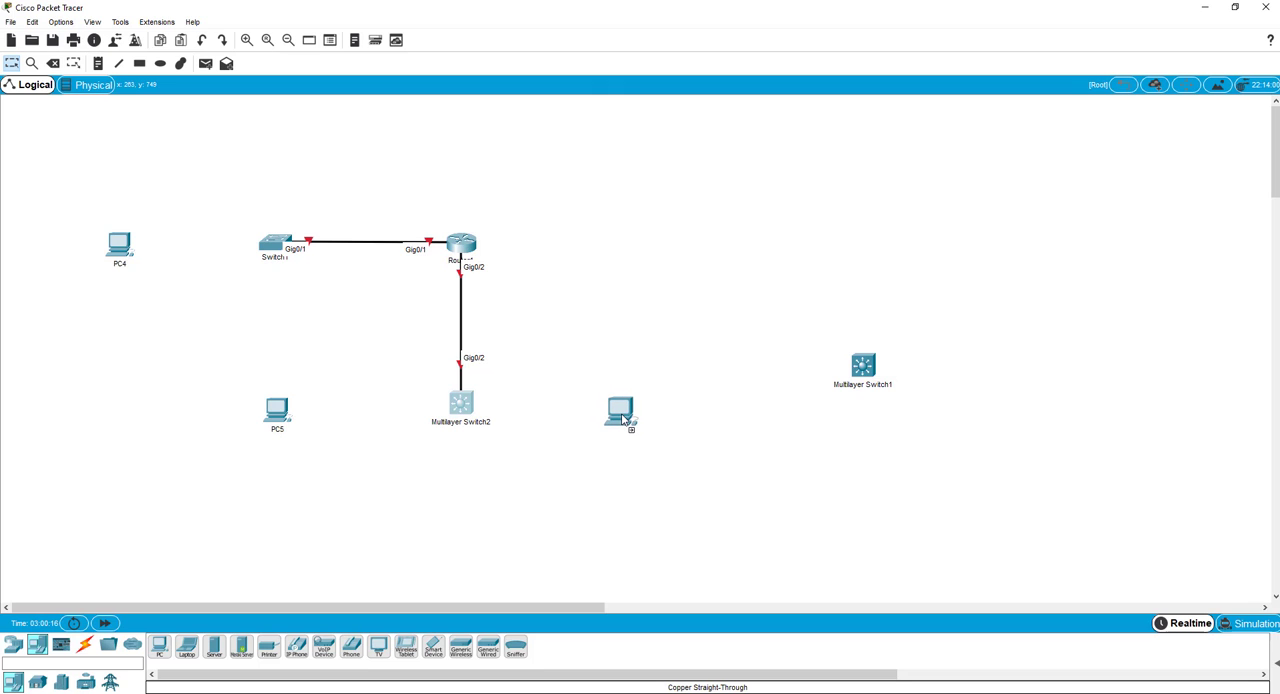
{"action": "left_click", "coordinate": [622, 420]}
{"action": "left_click", "coordinate": [159, 646]}
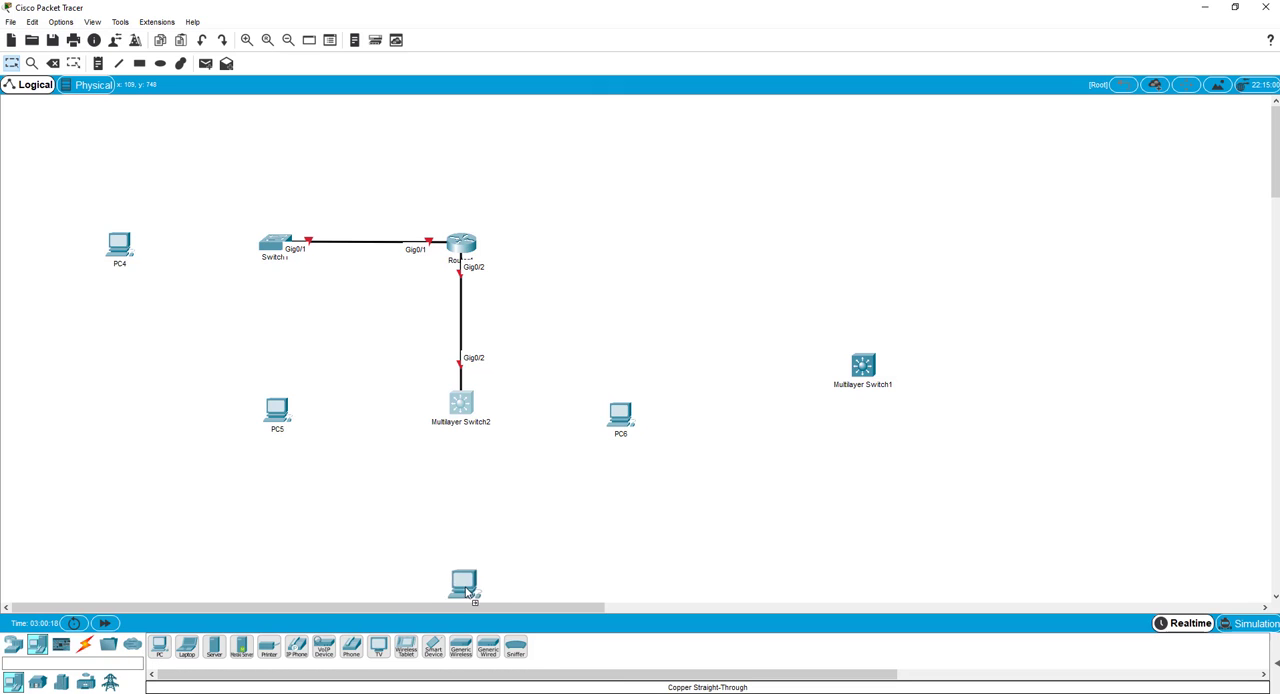
{"action": "left_click", "coordinate": [463, 558]}
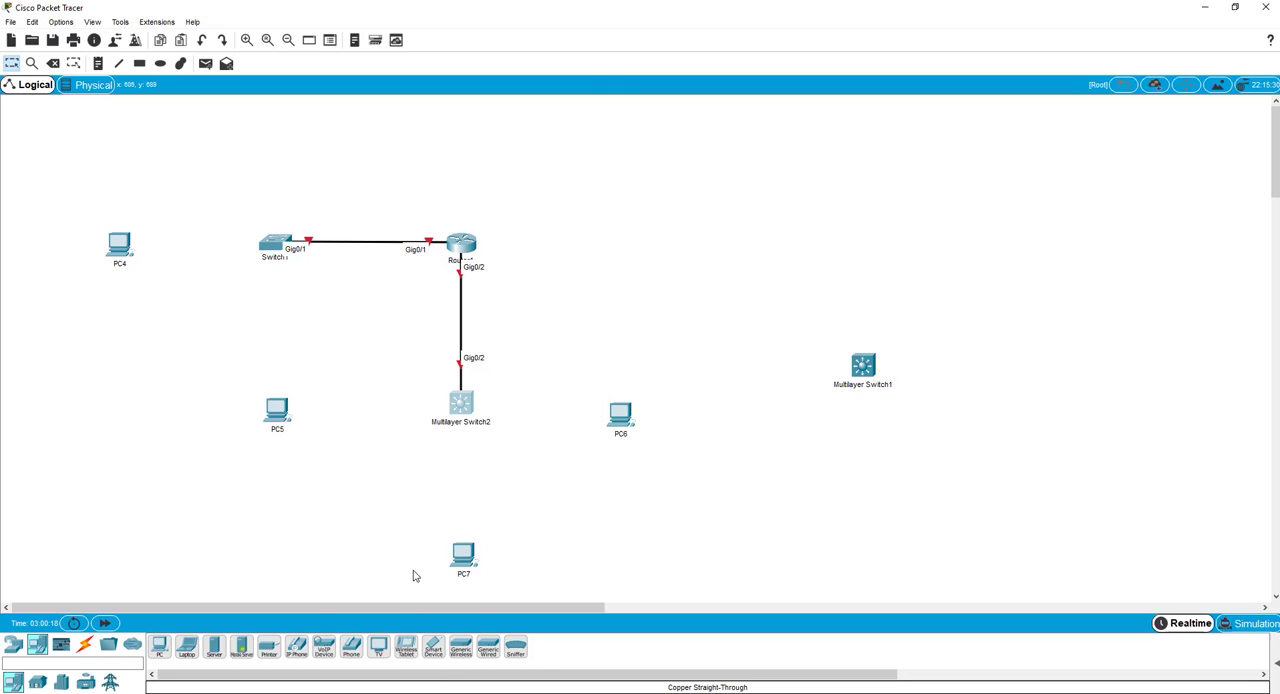
Try to attach a copper straight-through cable to PC4's USB1 port.
{"action": "left_click", "coordinate": [84, 645]}
{"action": "left_click", "coordinate": [213, 648]}
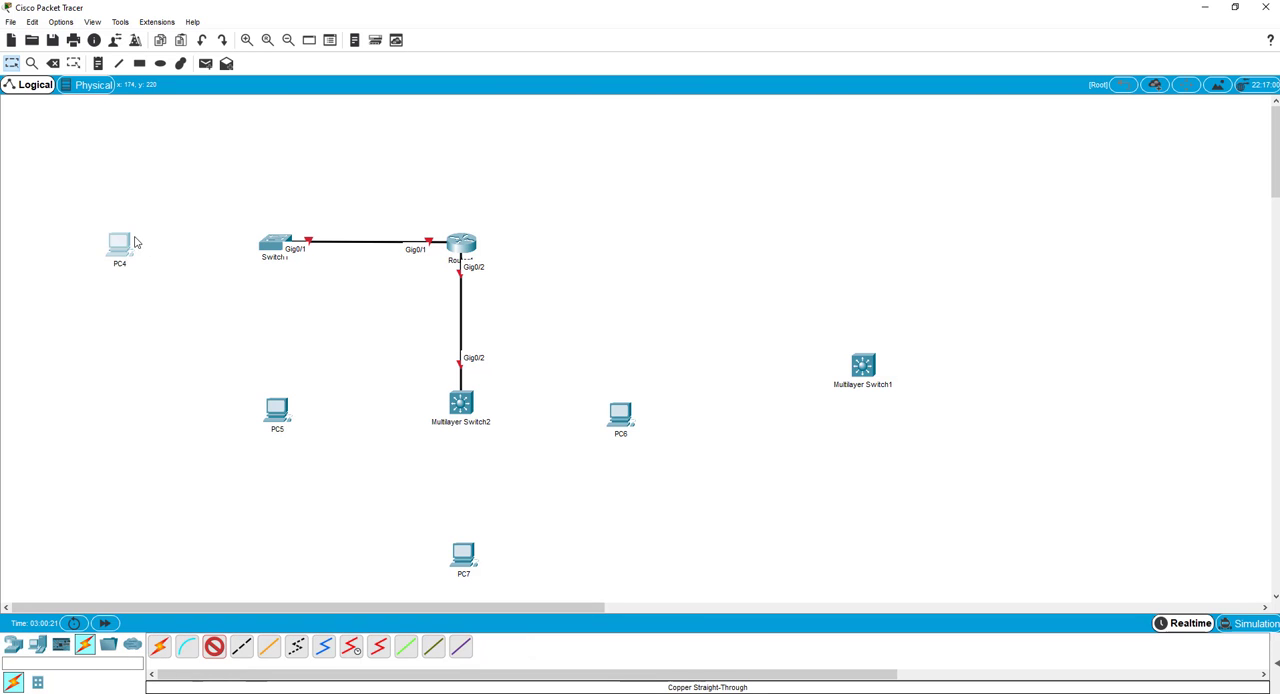
{"action": "left_click", "coordinate": [119, 246]}
{"action": "left_click", "coordinate": [150, 280]}
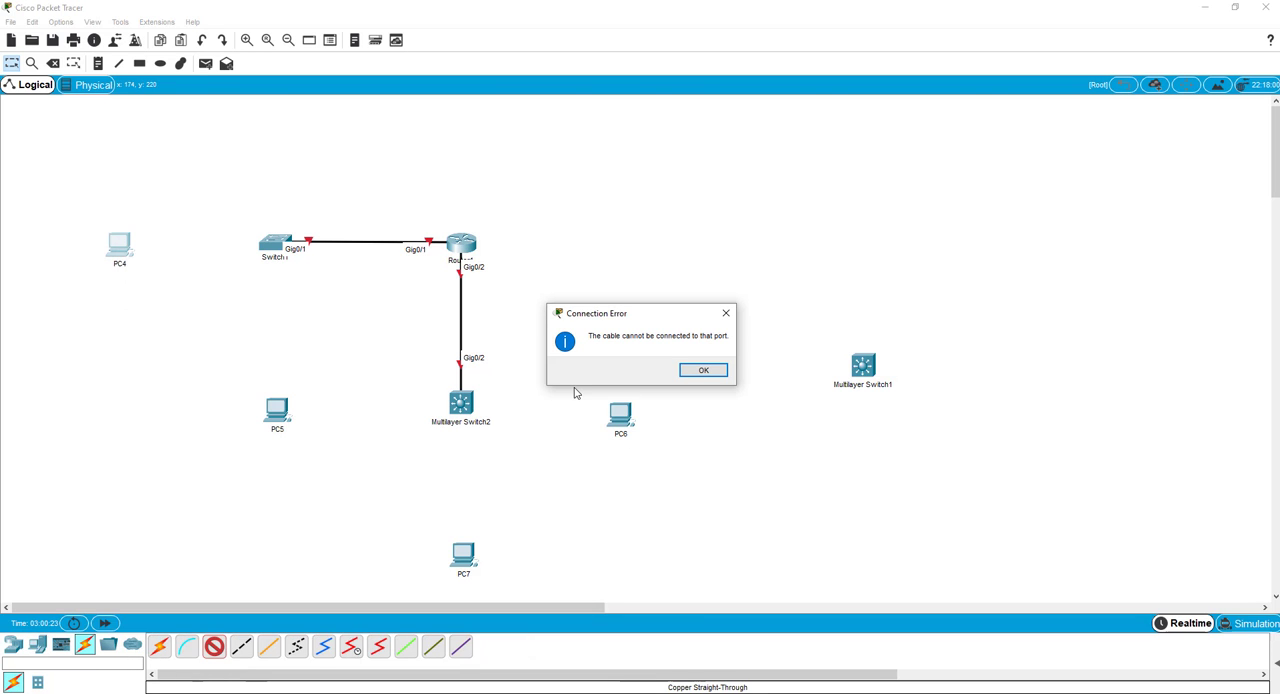
{"action": "left_click", "coordinate": [726, 313]}
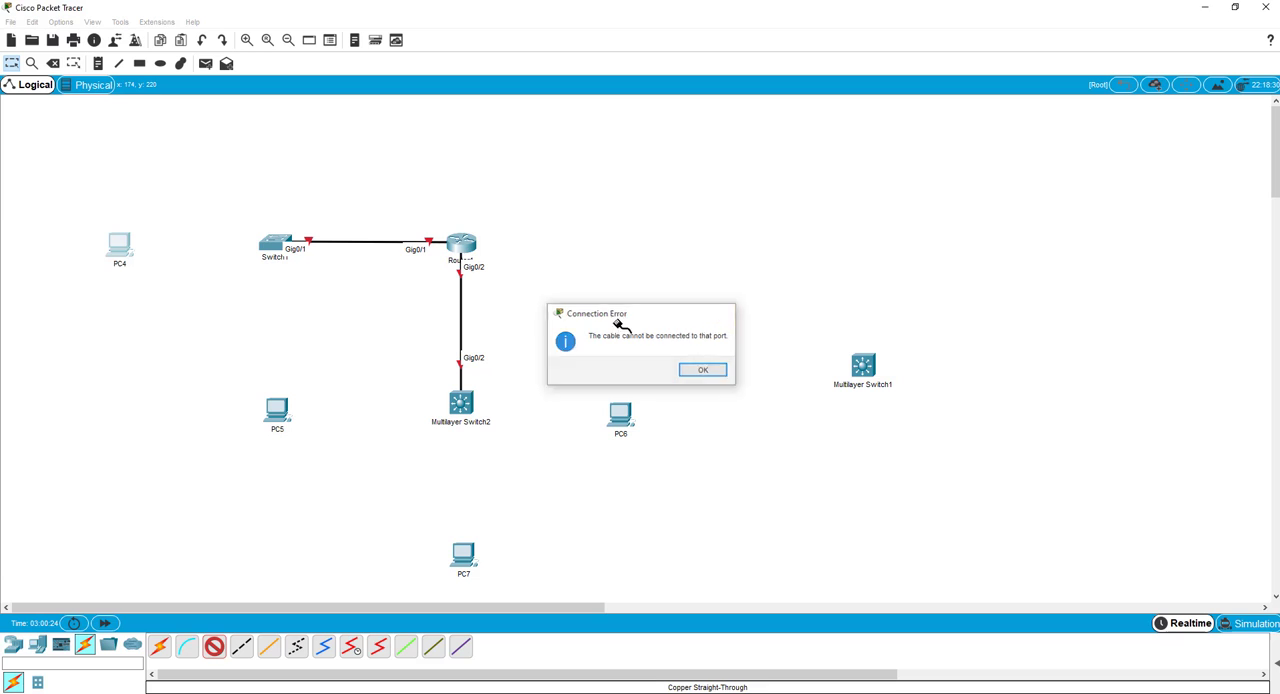
Connect Switch1's FastEthernet0/1 to PC4's FastEthernet0 with the copper straight-through cable.
{"action": "left_click", "coordinate": [277, 246]}
{"action": "left_click", "coordinate": [300, 261]}
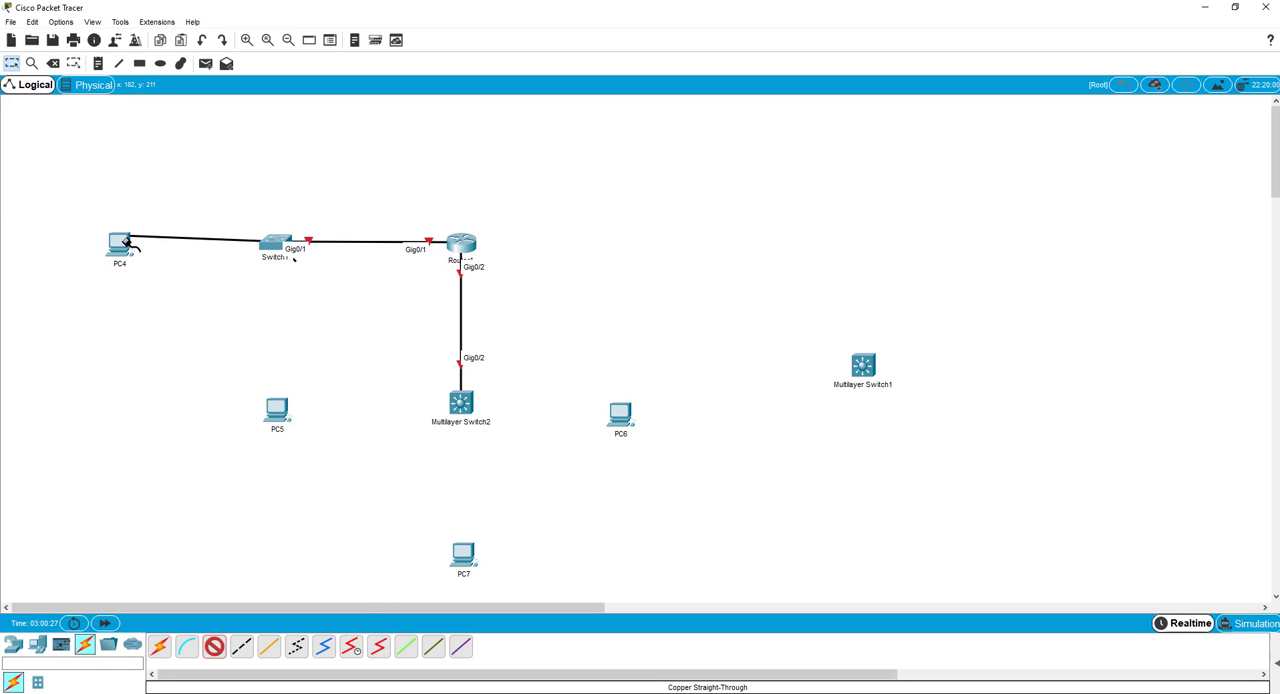
{"action": "left_click", "coordinate": [120, 245]}
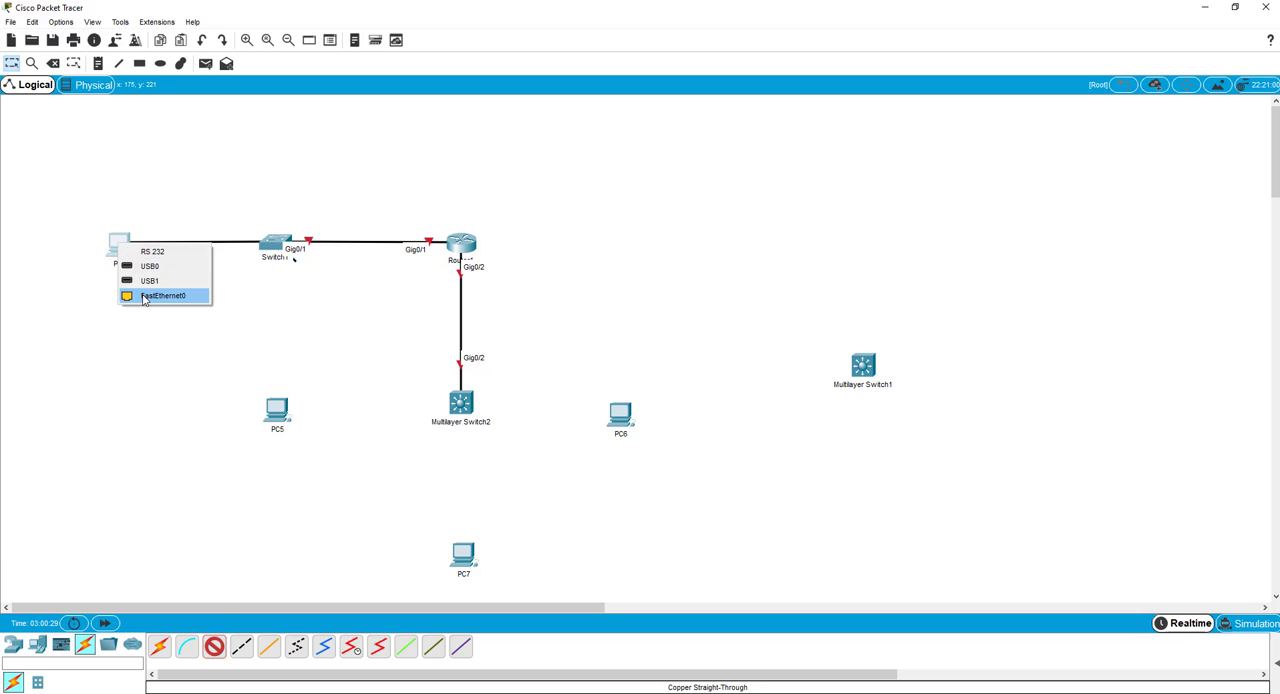
{"action": "left_click", "coordinate": [160, 296]}
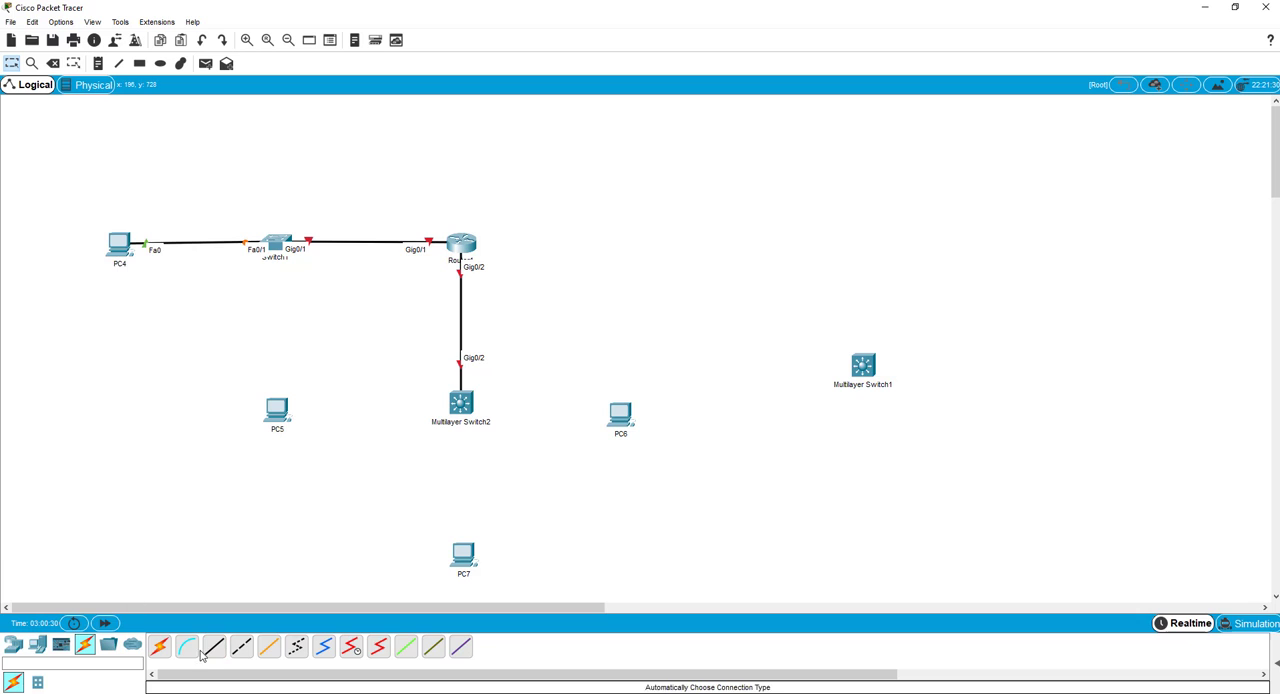
Connect Switch1's FastEthernet0/11 to PC5's FastEthernet0 with a copper straight-through cable.
{"action": "left_click", "coordinate": [283, 253]}
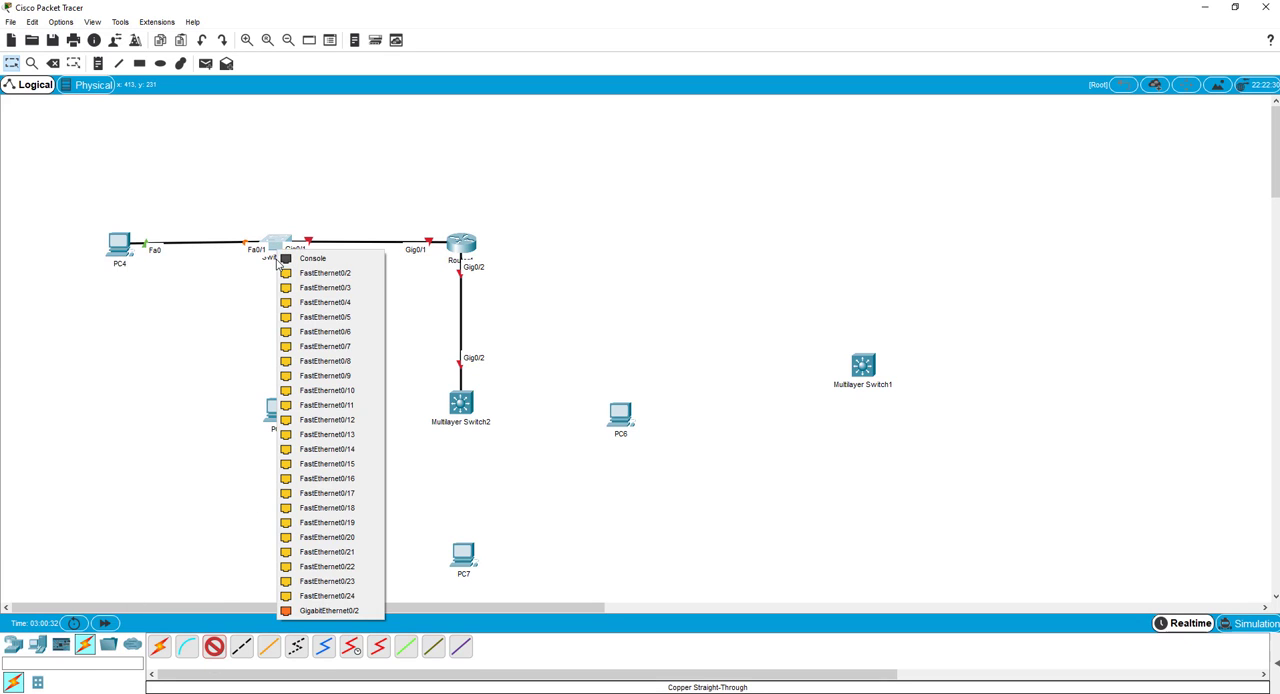
{"action": "left_click", "coordinate": [315, 405]}
{"action": "left_click", "coordinate": [278, 408]}
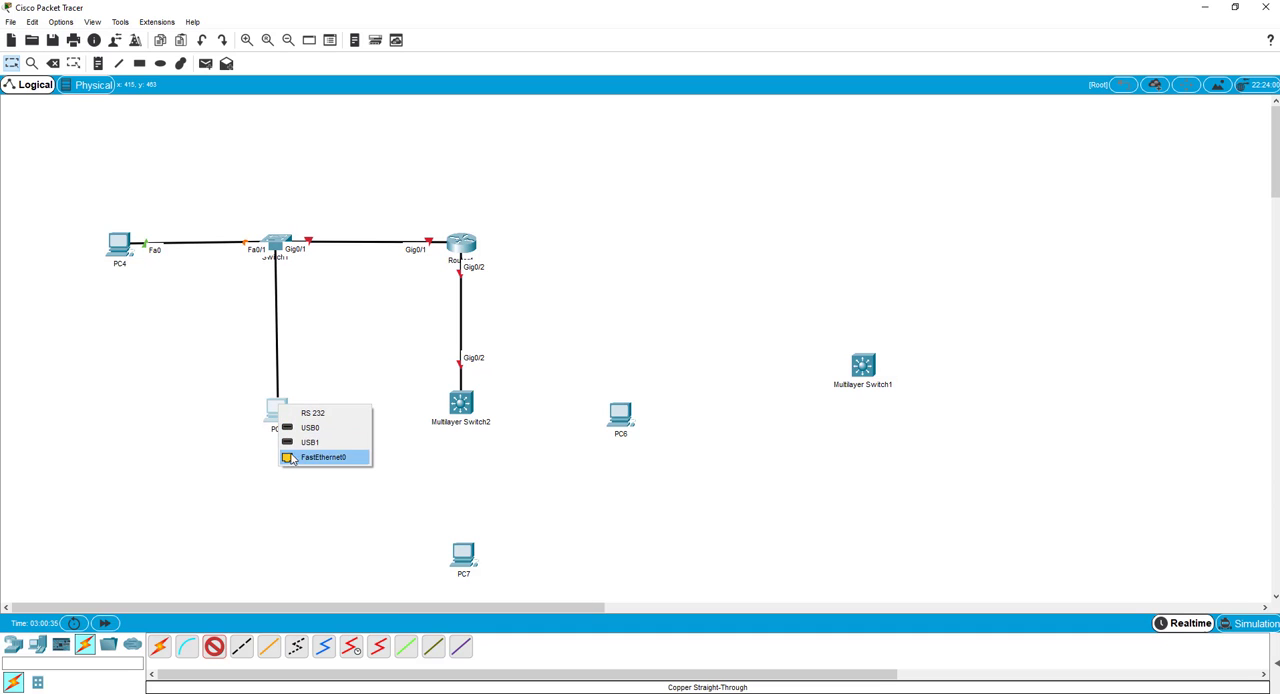
{"action": "left_click", "coordinate": [292, 459]}
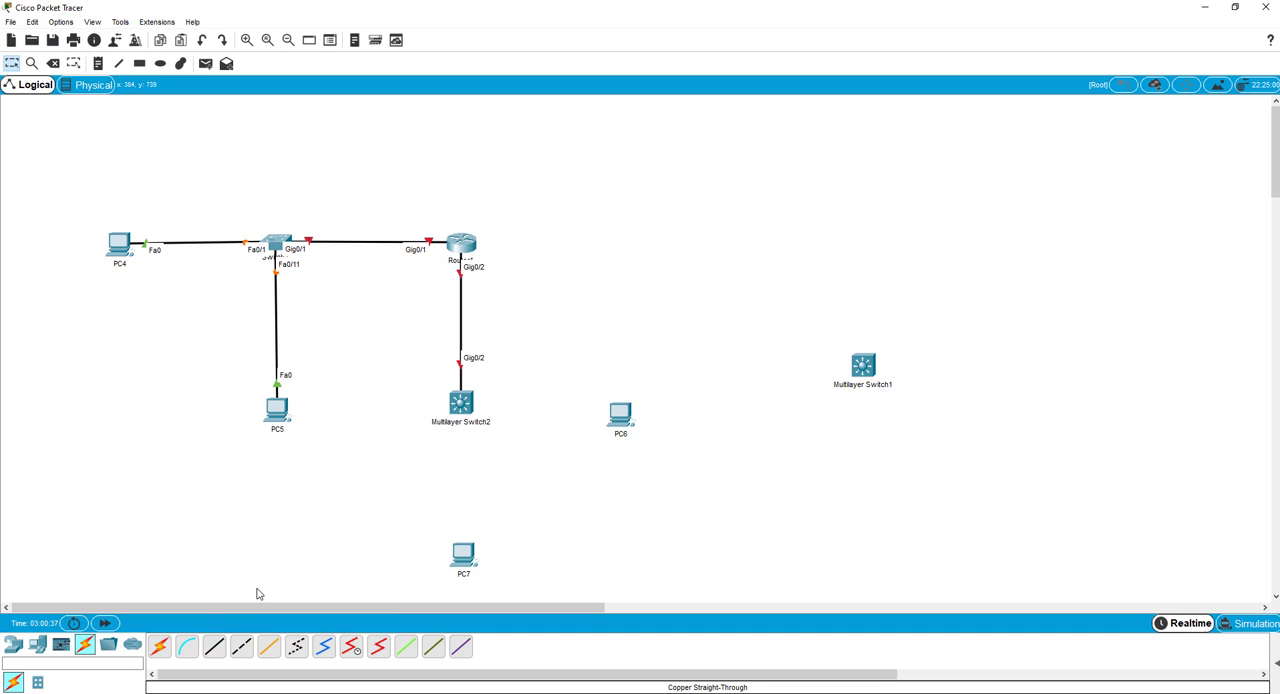
Connect Multilayer Switch2's FastEthernet0/11 to PC7's FastEthernet0 with a copper straight-through cable.
{"action": "left_click", "coordinate": [214, 646]}
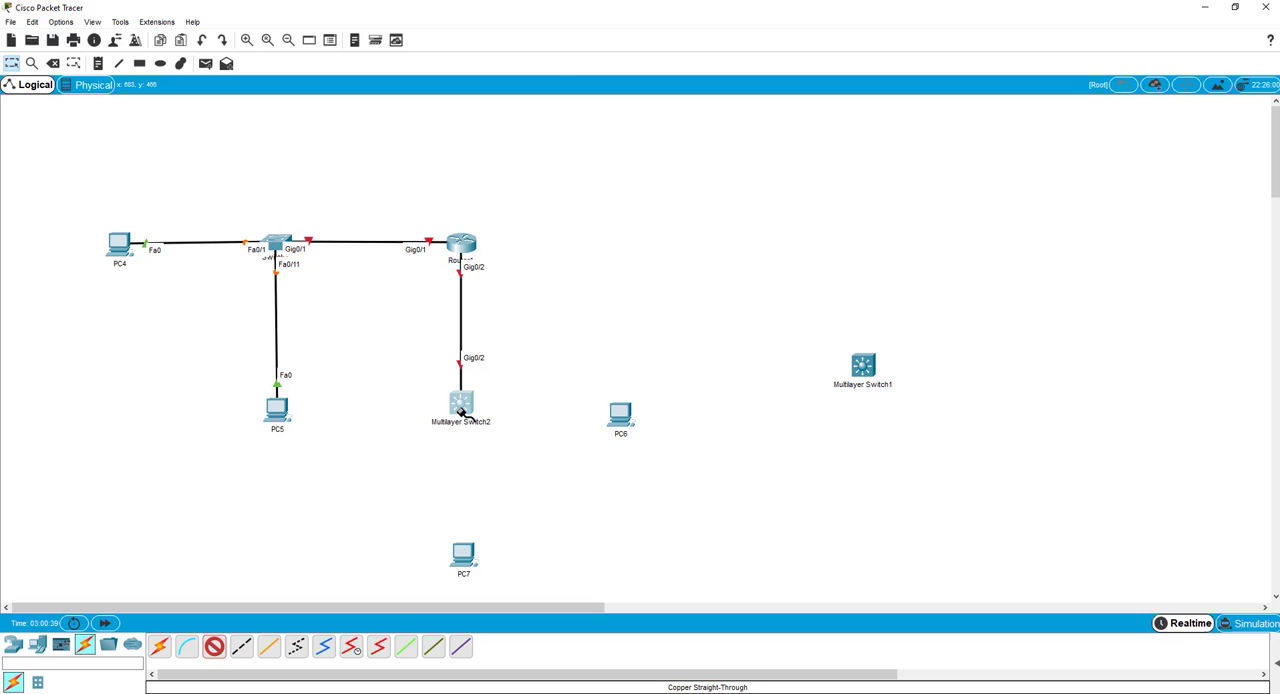
{"action": "left_click", "coordinate": [461, 408]}
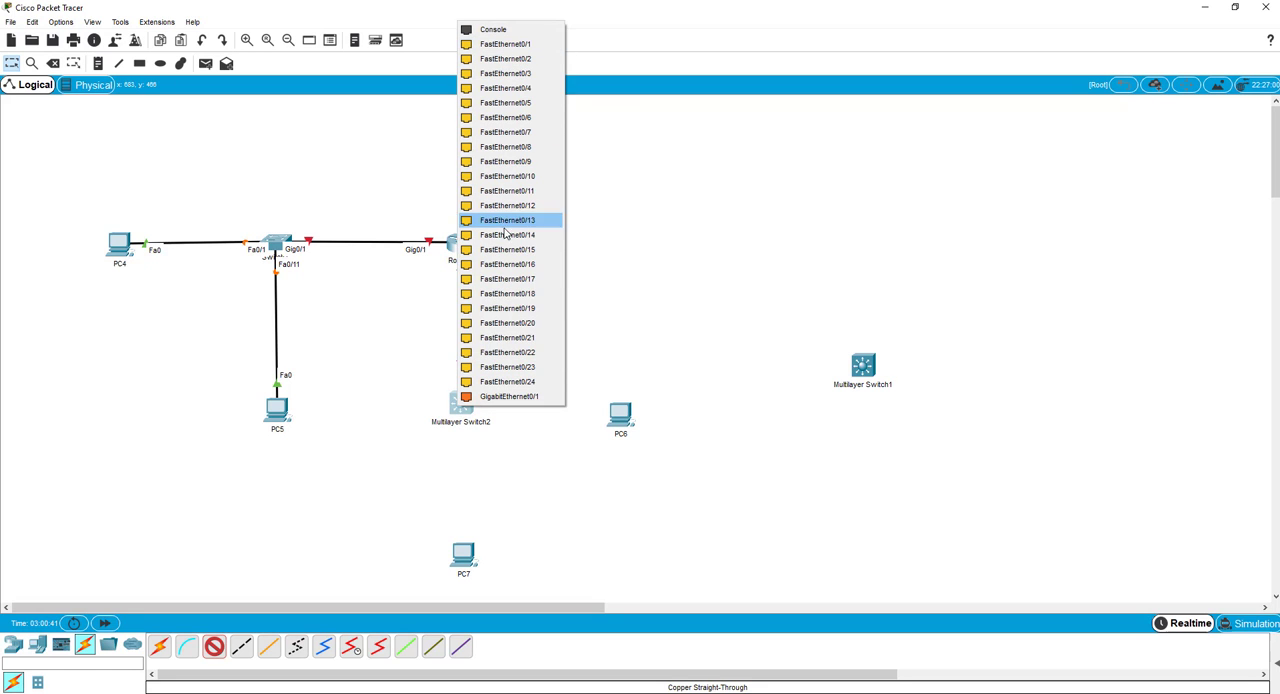
{"action": "left_click", "coordinate": [505, 191]}
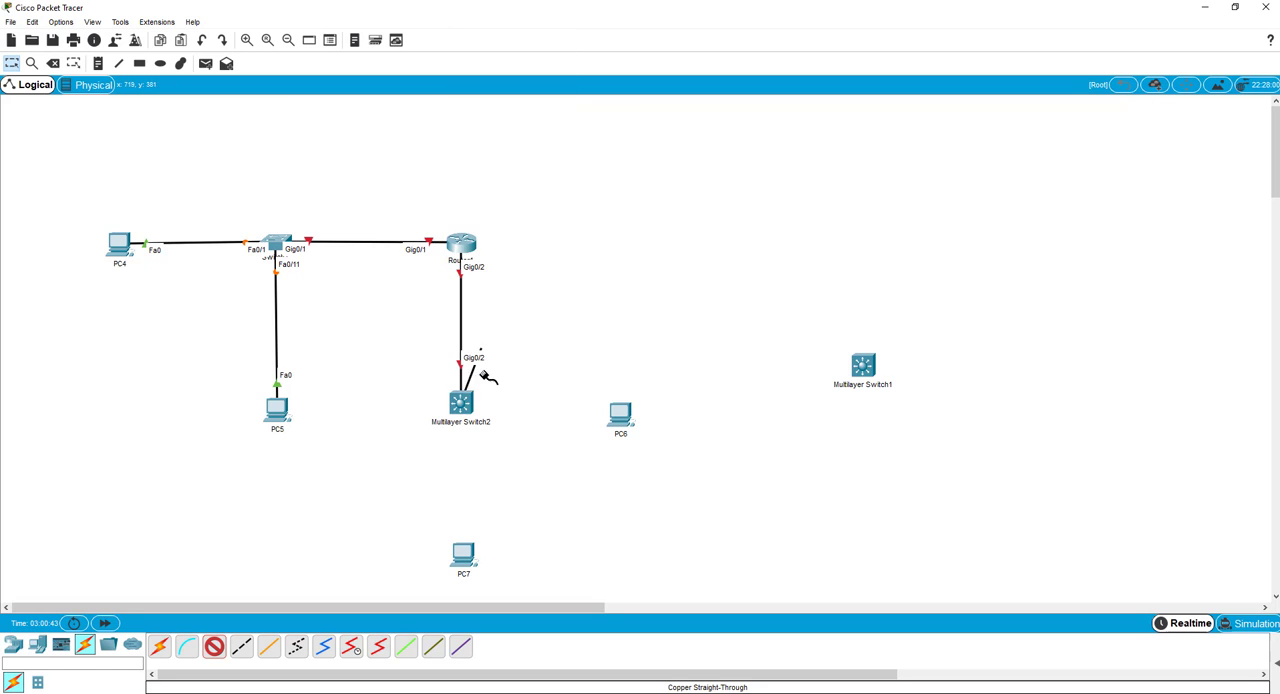
{"action": "left_click", "coordinate": [465, 553]}
{"action": "left_click", "coordinate": [492, 598]}
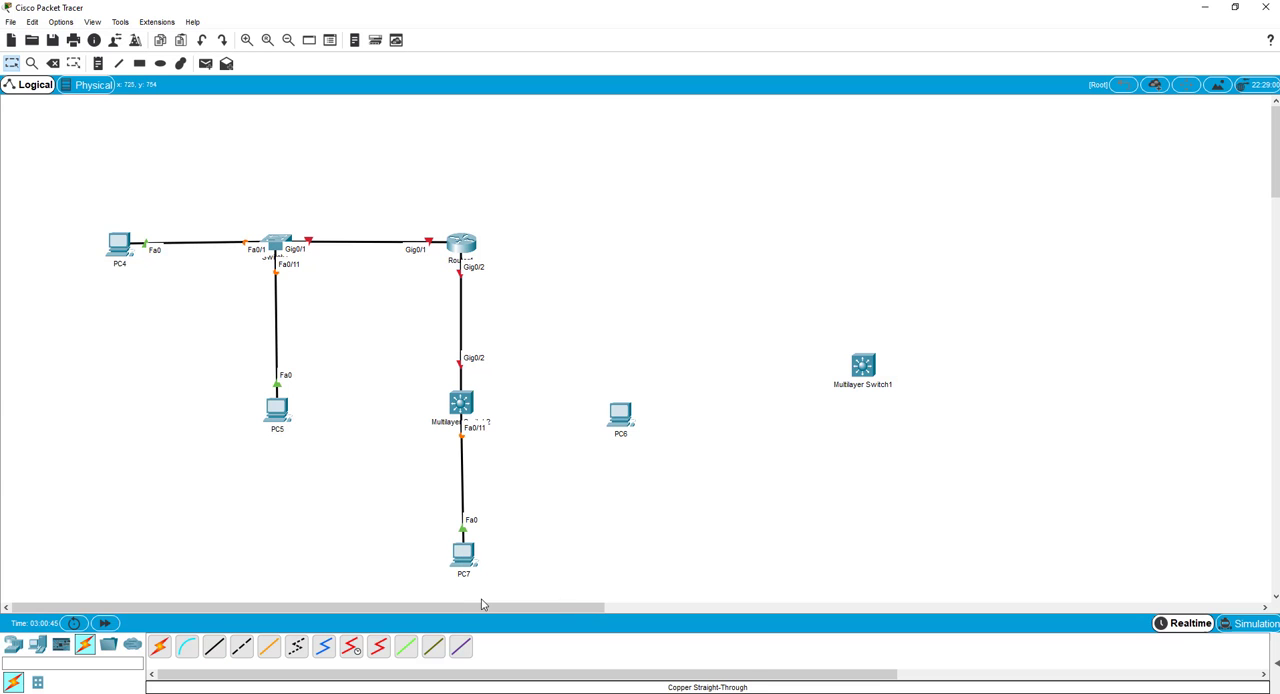
Connect Multilayer Switch2's FastEthernet0/1 to PC6's FastEthernet0 with a copper straight-through cable.
{"action": "left_click", "coordinate": [214, 646]}
{"action": "left_click", "coordinate": [462, 404]}
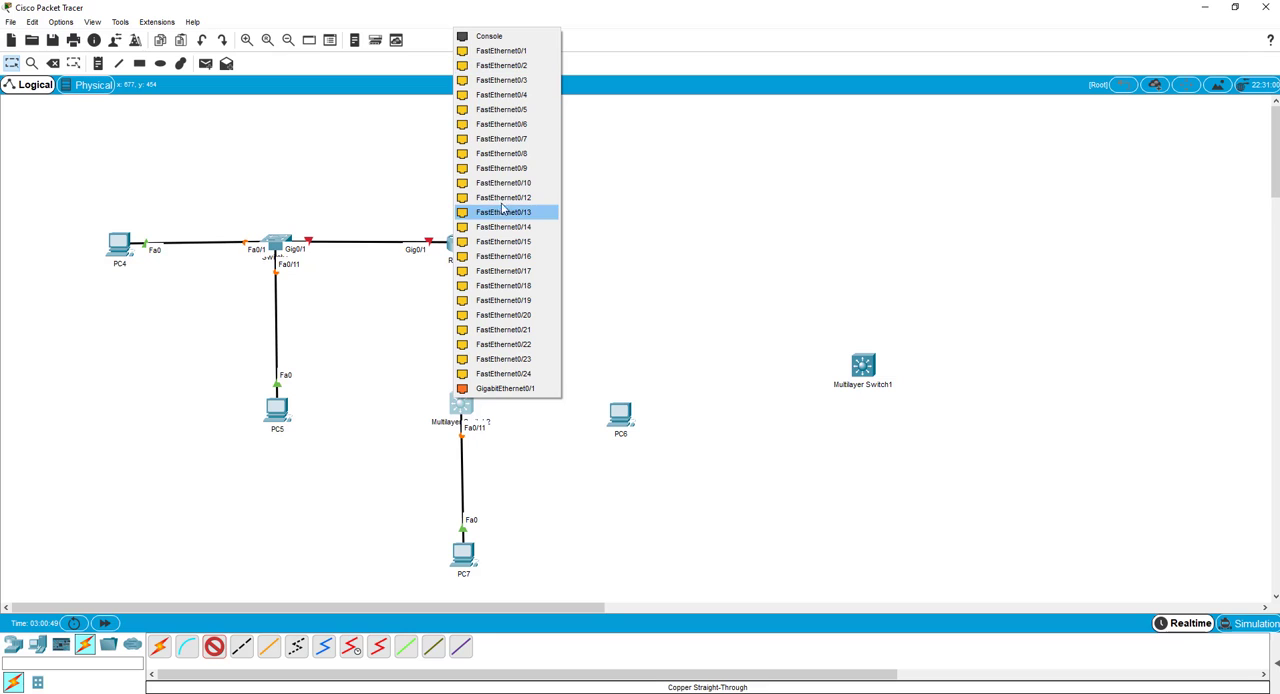
{"action": "left_click", "coordinate": [500, 50]}
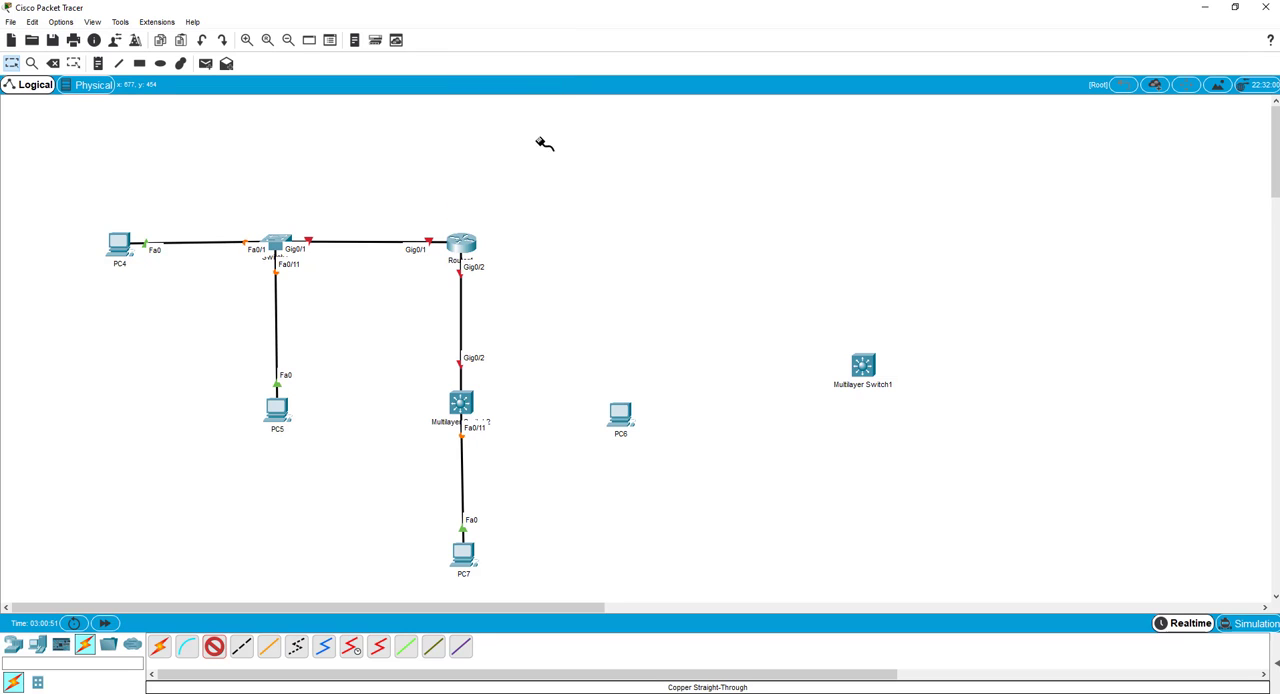
{"action": "left_click", "coordinate": [619, 414]}
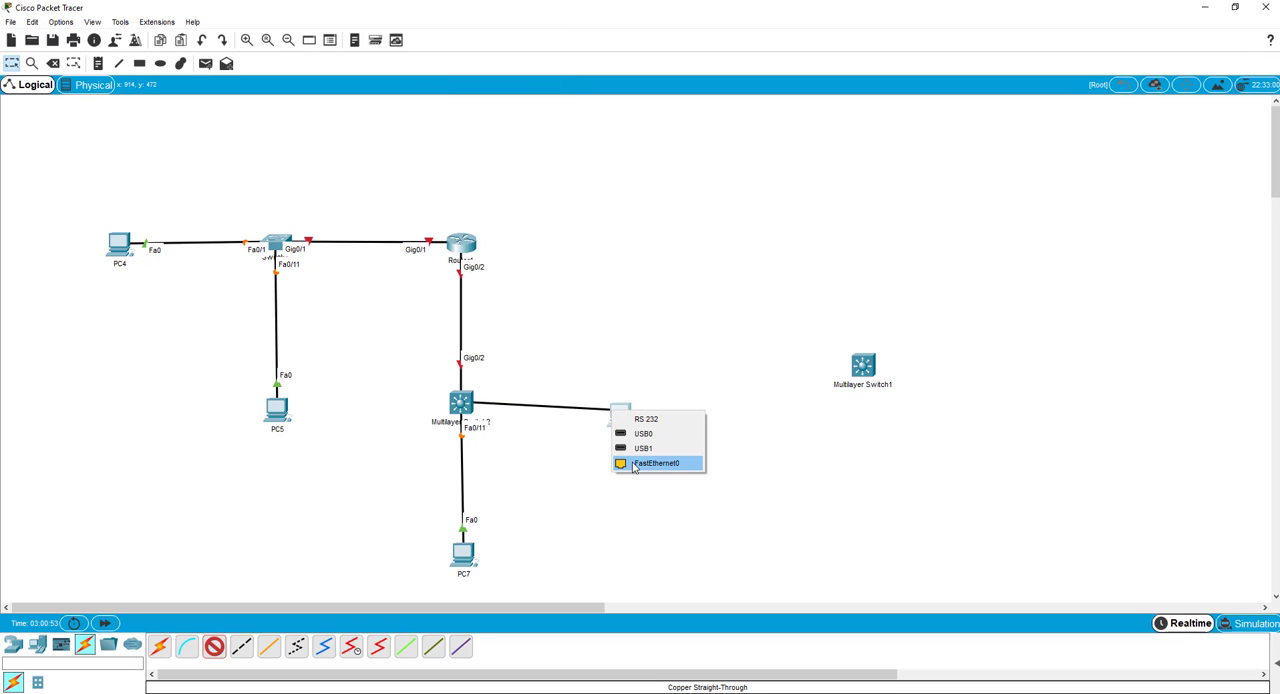
{"action": "left_click", "coordinate": [655, 463]}
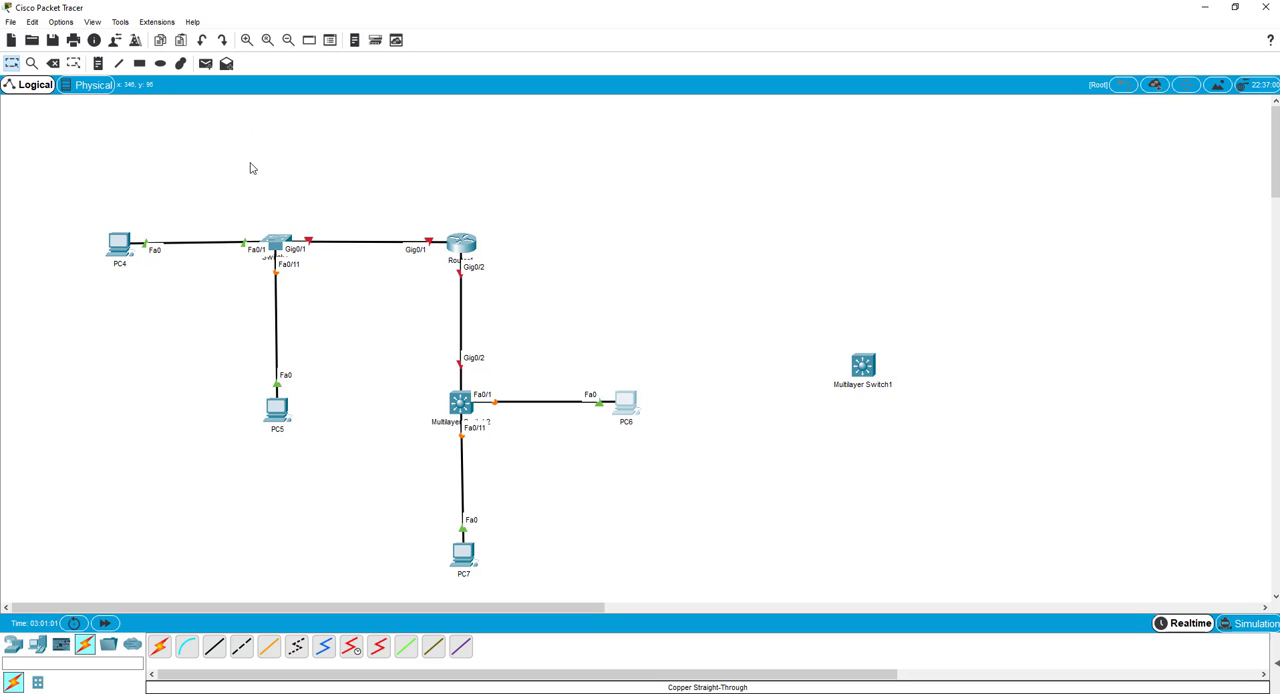
{"action": "left_click", "coordinate": [276, 246]}
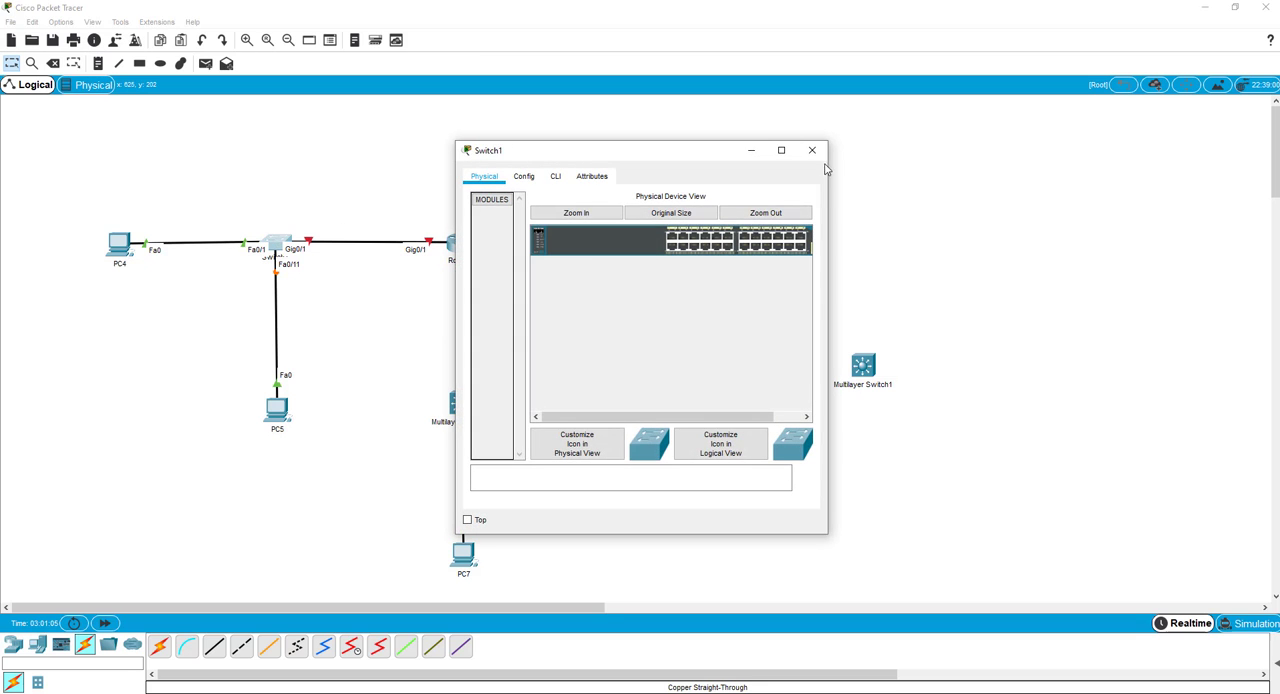
{"action": "left_click", "coordinate": [812, 150]}
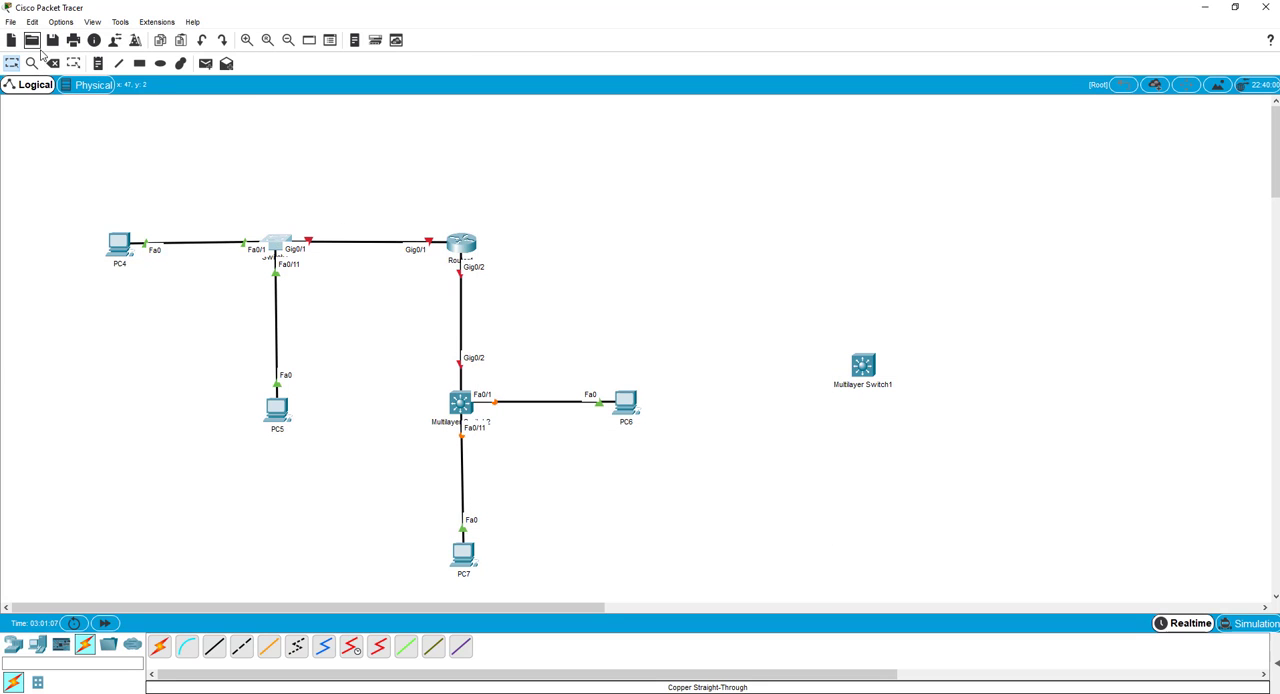
Place a two-line note reading "VLAN 10" and "VLAN 20" above Switch1.
{"action": "left_click", "coordinate": [98, 63]}
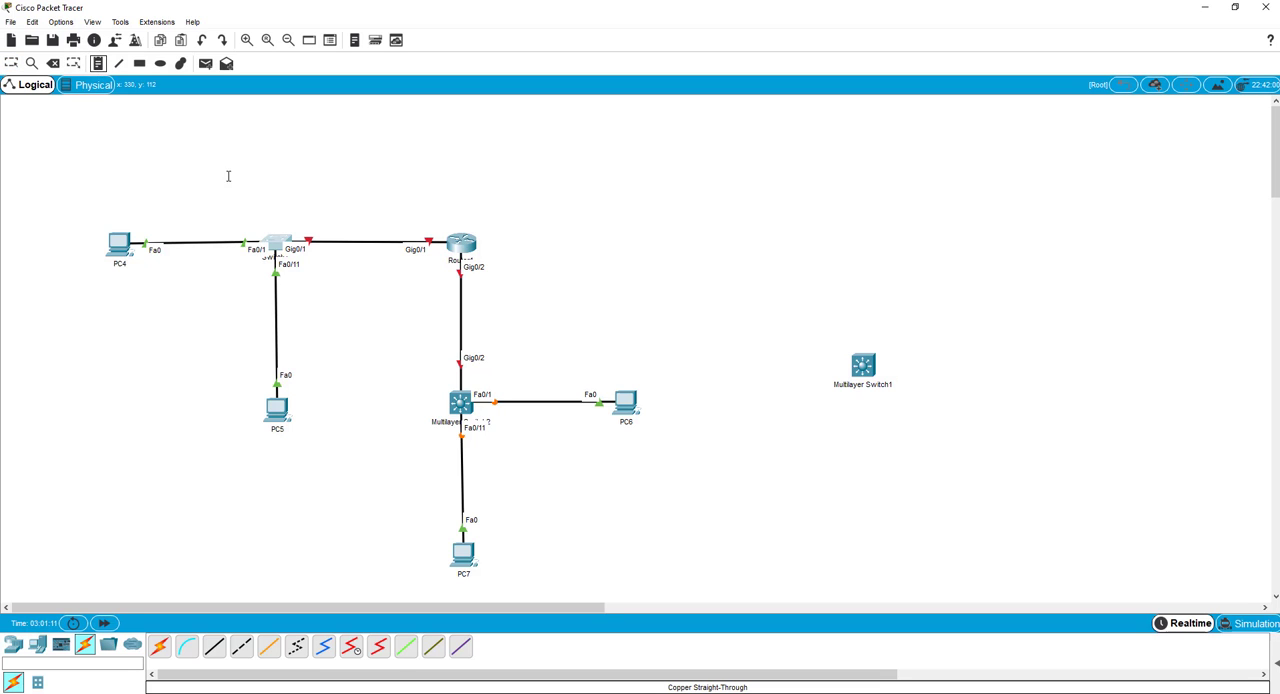
{"action": "left_click", "coordinate": [253, 194]}
{"action": "left_click", "coordinate": [238, 167]}
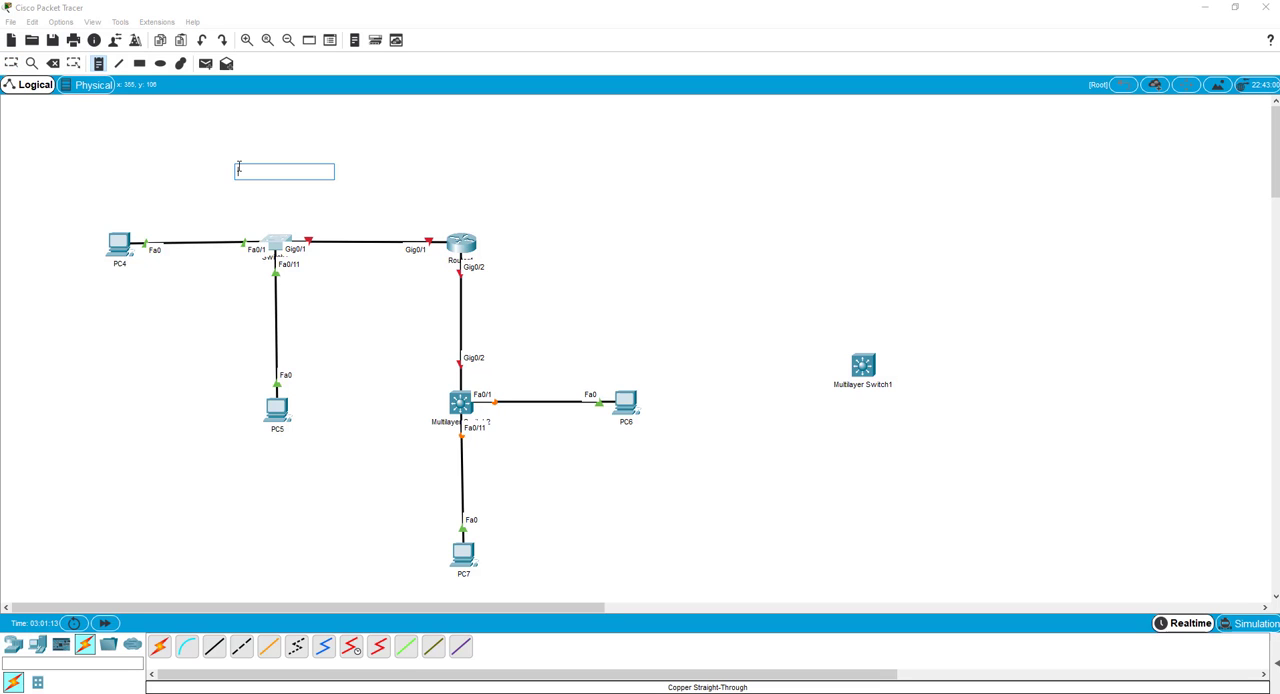
{"action": "type", "text": "VLAN 10"}
{"action": "key", "text": "Return"}
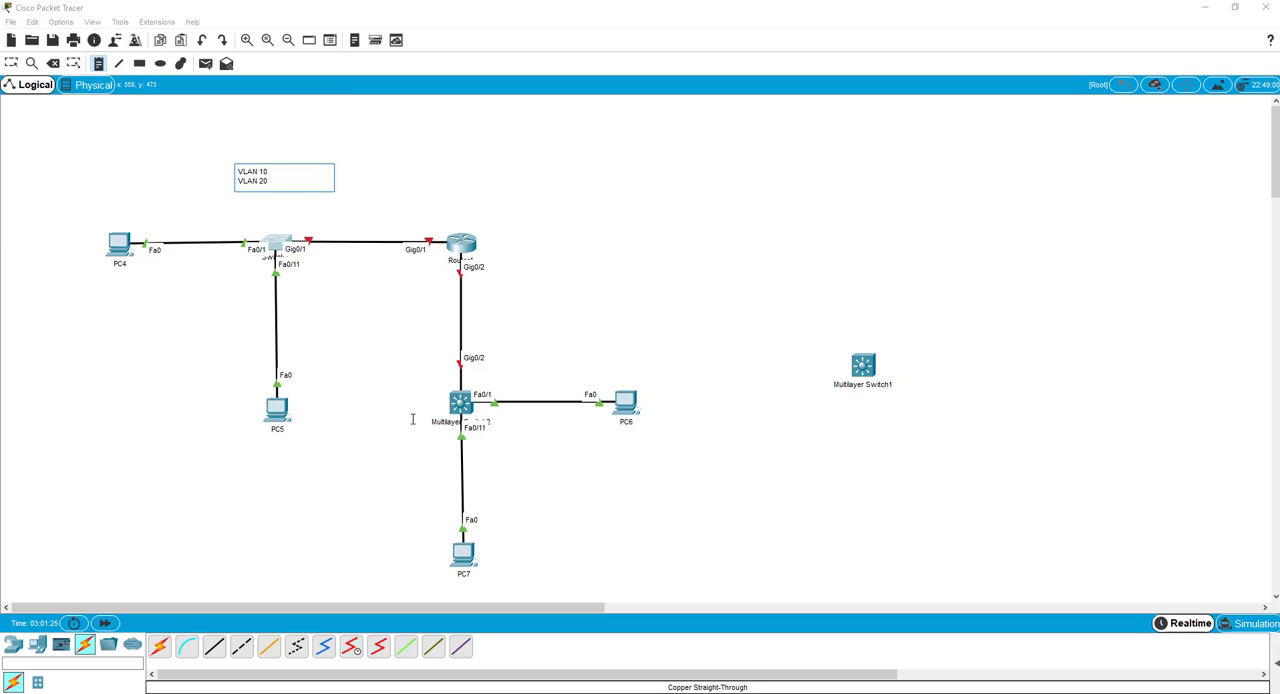
Place a two-line note reading "VLAN 100" and "VLAN 200" beside Multilayer Switch2, below its link to PC6.
{"action": "left_click", "coordinate": [515, 435]}
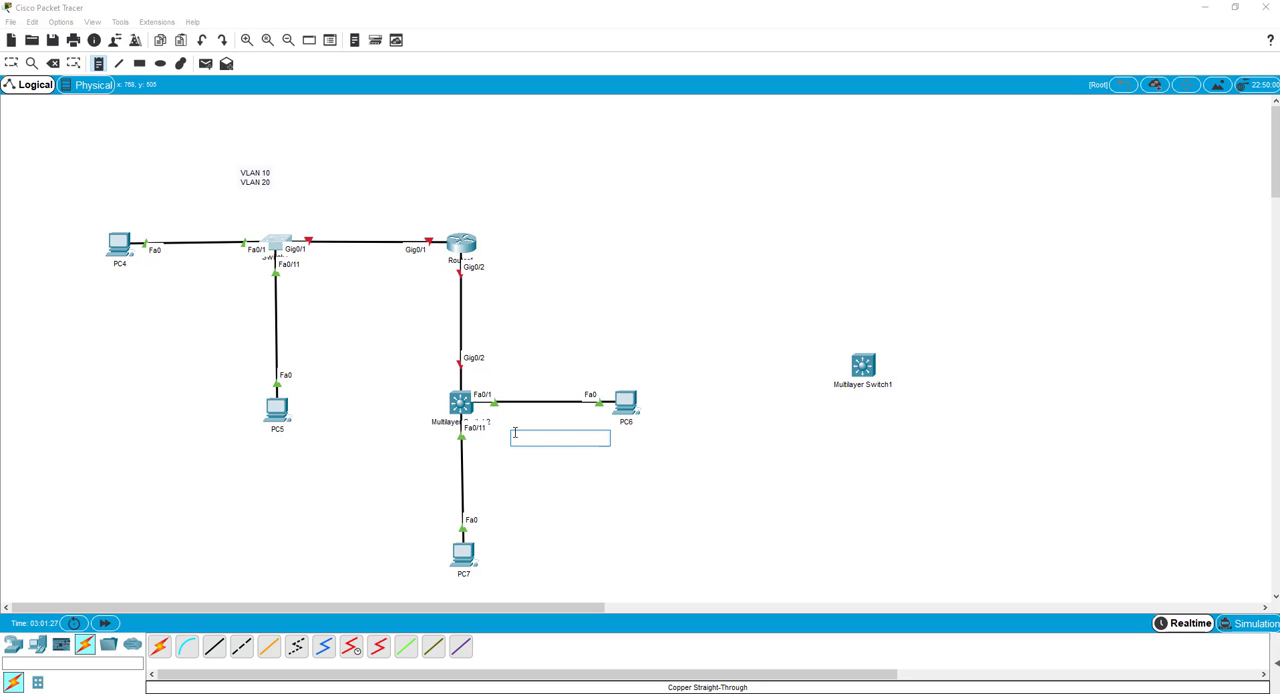
{"action": "type", "text": "VLAN 100"}
{"action": "key", "text": "Return"}
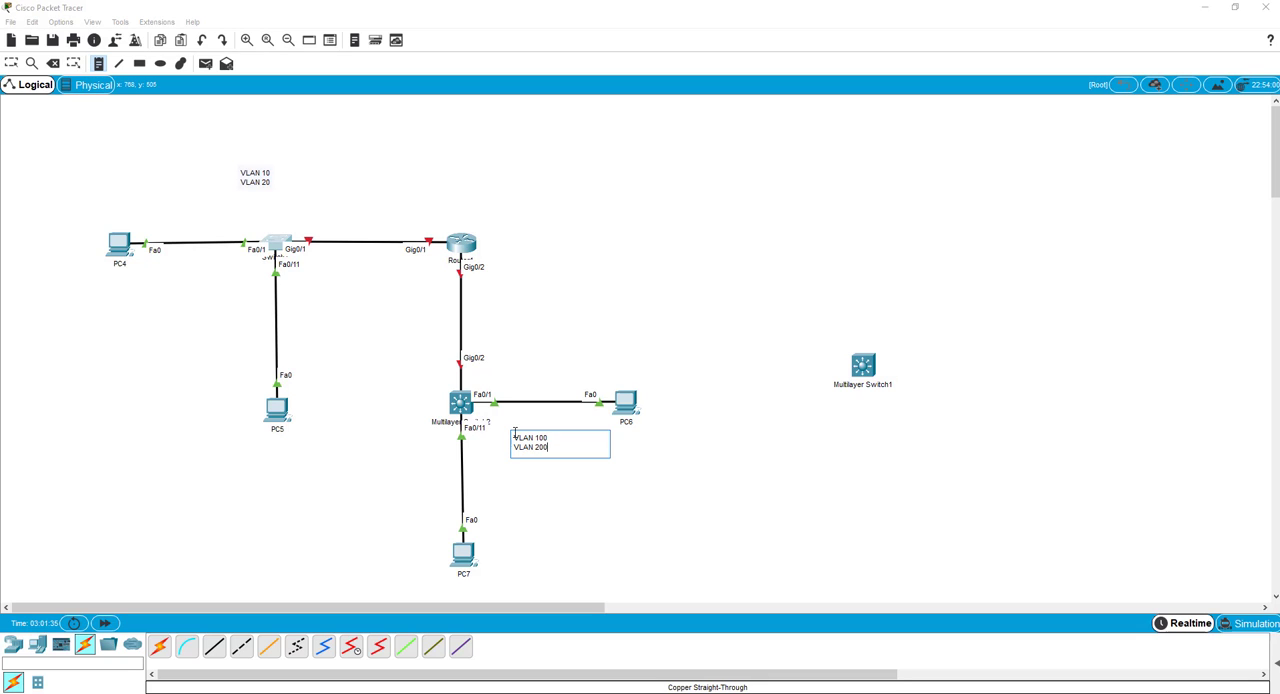
{"action": "left_click", "coordinate": [419, 409]}
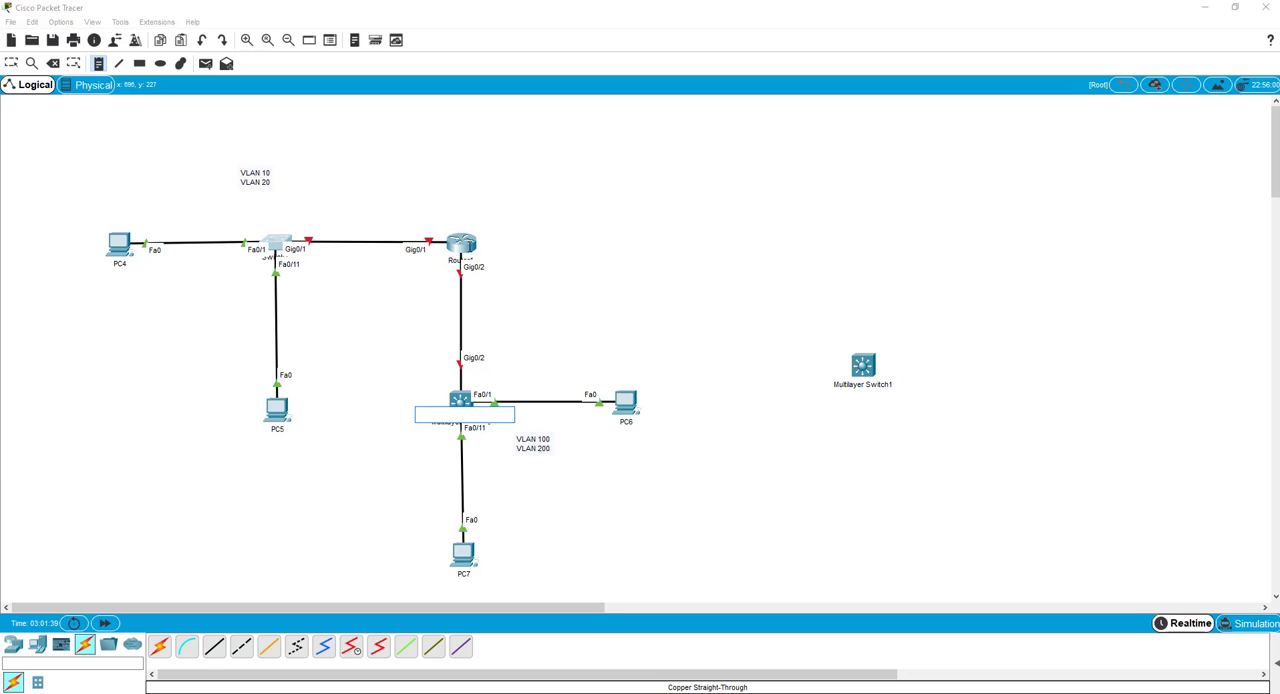
{"action": "left_click", "coordinate": [597, 246]}
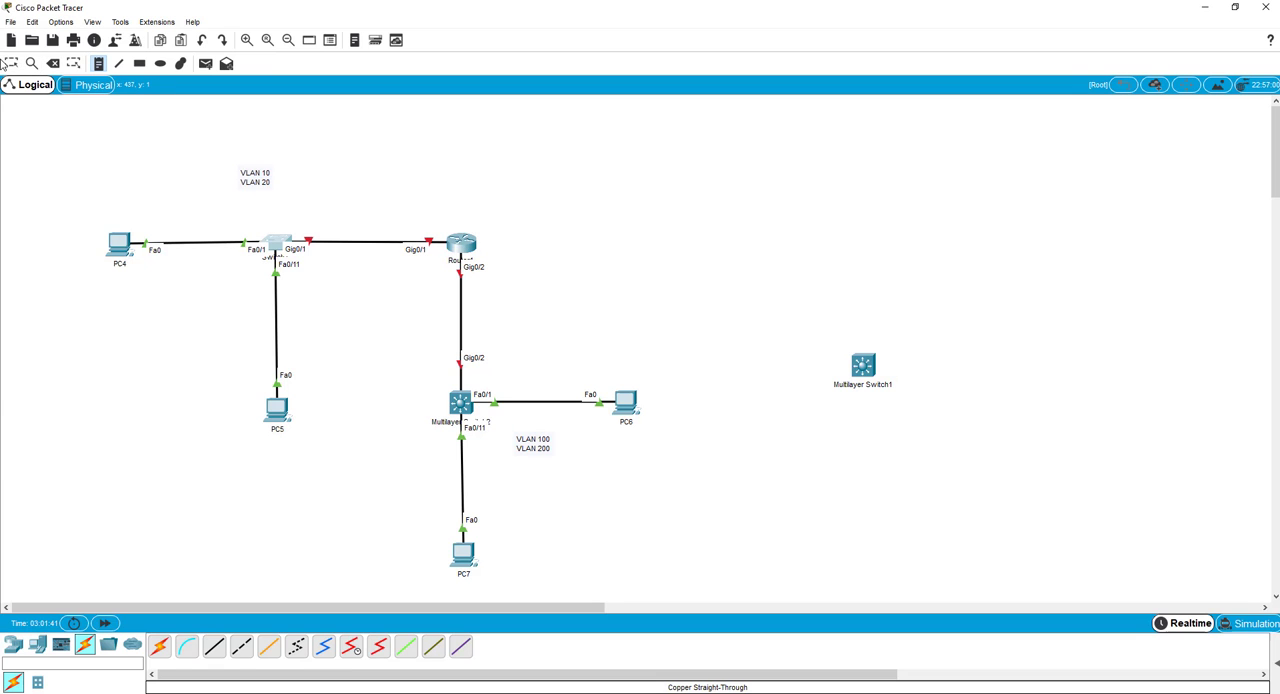
Open Router1's command-line interface and decline the initial configuration dialog with "no".
{"action": "left_click", "coordinate": [9, 63]}
{"action": "left_click", "coordinate": [463, 256]}
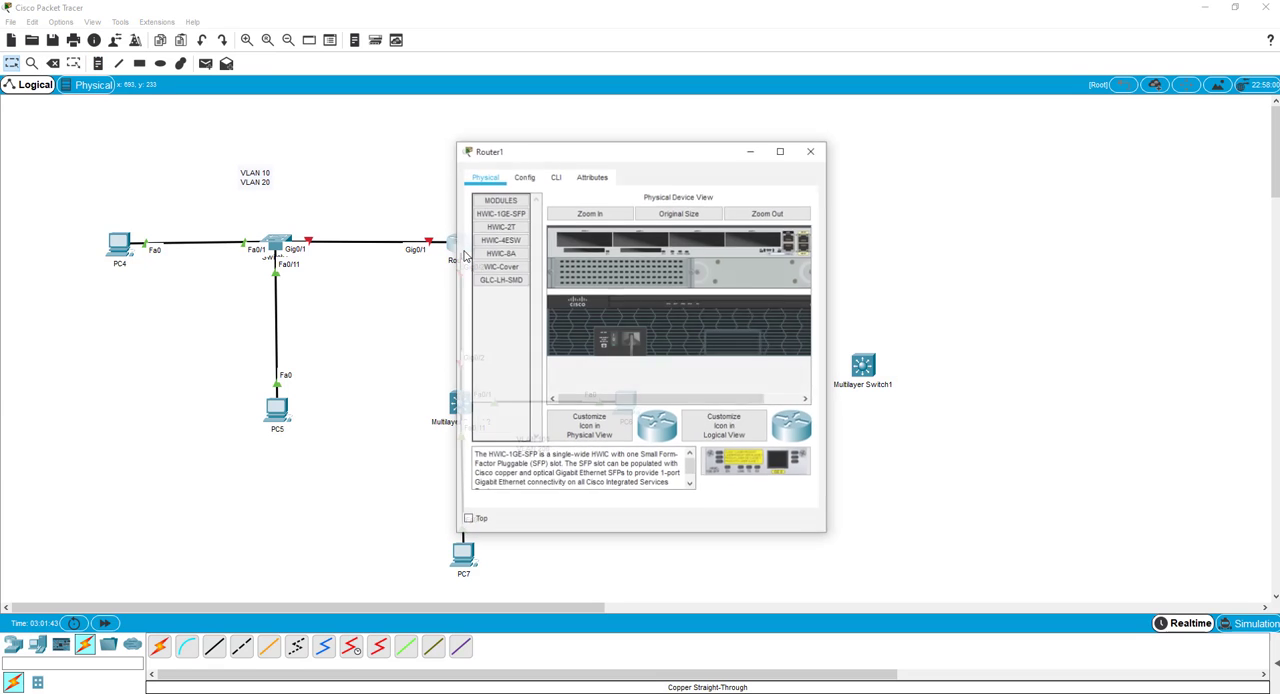
{"action": "left_click_drag", "start_coordinate": [666, 148], "coordinate": [836, 118]}
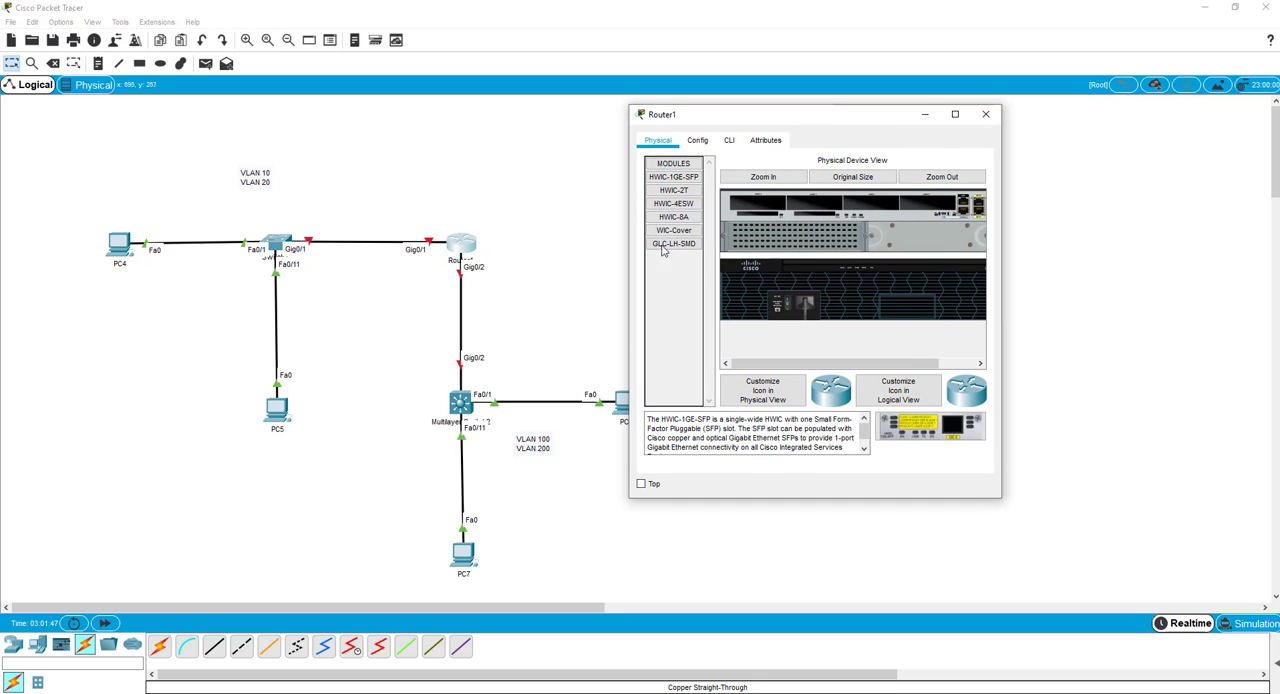
{"action": "left_click", "coordinate": [729, 141]}
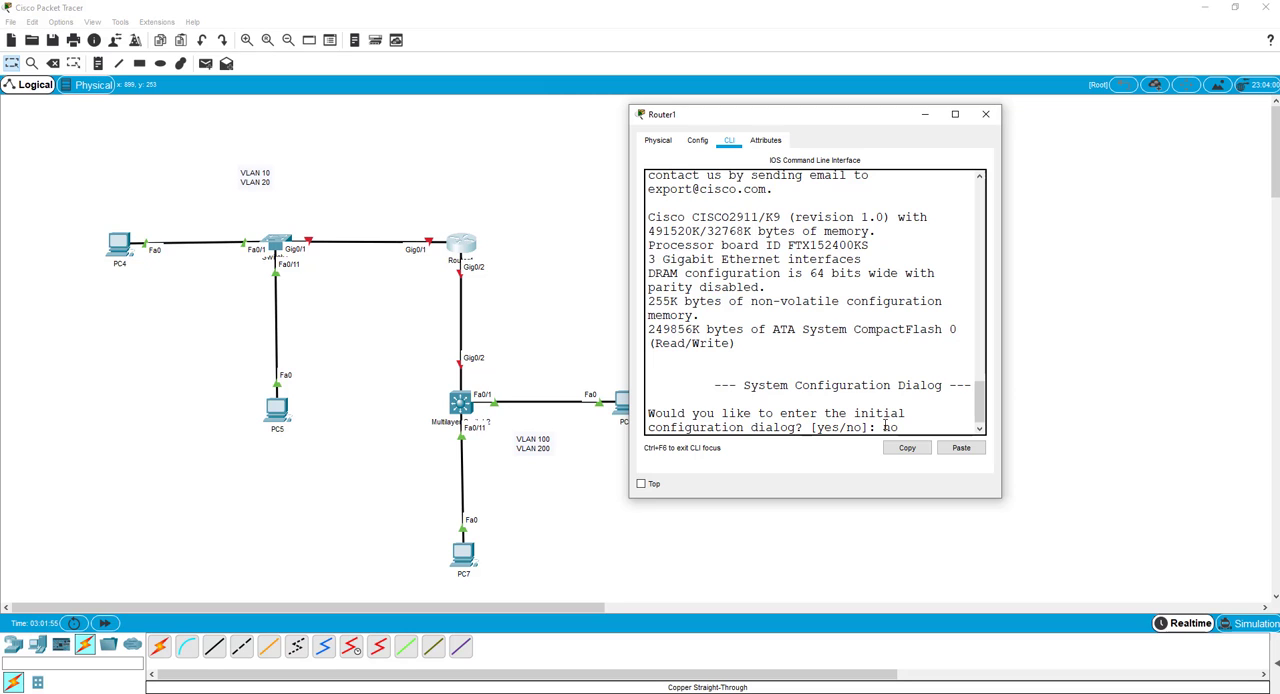
{"action": "key", "text": "Return"}
Enter privileged EXEC mode with "en" and global configuration mode with "config t" on Router1.
{"action": "key", "text": "Return"}
{"action": "key", "text": "Return"}
{"action": "type", "text": "en"}
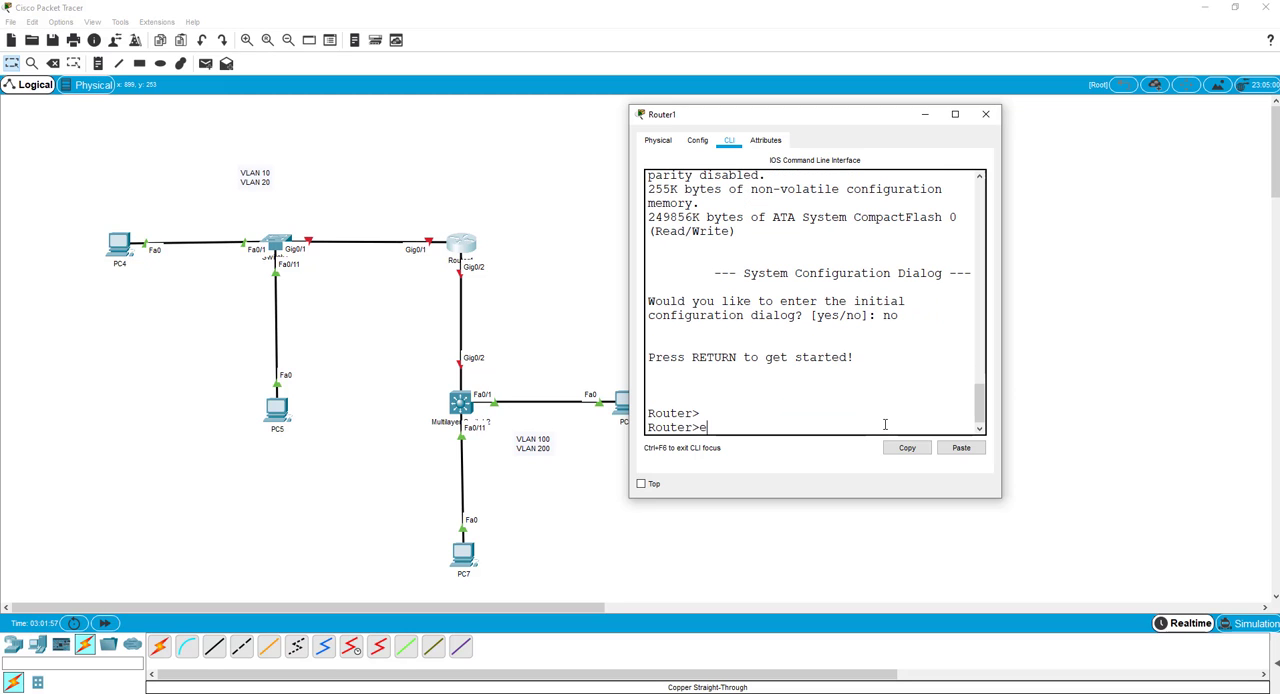
{"action": "key", "text": "Return"}
{"action": "key", "text": "Return"}
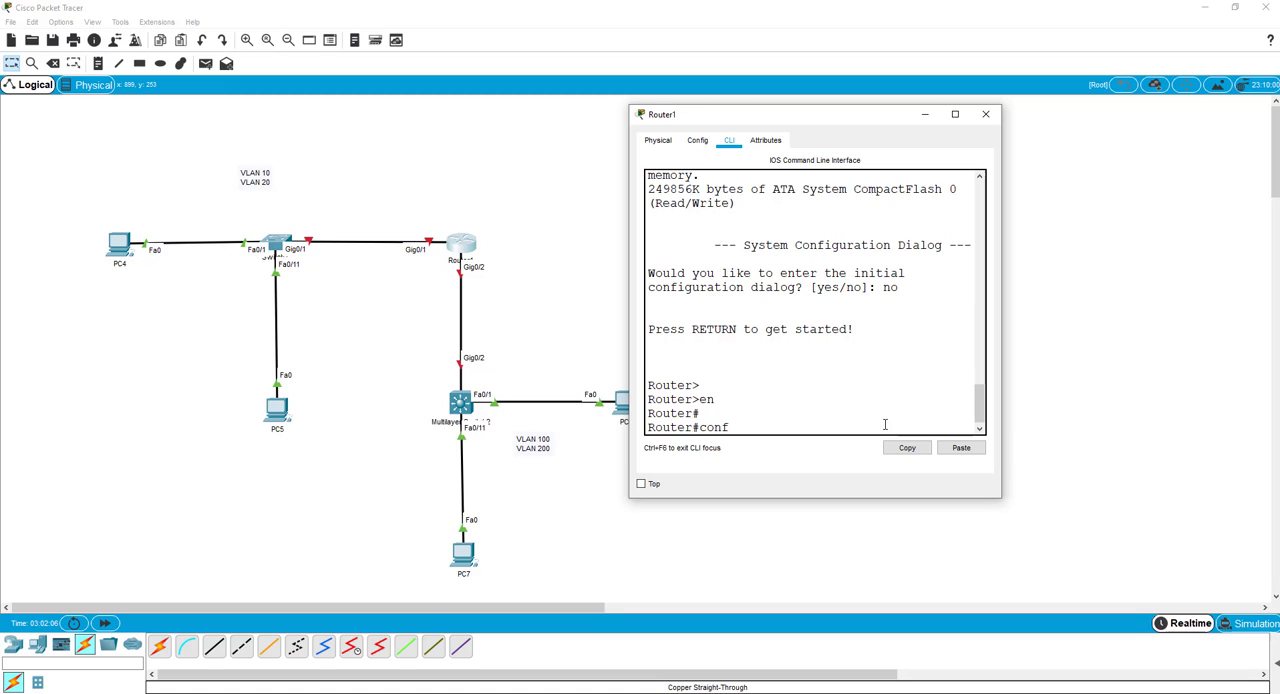
{"action": "key", "text": "Return"}
Set Router1's privileged-mode password with the "enable secret" command.
{"action": "type", "text": "na"}
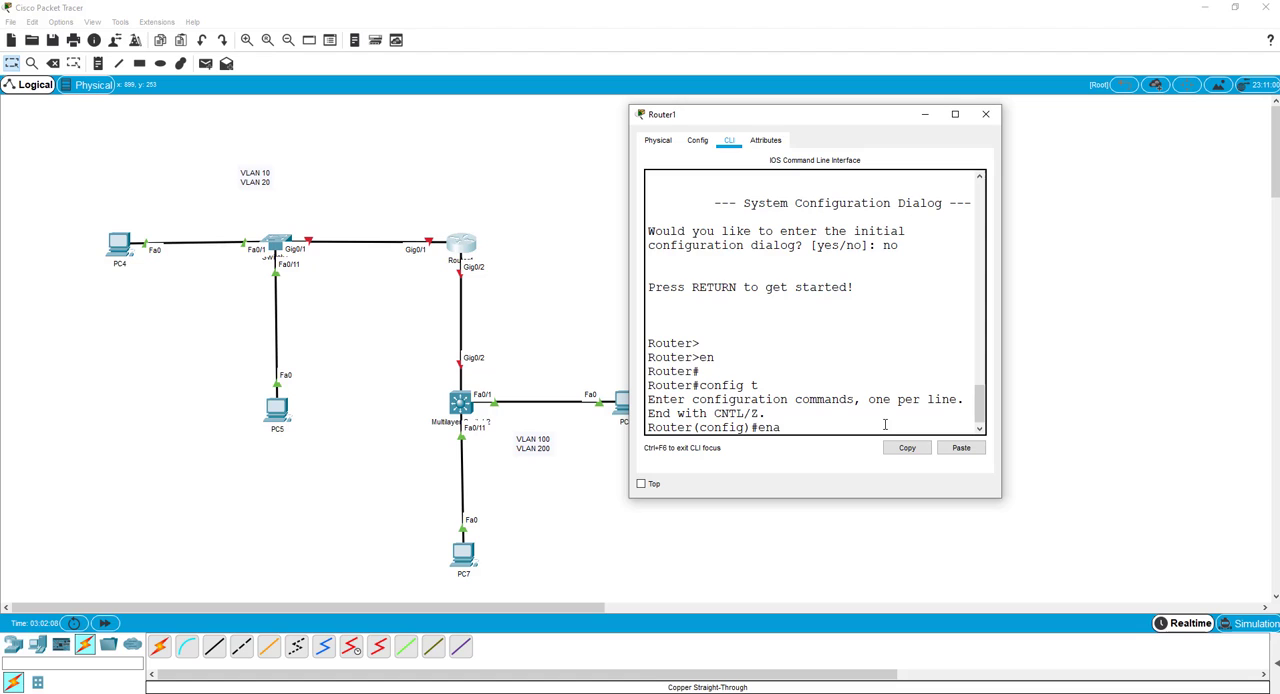
{"action": "type", "text": "ble secret cisco"}
{"action": "key", "text": "Return"}
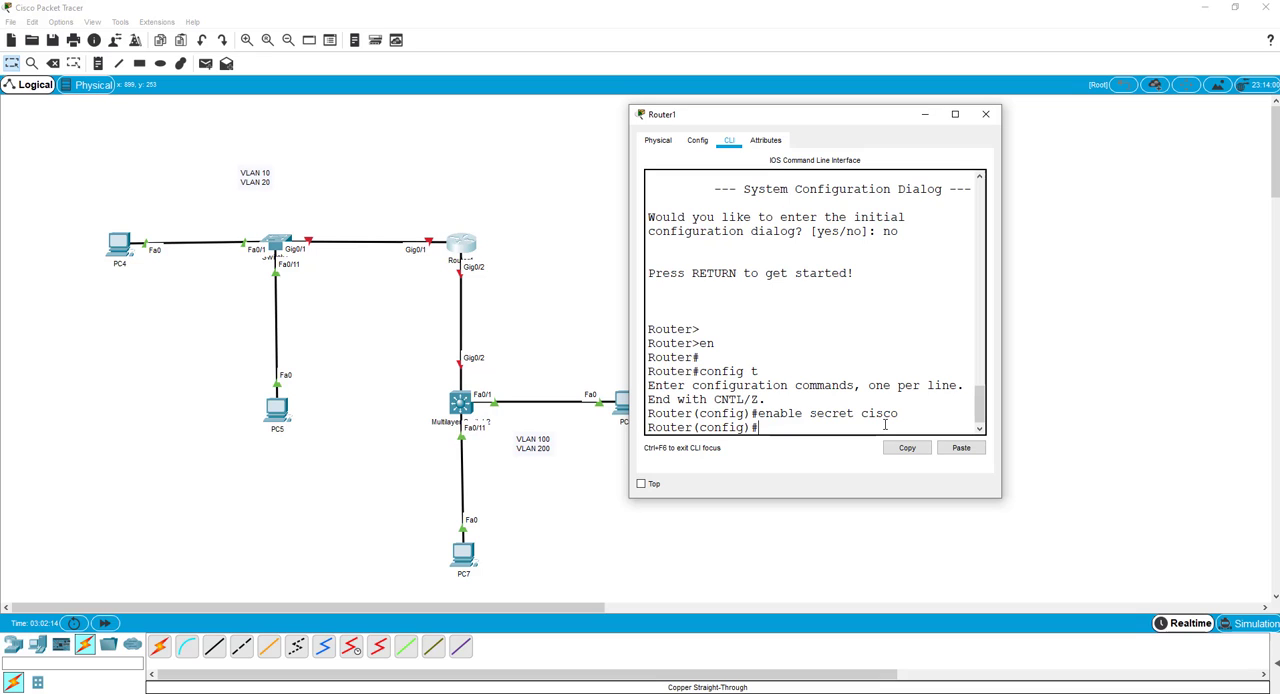
{"action": "type", "text": "logg"}
{"action": "key", "text": "Tab"}
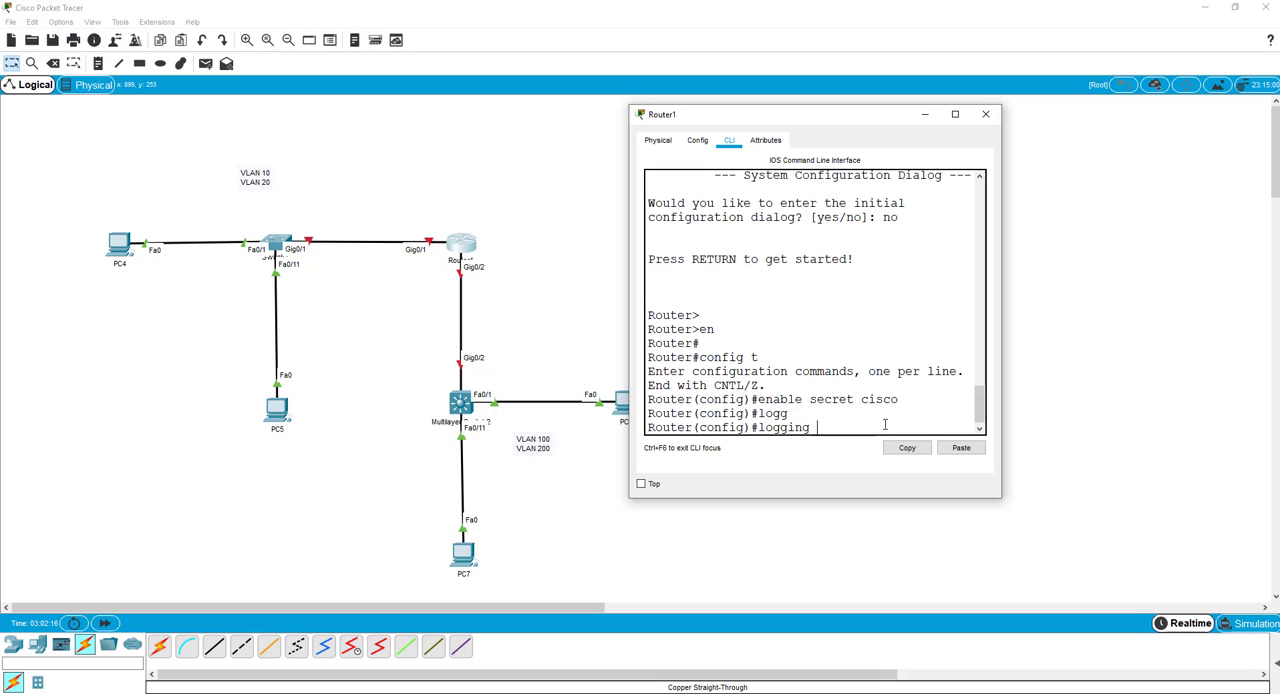
{"action": "type", "text": "sy"}
{"action": "key", "text": "Tab"}
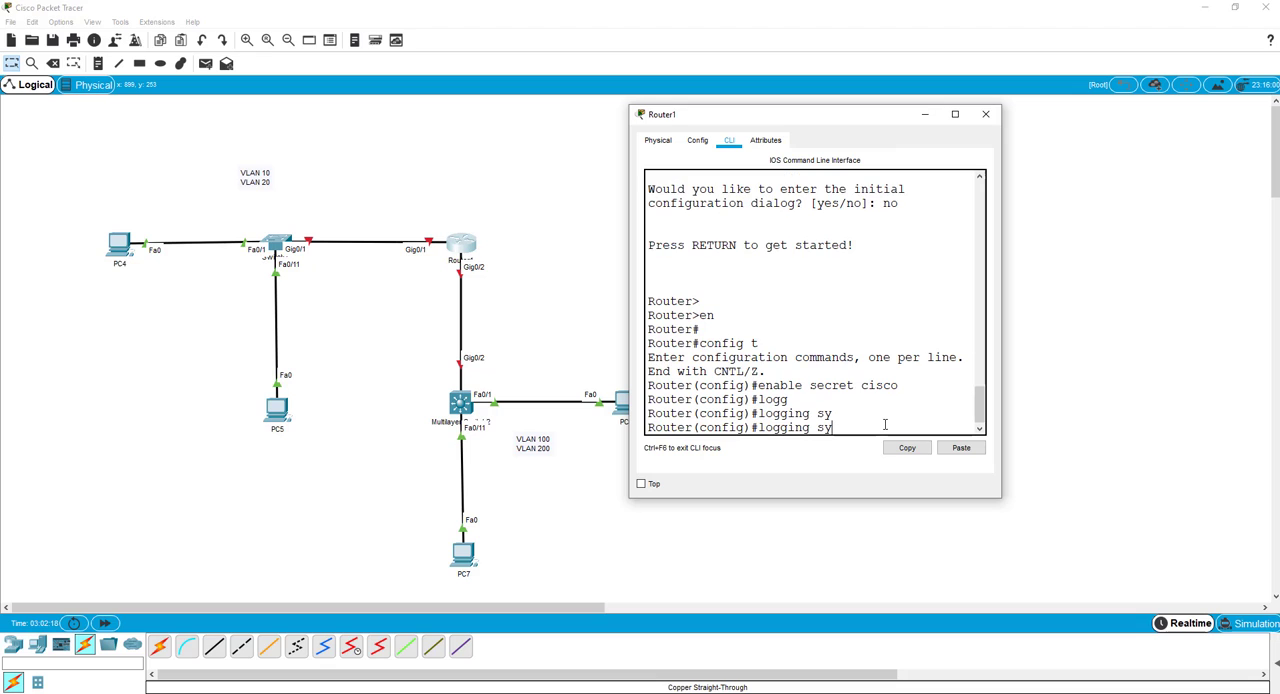
{"action": "type", "text": "n"}
{"action": "key", "text": "Tab"}
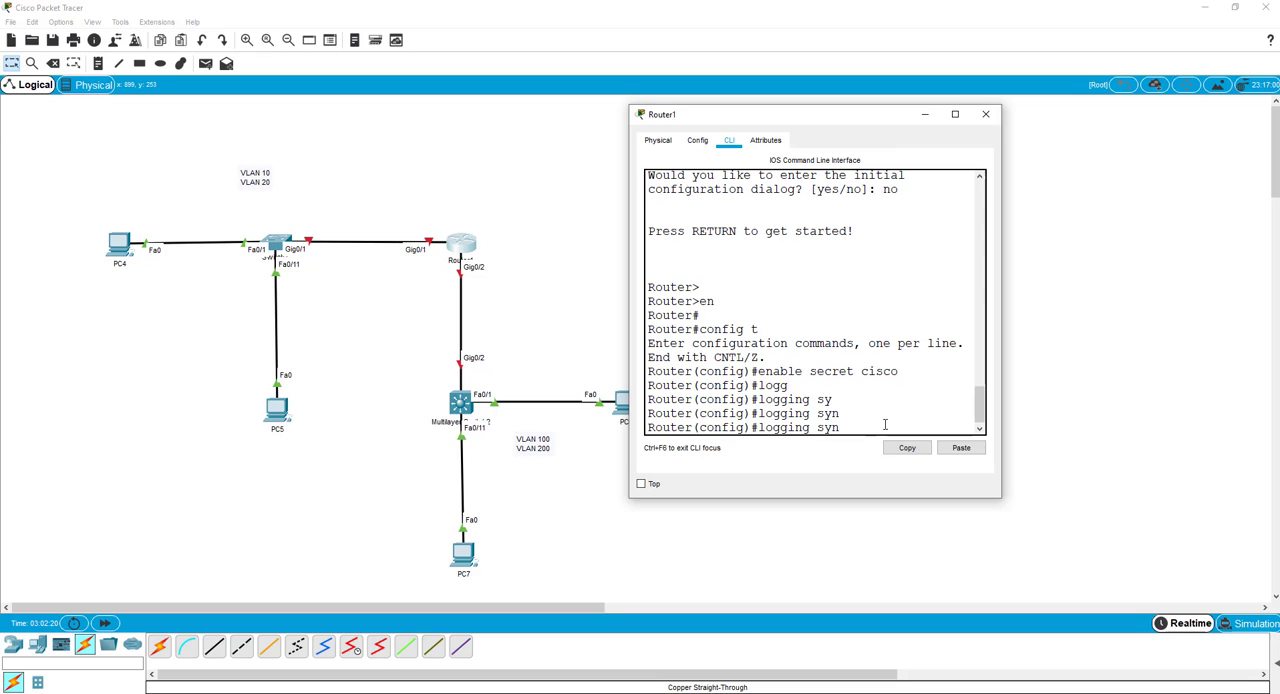
{"action": "key", "text": "BackSpace"}
{"action": "key", "text": "BackSpace"}
{"action": "key", "text": "BackSpace"}
{"action": "key", "text": "BackSpace"}
{"action": "key", "text": "BackSpace"}
{"action": "key", "text": "BackSpace"}
{"action": "key", "text": "BackSpace"}
{"action": "key", "text": "BackSpace"}
{"action": "key", "text": "BackSpace"}
{"action": "key", "text": "BackSpace"}
Enable password encryption on Router1 with "service password-encryption".
{"action": "type", "text": "se"}
{"action": "key", "text": "Tab"}
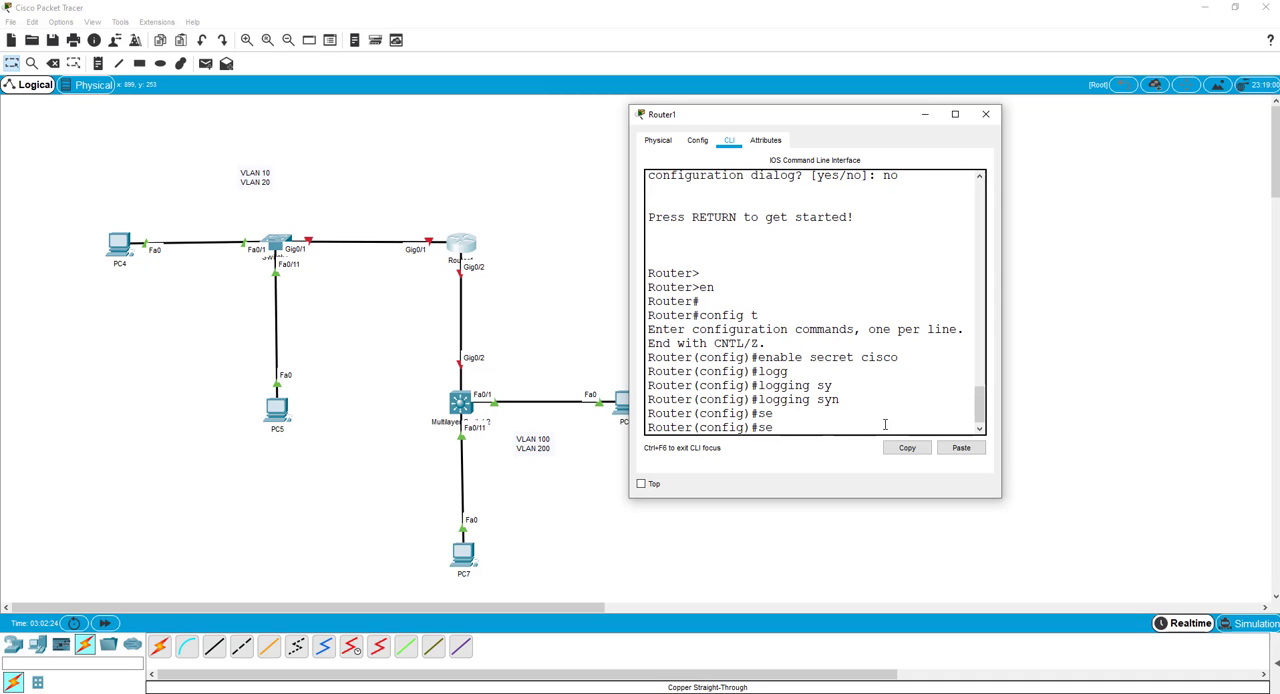
{"action": "type", "text": "rv"}
{"action": "key", "text": "Tab"}
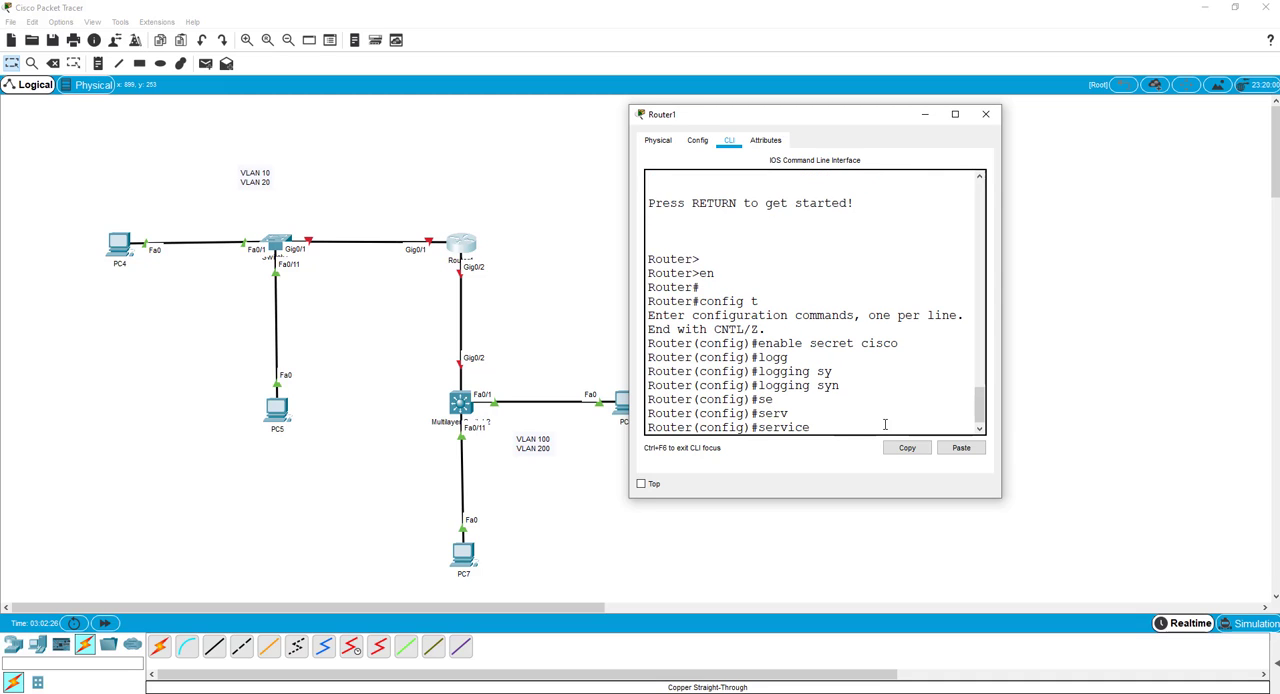
{"action": "type", "text": "pas"}
{"action": "key", "text": "Tab"}
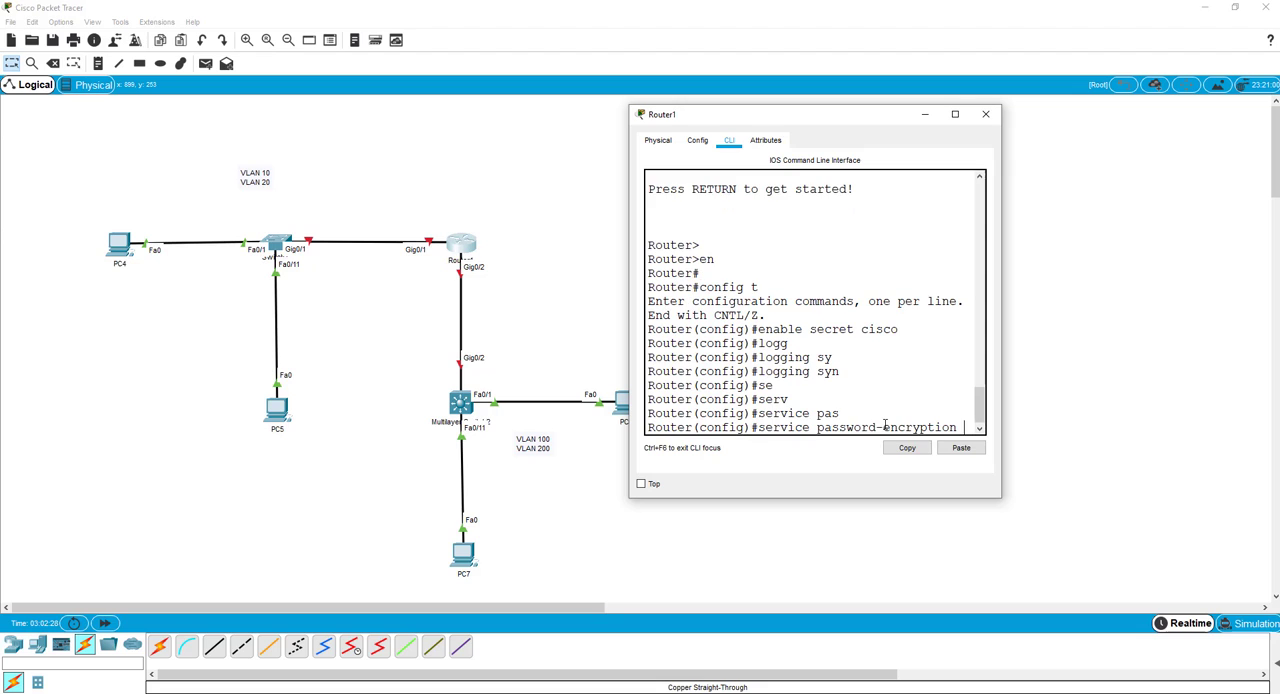
{"action": "key", "text": "Return"}
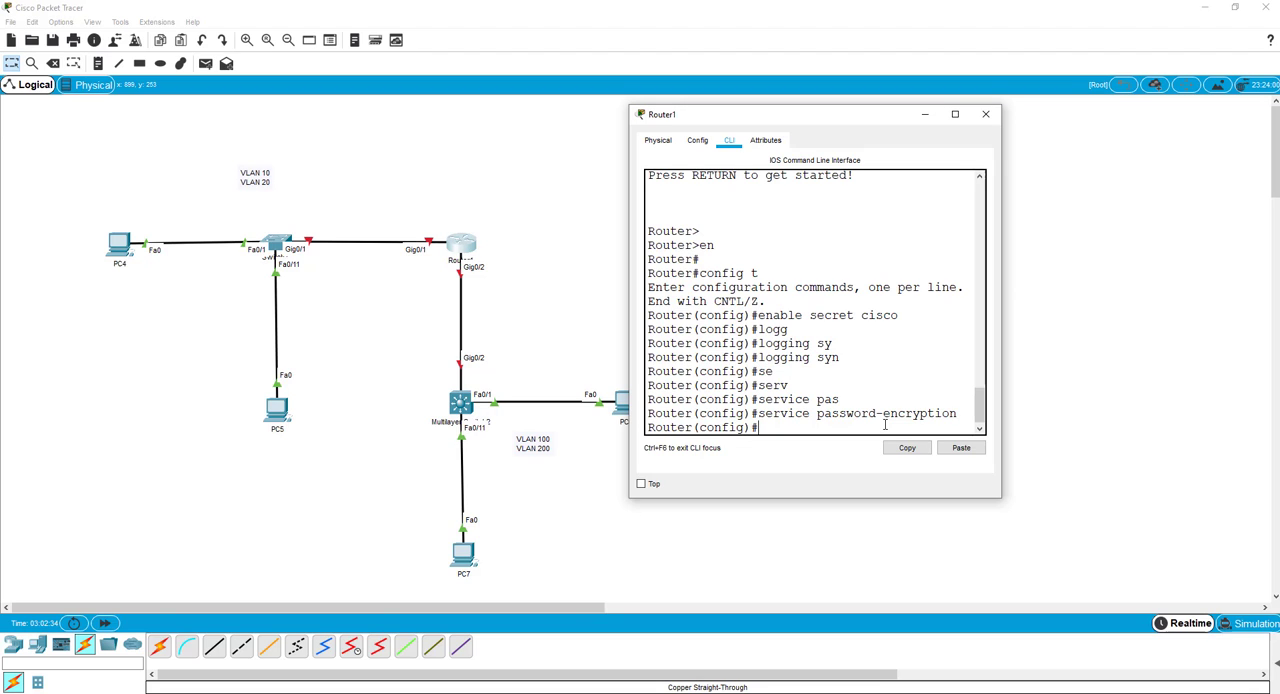
Configure "line console 0" with the console password and "login", and return to global configuration mode.
{"action": "type", "text": "line console 0"}
{"action": "key", "text": "Return"}
{"action": "type", "text": "passwor"}
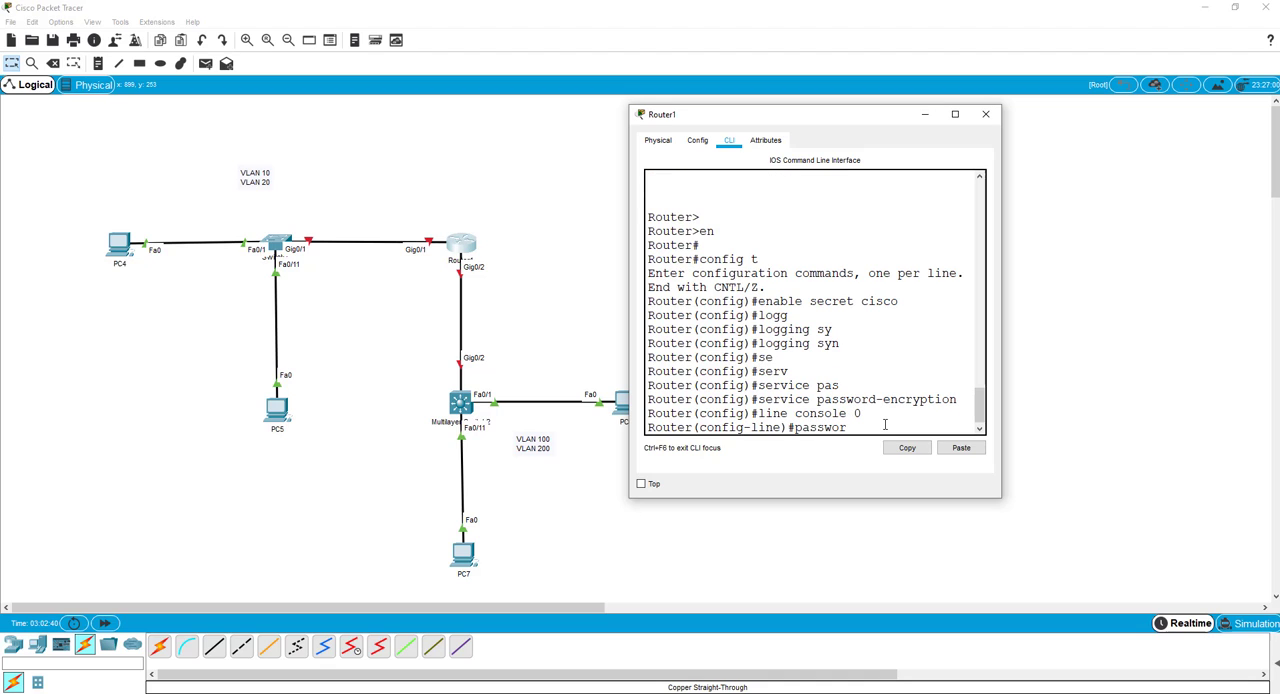
{"action": "type", "text": "d ciscoconsole"}
{"action": "key", "text": "Return"}
{"action": "type", "text": "login"}
{"action": "key", "text": "Return"}
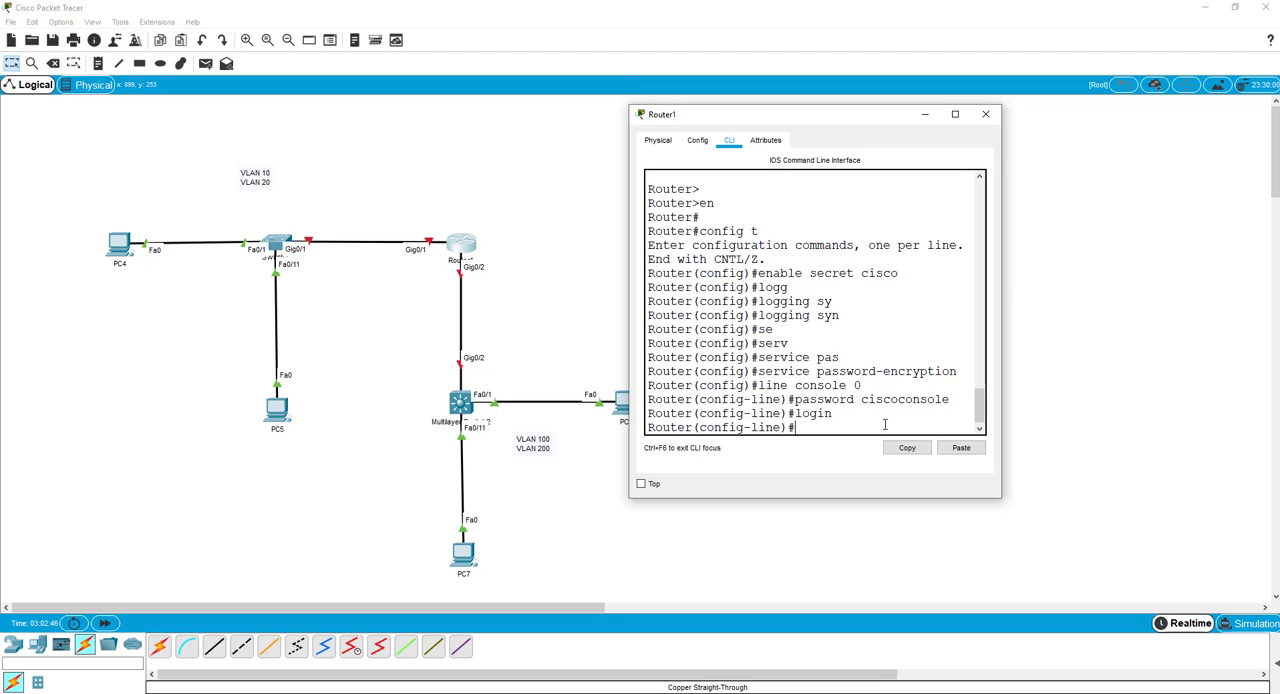
{"action": "type", "text": "exit"}
{"action": "key", "text": "Return"}
Configure "line vty 0 4" on Router1 with the VTY password and enable "login".
{"action": "type", "text": "line"}
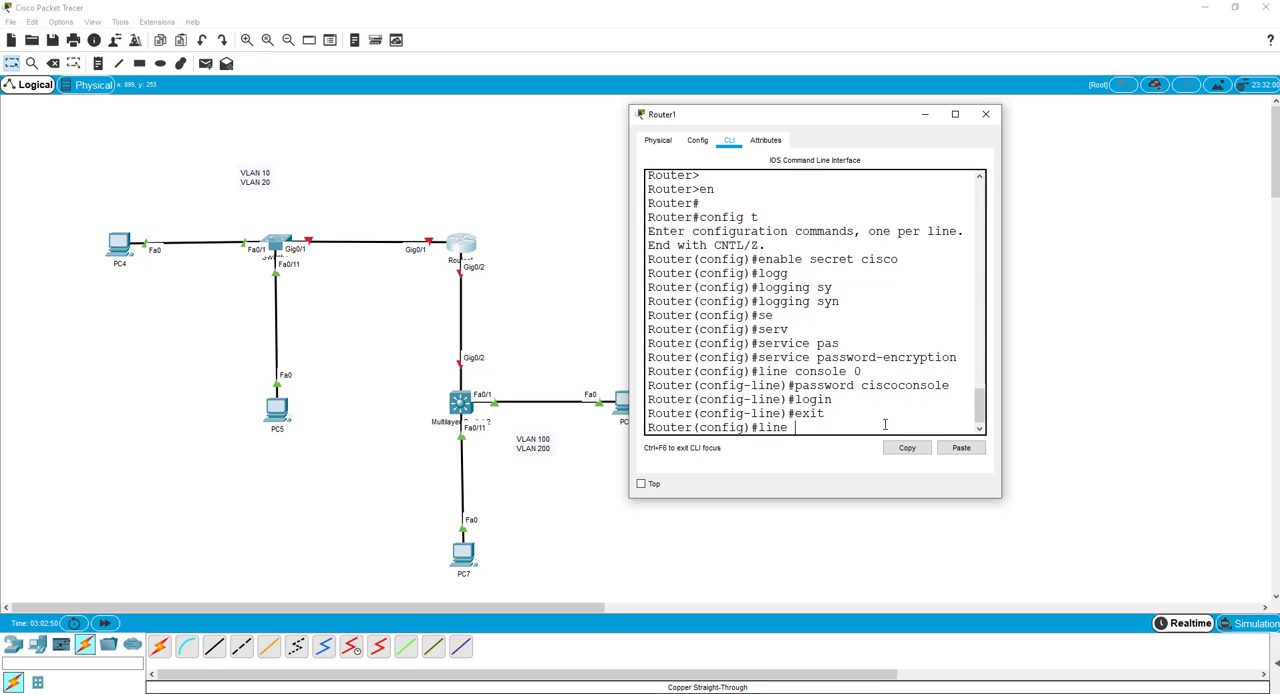
{"action": "type", "text": " vty 0 4"}
{"action": "key", "text": "Return"}
{"action": "type", "text": "pas"}
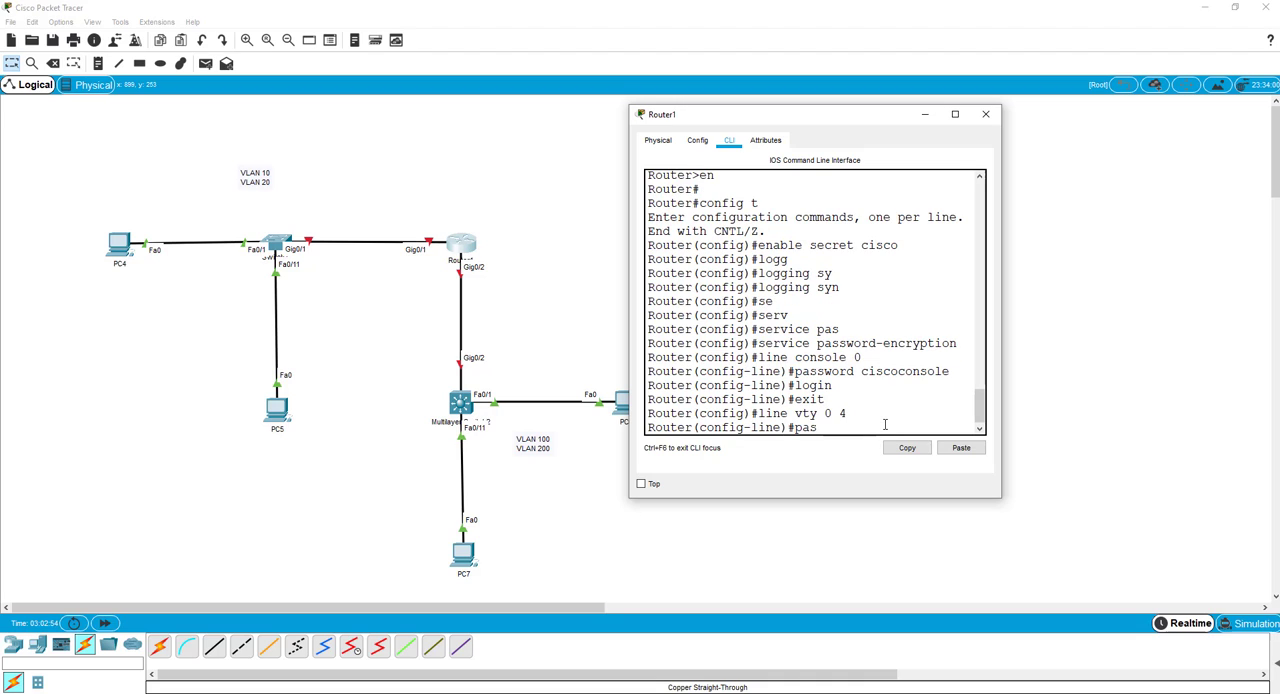
{"action": "type", "text": "sword ciscovty"}
{"action": "key", "text": "Return"}
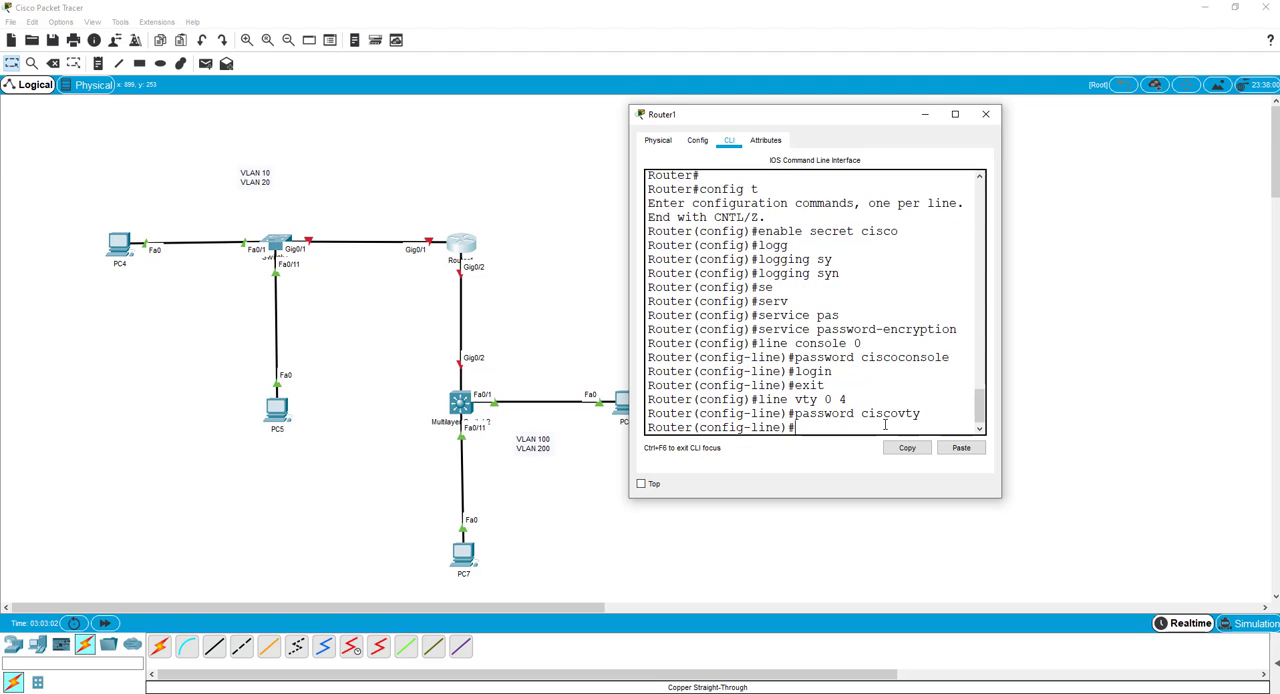
{"action": "type", "text": "log"}
{"action": "type", "text": "in"}
{"action": "key", "text": "Return"}
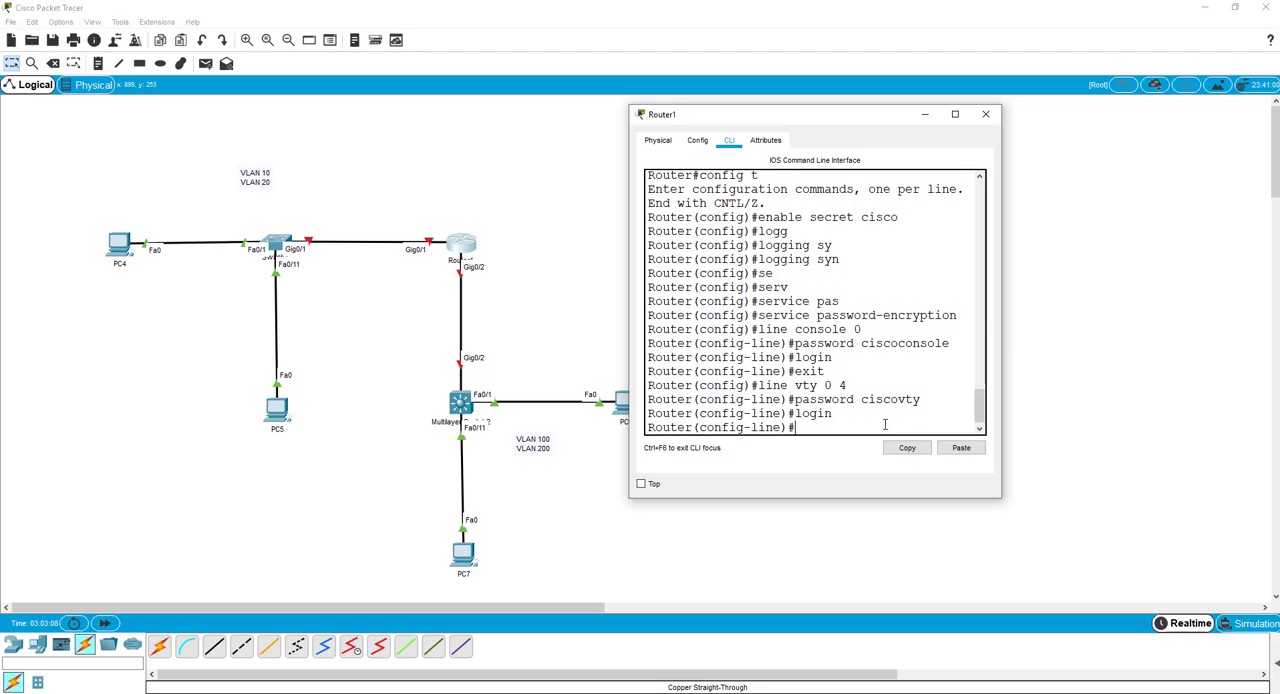
Allow all remote-access protocols on Router1's VTY lines with "transport input all".
{"action": "type", "text": "tran"}
{"action": "key", "text": "Tab"}
{"action": "type", "text": "in"}
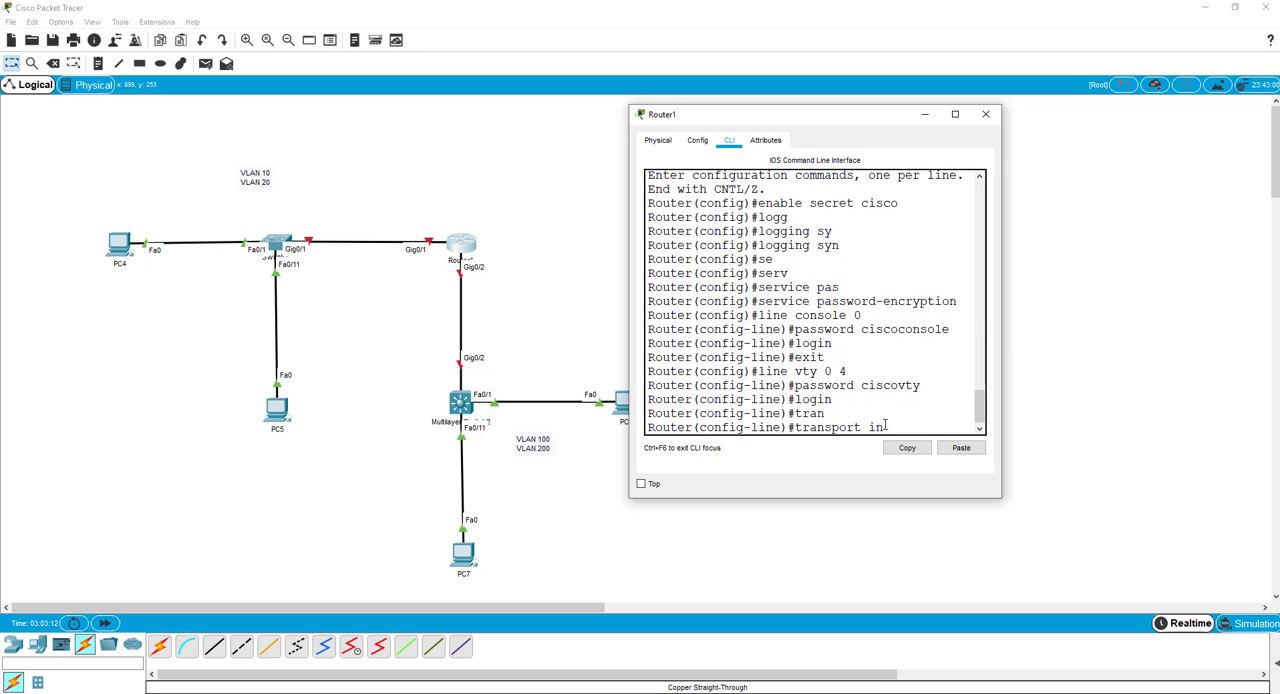
{"action": "key", "text": "Tab"}
{"action": "type", "text": "all"}
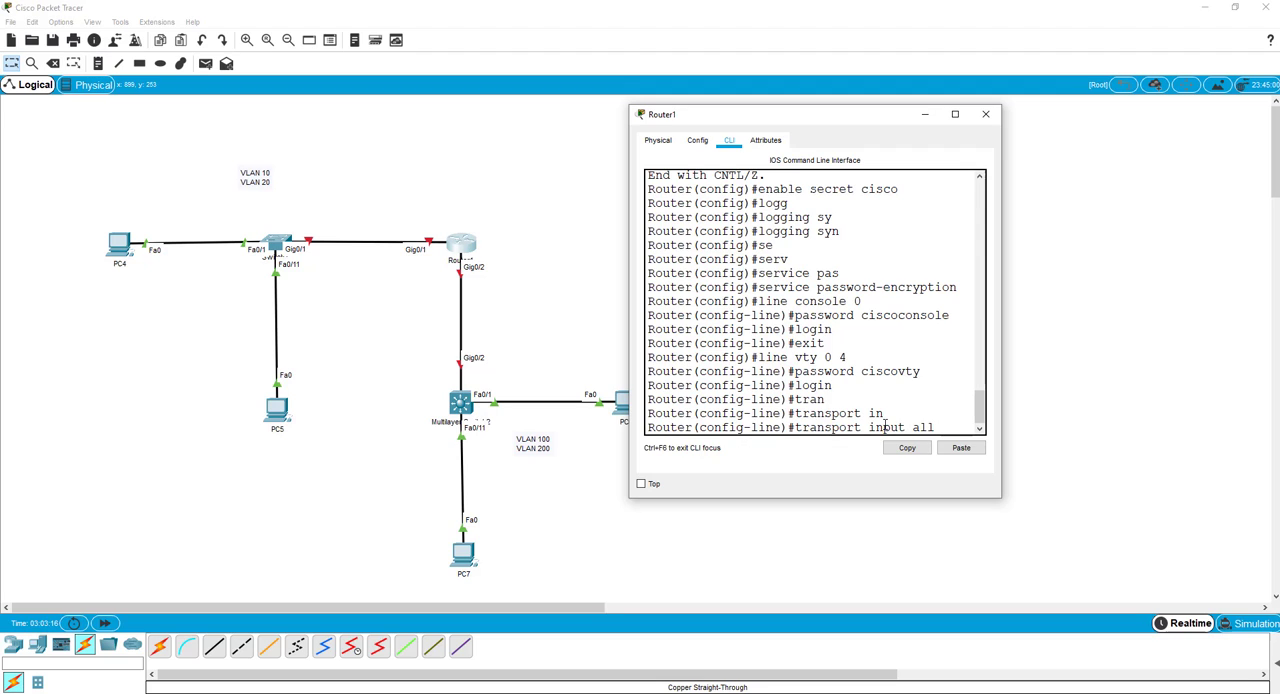
{"action": "key", "text": "Return"}
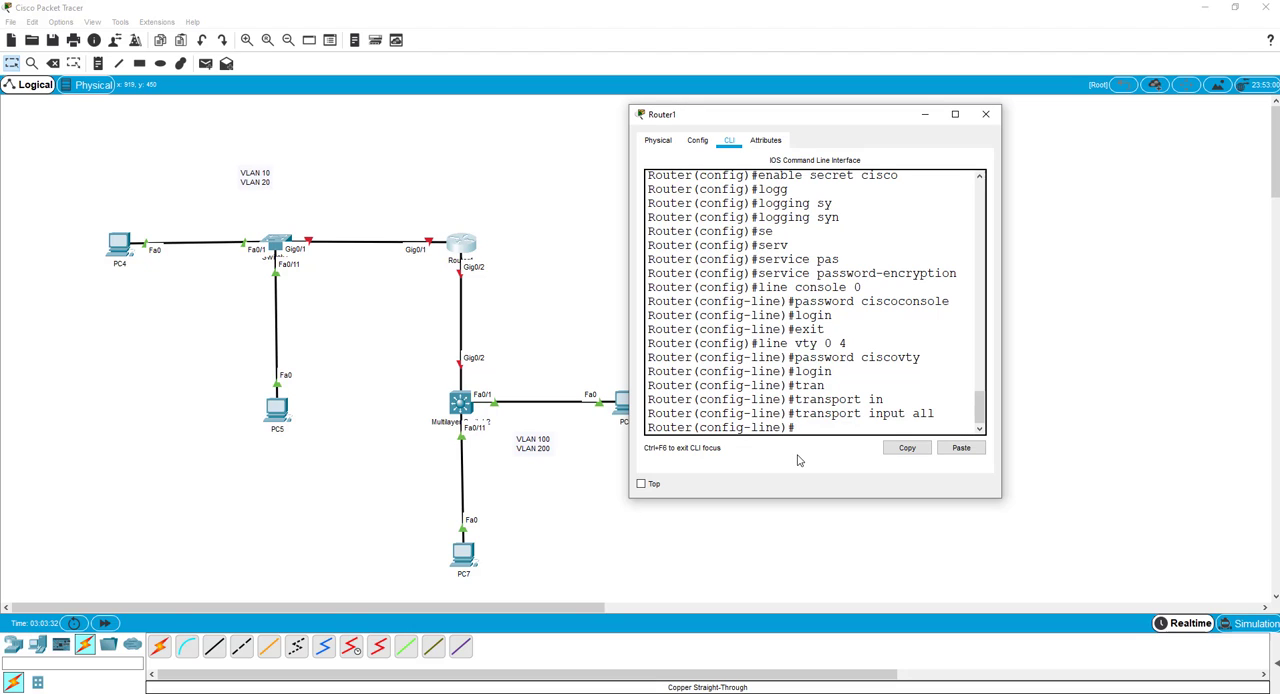
Leave the VTY line configuration and create subinterface gi0/1.10 on Router1.
{"action": "type", "text": "exit"}
{"action": "key", "text": "Return"}
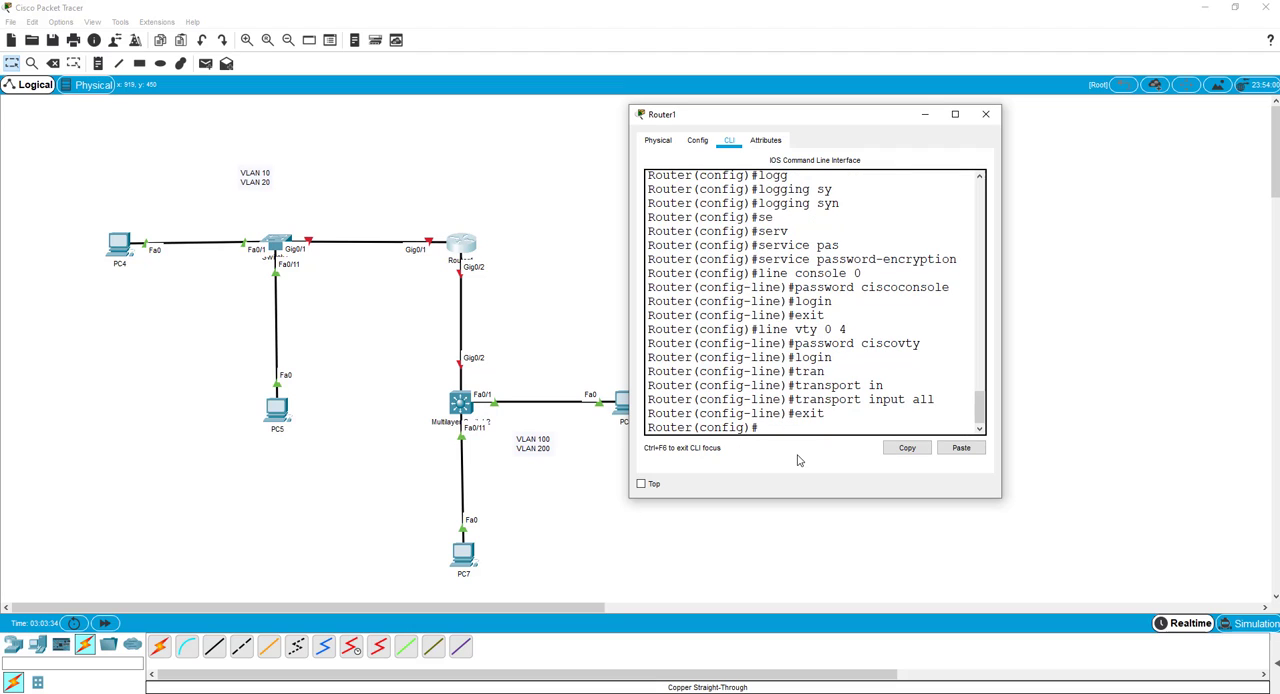
{"action": "type", "text": "int gi0/1/10"}
{"action": "key", "text": "Return"}
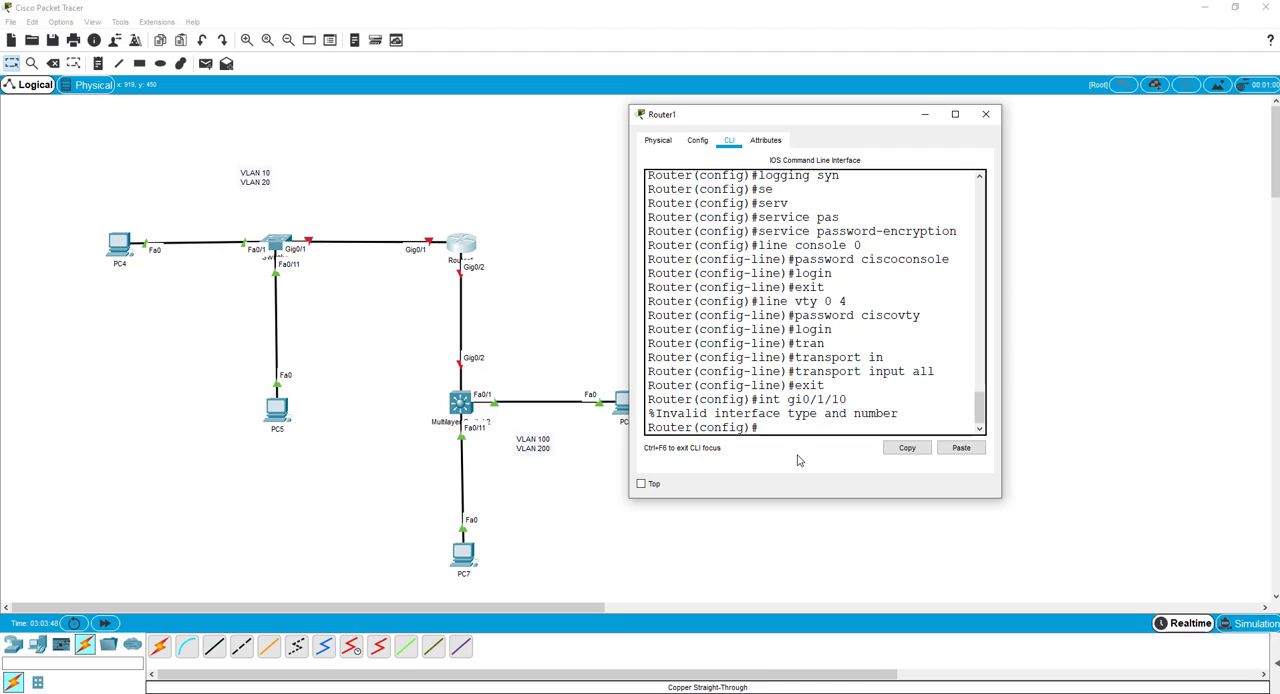
{"action": "key", "text": "Up"}
{"action": "key", "text": "Left"}
{"action": "key", "text": "Left"}
{"action": "key", "text": "BackSpace"}
{"action": "type", "text": "."}
{"action": "key", "text": "Return"}
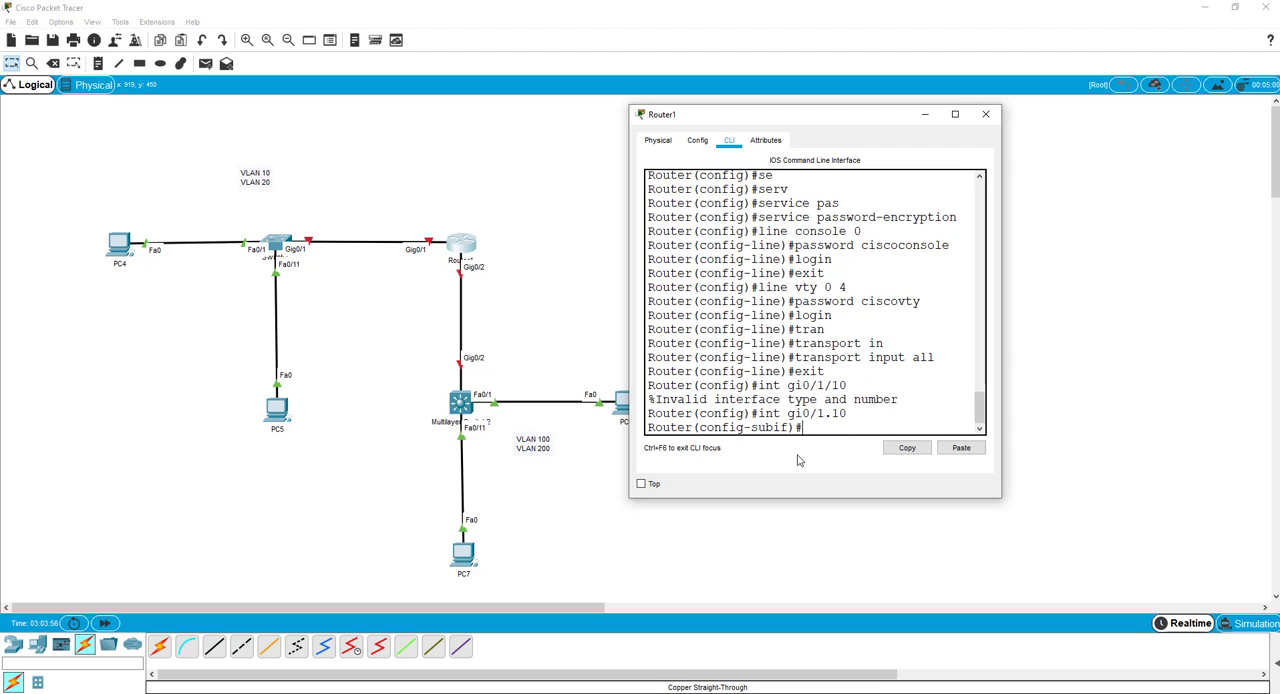
Set the encapsulation of subinterface gi0/1.10 to dot1q with VLAN 10.
{"action": "type", "text": "enc"}
{"action": "key", "text": "Tab"}
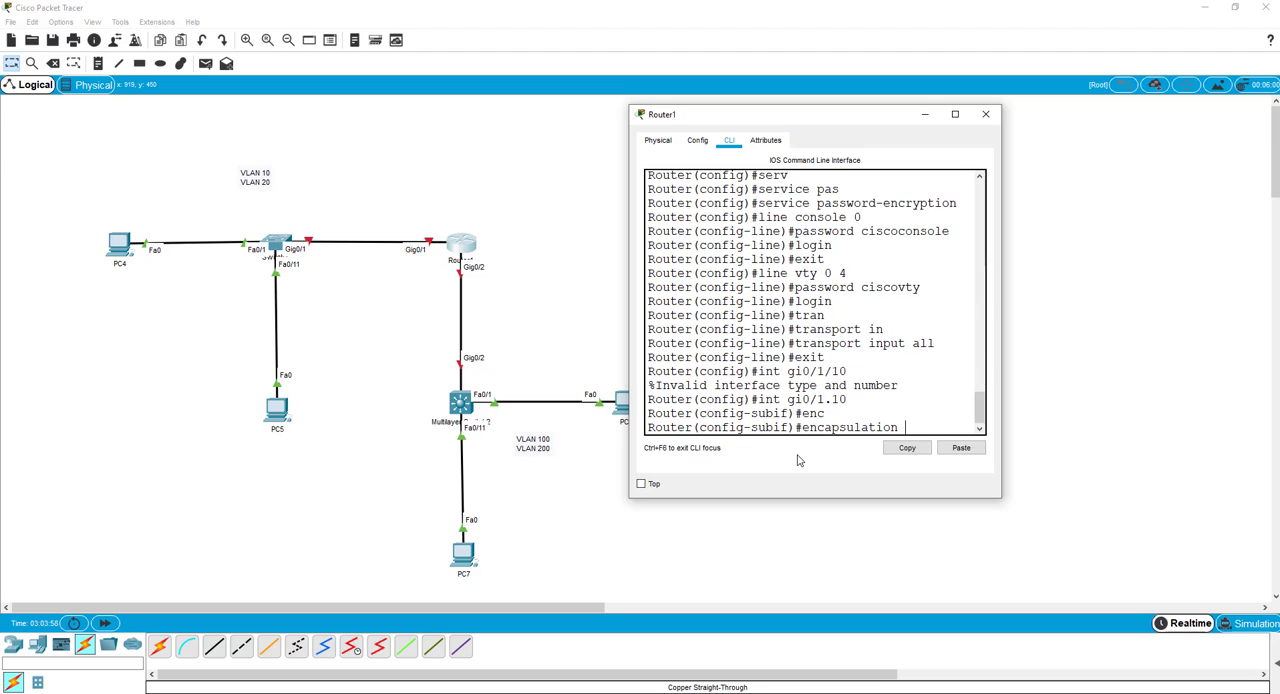
{"action": "type", "text": "dot1q 10"}
{"action": "key", "text": "Return"}
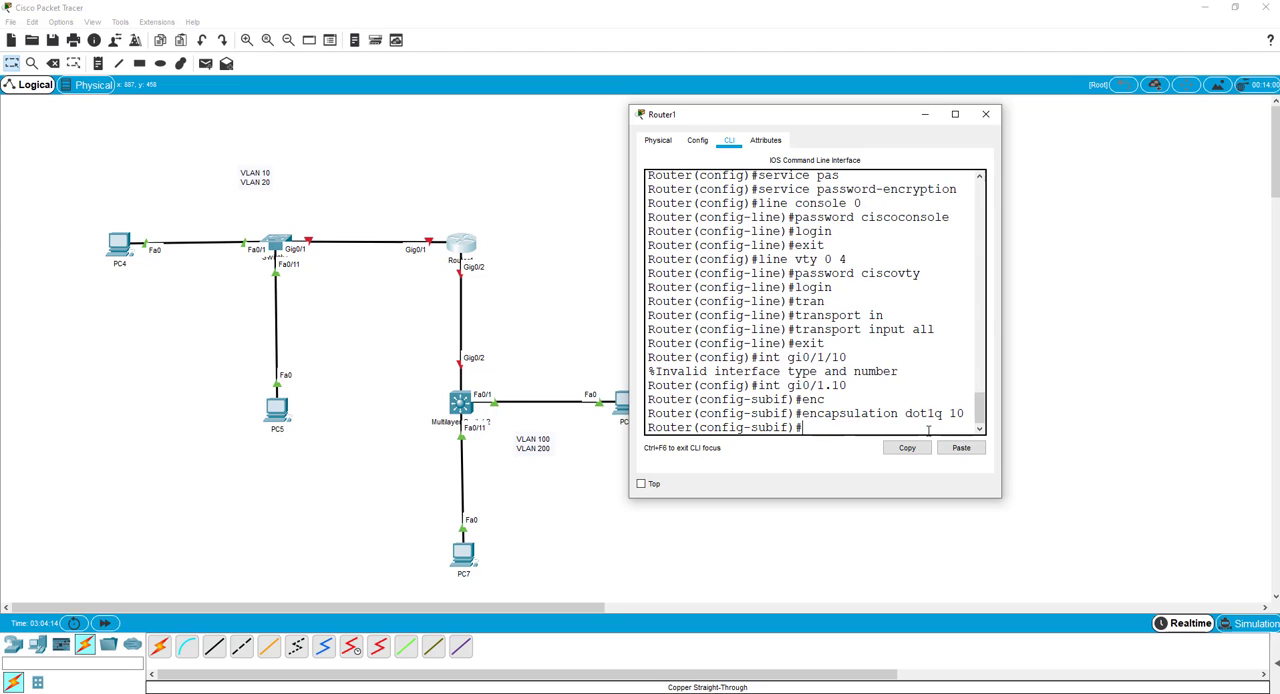
Assign IP address 192.168.10.1 with mask 255.255.255.0 to subinterface gi0/1.10.
{"action": "type", "text": "ip add"}
{"action": "key", "text": "Tab"}
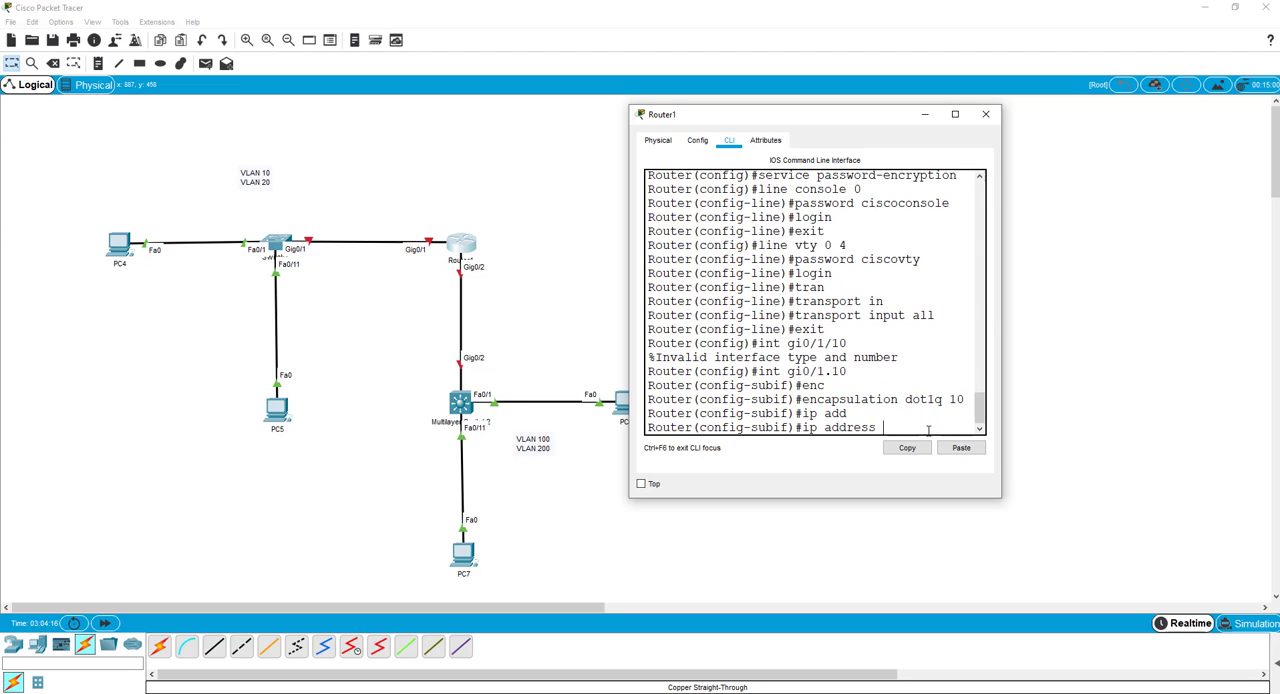
{"action": "type", "text": "192.168.10.1 255"}
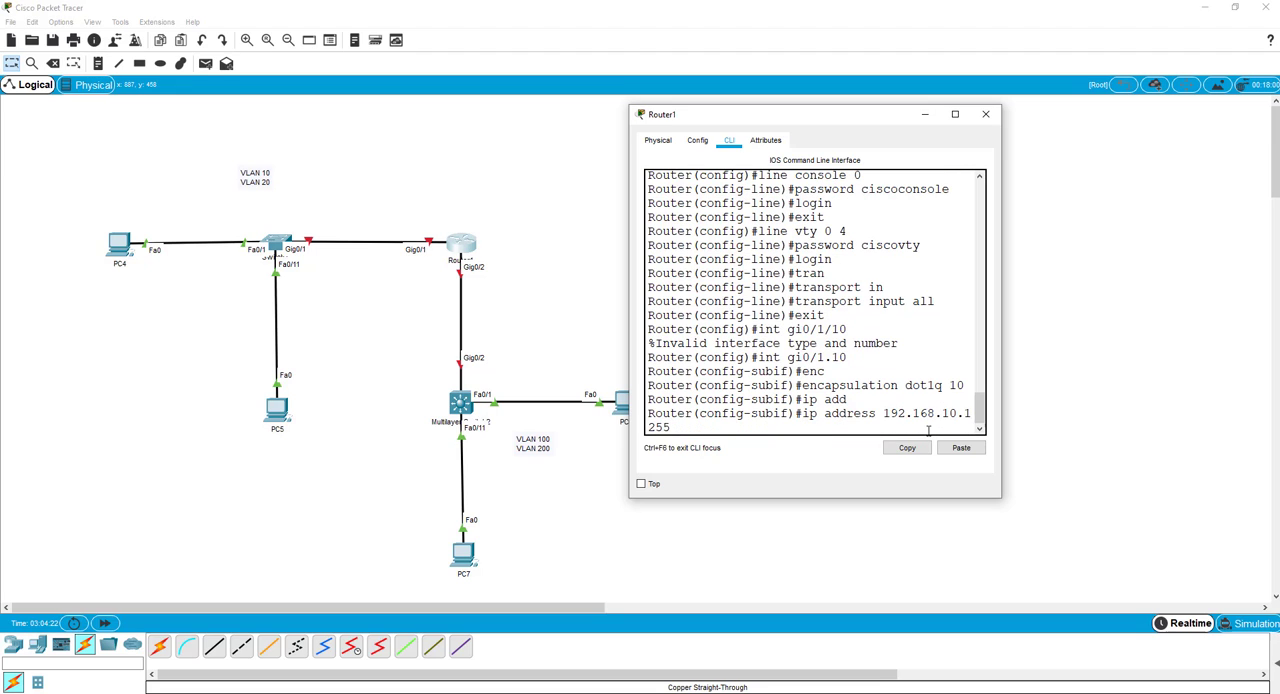
{"action": "type", "text": ".255.2555"}
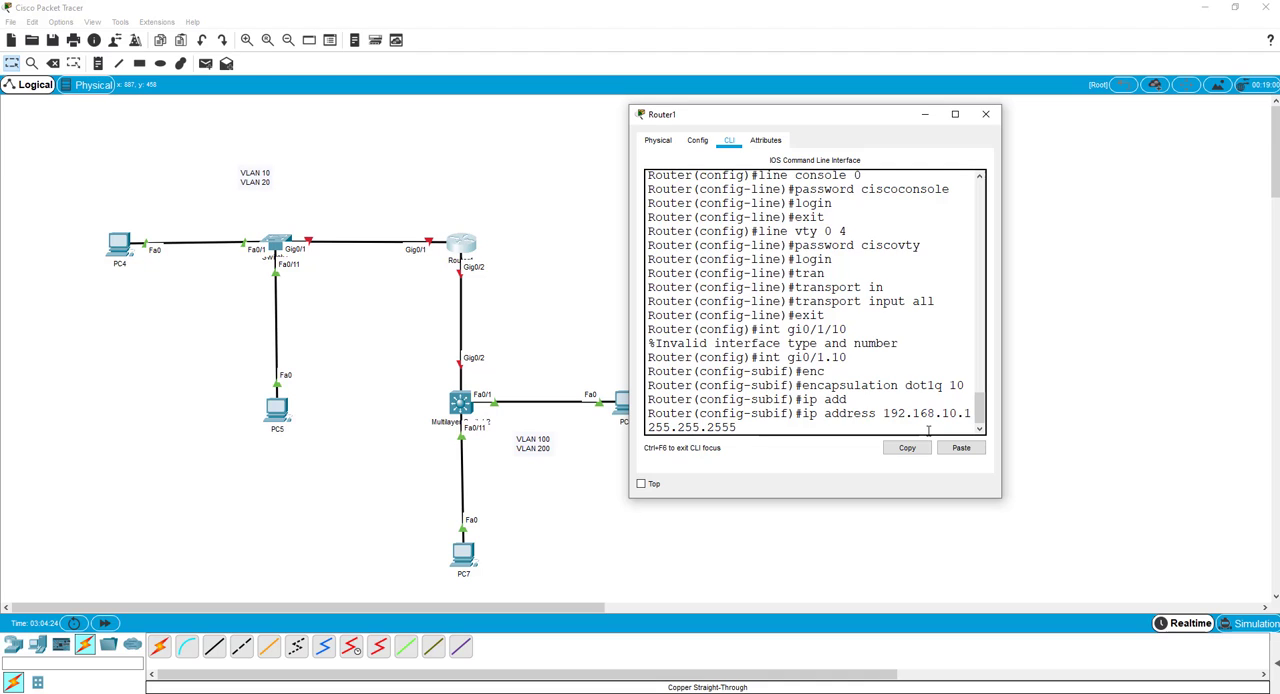
{"action": "key", "text": "BackSpace"}
{"action": "type", "text": ".0"}
{"action": "key", "text": "Return"}
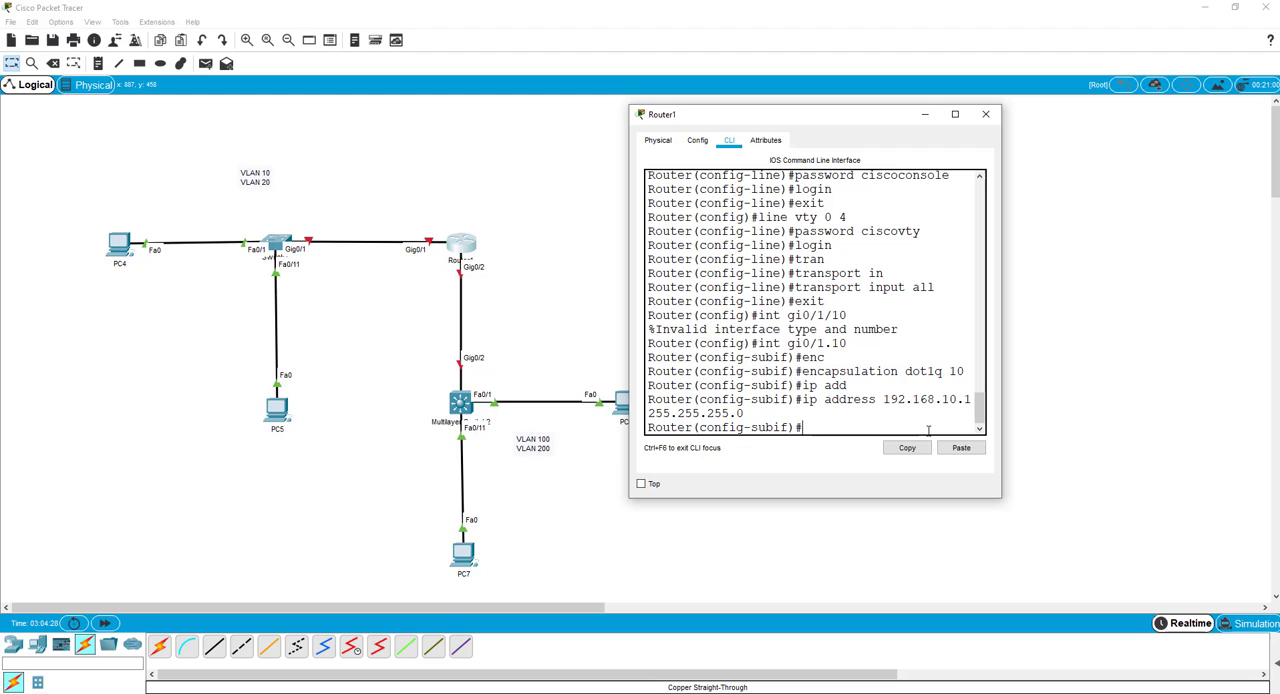
Exit subinterface gi0/1.10 and create subinterface gi0/1.20 on Router1.
{"action": "type", "text": "exit"}
{"action": "key", "text": "Return"}
{"action": "type", "text": "int"}
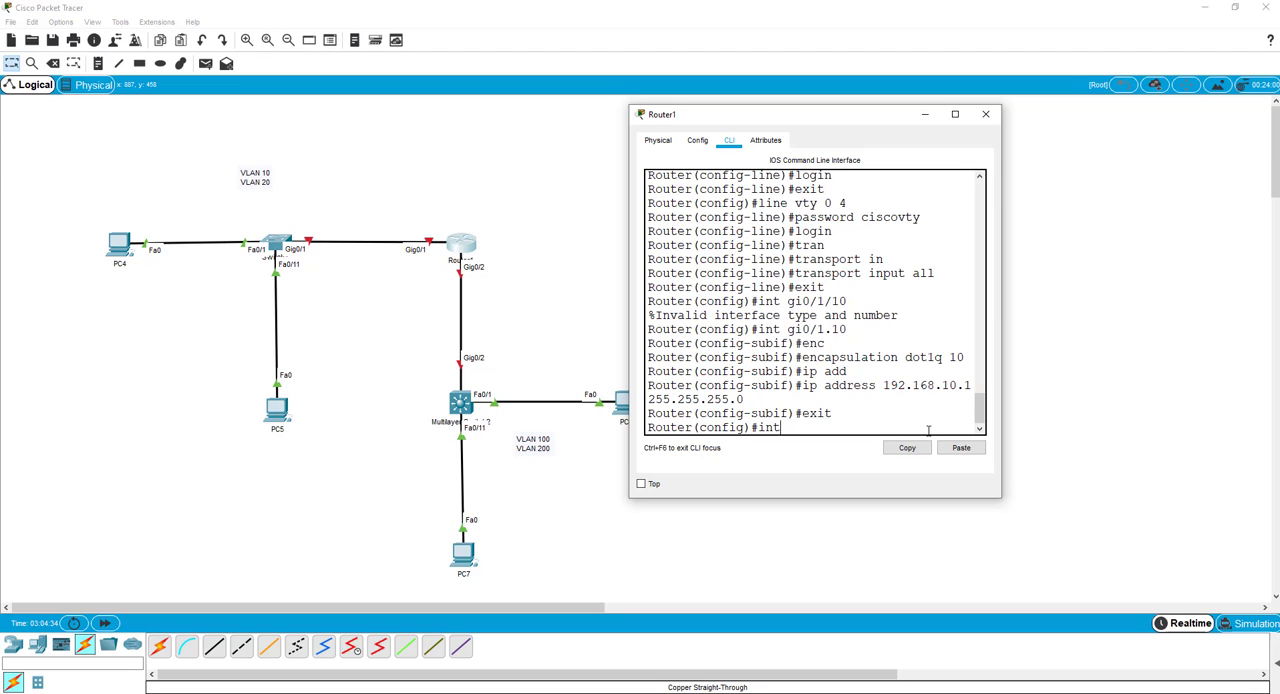
{"action": "key", "text": "Up"}
{"action": "key", "text": "Up"}
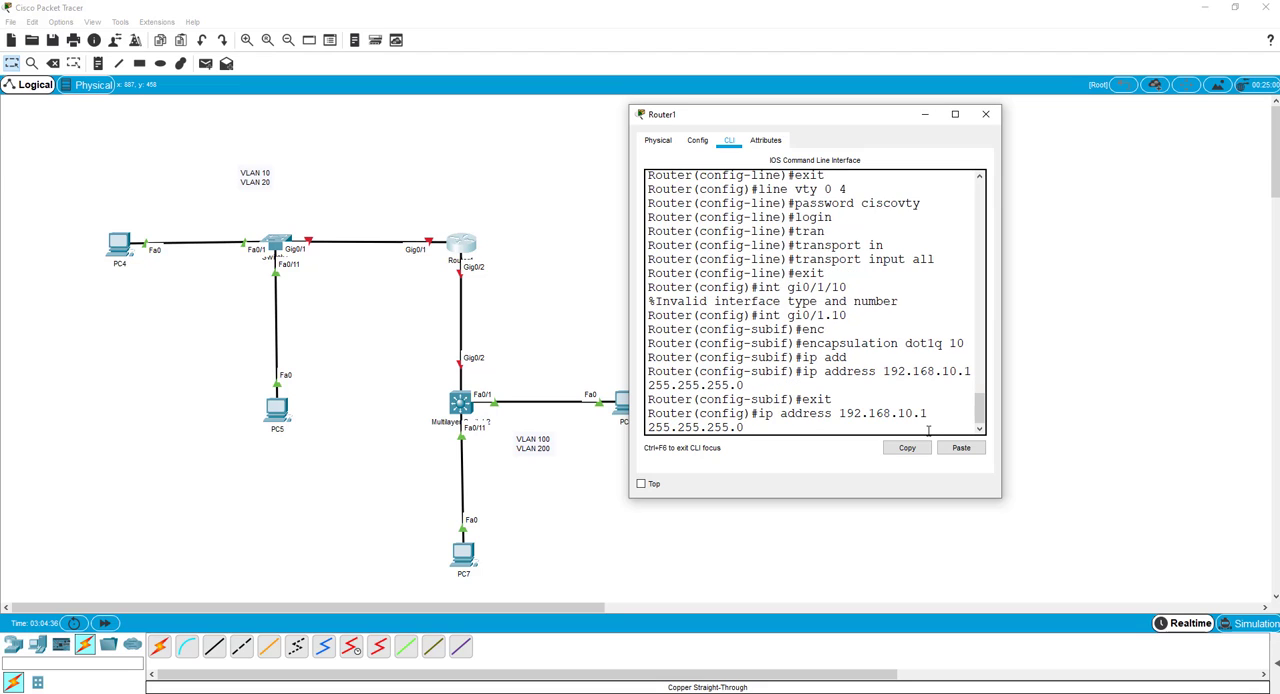
{"action": "key", "text": "Up"}
{"action": "key", "text": "Up"}
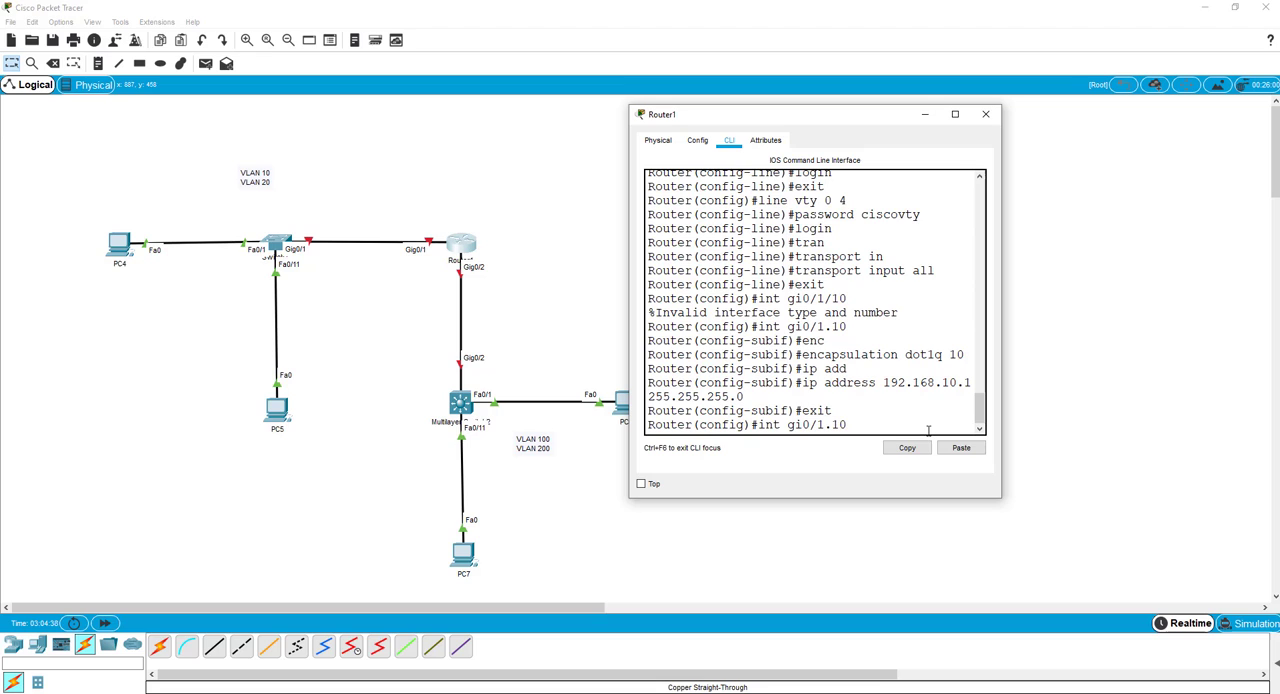
{"action": "key", "text": "BackSpace"}
{"action": "key", "text": "BackSpace"}
{"action": "type", "text": "20"}
{"action": "key", "text": "Return"}
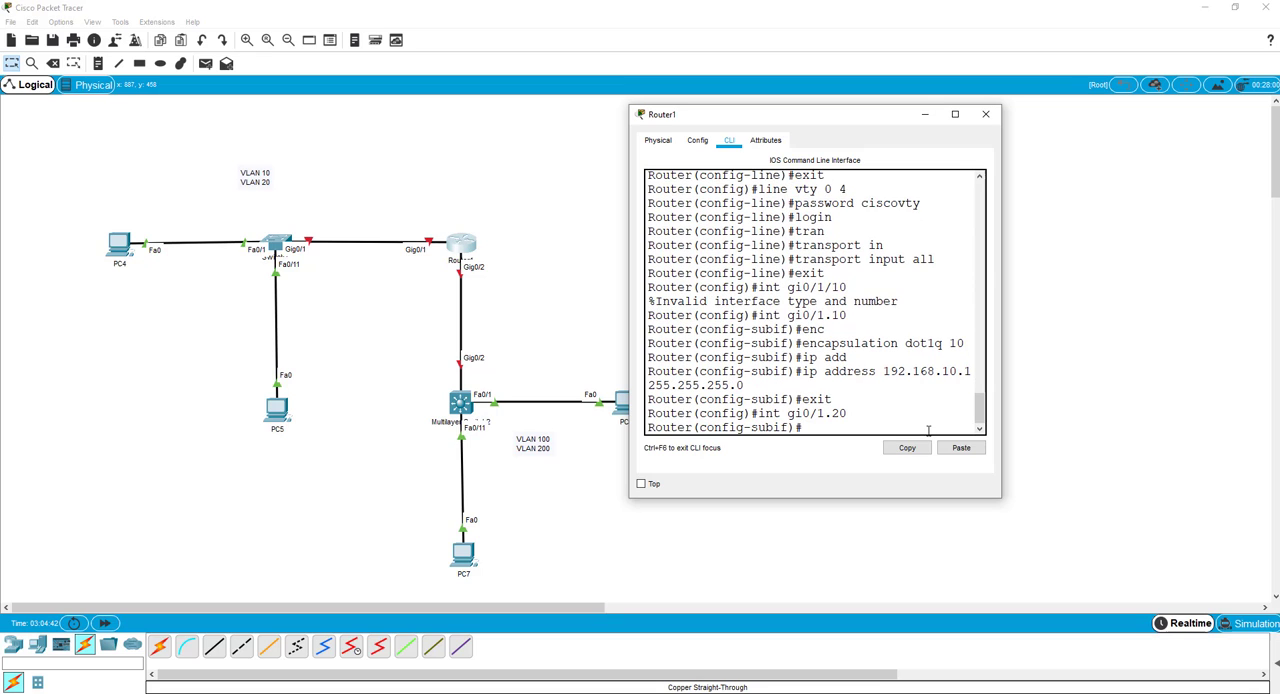
Set the encapsulation of subinterface gi0/1.20 to dot1q with VLAN 20.
{"action": "key", "text": "Up"}
{"action": "key", "text": "Up"}
{"action": "key", "text": "Up"}
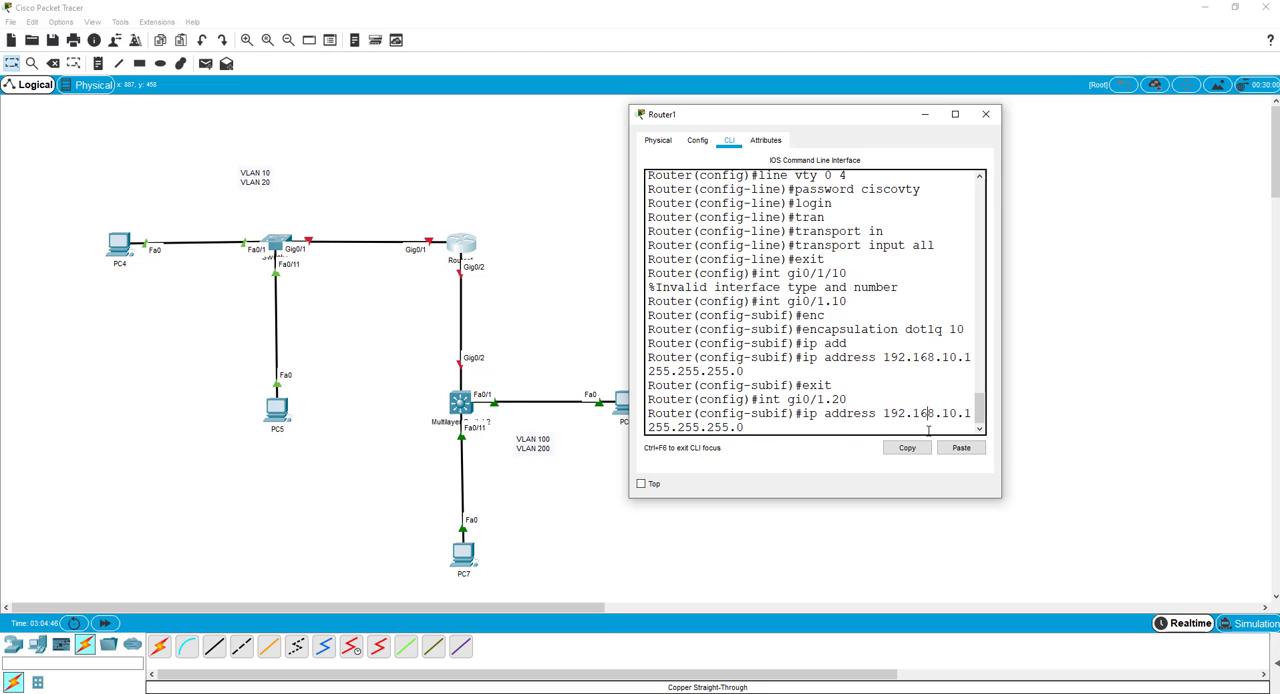
{"action": "key", "text": "Up"}
{"action": "key", "text": "Up"}
{"action": "key", "text": "Left"}
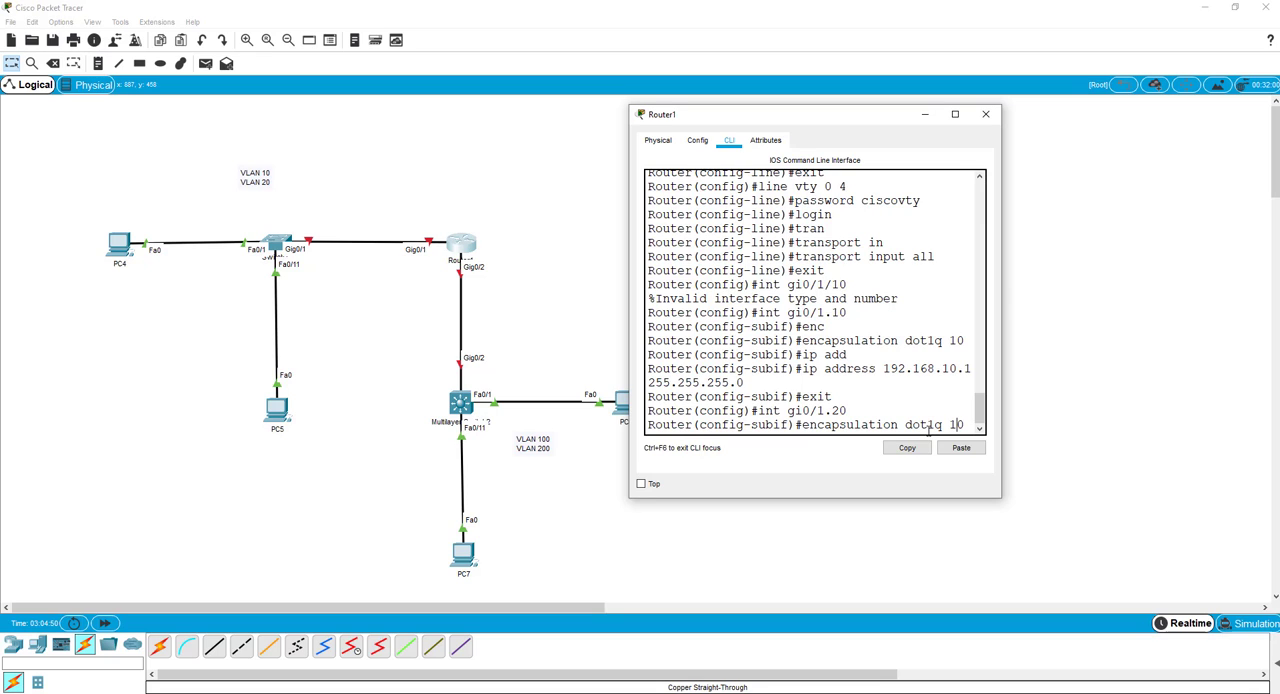
{"action": "key", "text": "BackSpace"}
{"action": "type", "text": "2"}
{"action": "key", "text": "Return"}
Assign IP address 192.168.20.1 with mask 255.255.255.0 to subinterface gi0/1.20.
{"action": "key", "text": "Up"}
{"action": "key", "text": "Up"}
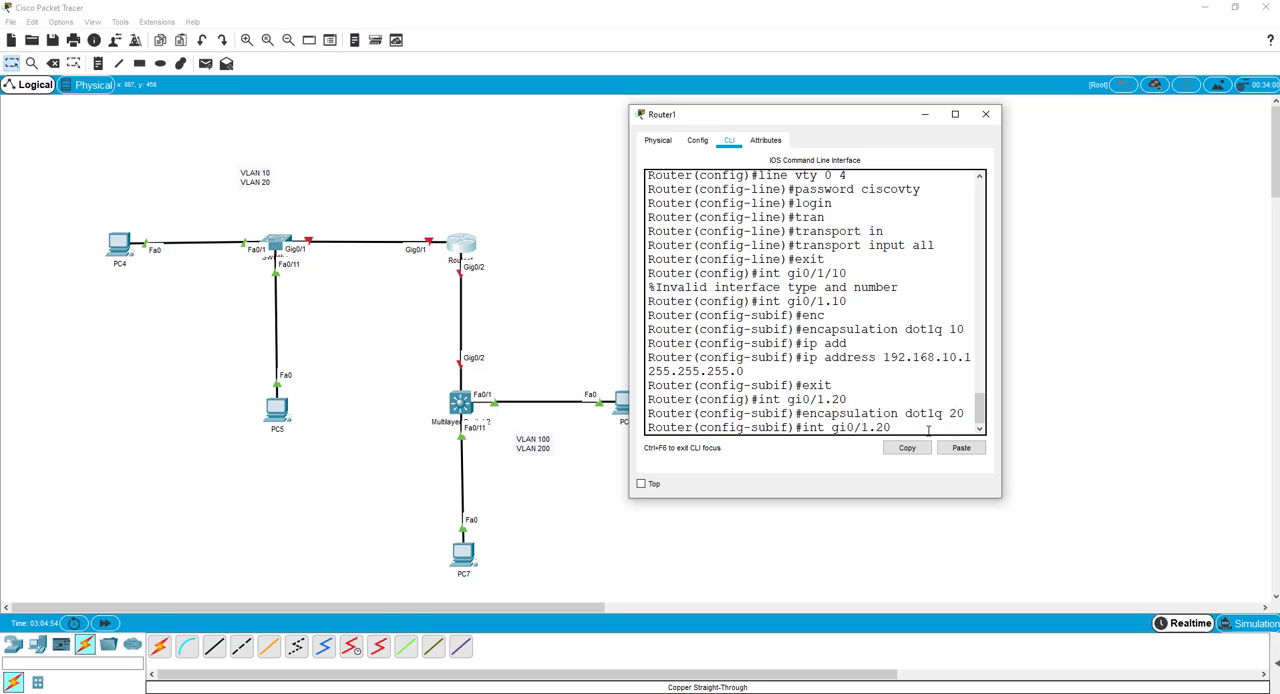
{"action": "key", "text": "Up"}
{"action": "key", "text": "Up"}
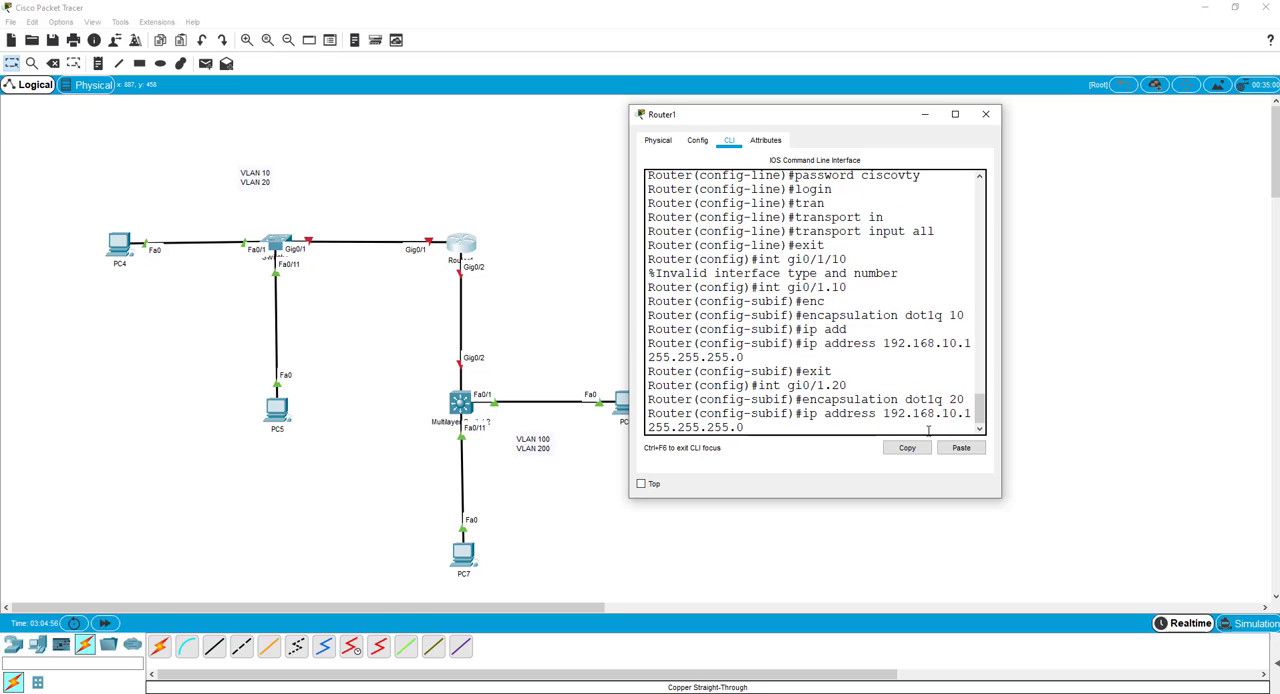
{"action": "key", "text": "Left"}
{"action": "key", "text": "Left"}
{"action": "key", "text": "Left"}
{"action": "key", "text": "Left"}
{"action": "key", "text": "Left"}
{"action": "key", "text": "Left"}
{"action": "key", "text": "Left"}
{"action": "key", "text": "Left"}
{"action": "key", "text": "Left"}
{"action": "key", "text": "Left"}
{"action": "key", "text": "Left"}
{"action": "key", "text": "Left"}
{"action": "key", "text": "Left"}
{"action": "key", "text": "Left"}
{"action": "key", "text": "Left"}
{"action": "key", "text": "Left"}
{"action": "key", "text": "Left"}
{"action": "key", "text": "Right"}
{"action": "key", "text": "BackSpace"}
{"action": "type", "text": "2"}
{"action": "key", "text": "Return"}
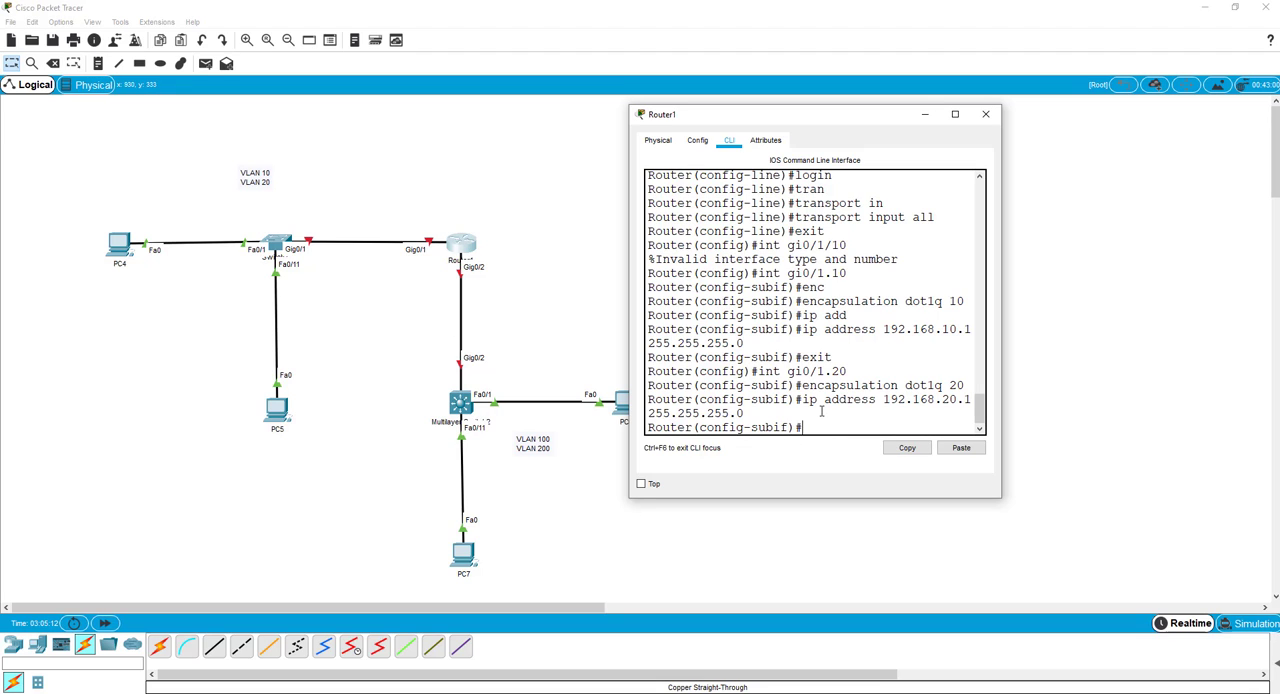
Display Router1's running configuration with "do show run" and copy the GigabitEthernet0/1.20 block.
{"action": "type", "text": "do show run"}
{"action": "key", "text": "Return"}
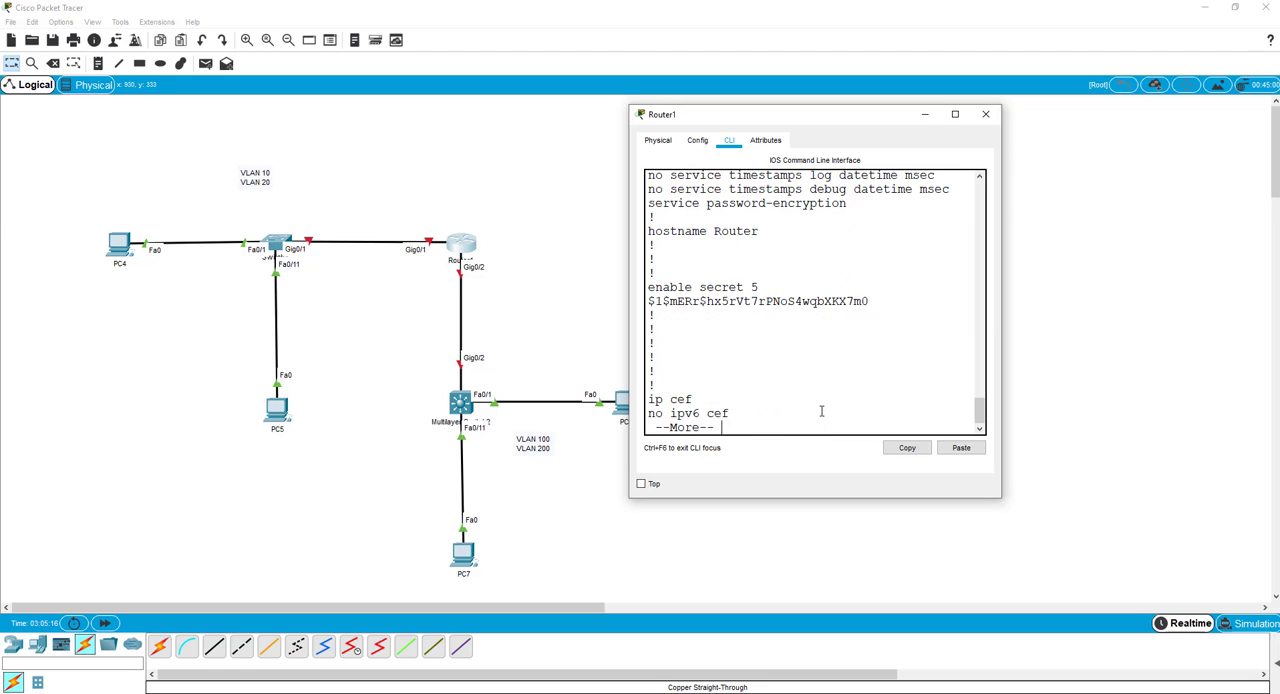
{"action": "key", "text": "space"}
{"action": "key", "text": "space"}
{"action": "scroll", "coordinate": [818, 285], "scroll_direction": "up", "scroll_amount": 5}
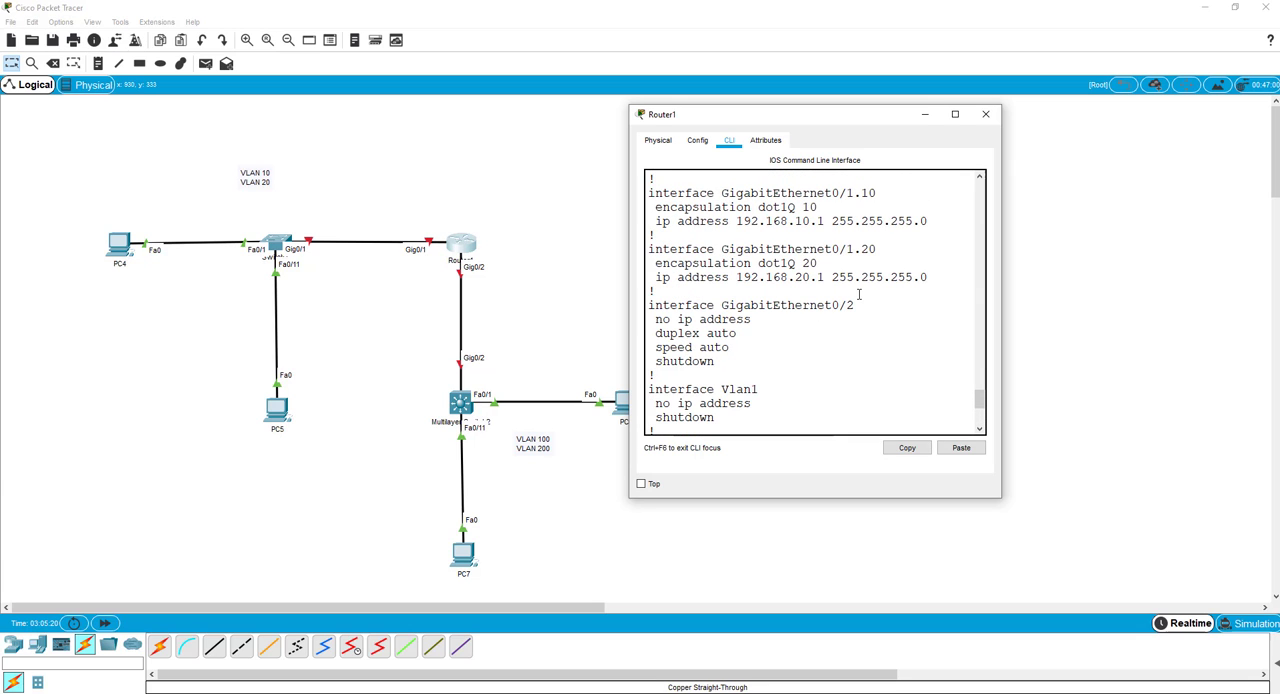
{"action": "left_click", "coordinate": [932, 280]}
{"action": "left_click_drag", "start_coordinate": [913, 282], "coordinate": [646, 254]}
{"action": "key", "text": "ctrl+c"}
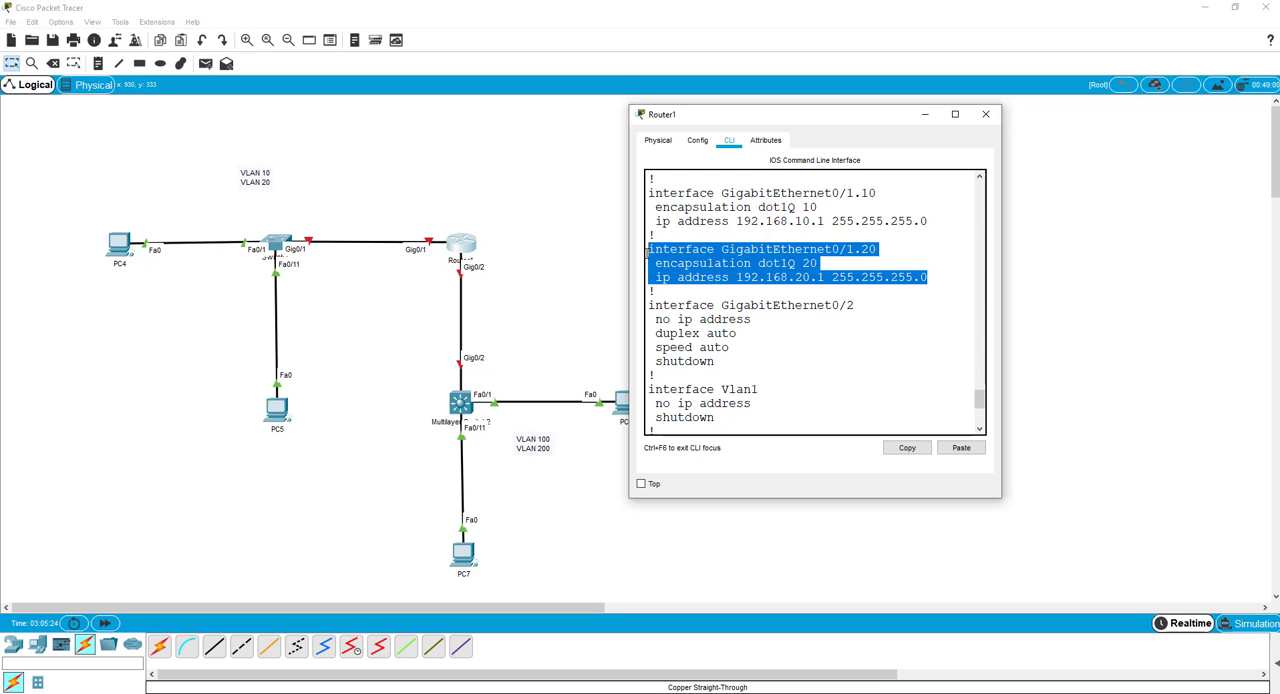
{"action": "right_click", "coordinate": [661, 253]}
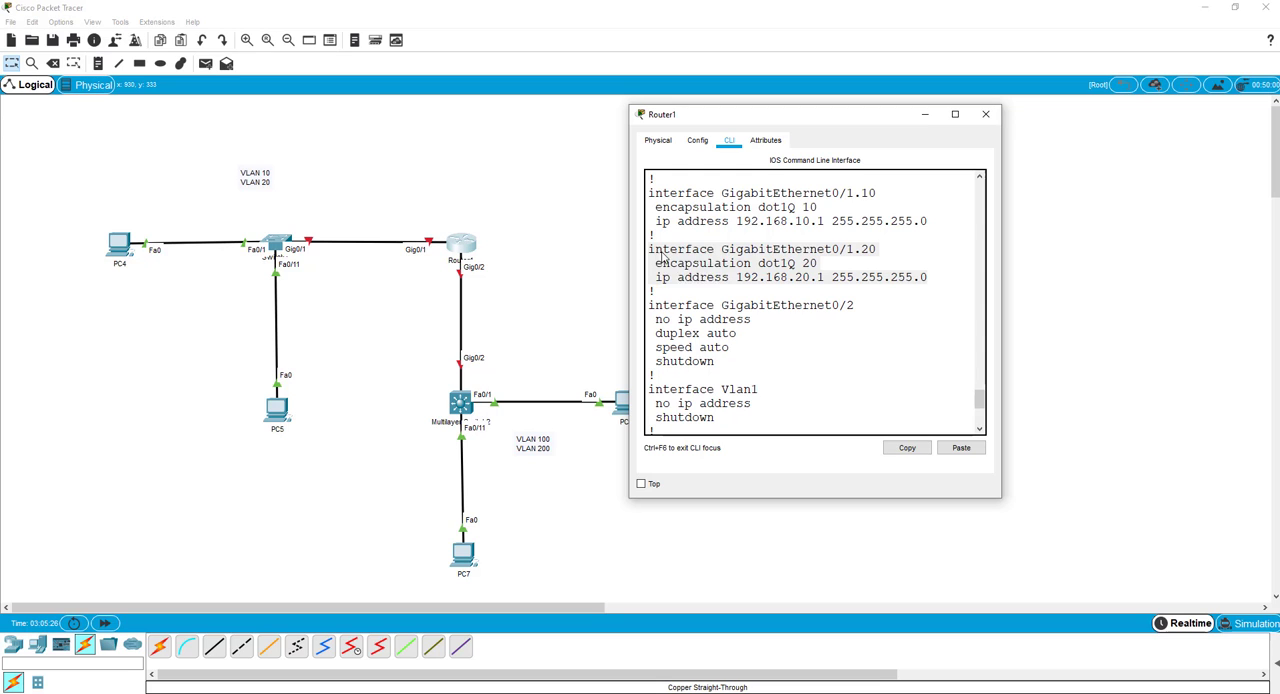
{"action": "left_click", "coordinate": [682, 264]}
Switch to Notepad and paste the copied subinterface block below the NET100 DHCP pool text.
{"action": "key", "text": "alt+Tab"}
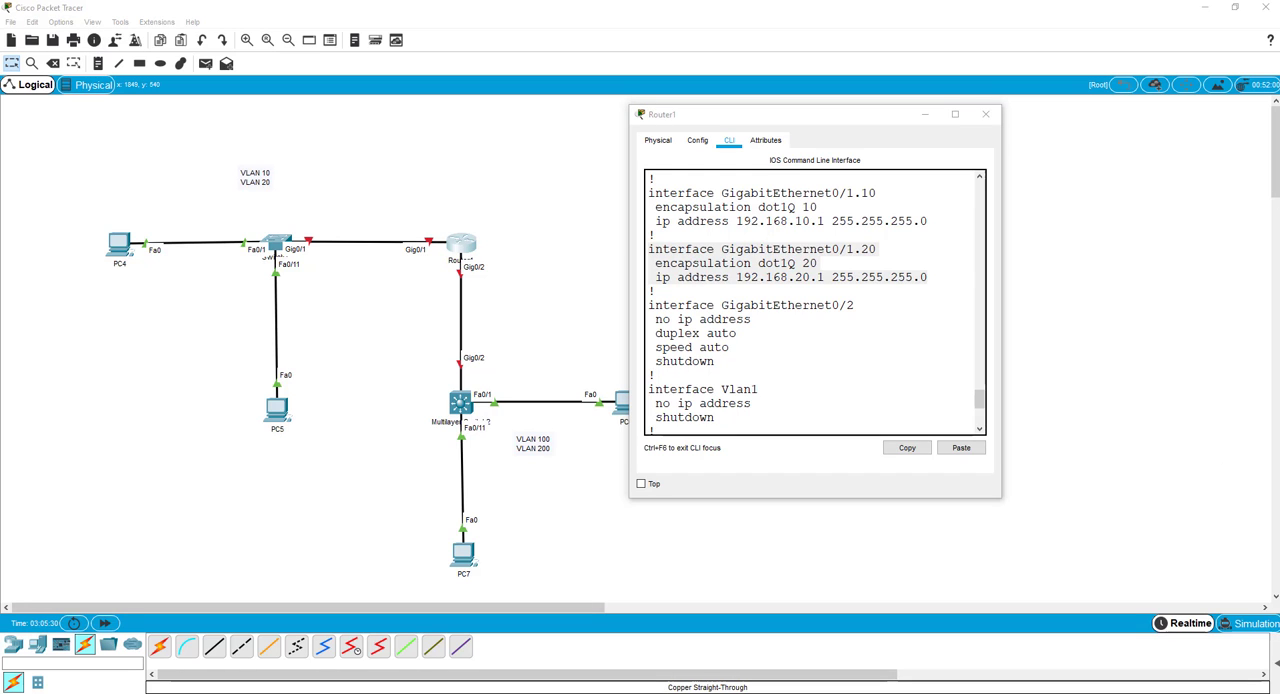
{"action": "left_click_drag", "start_coordinate": [1279, 124], "coordinate": [940, 97]}
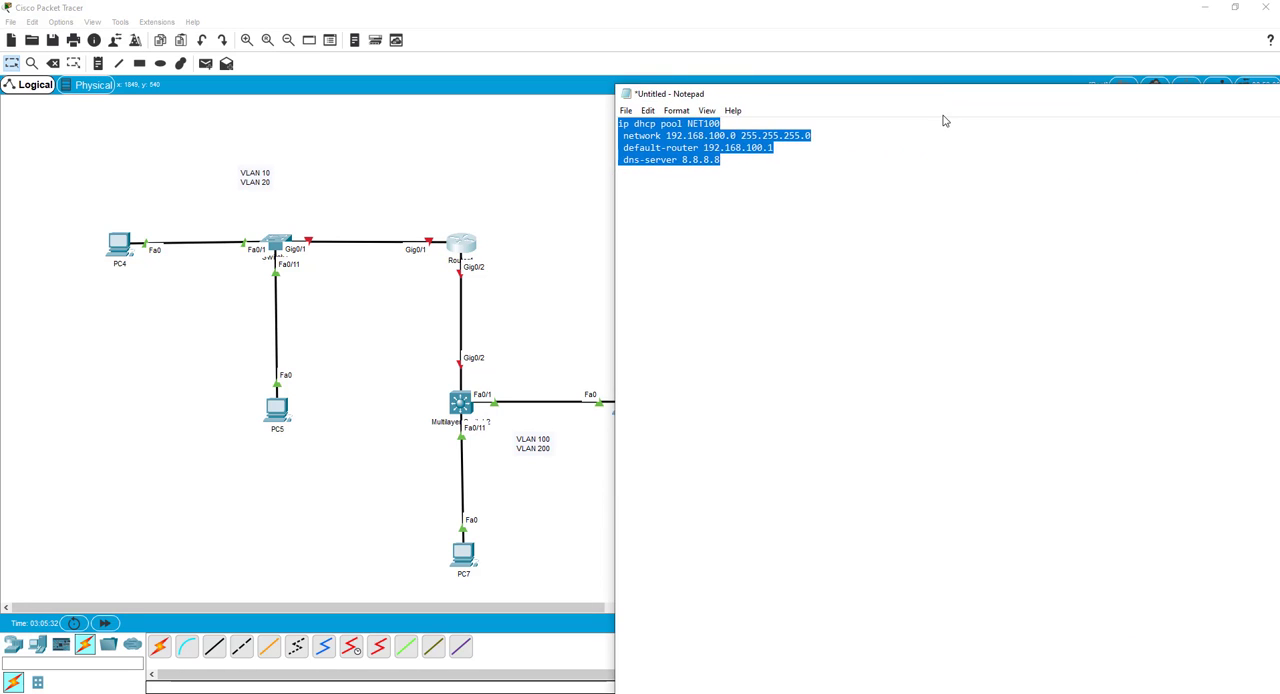
{"action": "left_click", "coordinate": [749, 178]}
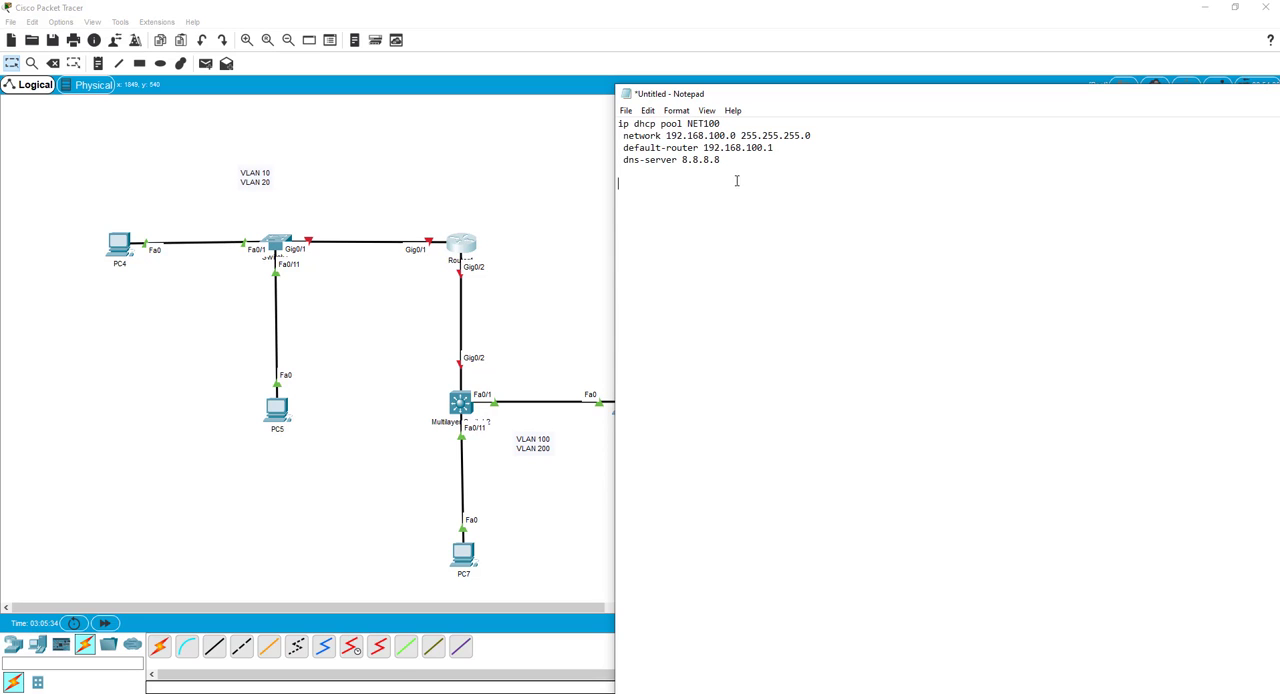
{"action": "right_click", "coordinate": [681, 212]}
{"action": "left_click", "coordinate": [714, 271]}
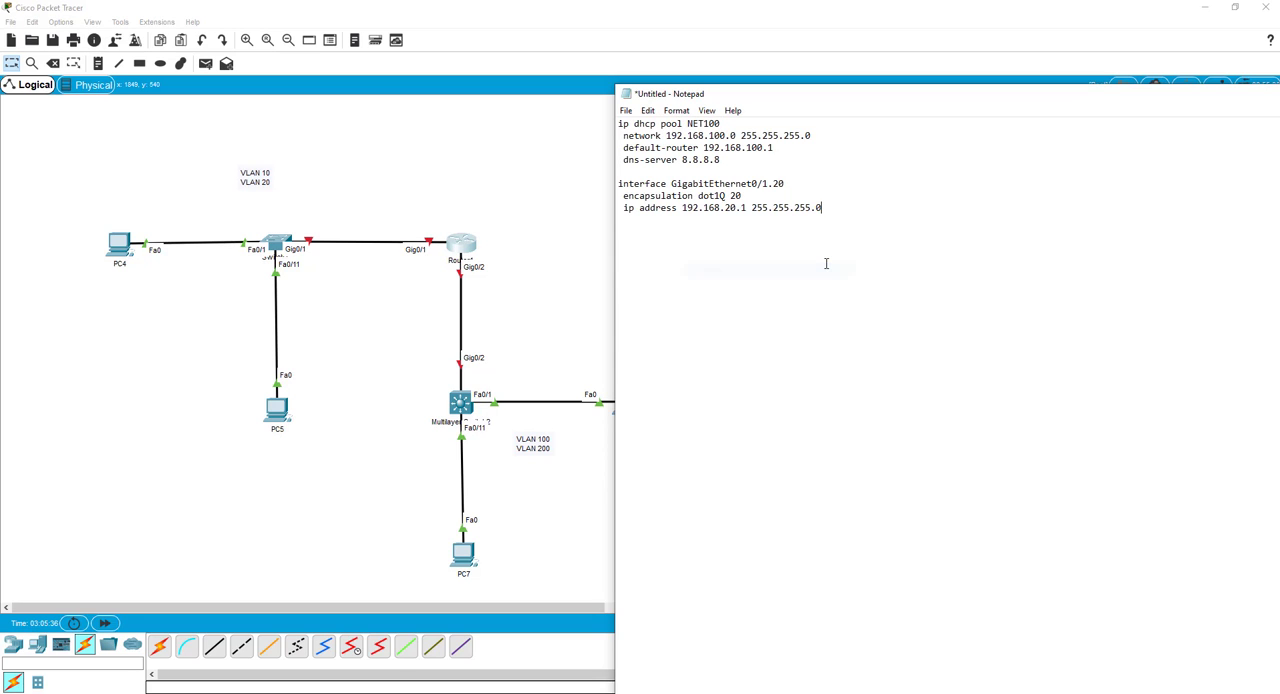
Change the pasted block to interface GigabitEthernet0/2.200, encapsulation dot1Q 200 and IP address 192.168.200.1.
{"action": "left_click", "coordinate": [743, 195]}
{"action": "type", "text": "00"}
{"action": "double_click", "coordinate": [766, 184]}
{"action": "type", "text": "2"}
{"action": "left_click", "coordinate": [737, 208]}
{"action": "type", "text": "0"}
Duplicate the GigabitEthernet0/2.200 block below itself, separated by a blank line.
{"action": "left_click_drag", "start_coordinate": [828, 208], "coordinate": [612, 184]}
{"action": "right_click", "coordinate": [636, 188]}
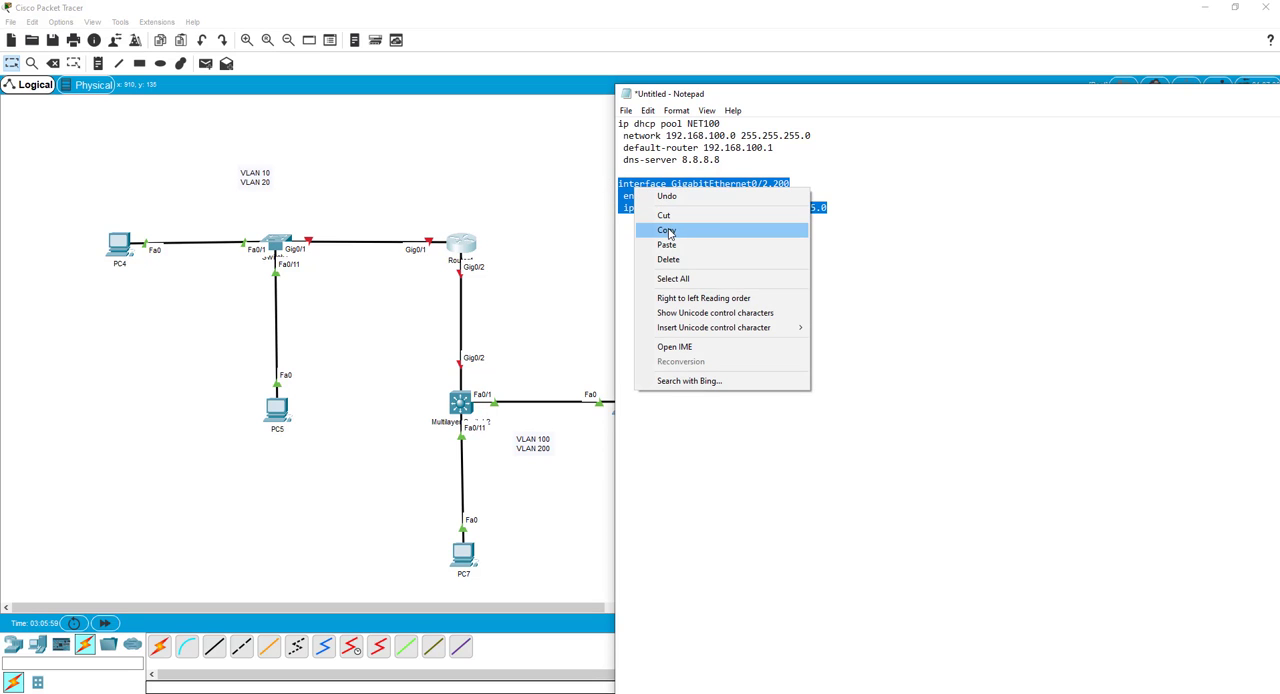
{"action": "left_click", "coordinate": [667, 230]}
{"action": "left_click", "coordinate": [834, 209]}
{"action": "key", "text": "Return"}
{"action": "key", "text": "Return"}
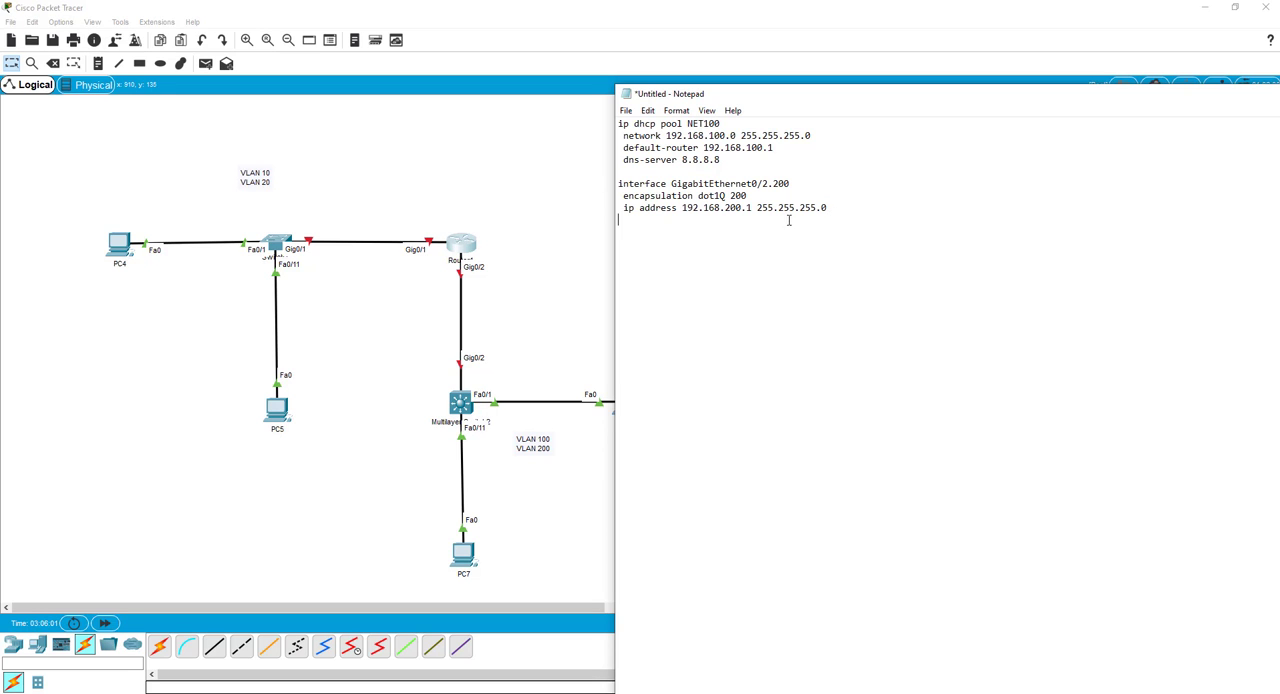
{"action": "key", "text": "ctrl+v"}
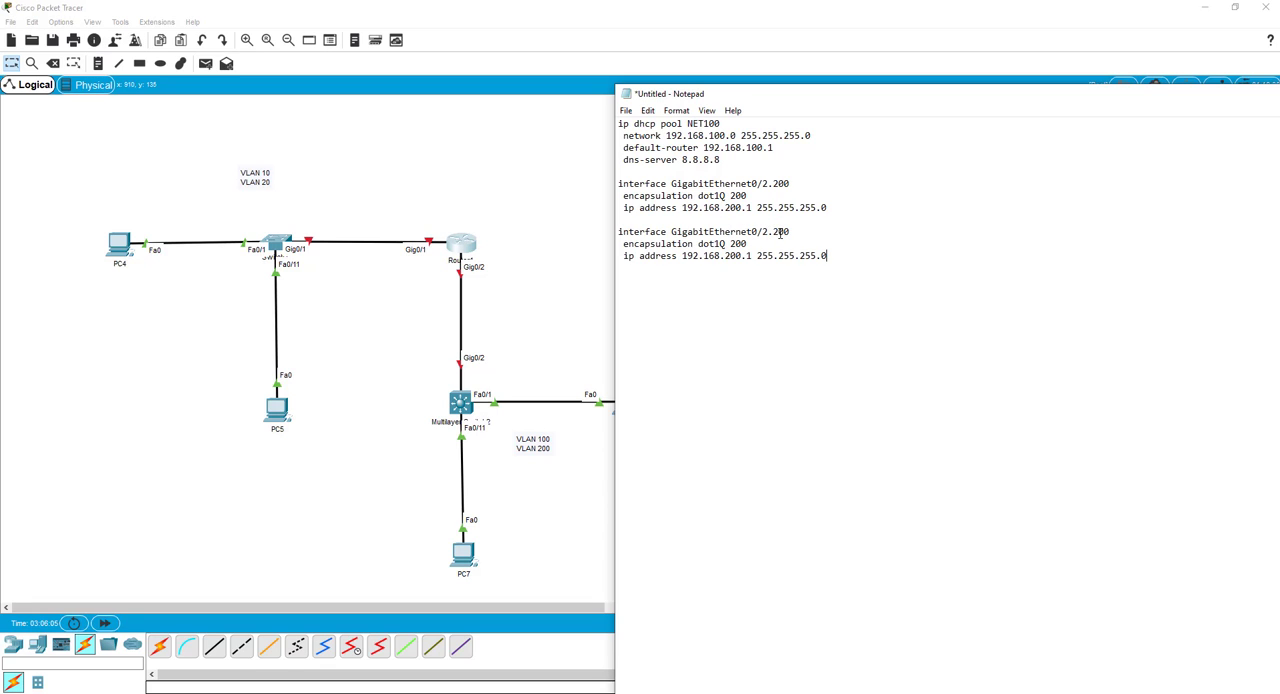
Change the duplicated block to interface GigabitEthernet0/2.100, encapsulation dot1Q 100 and IP address 192.168.100.1, and select the block.
{"action": "left_click_drag", "start_coordinate": [778, 232], "coordinate": [730, 243]}
{"action": "type", "text": "1Q 1"}
{"action": "left_click", "coordinate": [731, 256]}
{"action": "key", "text": "BackSpace"}
{"action": "type", "text": "1"}
{"action": "left_click_drag", "start_coordinate": [836, 256], "coordinate": [618, 231]}
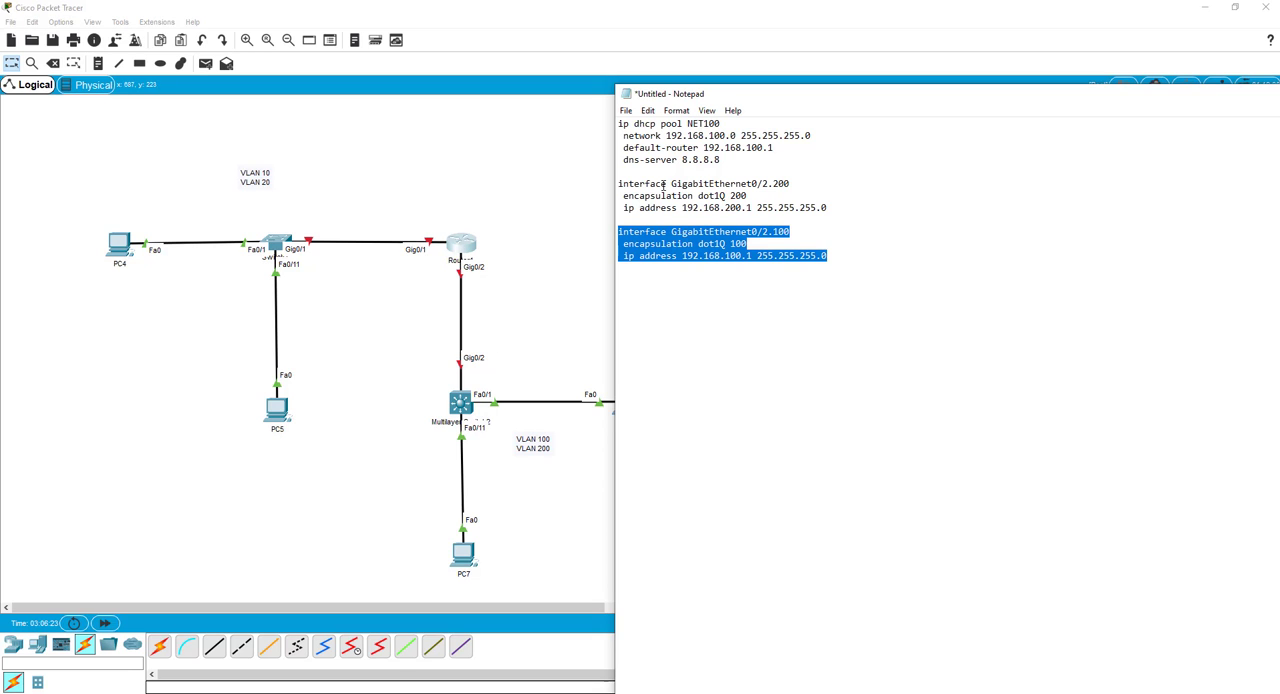
Switch back to Router1's CLI in Packet Tracer, quit the configuration listing and return to global configuration mode.
{"action": "left_click_drag", "start_coordinate": [804, 100], "coordinate": [955, 124]}
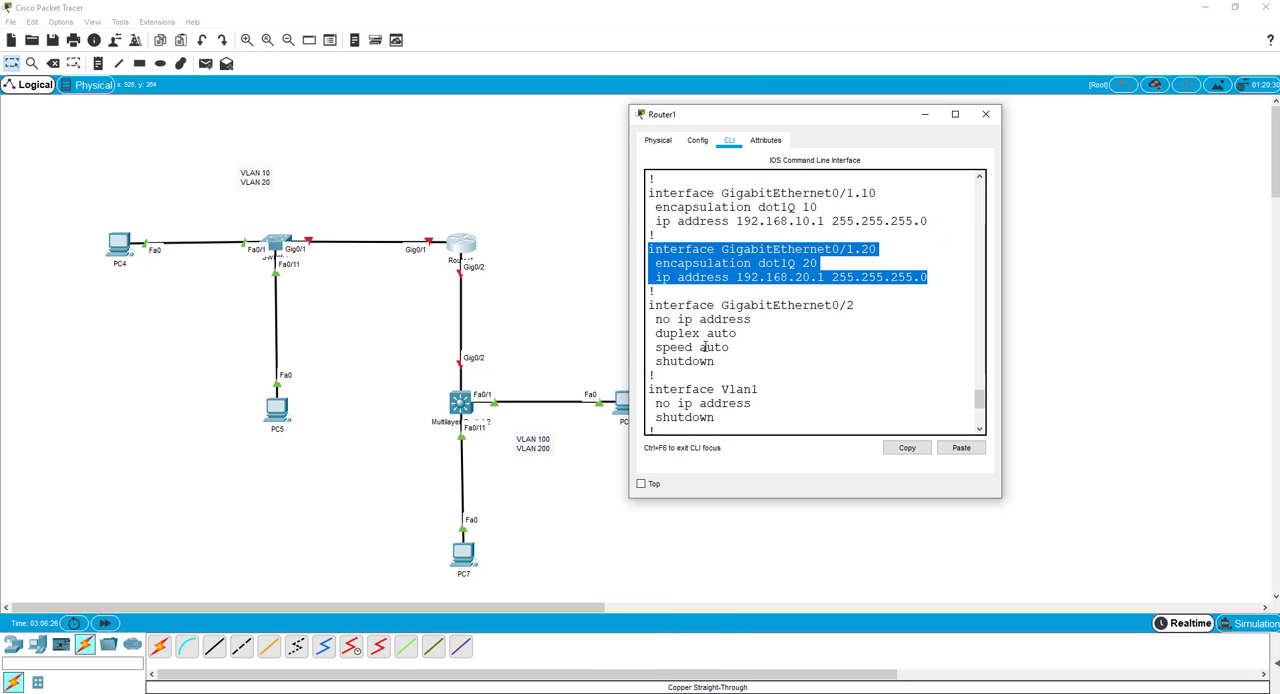
{"action": "scroll", "coordinate": [705, 347], "scroll_direction": "down", "scroll_amount": 6}
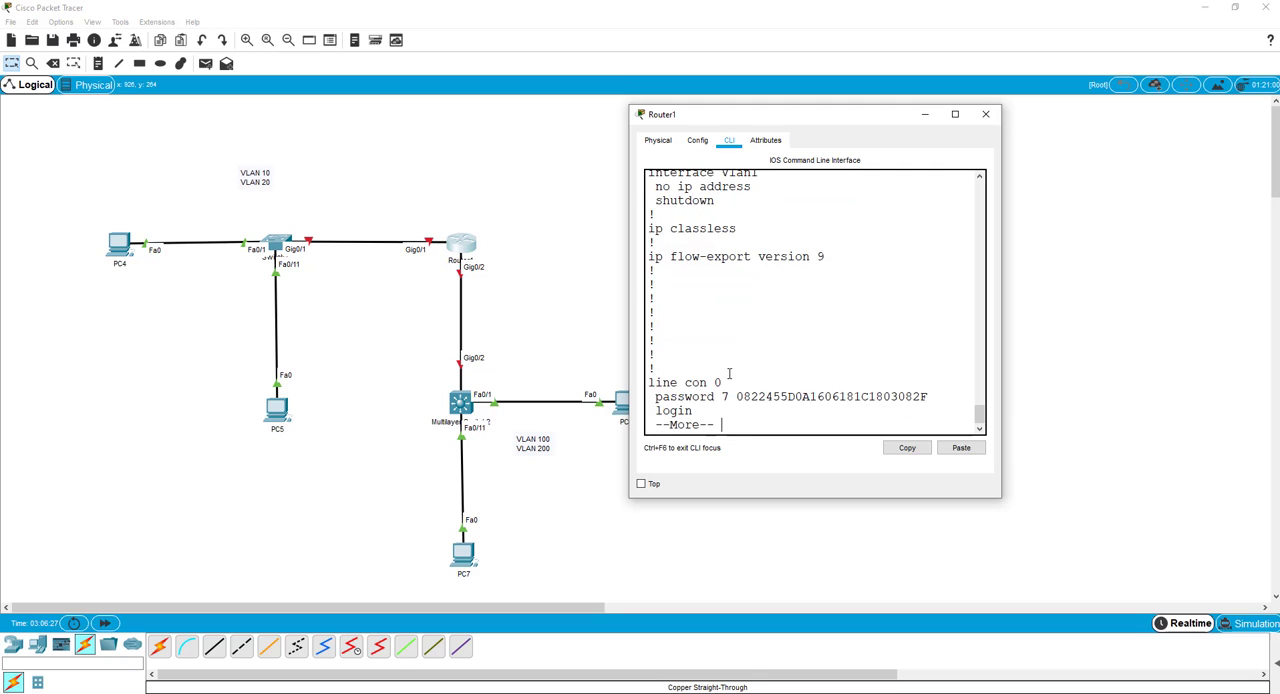
{"action": "key", "text": "q"}
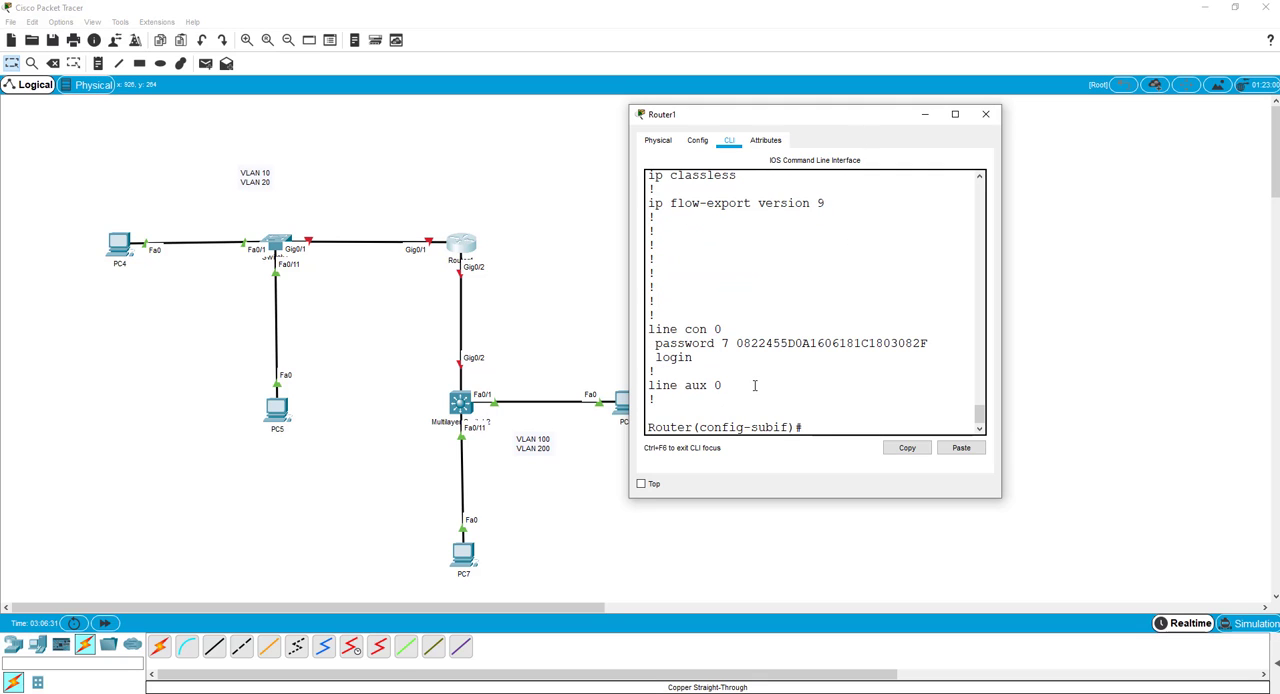
{"action": "type", "text": "exit"}
{"action": "key", "text": "Return"}
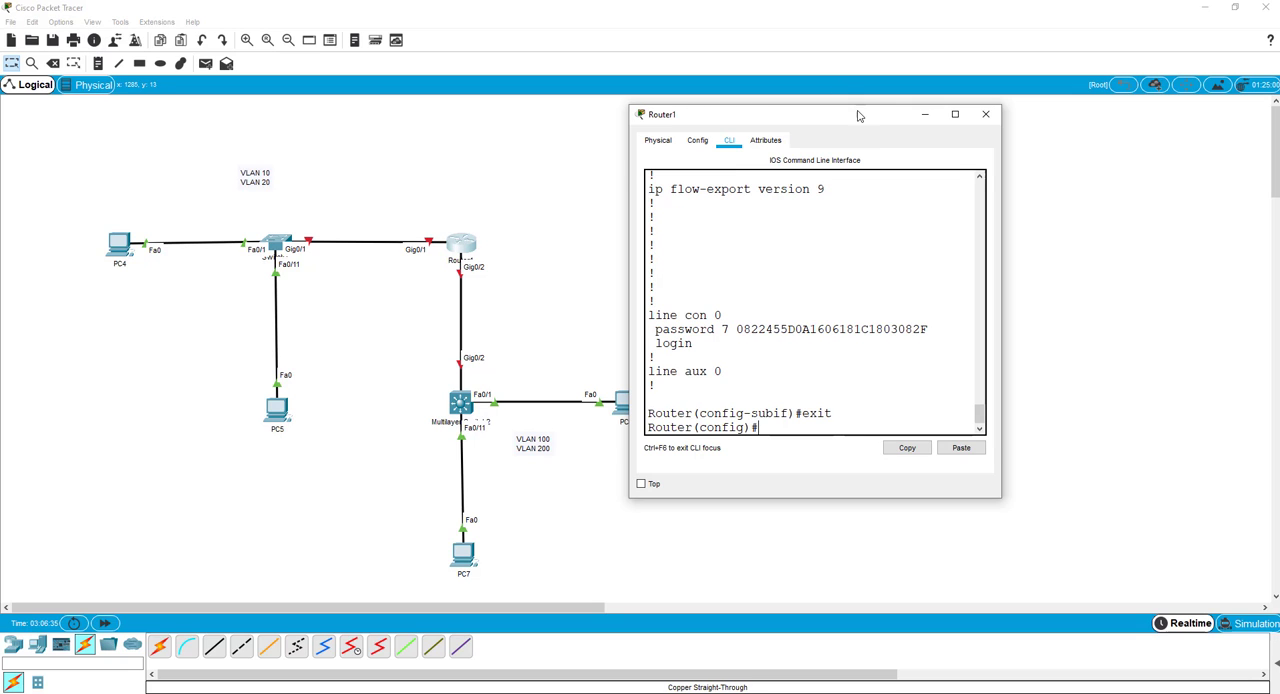
{"action": "left_click_drag", "start_coordinate": [854, 120], "coordinate": [408, 99]}
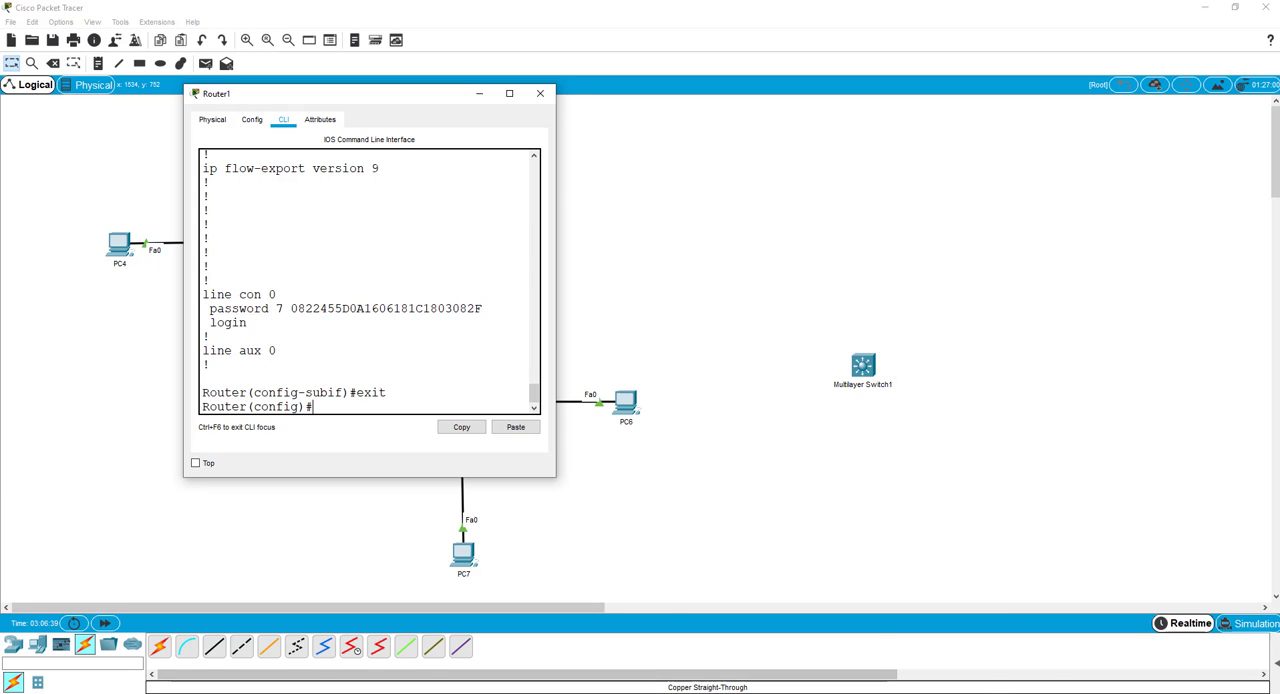
Switch to Notepad and copy the GigabitEthernet0/2.200 and GigabitEthernet0/2.100 subinterface blocks together.
{"action": "left_click", "coordinate": [800, 692]}
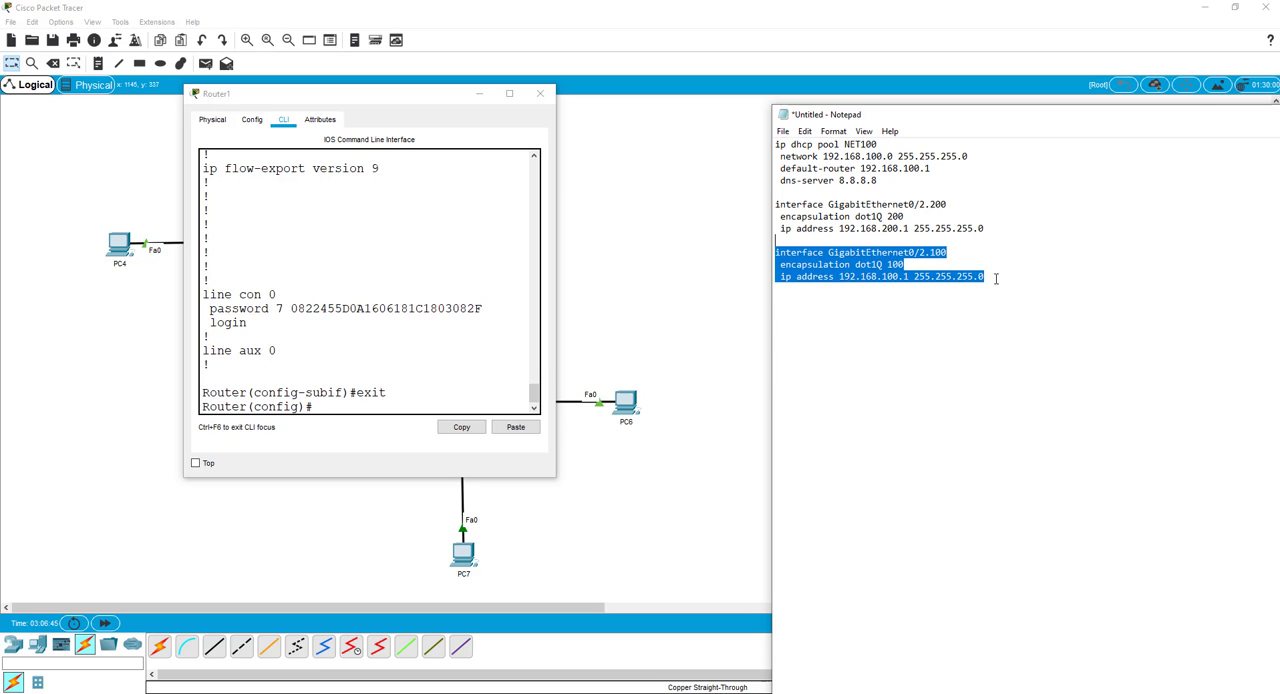
{"action": "scroll", "coordinate": [409, 292], "scroll_direction": "up", "scroll_amount": 1}
{"action": "scroll", "coordinate": [409, 292], "scroll_direction": "up", "scroll_amount": 5}
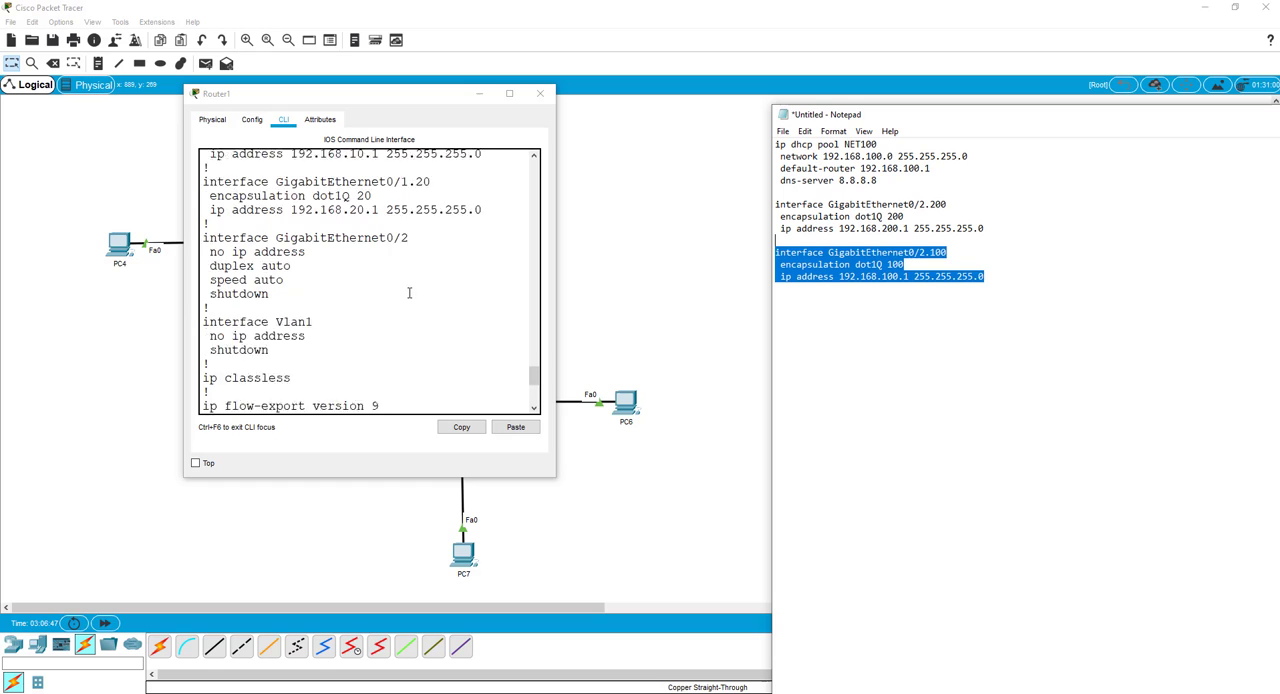
{"action": "scroll", "coordinate": [409, 290], "scroll_direction": "up", "scroll_amount": 2}
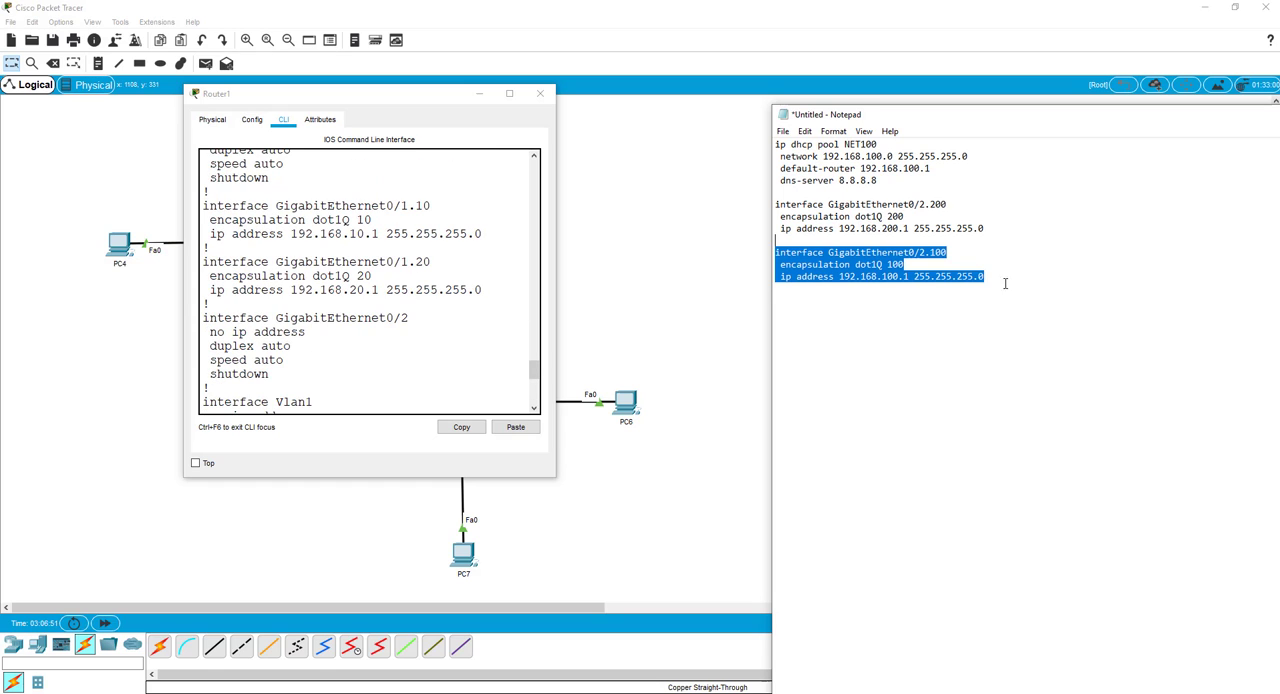
{"action": "left_click_drag", "start_coordinate": [984, 277], "coordinate": [775, 190]}
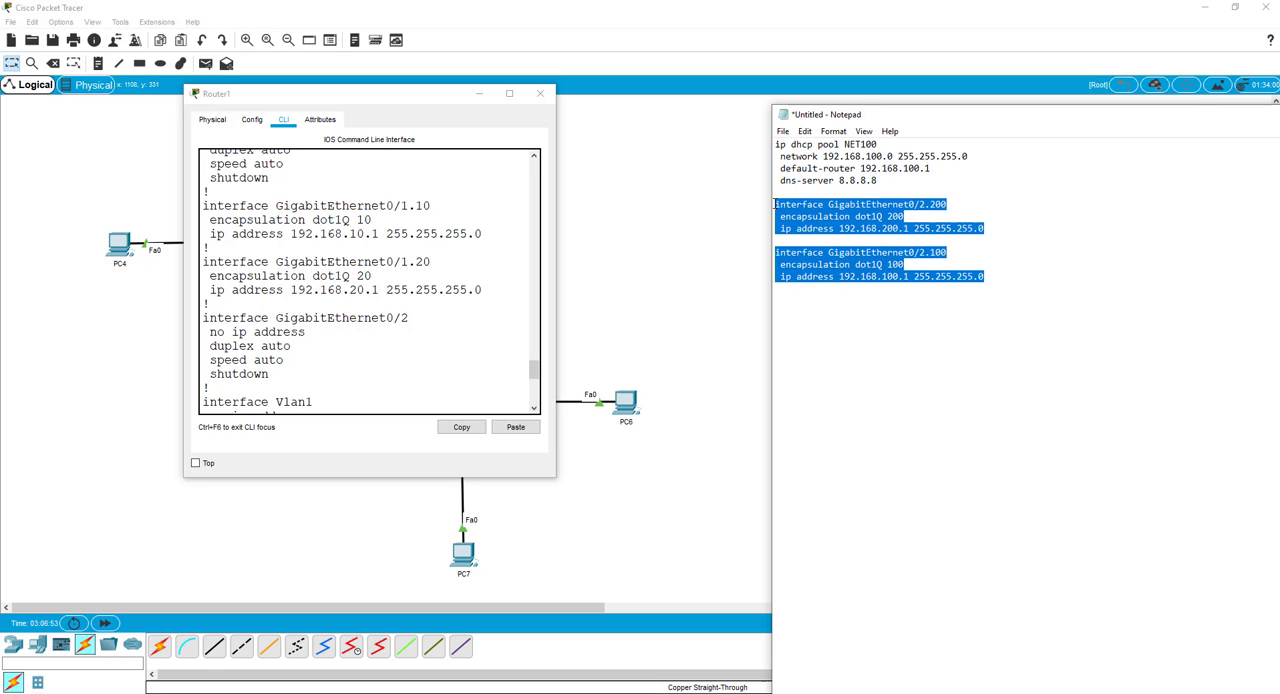
{"action": "right_click", "coordinate": [807, 216]}
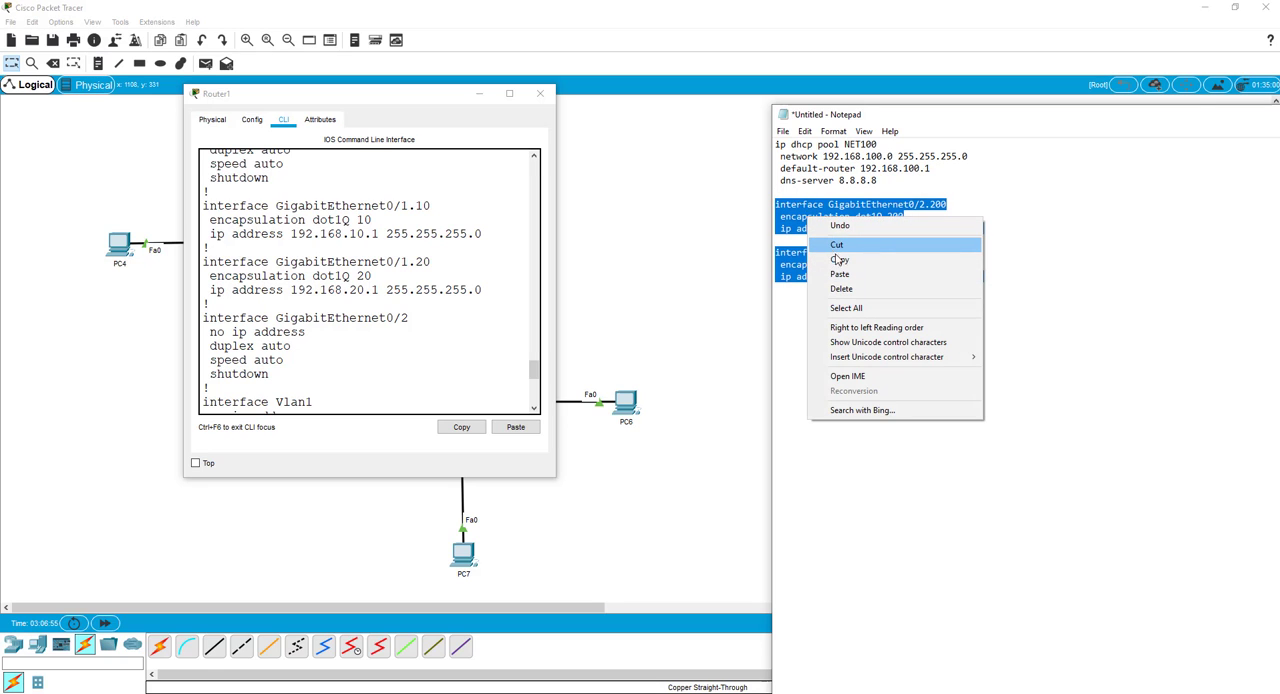
{"action": "left_click", "coordinate": [839, 259]}
Paste the copied GigabitEthernet0/2.200 and GigabitEthernet0/2.100 blocks at Router1's global configuration prompt and run them.
{"action": "scroll", "coordinate": [313, 385], "scroll_direction": "down", "scroll_amount": 7}
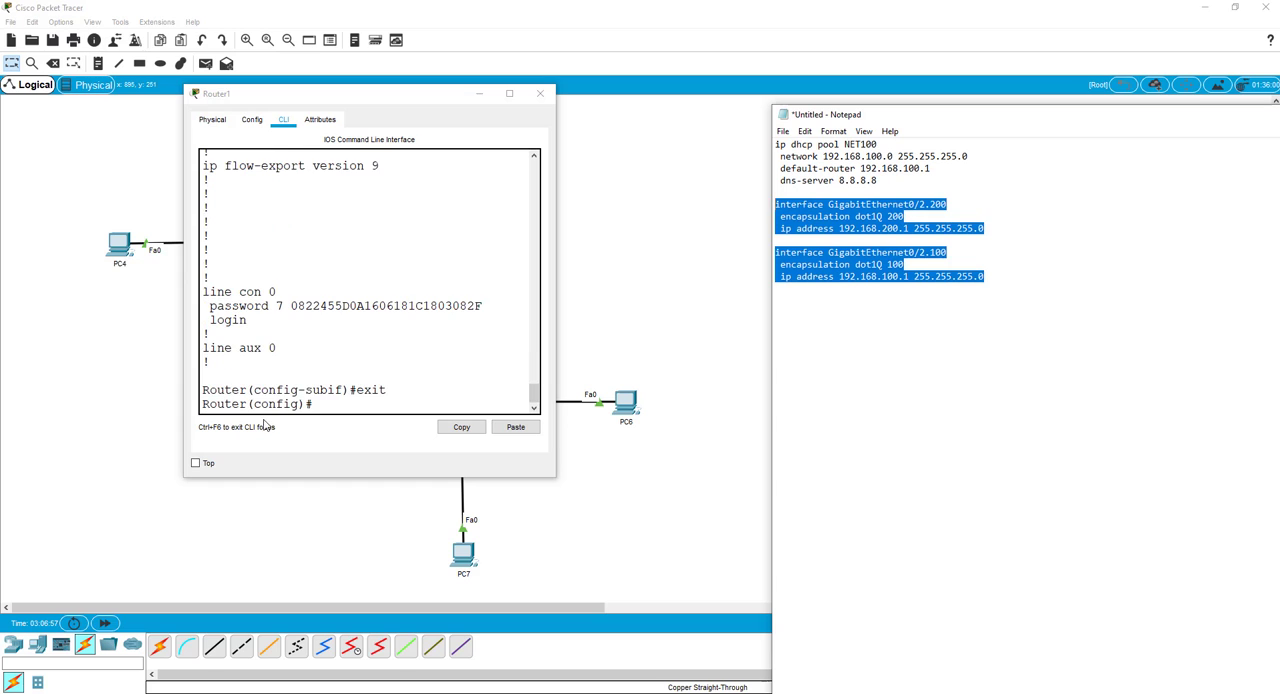
{"action": "left_click", "coordinate": [315, 403]}
{"action": "right_click", "coordinate": [317, 403]}
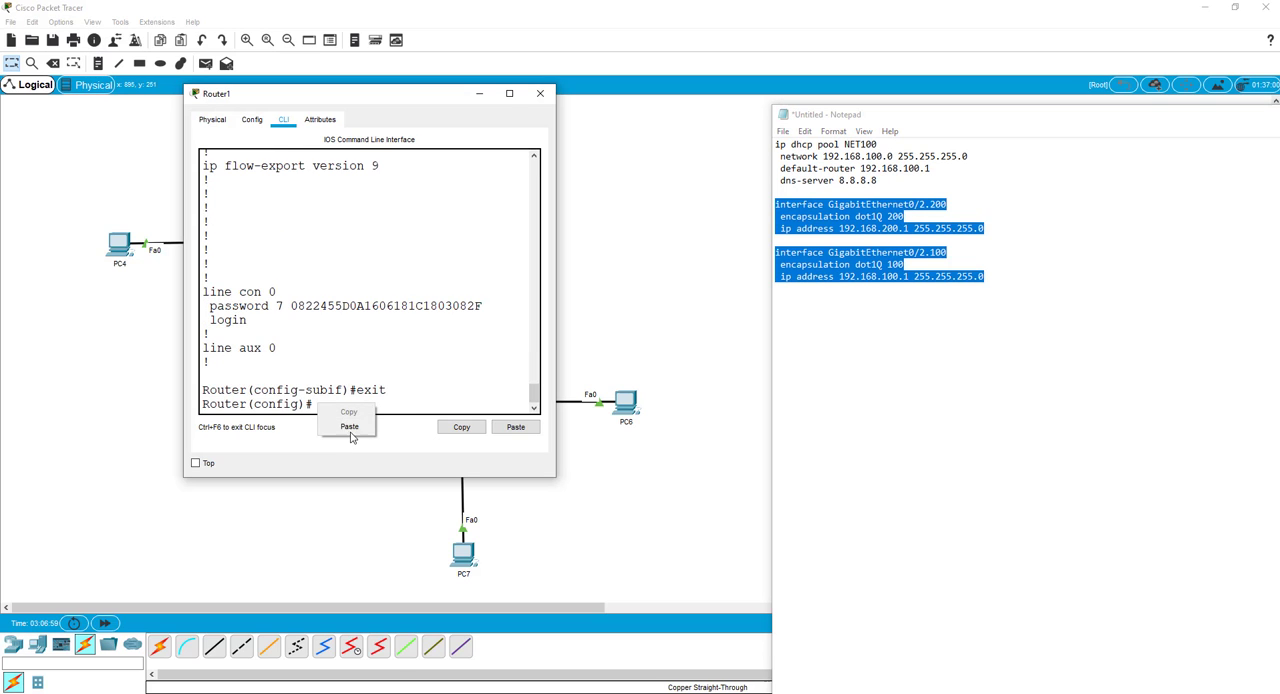
{"action": "left_click", "coordinate": [351, 429]}
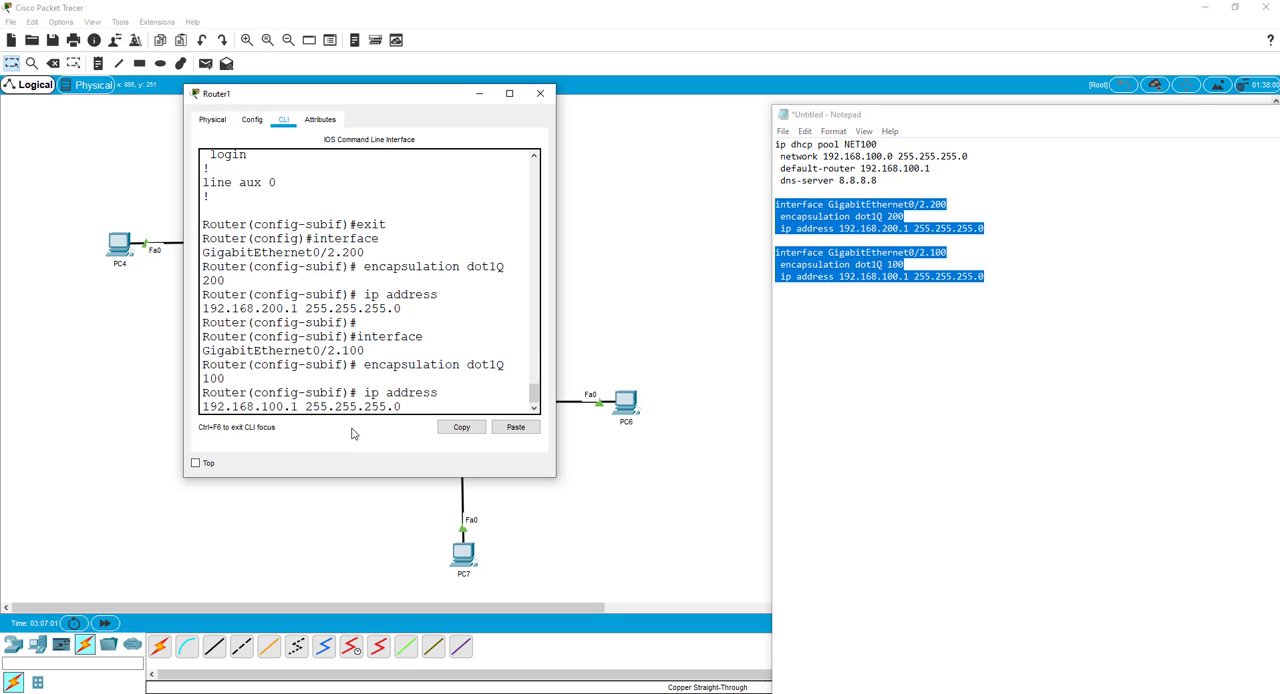
{"action": "key", "text": "Return"}
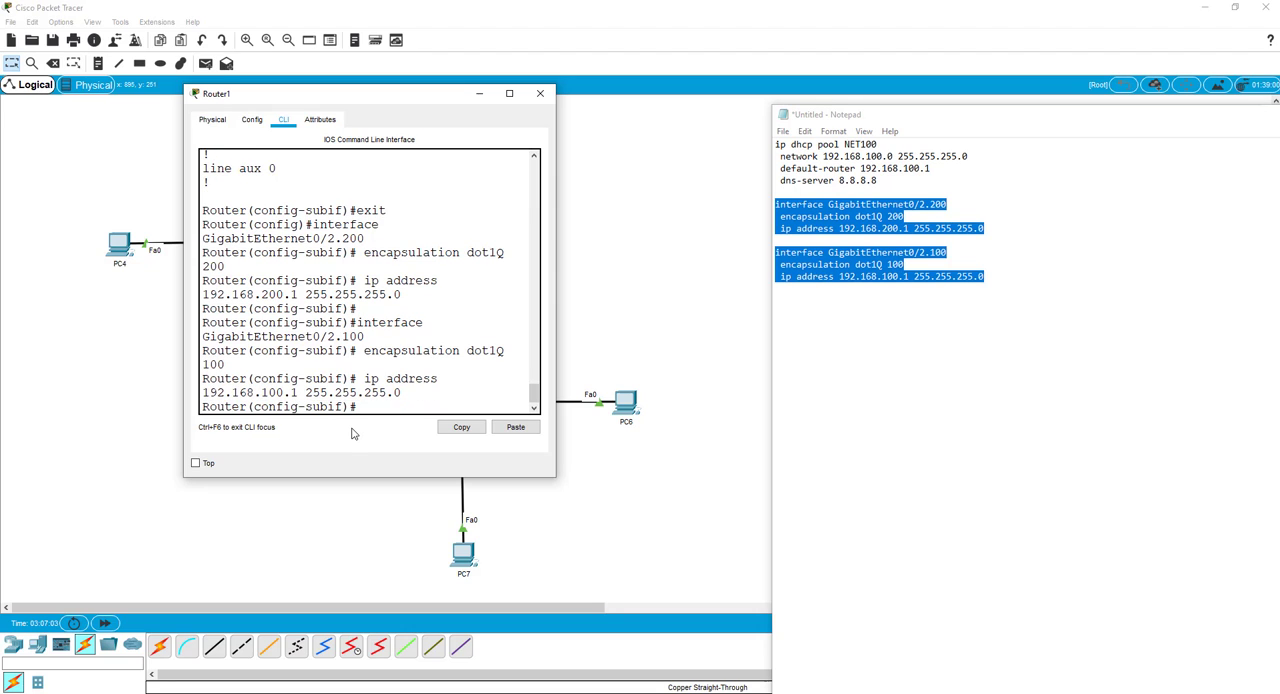
Display the running configuration from configuration mode and examine the subinterfaces under GigabitEthernet0/1 and GigabitEthernet0/2.
{"action": "type", "text": "do show run"}
{"action": "key", "text": "Return"}
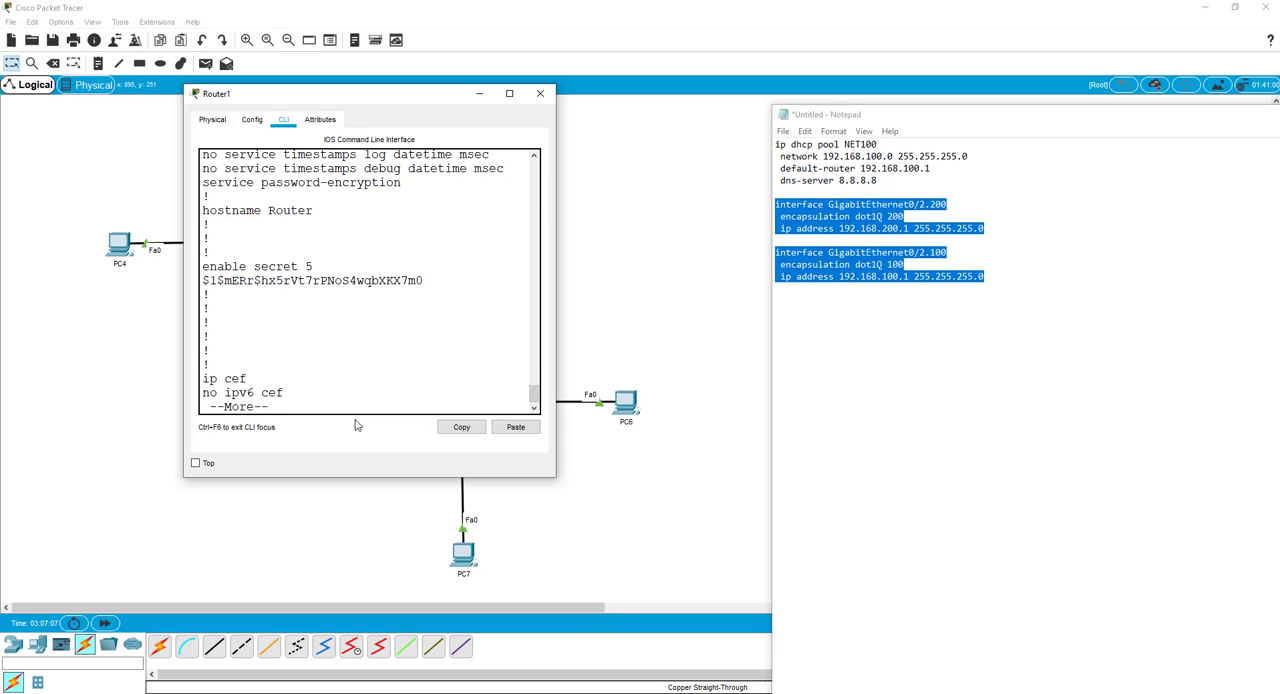
{"action": "key", "text": "space"}
{"action": "key", "text": "space"}
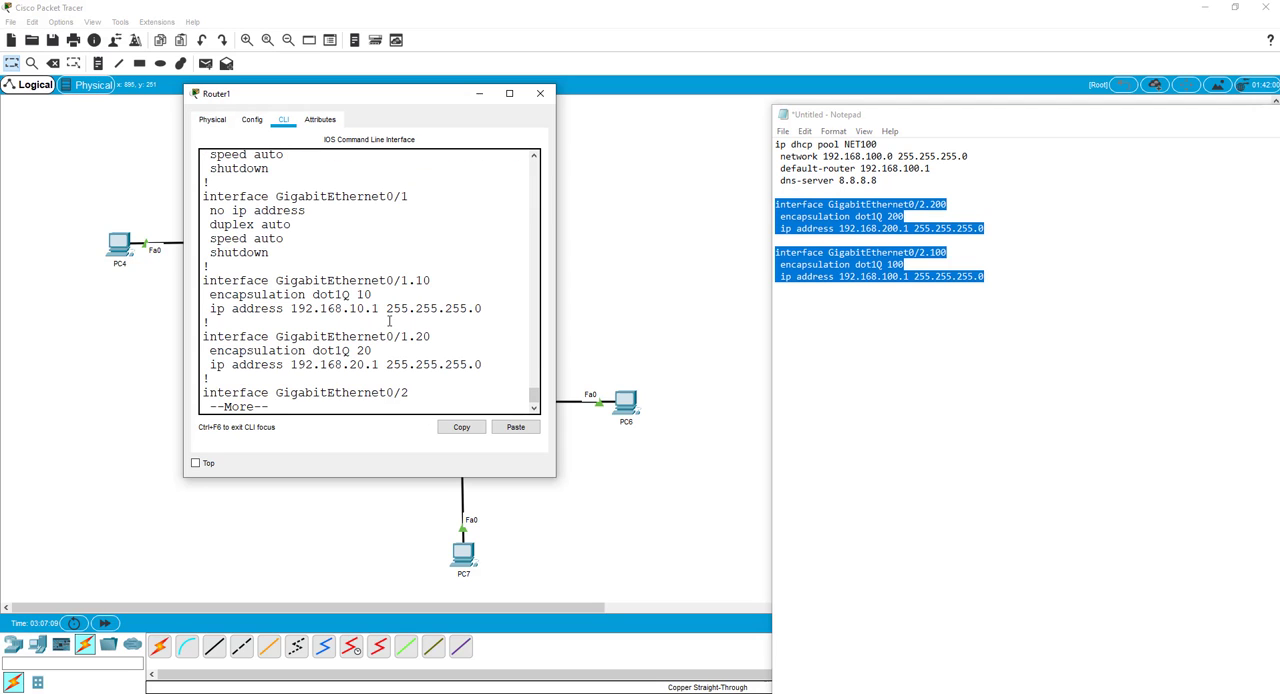
{"action": "key", "text": "space"}
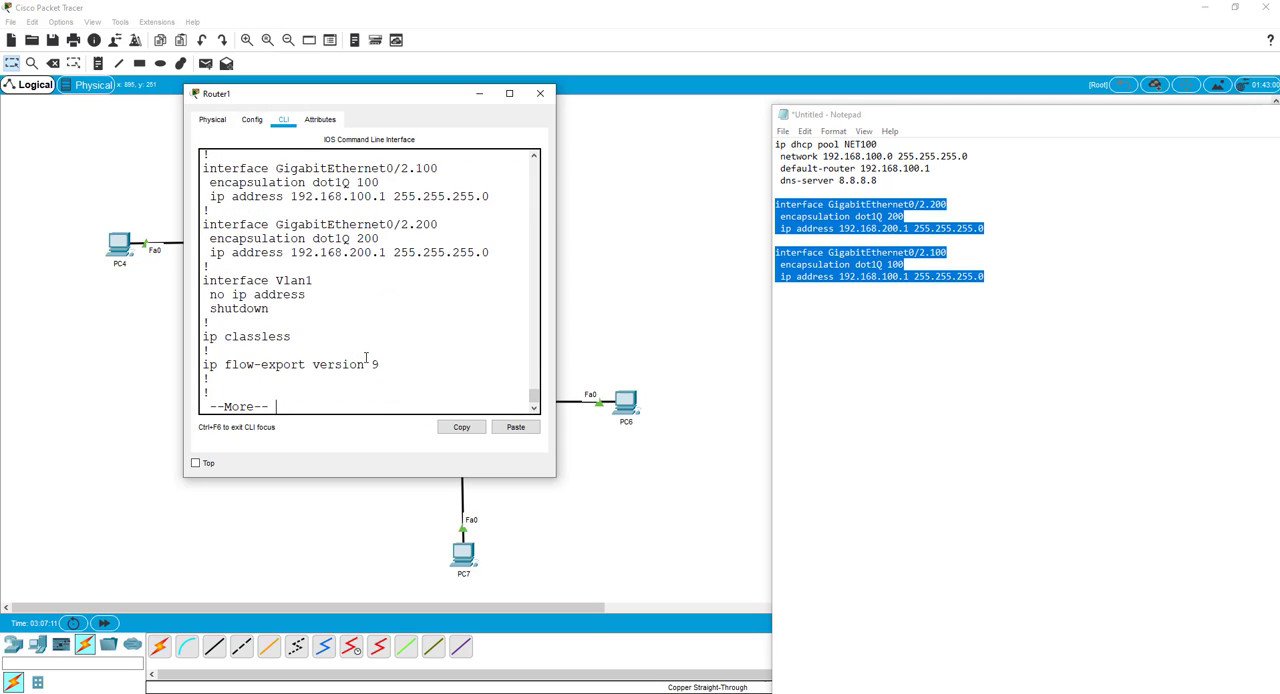
{"action": "scroll", "coordinate": [320, 260], "scroll_direction": "up", "scroll_amount": 1}
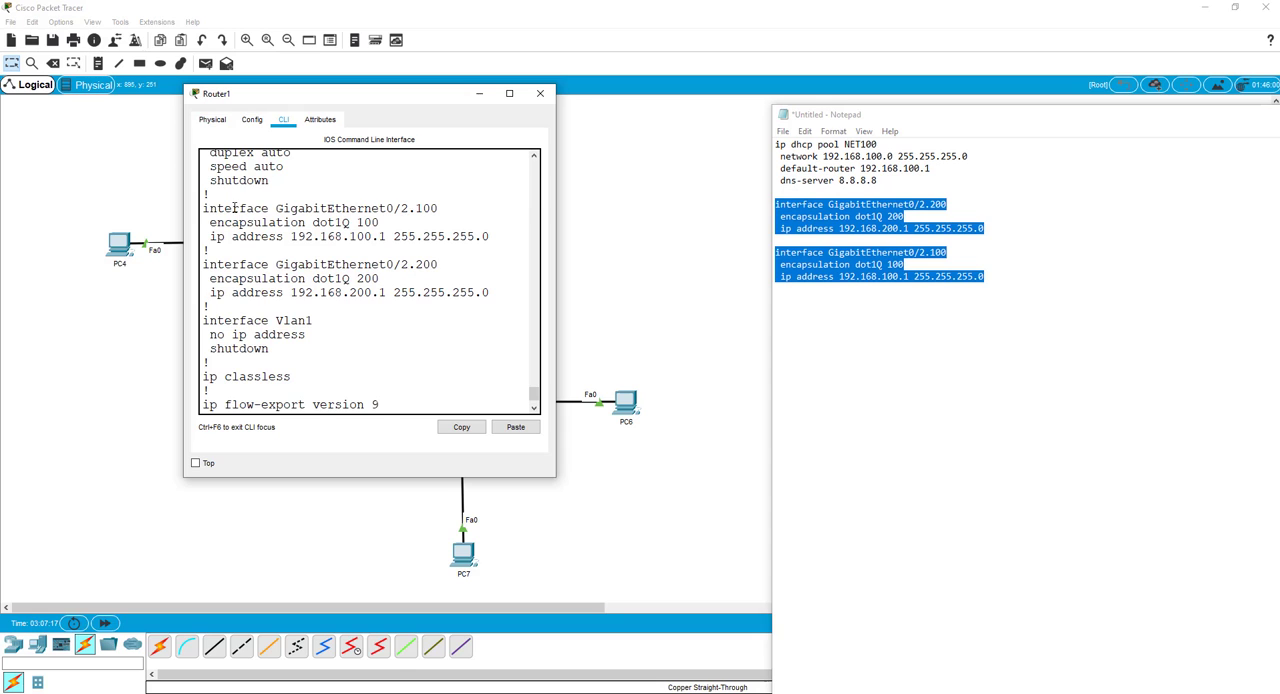
{"action": "scroll", "coordinate": [443, 222], "scroll_direction": "up", "scroll_amount": 2}
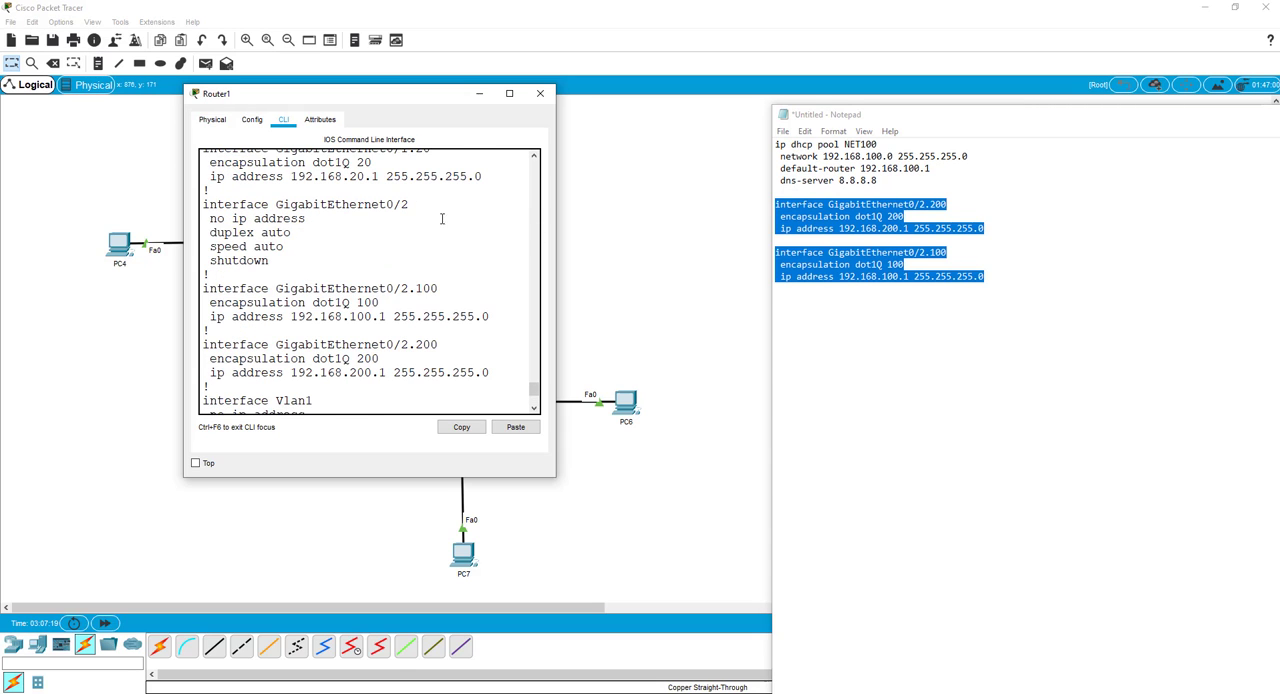
{"action": "scroll", "coordinate": [439, 235], "scroll_direction": "up", "scroll_amount": 2}
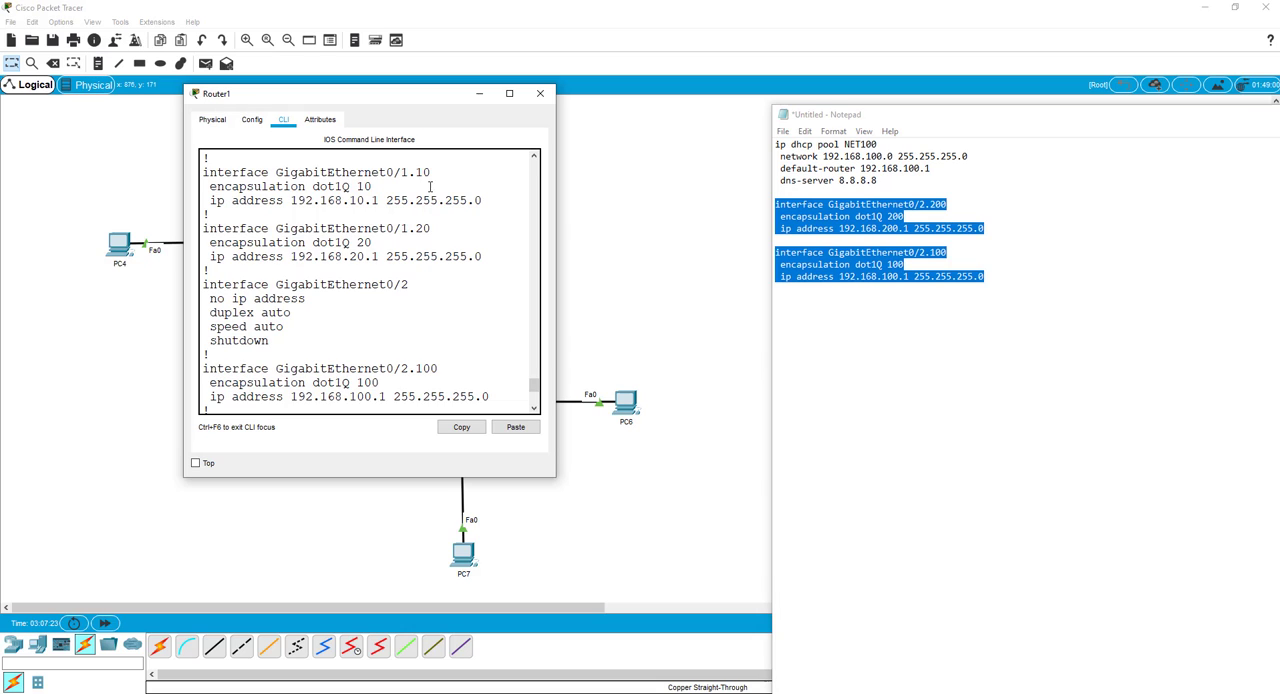
{"action": "scroll", "coordinate": [432, 272], "scroll_direction": "down", "scroll_amount": 1}
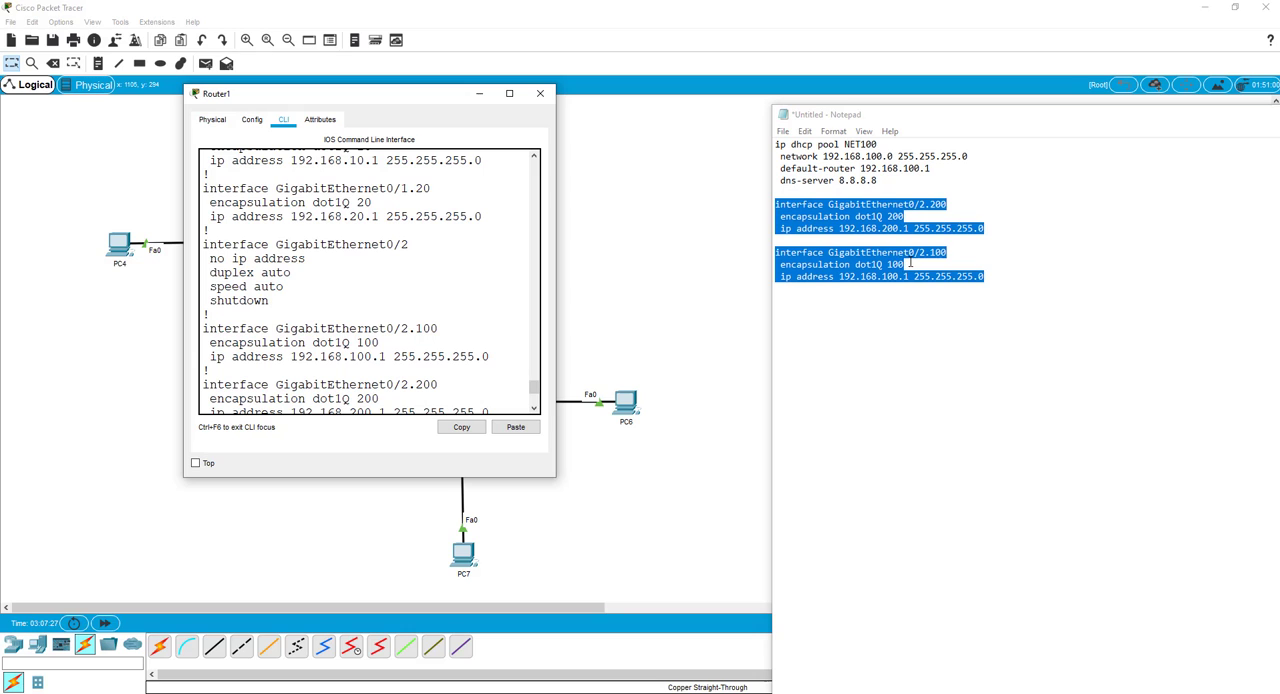
{"action": "scroll", "coordinate": [322, 322], "scroll_direction": "down", "scroll_amount": 3}
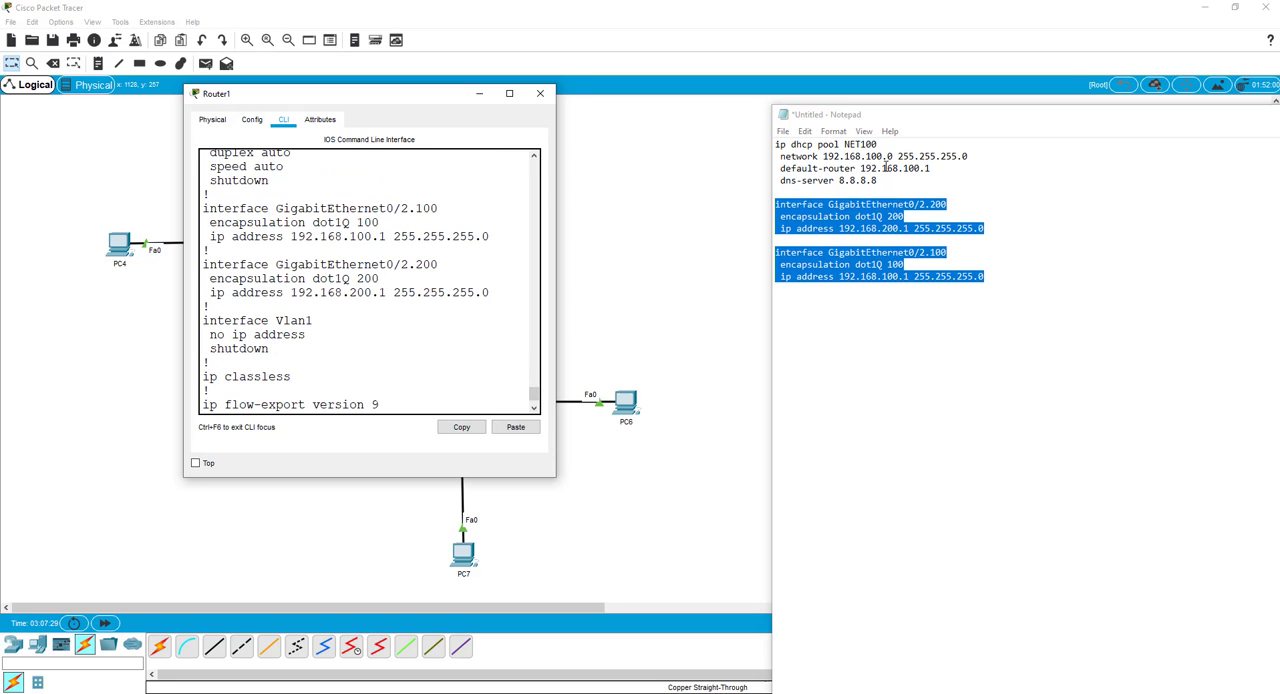
Add blank lines below the NET100 DHCP pool in Notepad and duplicate the pool block there.
{"action": "left_click_drag", "start_coordinate": [886, 168], "coordinate": [776, 157]}
{"action": "left_click", "coordinate": [881, 183]}
{"action": "left_click", "coordinate": [886, 182]}
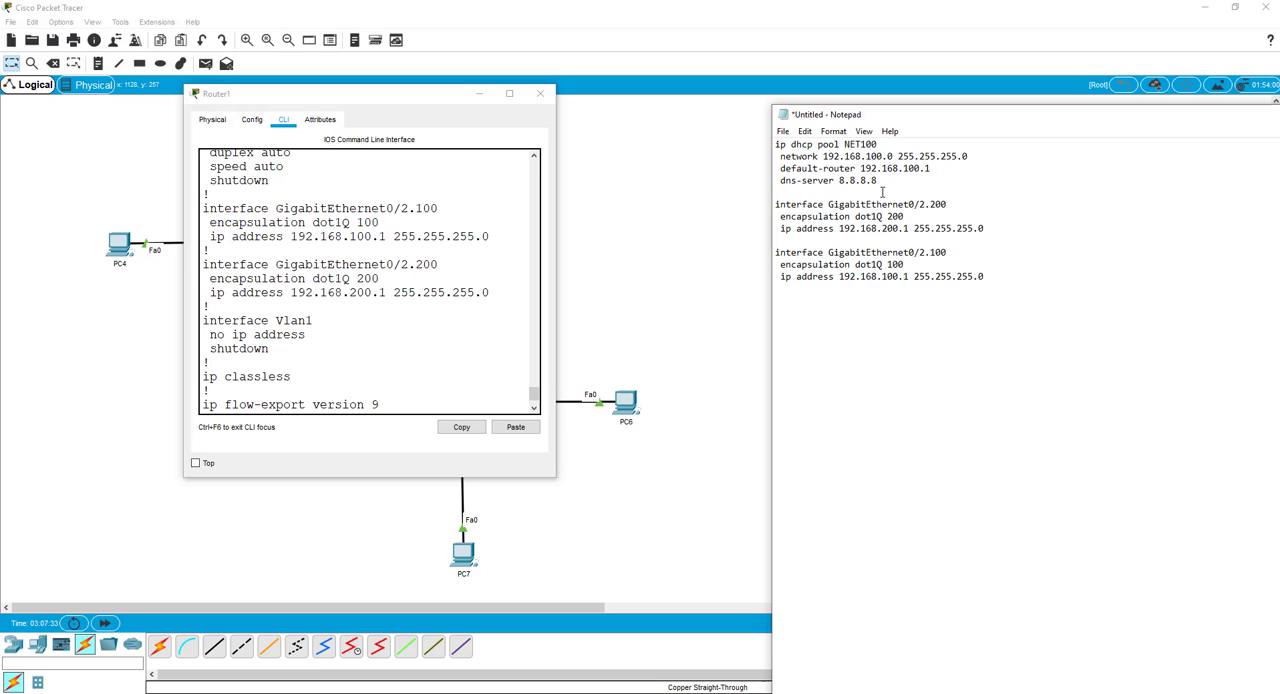
{"action": "key", "text": "Return"}
{"action": "key", "text": "Return"}
{"action": "key", "text": "Return"}
{"action": "key", "text": "Return"}
{"action": "key", "text": "Return"}
{"action": "key", "text": "Return"}
{"action": "key", "text": "Return"}
{"action": "left_click_drag", "start_coordinate": [889, 182], "coordinate": [776, 145]}
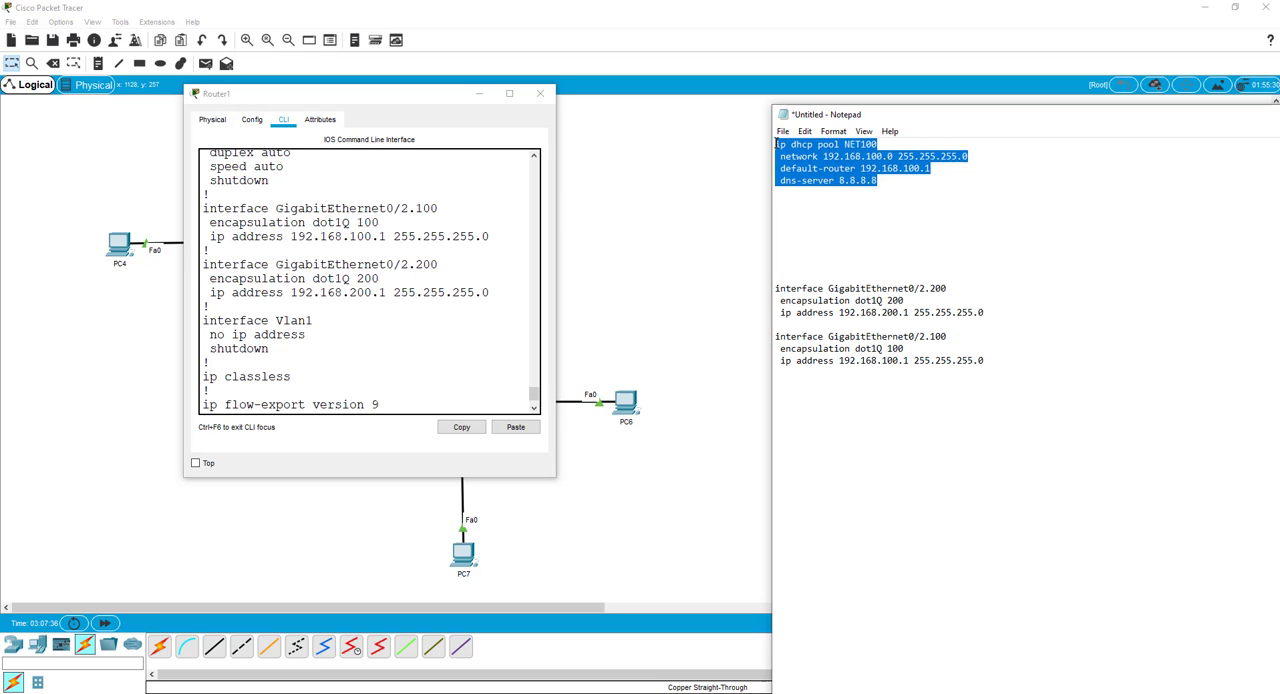
{"action": "left_click", "coordinate": [784, 200]}
{"action": "key", "text": "ctrl+v"}
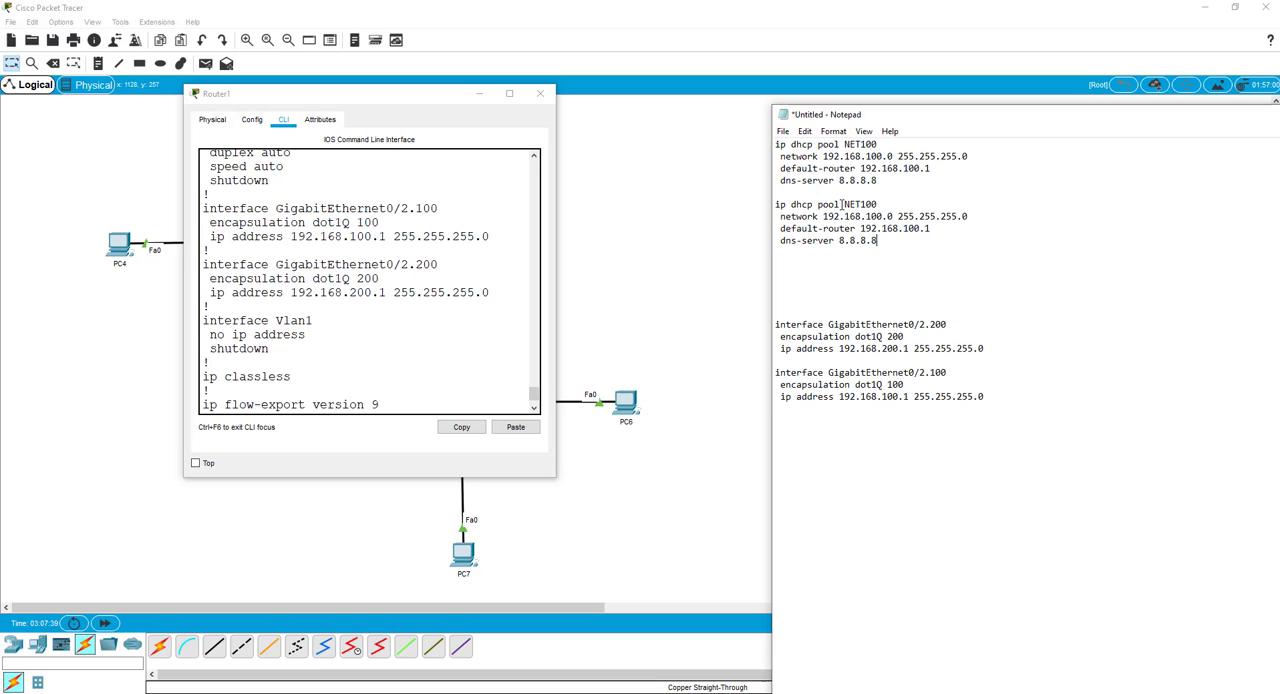
Change the duplicated DHCP pool to NET200 with network 192.168.200.0 and default router 192.168.200.1.
{"action": "left_click_drag", "start_coordinate": [866, 204], "coordinate": [866, 216]}
{"action": "type", "text": "2"}
{"action": "type", "text": "2"}
{"action": "left_click_drag", "start_coordinate": [911, 228], "coordinate": [904, 228]}
{"action": "type", "text": "2"}
Paste another pool block below NET200 and change it to NET10, network 192.168.10.0 and default router 192.168.10.1.
{"action": "left_click", "coordinate": [839, 275]}
{"action": "key", "text": "ctrl+v"}
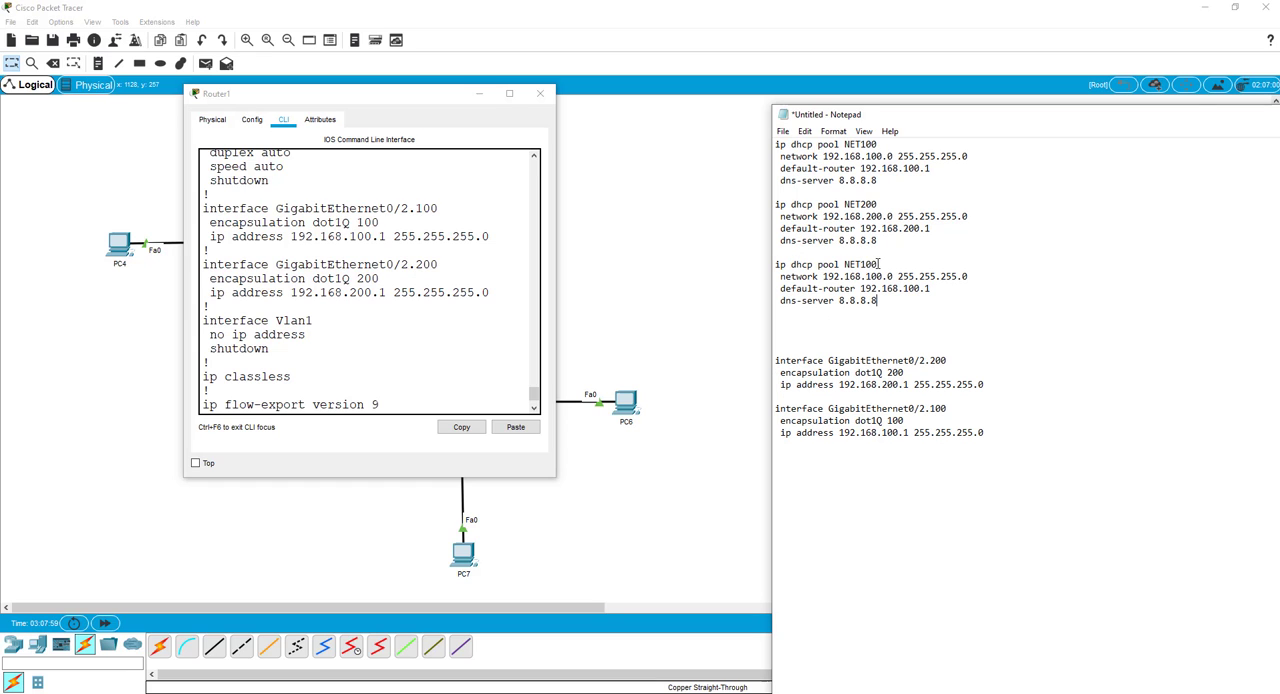
{"action": "left_click", "coordinate": [878, 264]}
{"action": "key", "text": "BackSpace"}
{"action": "left_click", "coordinate": [882, 276]}
{"action": "key", "text": "BackSpace"}
{"action": "left_click", "coordinate": [918, 289]}
{"action": "key", "text": "BackSpace"}
Duplicate the NET10 pool block below itself and change the copy to NET20, network 192.168.20.0 and default router 192.168.20.1.
{"action": "left_click_drag", "start_coordinate": [878, 301], "coordinate": [773, 264]}
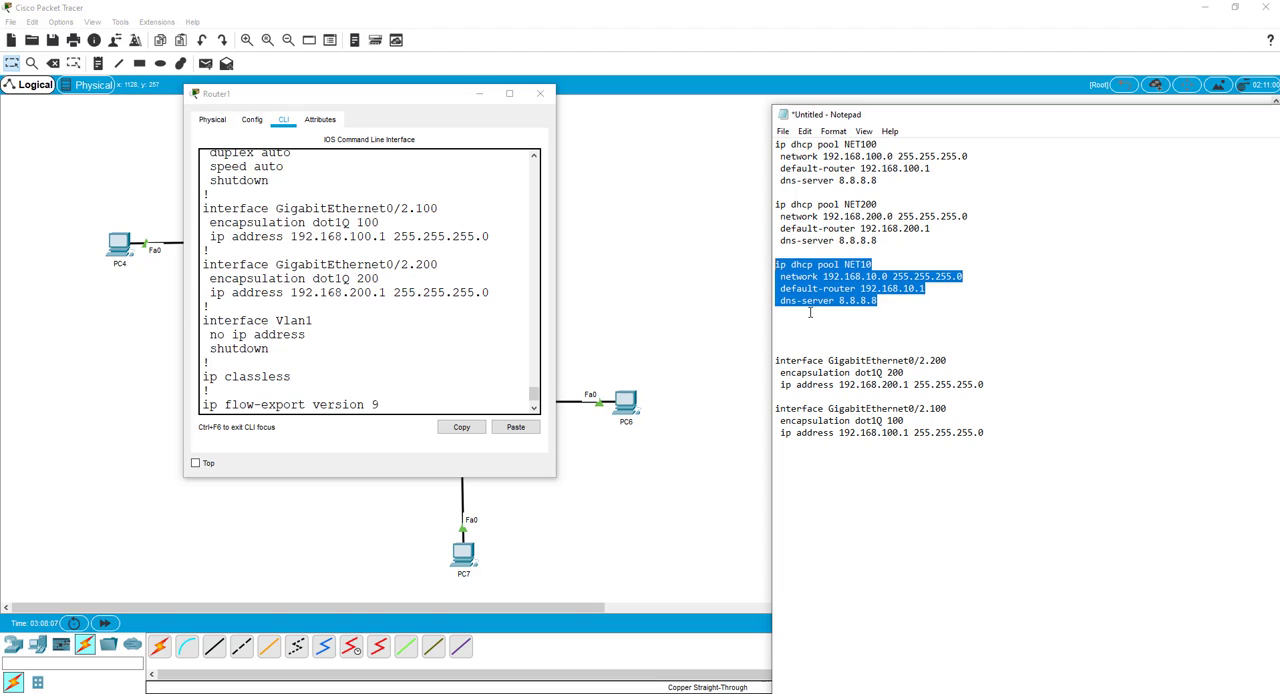
{"action": "left_click", "coordinate": [899, 314]}
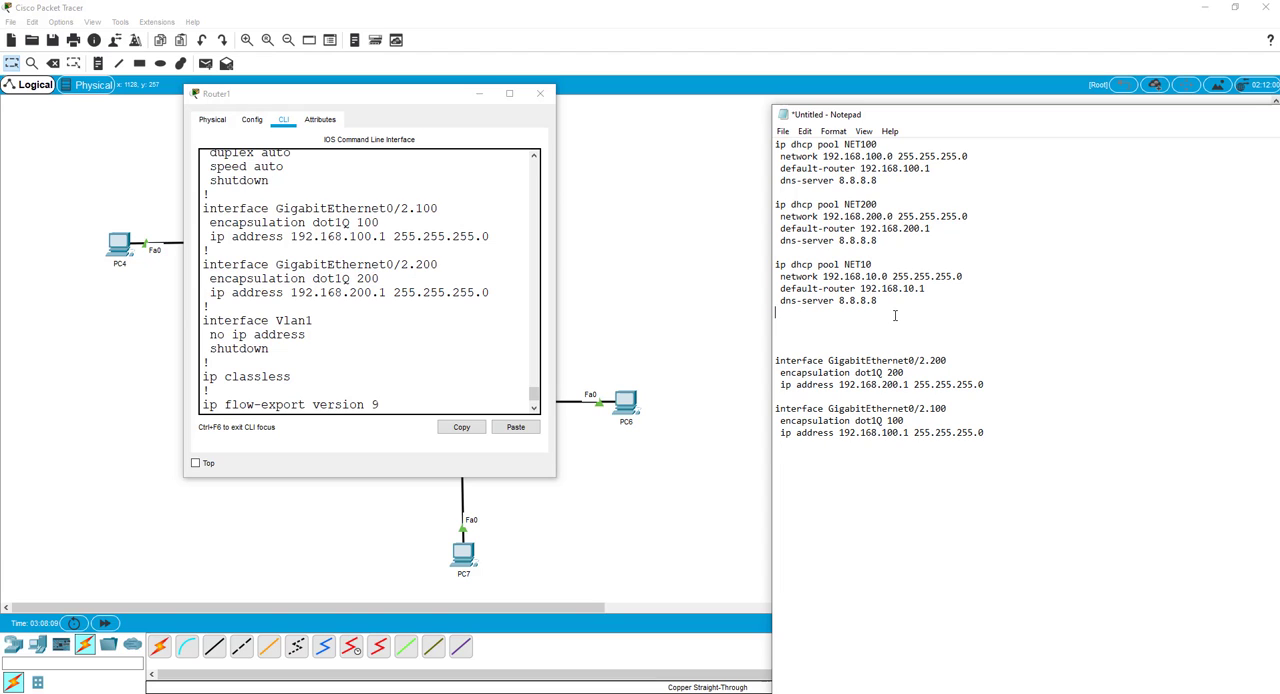
{"action": "key", "text": "Return"}
{"action": "key", "text": "ctrl+v"}
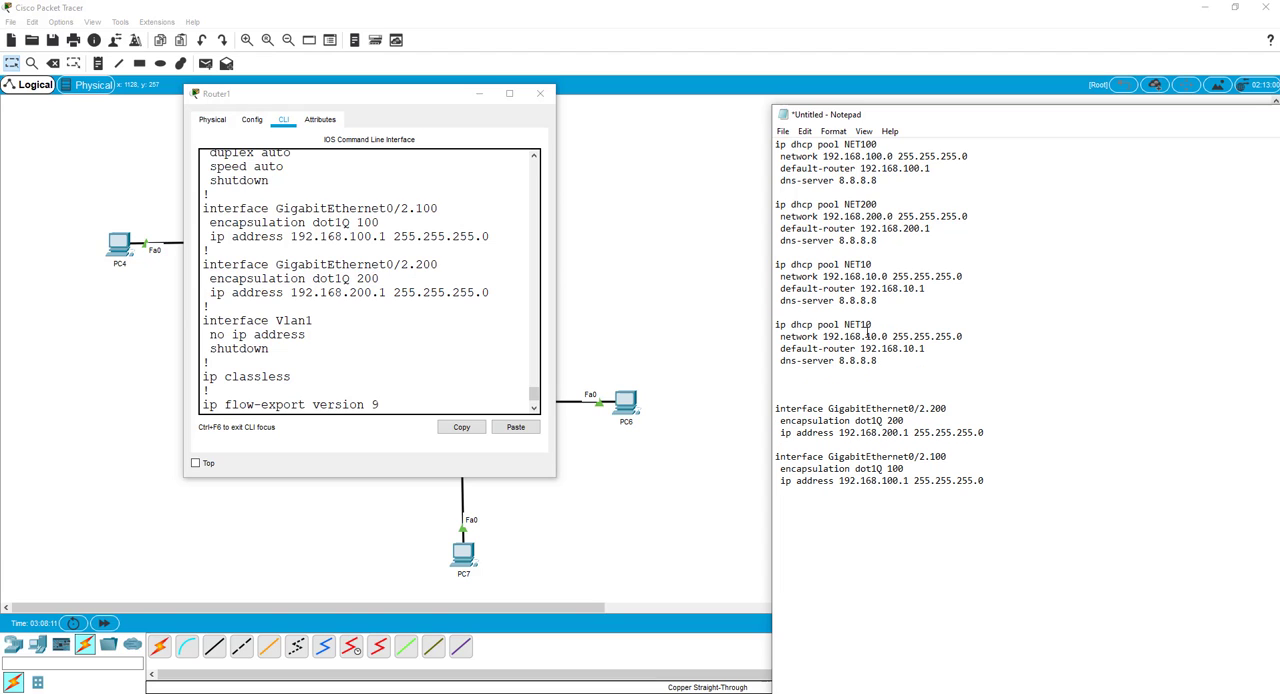
{"action": "left_click_drag", "start_coordinate": [868, 324], "coordinate": [868, 341]}
{"action": "type", "text": "255.2"}
{"action": "left_click_drag", "start_coordinate": [910, 349], "coordinate": [903, 349]}
{"action": "type", "text": "2"}
Copy all four DHCP pool blocks, NET100, NET200, NET10 and NET20, from the Notepad text.
{"action": "left_click_drag", "start_coordinate": [879, 362], "coordinate": [776, 145]}
{"action": "right_click", "coordinate": [806, 160]}
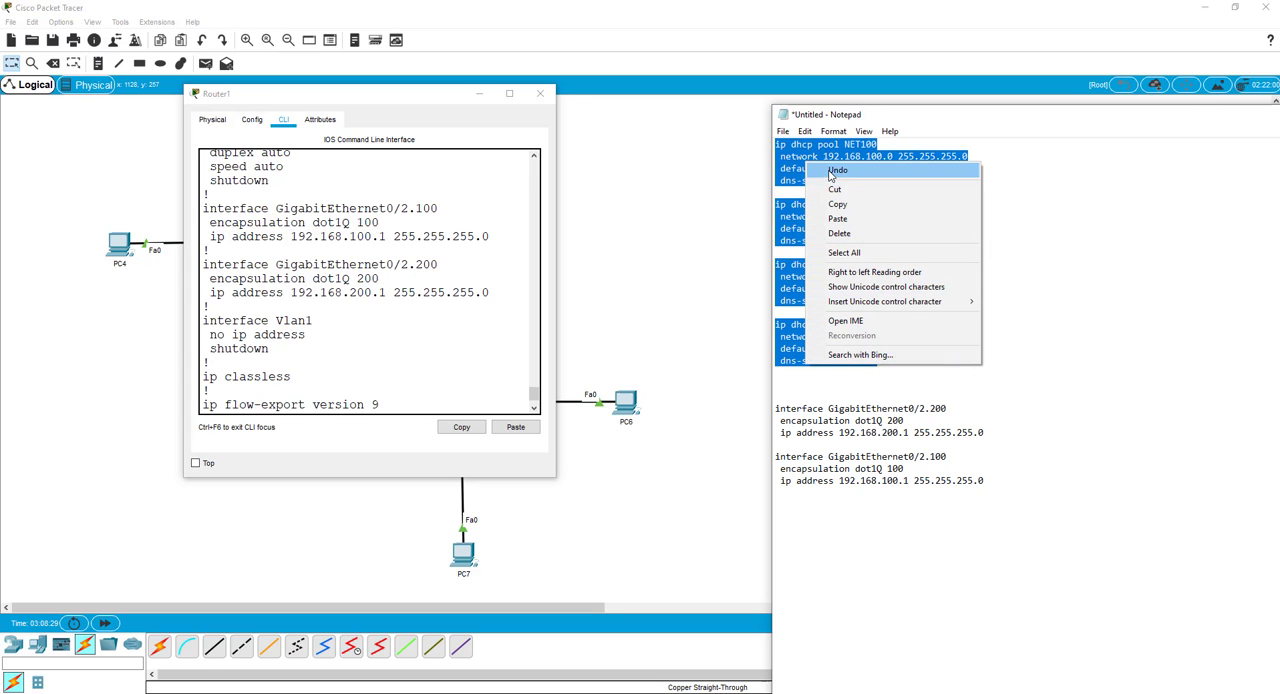
{"action": "left_click", "coordinate": [836, 204]}
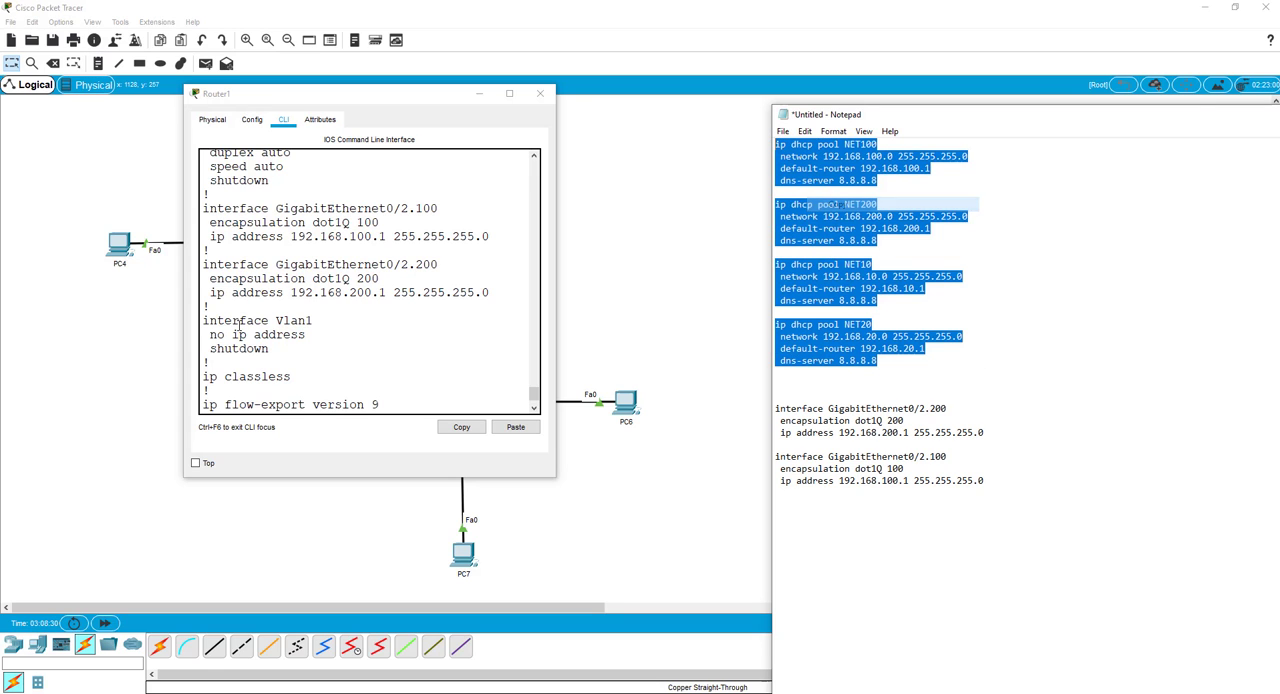
Return Router1's CLI to global configuration mode and paste in the four copied DHCP pool blocks.
{"action": "left_click", "coordinate": [452, 382]}
{"action": "scroll", "coordinate": [428, 380], "scroll_direction": "down", "scroll_amount": 3}
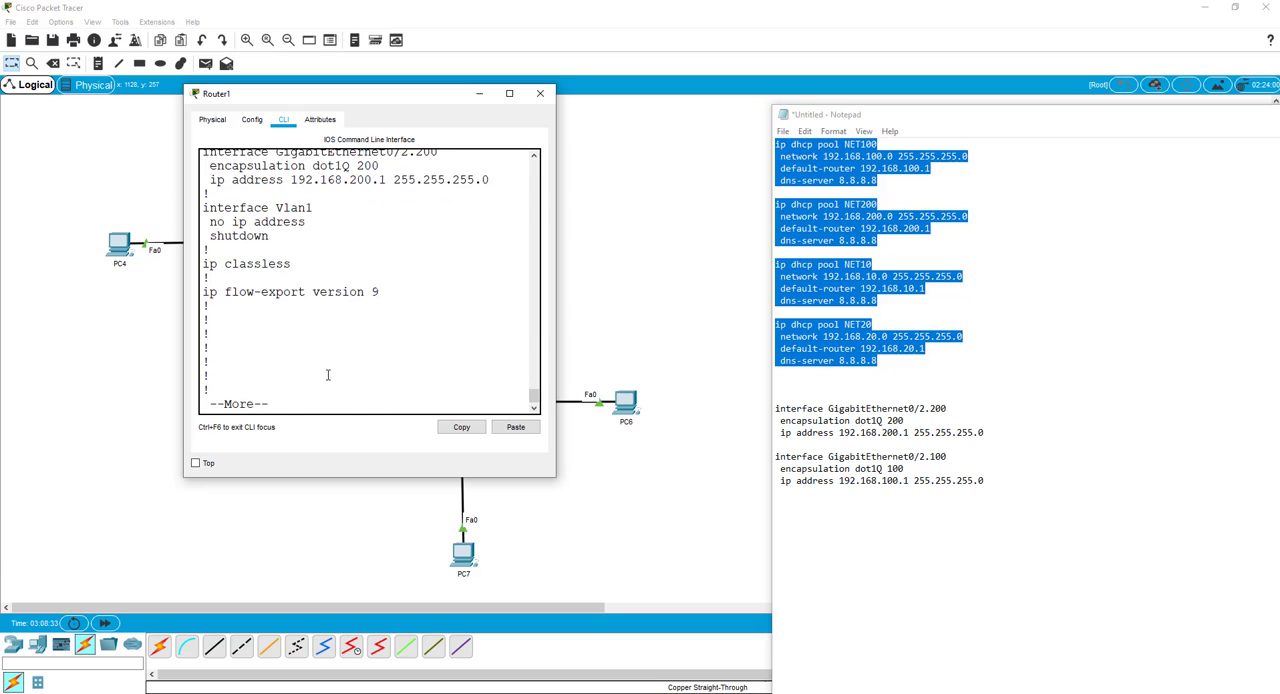
{"action": "key", "text": "space"}
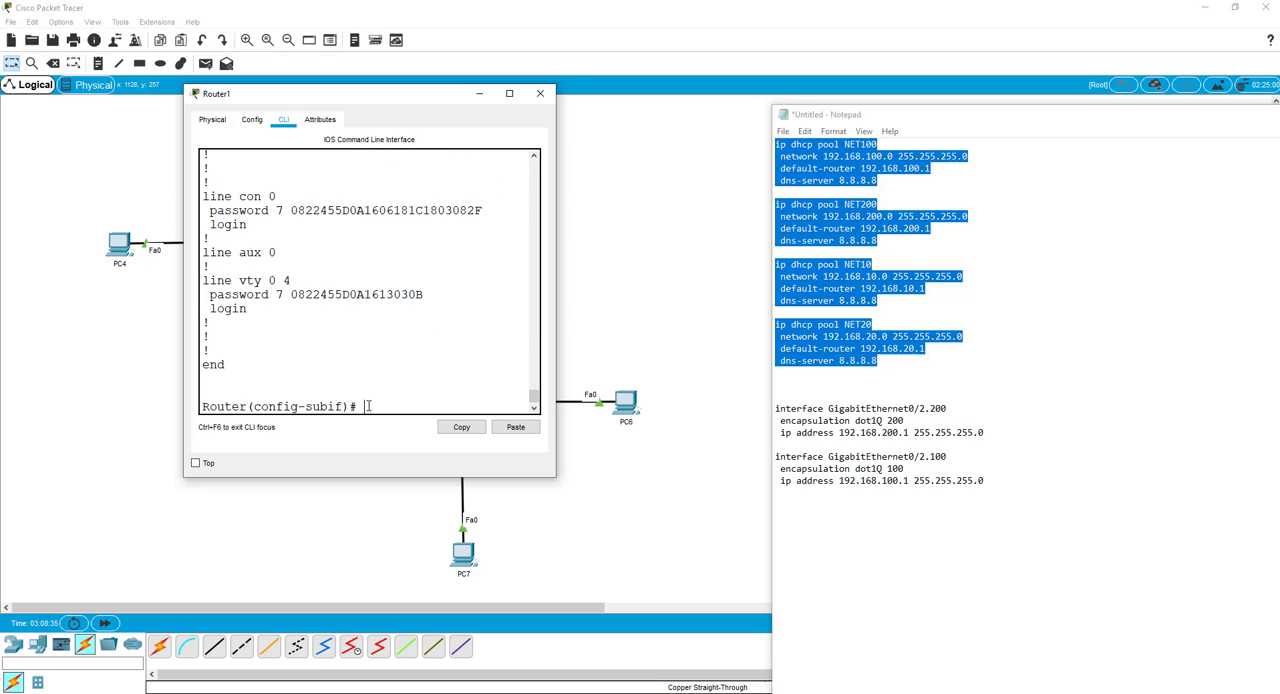
{"action": "type", "text": "exit"}
{"action": "key", "text": "Return"}
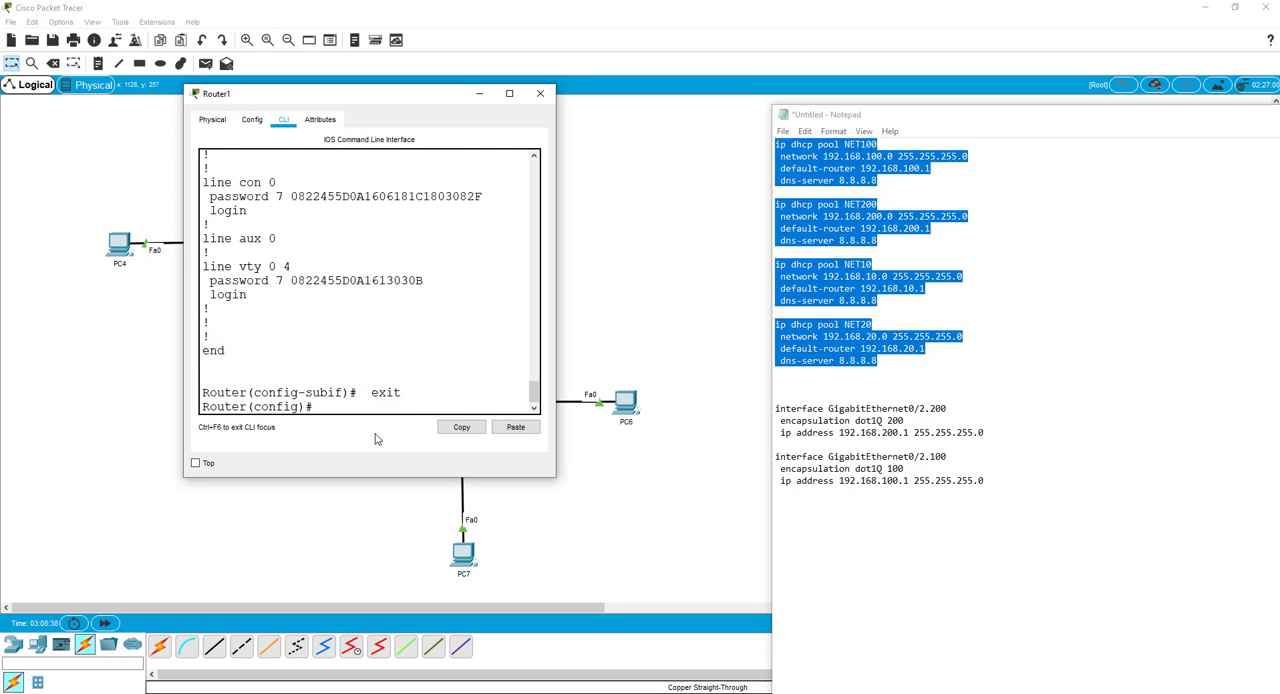
{"action": "key", "text": "ctrl+v"}
{"action": "key", "text": "Return"}
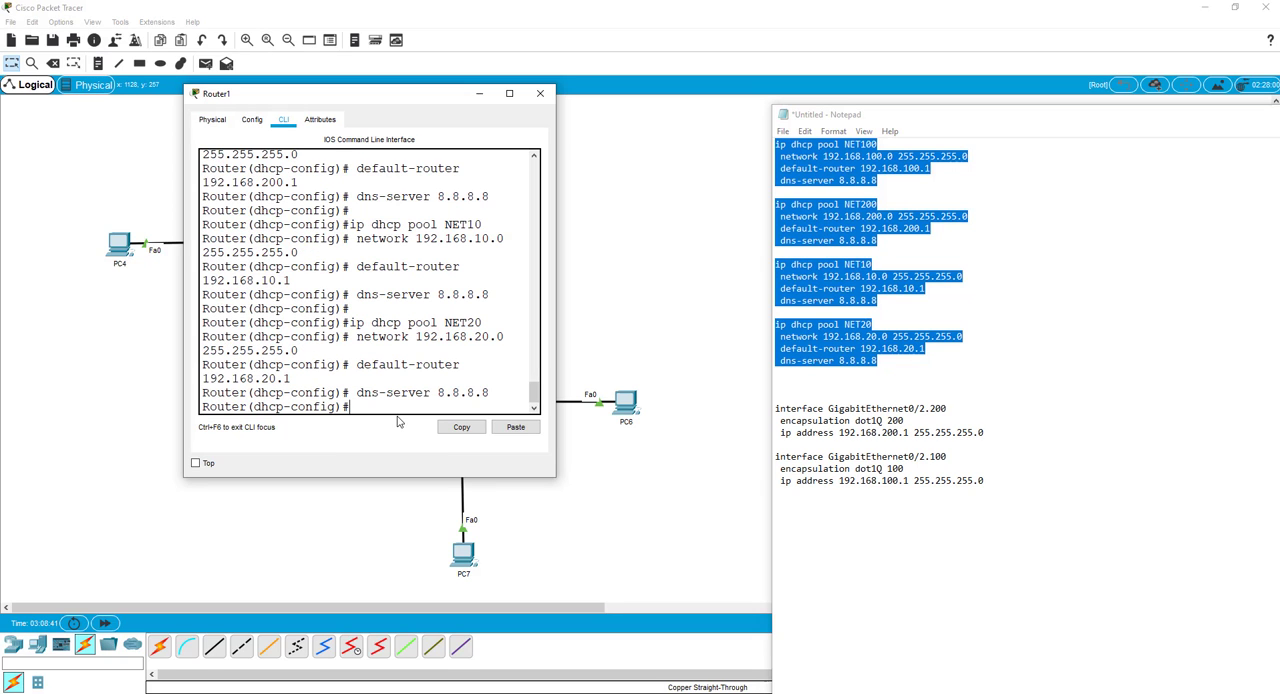
Display the running configuration with do show run and examine the DHCP pool entries.
{"action": "type", "text": "do show run"}
{"action": "key", "text": "Return"}
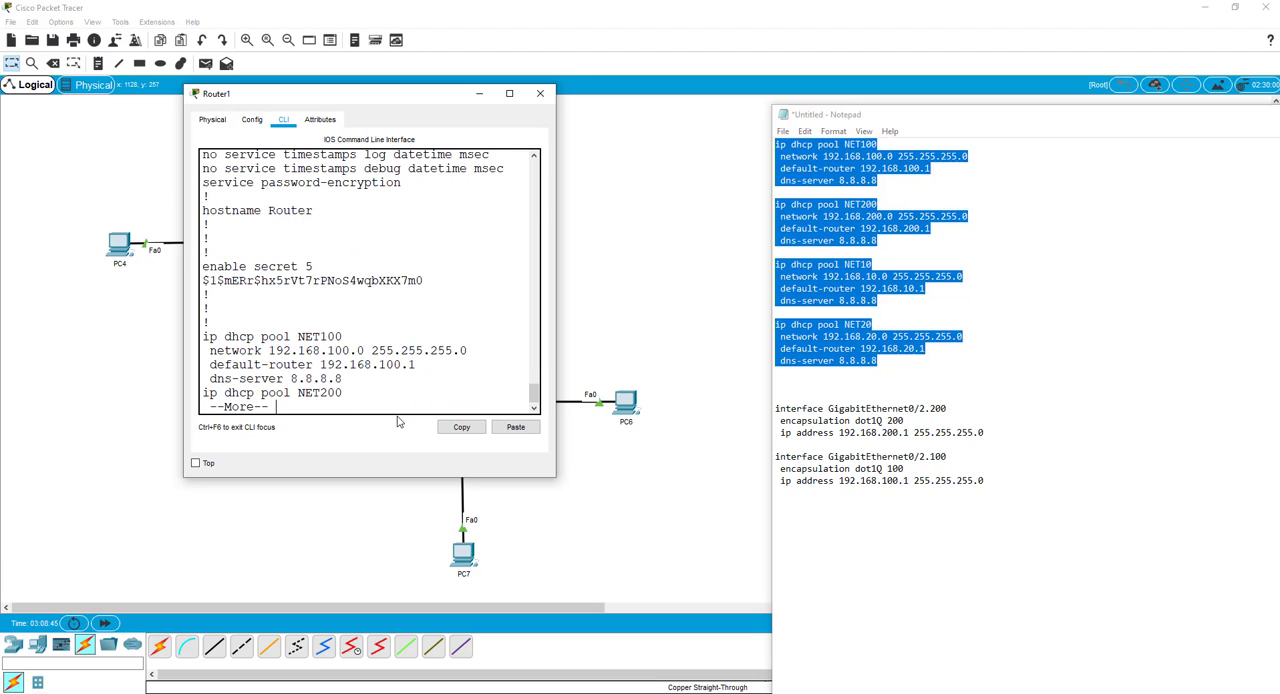
{"action": "key", "text": "space"}
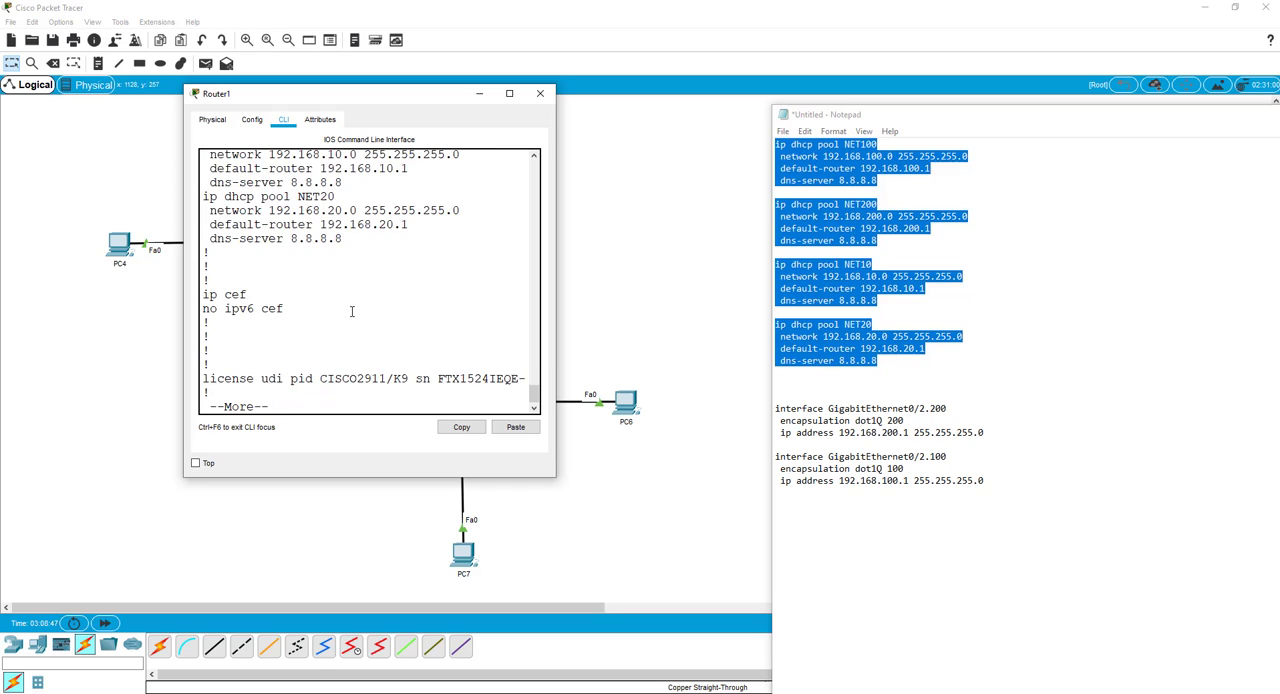
{"action": "scroll", "coordinate": [348, 252], "scroll_direction": "up", "scroll_amount": 4}
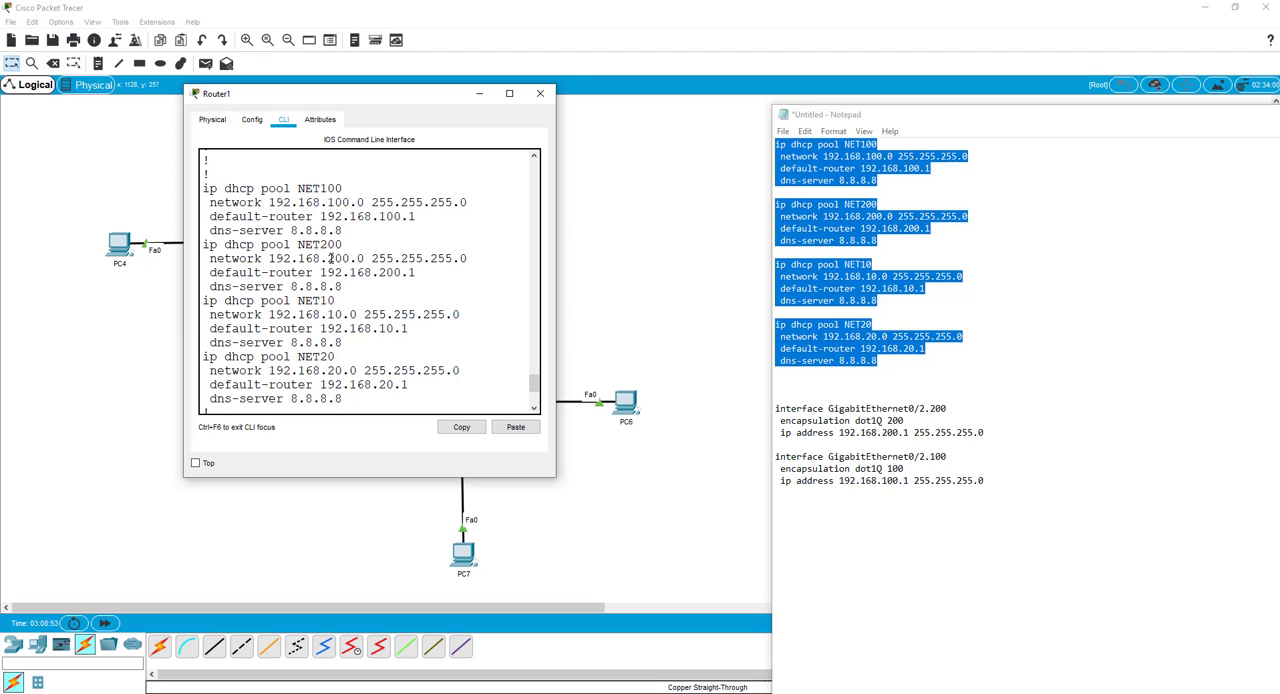
{"action": "scroll", "coordinate": [369, 291], "scroll_direction": "down", "scroll_amount": 4}
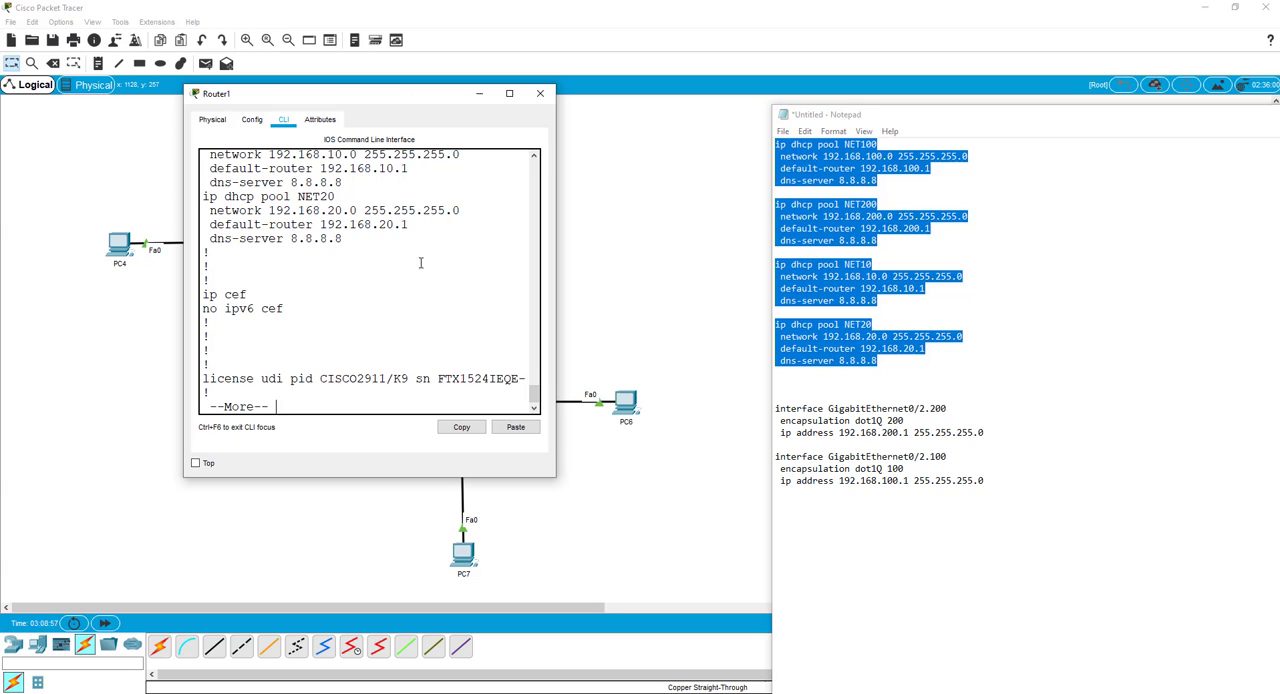
{"action": "scroll", "coordinate": [420, 263], "scroll_direction": "up", "scroll_amount": 4}
{"action": "scroll", "coordinate": [414, 273], "scroll_direction": "down", "scroll_amount": 2}
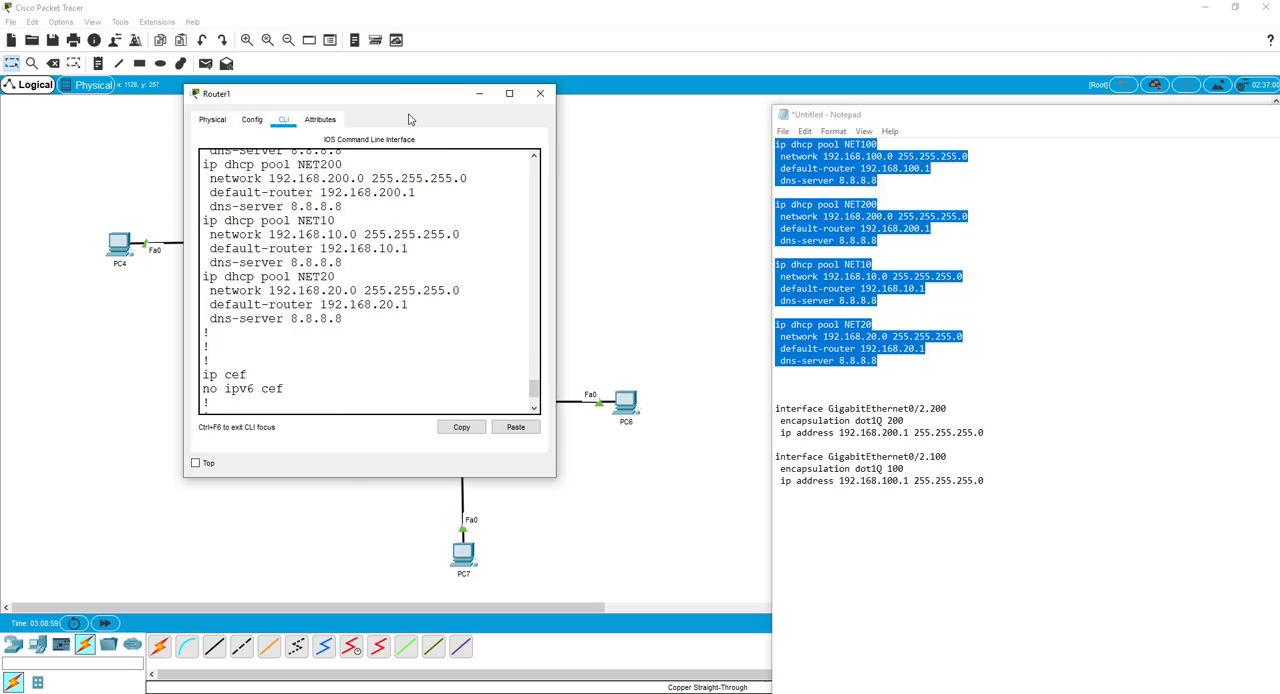
Page through the rest of Router1's running configuration to its GigabitEthernet interfaces, and leave the listing.
{"action": "left_click_drag", "start_coordinate": [408, 96], "coordinate": [484, 131]}
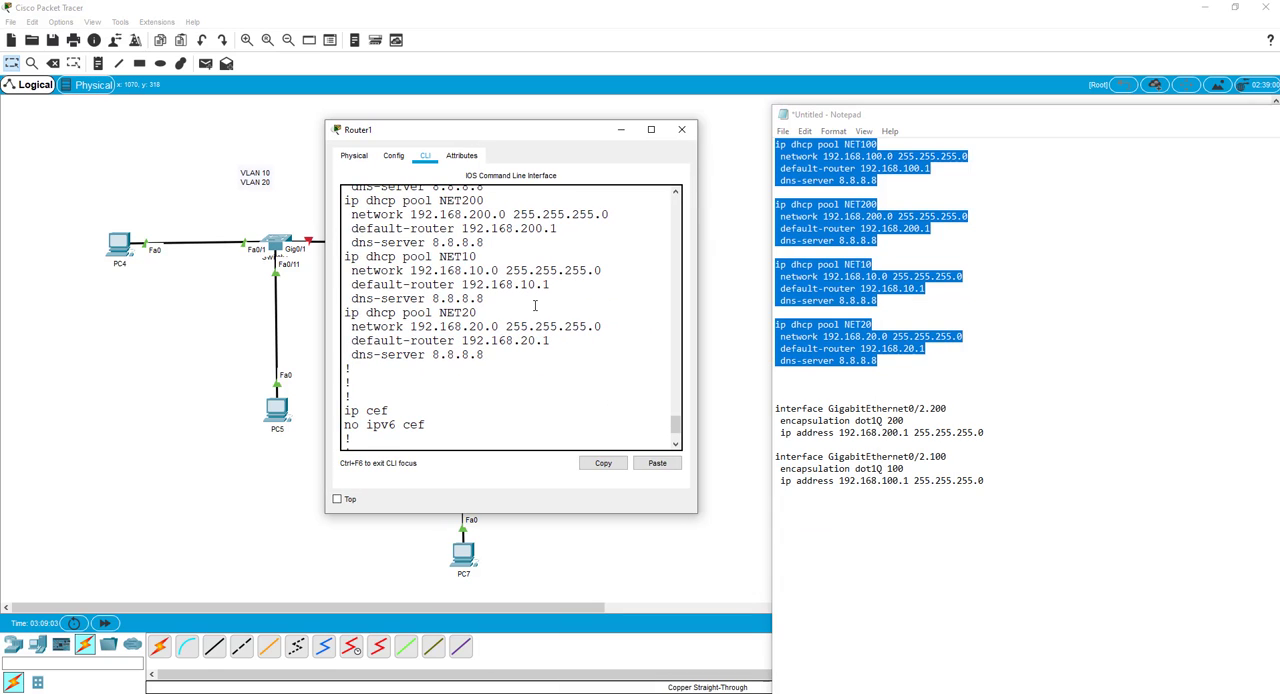
{"action": "scroll", "coordinate": [535, 305], "scroll_direction": "down", "scroll_amount": 3}
{"action": "key", "text": "space"}
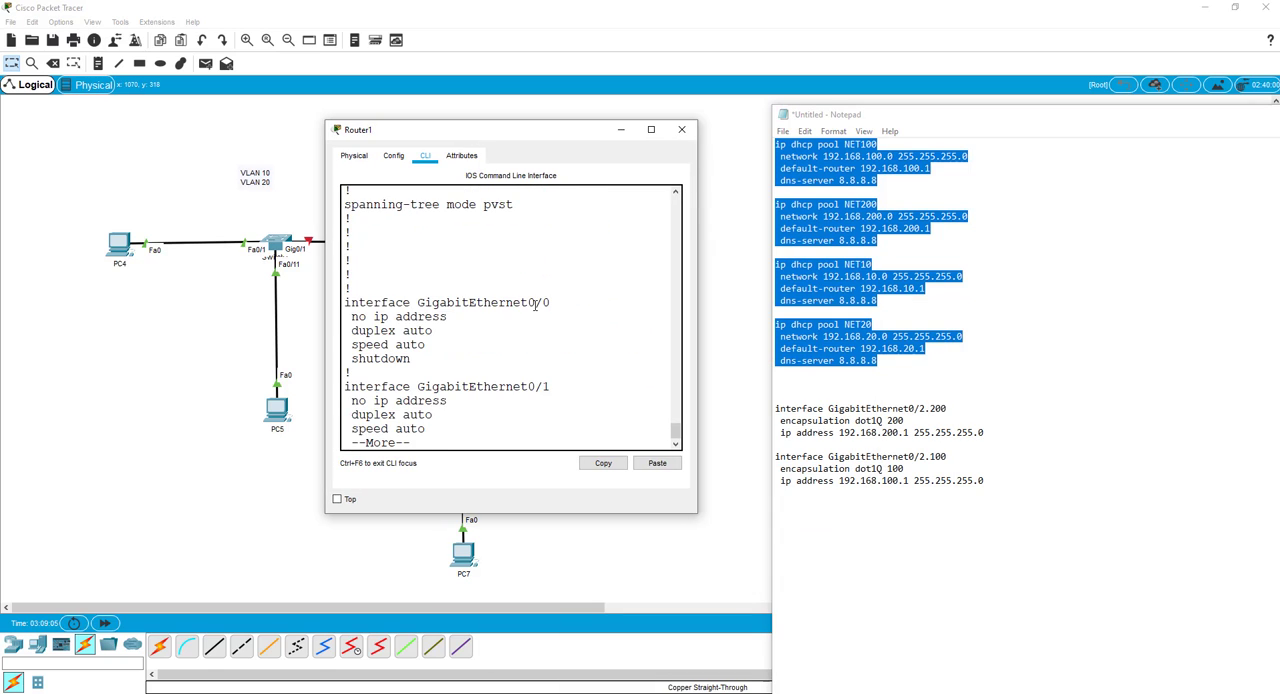
{"action": "key", "text": "ctrl+c"}
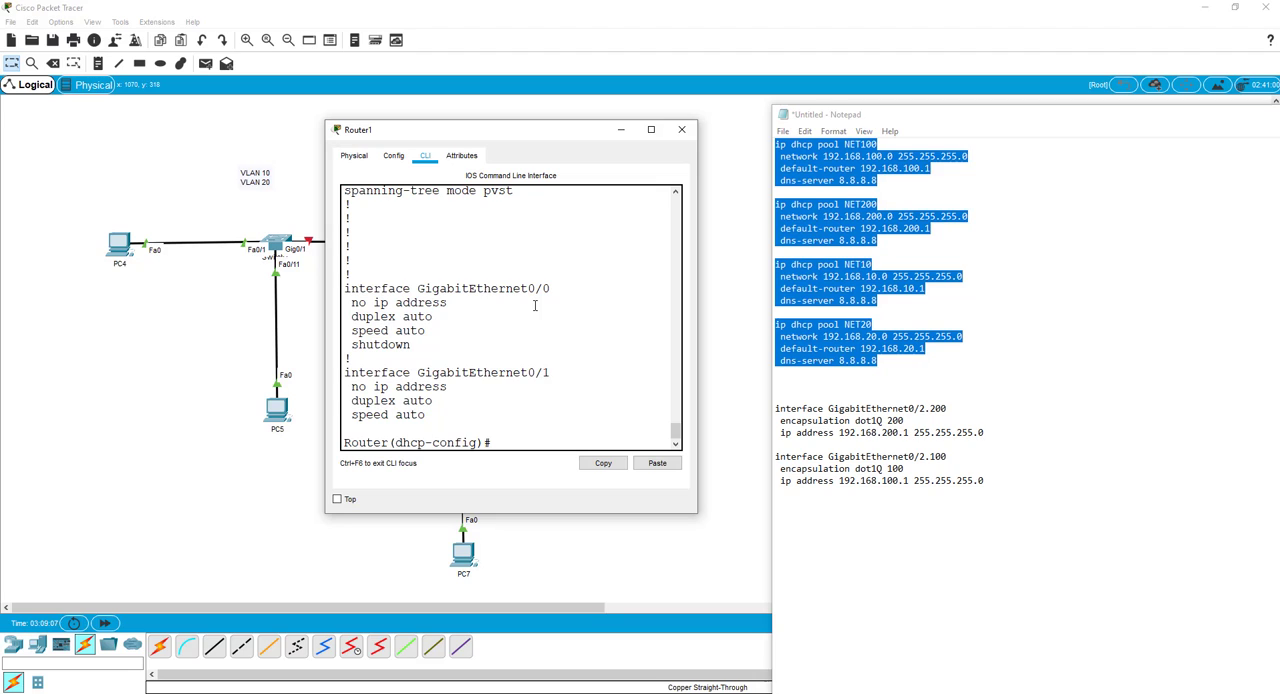
Bring up Router1's interface gi0/1 with no shut.
{"action": "type", "text": "int gi0/1"}
{"action": "key", "text": "Return"}
{"action": "type", "text": "nos hut"}
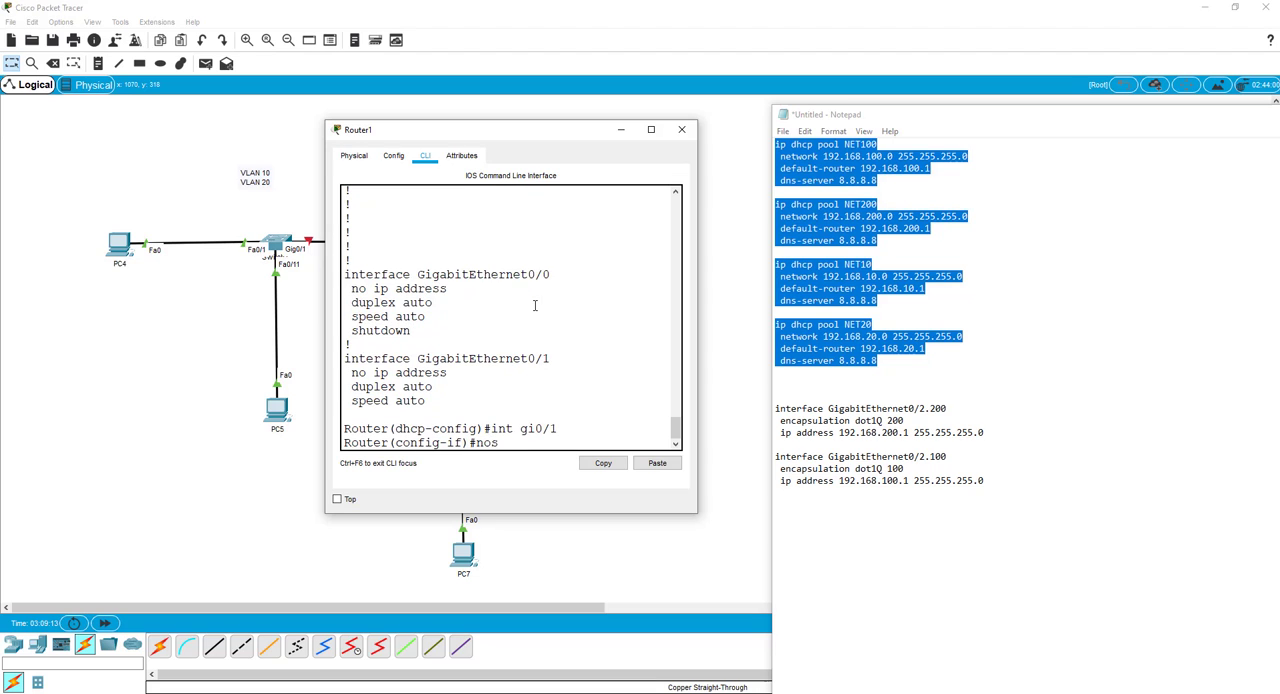
{"action": "key", "text": "Return"}
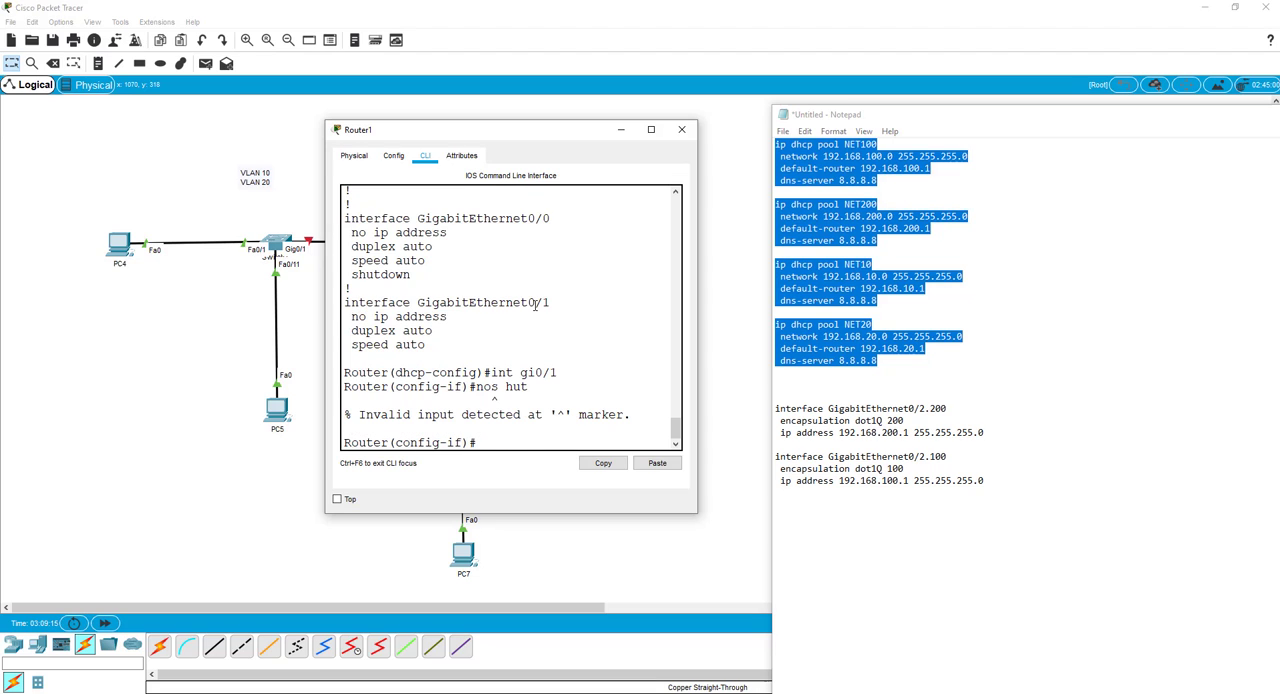
{"action": "key", "text": "Up"}
{"action": "key", "text": "Left"}
{"action": "key", "text": "Left"}
{"action": "key", "text": "BackSpace"}
{"action": "key", "text": "BackSpace"}
{"action": "type", "text": "s"}
{"action": "key", "text": "Return"}
Recall the earlier commands to bring up Router1's interface gi0/2 with no shut.
{"action": "key", "text": "Up"}
{"action": "key", "text": "Up"}
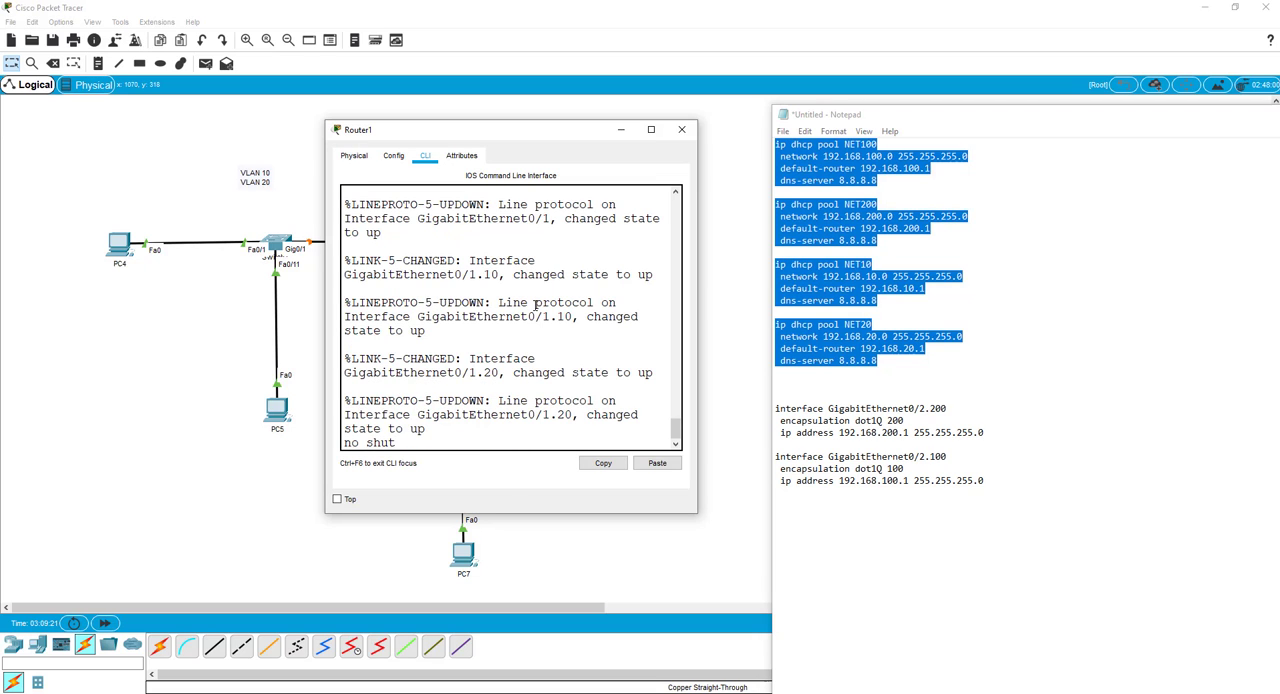
{"action": "key", "text": "Up"}
{"action": "type", "text": "2"}
{"action": "key", "text": "Return"}
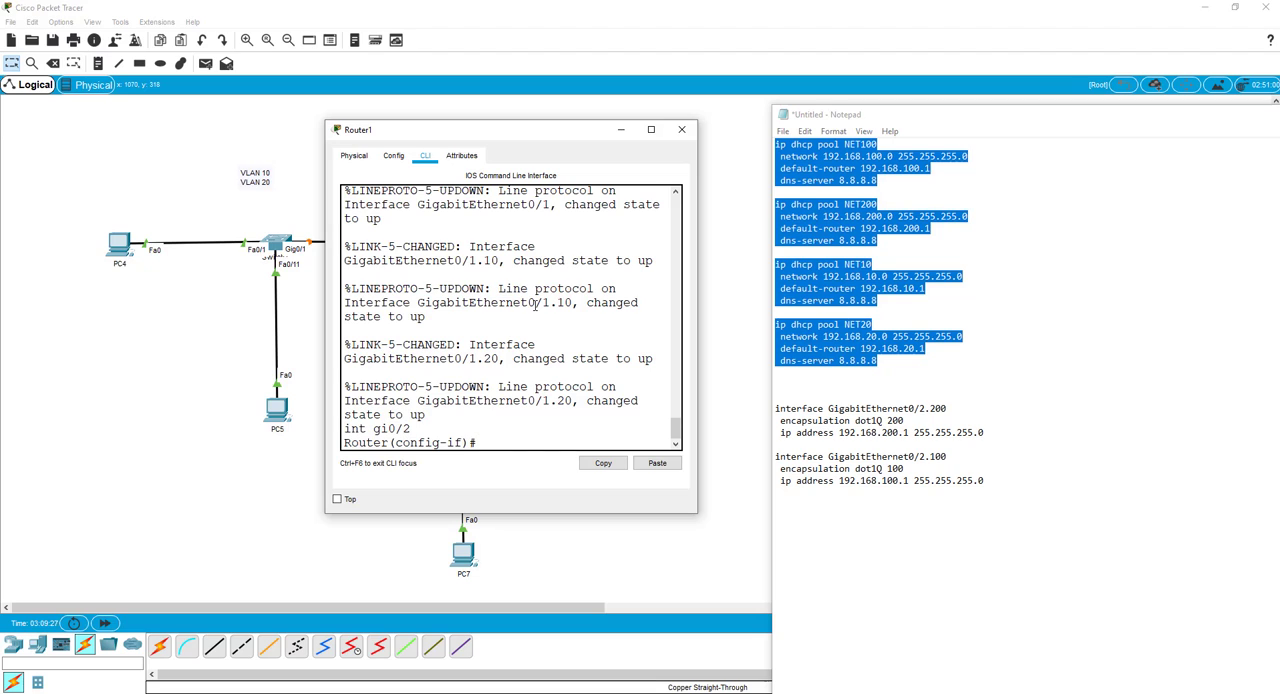
{"action": "key", "text": "Up"}
{"action": "key", "text": "Up"}
{"action": "key", "text": "Return"}
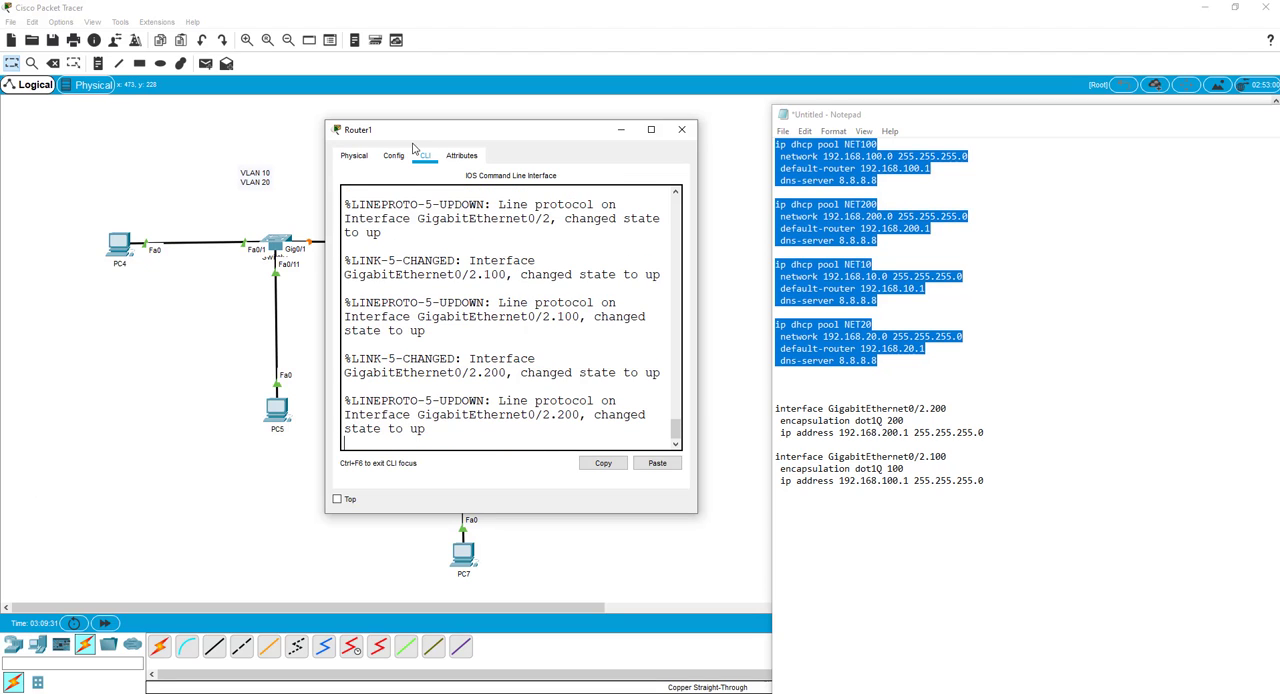
Enlarge the Router1 window and place it beside the Notepad text.
{"action": "left_click_drag", "start_coordinate": [415, 130], "coordinate": [695, 108]}
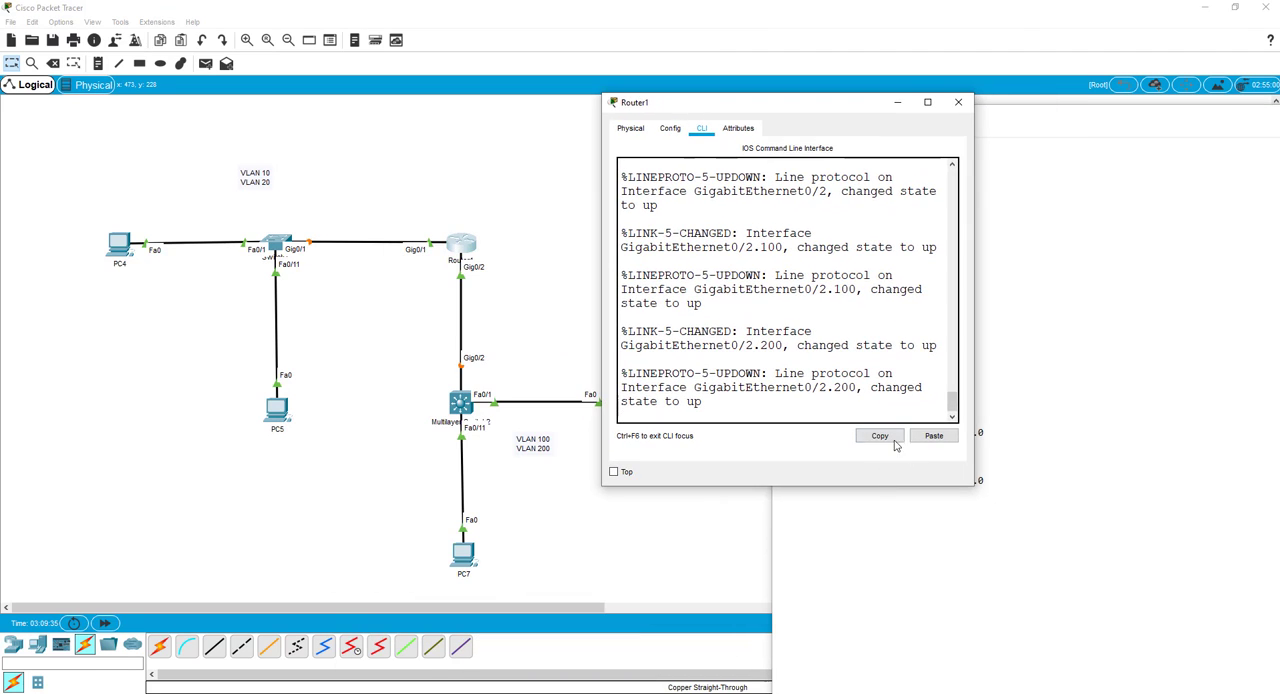
{"action": "left_click_drag", "start_coordinate": [972, 484], "coordinate": [1136, 593]}
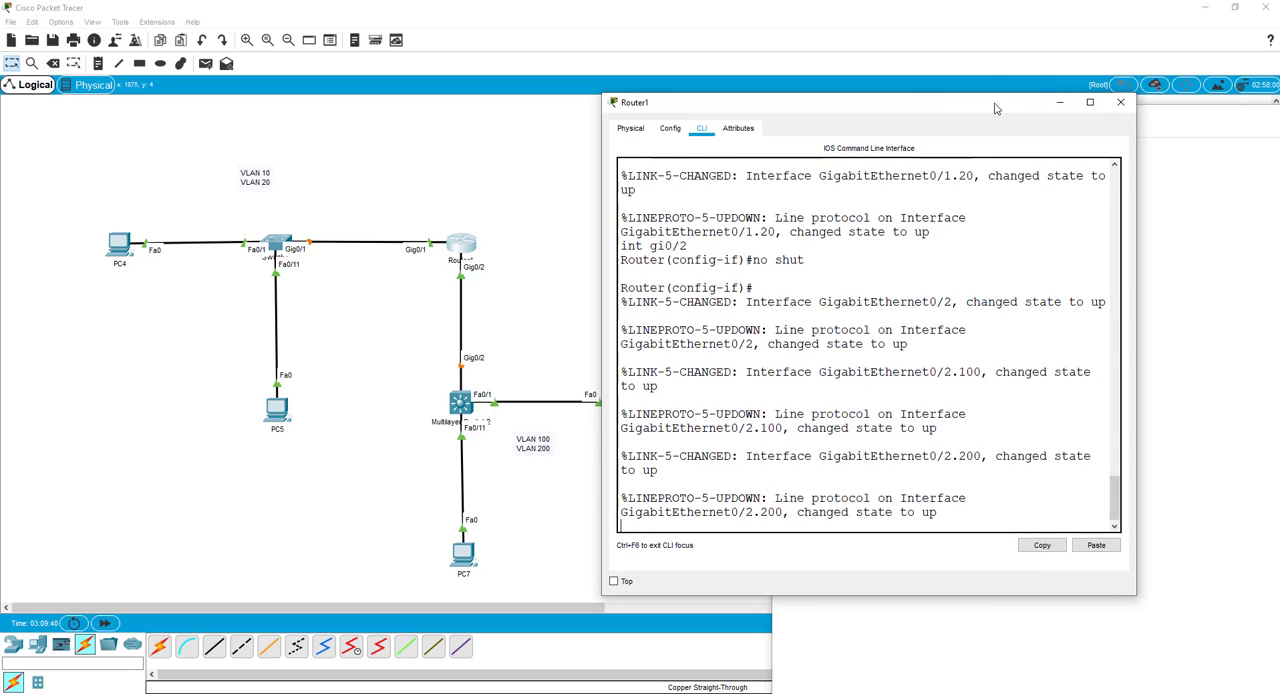
{"action": "left_click_drag", "start_coordinate": [1002, 105], "coordinate": [482, 80]}
Duplicate the GigabitEthernet0/2.200 and 0/2.100 subinterface blocks below themselves in the Notepad text.
{"action": "left_click", "coordinate": [968, 470]}
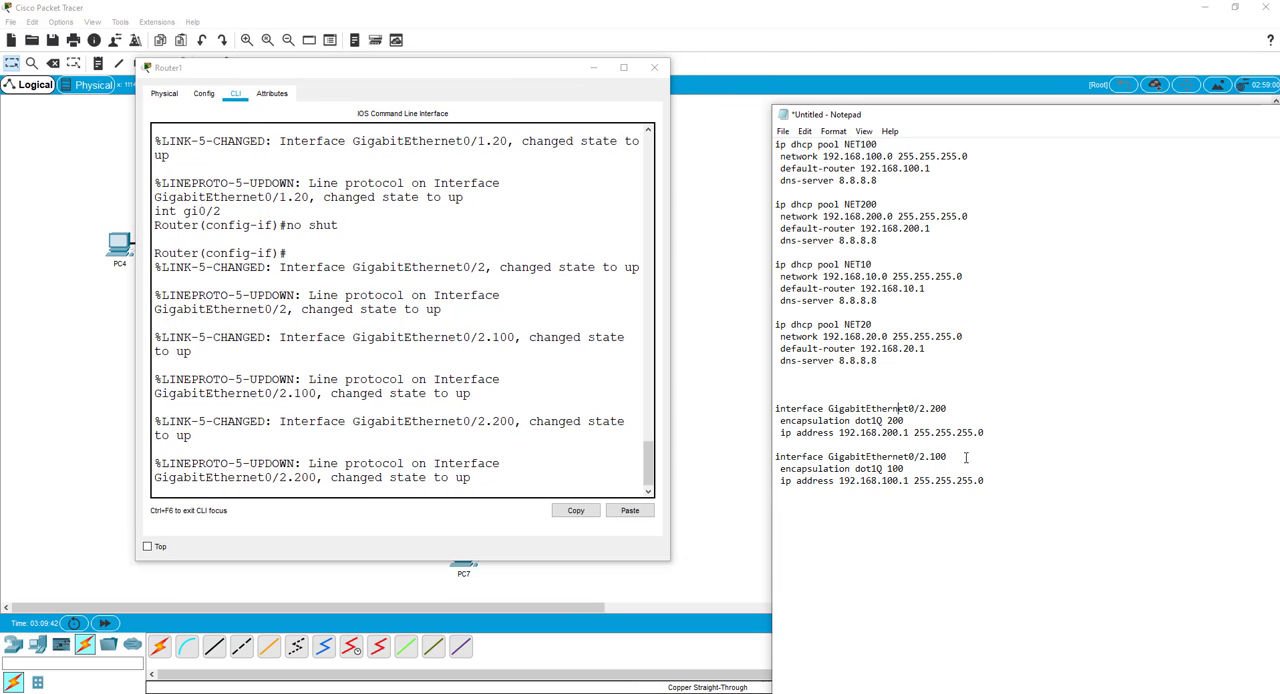
{"action": "left_click_drag", "start_coordinate": [985, 481], "coordinate": [773, 397]}
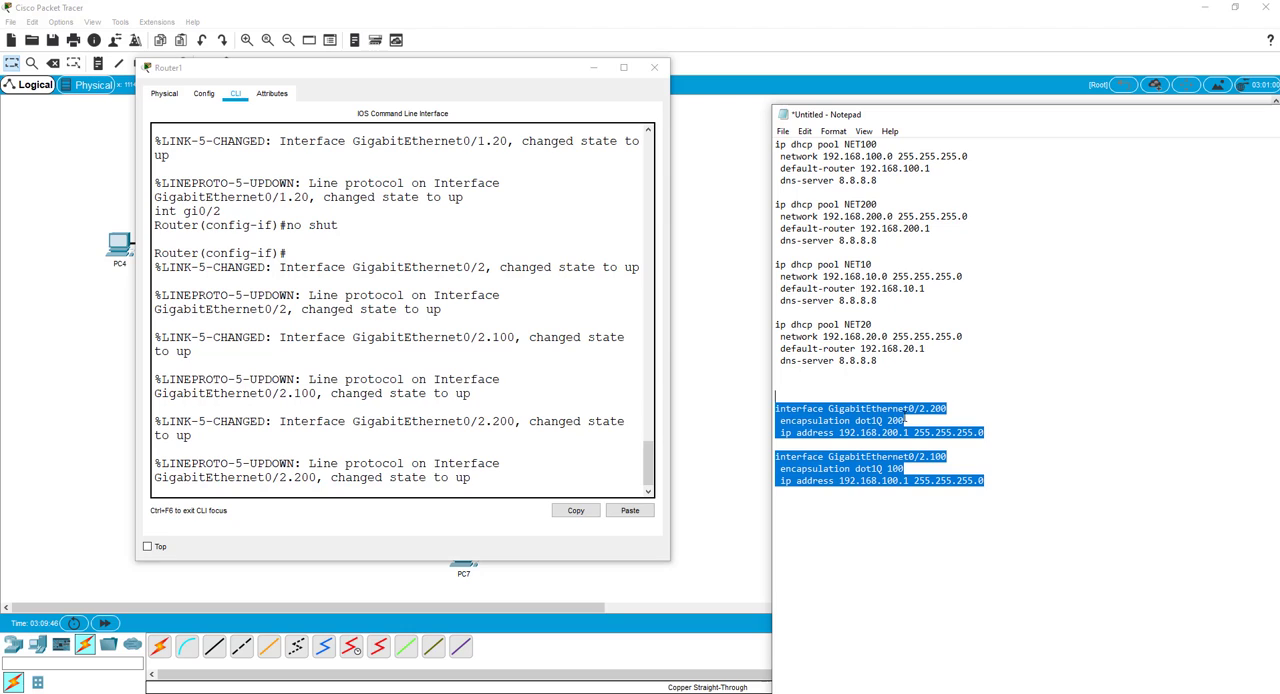
{"action": "right_click", "coordinate": [869, 400]}
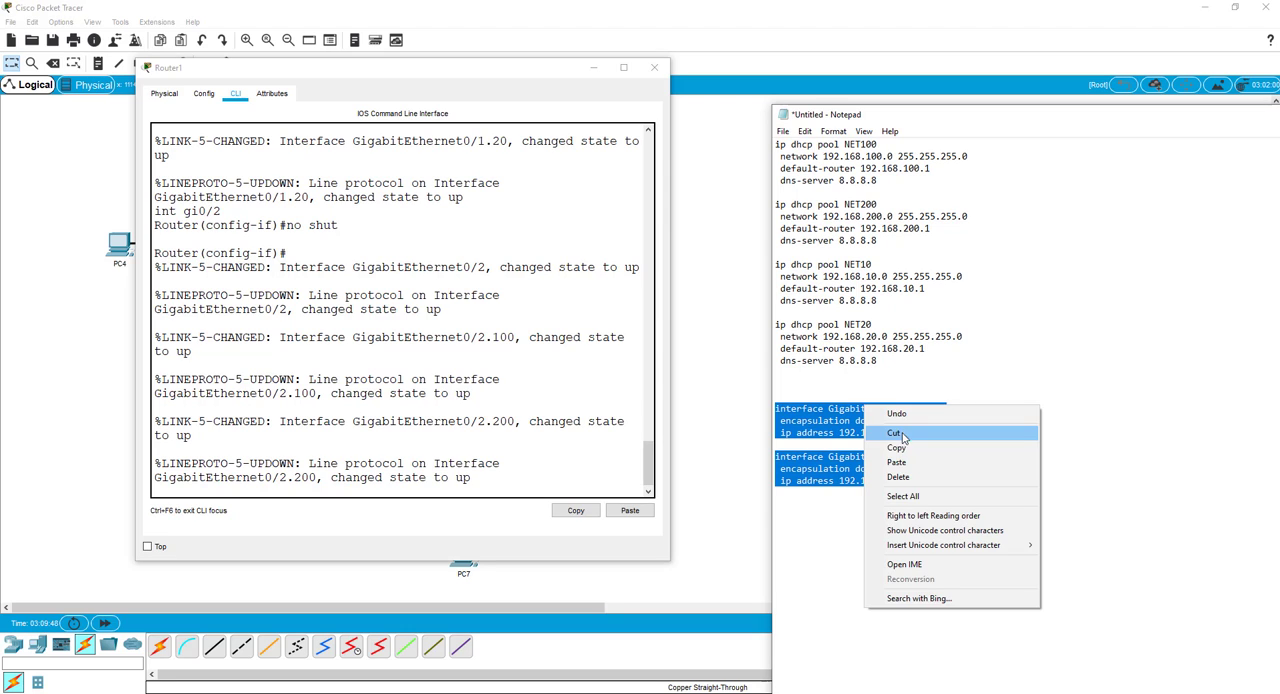
{"action": "left_click", "coordinate": [885, 447]}
{"action": "left_click", "coordinate": [807, 520]}
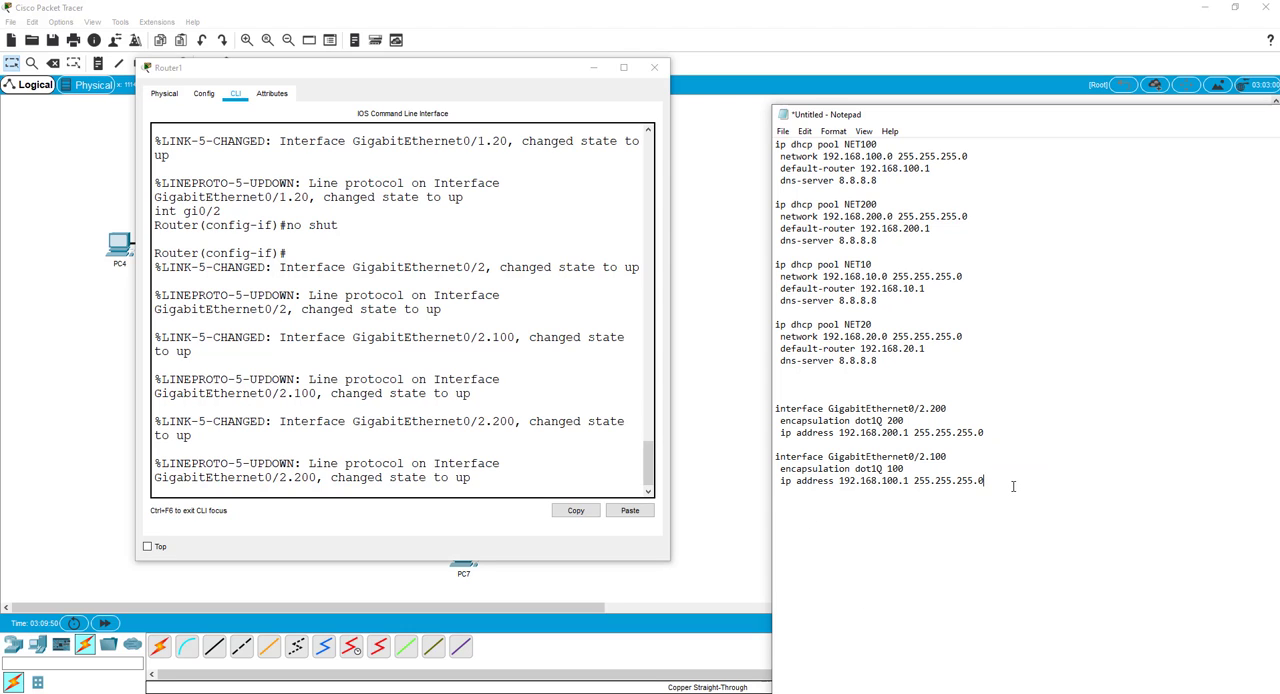
{"action": "key", "text": "Return"}
{"action": "key", "text": "ctrl+v"}
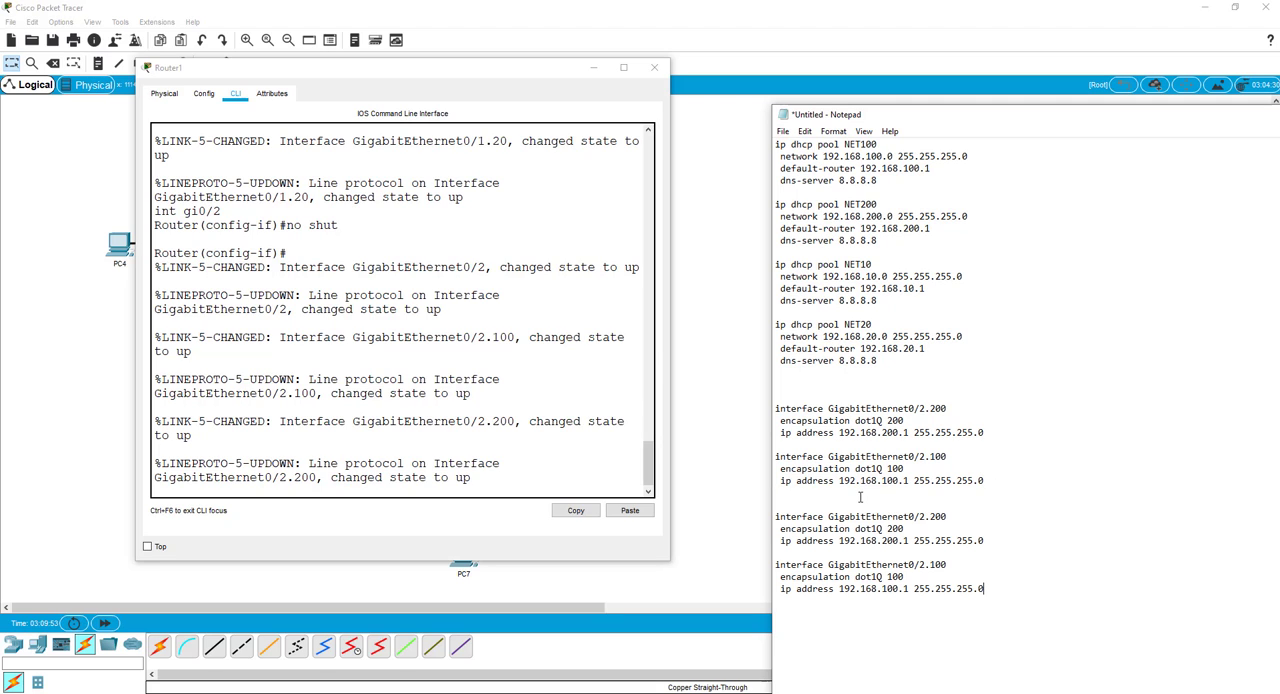
Change the copied blocks to GigabitEthernet0/2.20 with dot1Q 20 and 192.168.20.1, and GigabitEthernet0/2.10 with dot1Q 10 and 192.168.10.1.
{"action": "left_click", "coordinate": [948, 518]}
{"action": "key", "text": "BackSpace"}
{"action": "left_click", "coordinate": [905, 529]}
{"action": "key", "text": "BackSpace"}
{"action": "left_click", "coordinate": [898, 541]}
{"action": "key", "text": "BackSpace"}
{"action": "left_click", "coordinate": [948, 564]}
{"action": "key", "text": "BackSpace"}
{"action": "key", "text": "BackSpace"}
{"action": "left_click", "coordinate": [895, 590]}
{"action": "key", "text": "BackSpace"}
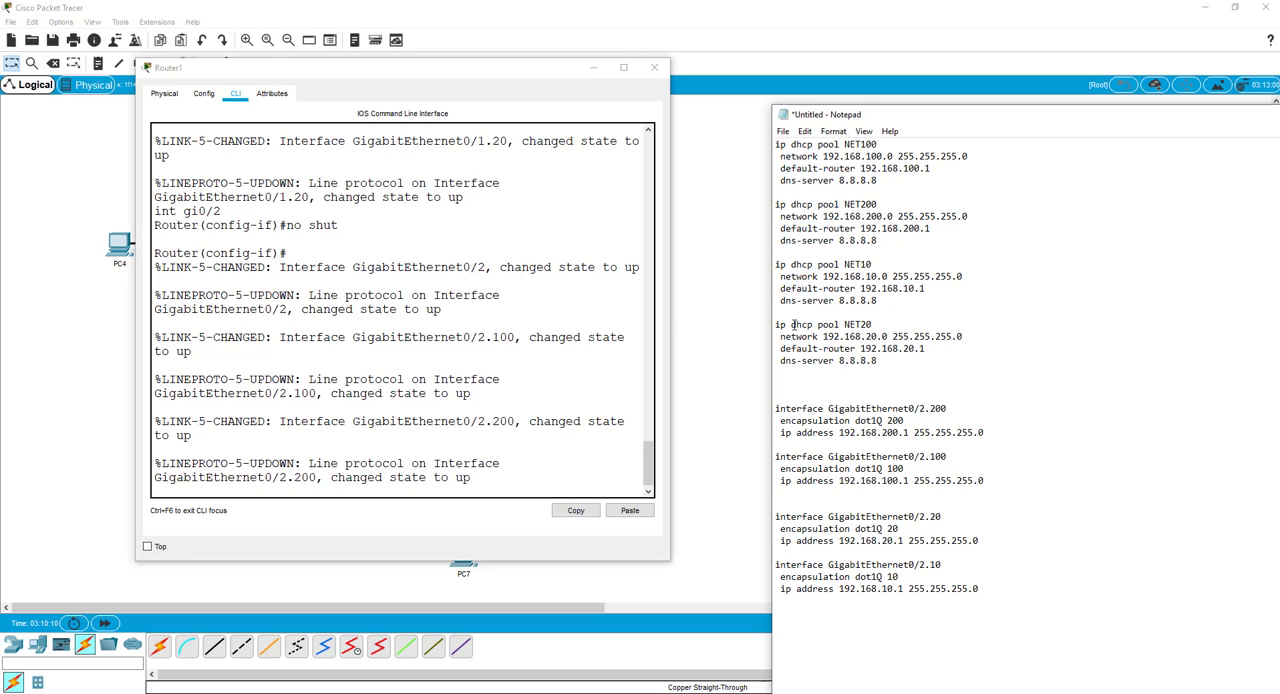
Bring Router1's CLI back to a clean prompt and minimize its window.
{"action": "left_click", "coordinate": [507, 452]}
{"action": "key", "text": "Return"}
{"action": "key", "text": "Return"}
{"action": "key", "text": "Return"}
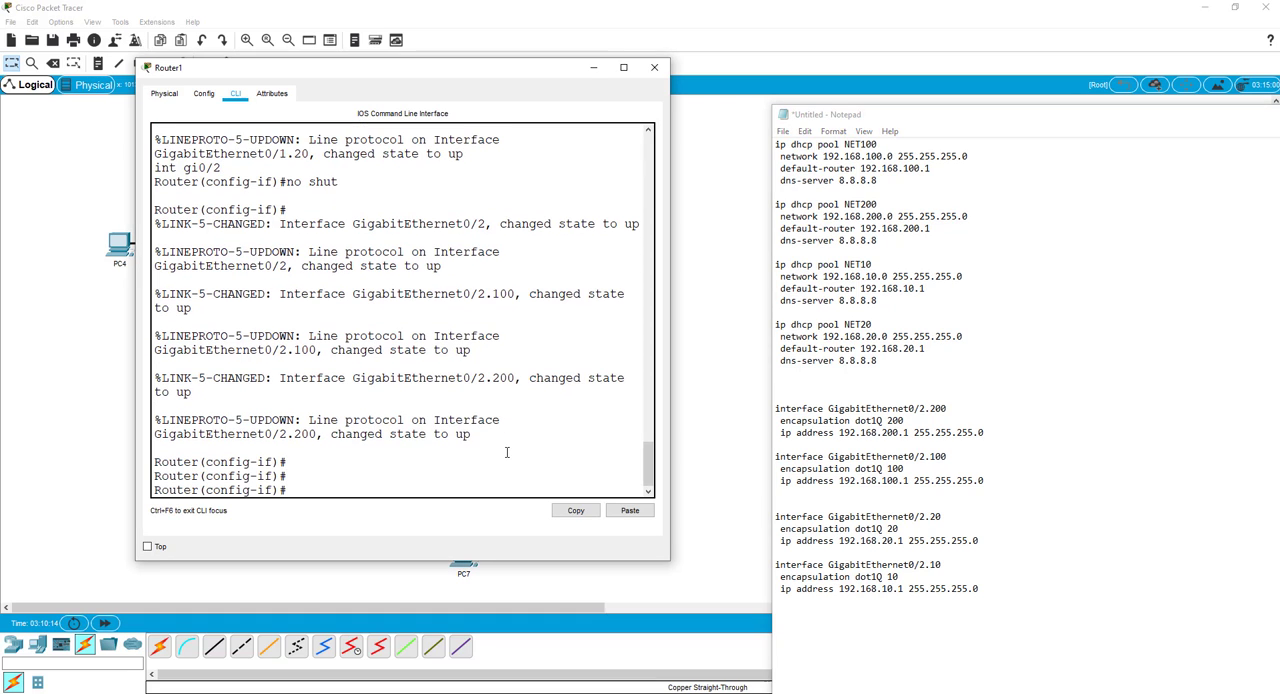
{"action": "left_click", "coordinate": [593, 67]}
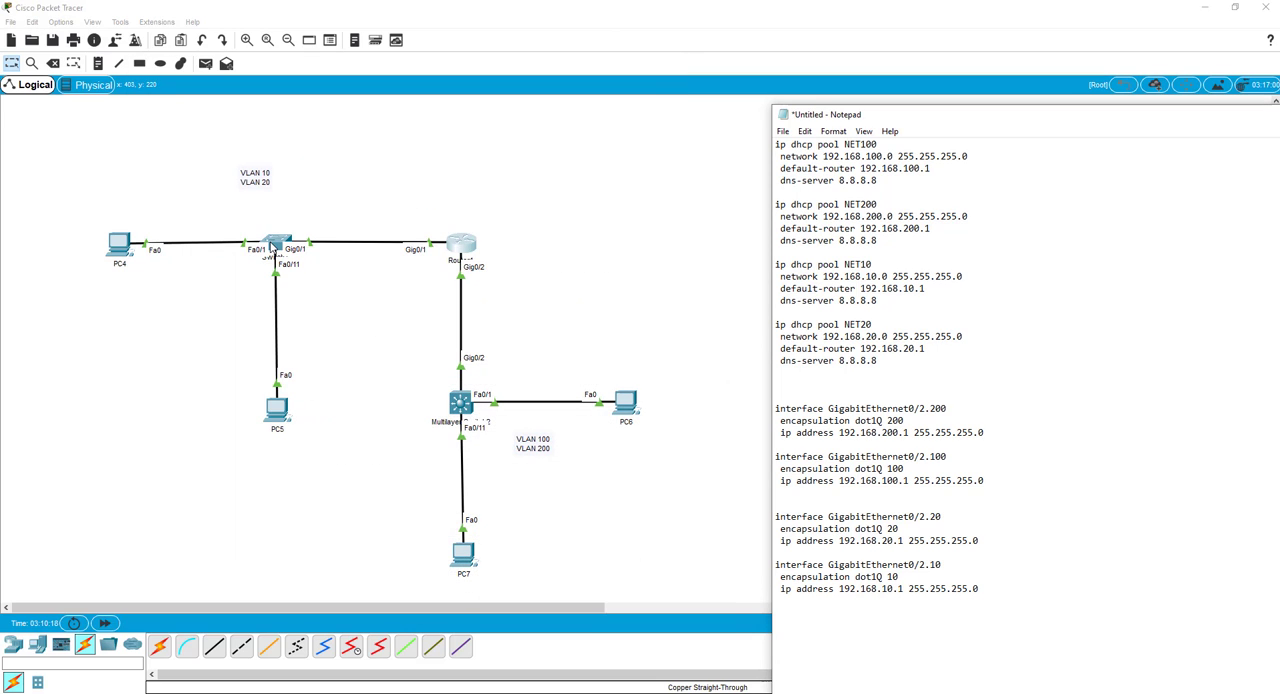
Open Switch1's CLI, move its window clear of the topology and enter privileged mode with en.
{"action": "left_click", "coordinate": [270, 247]}
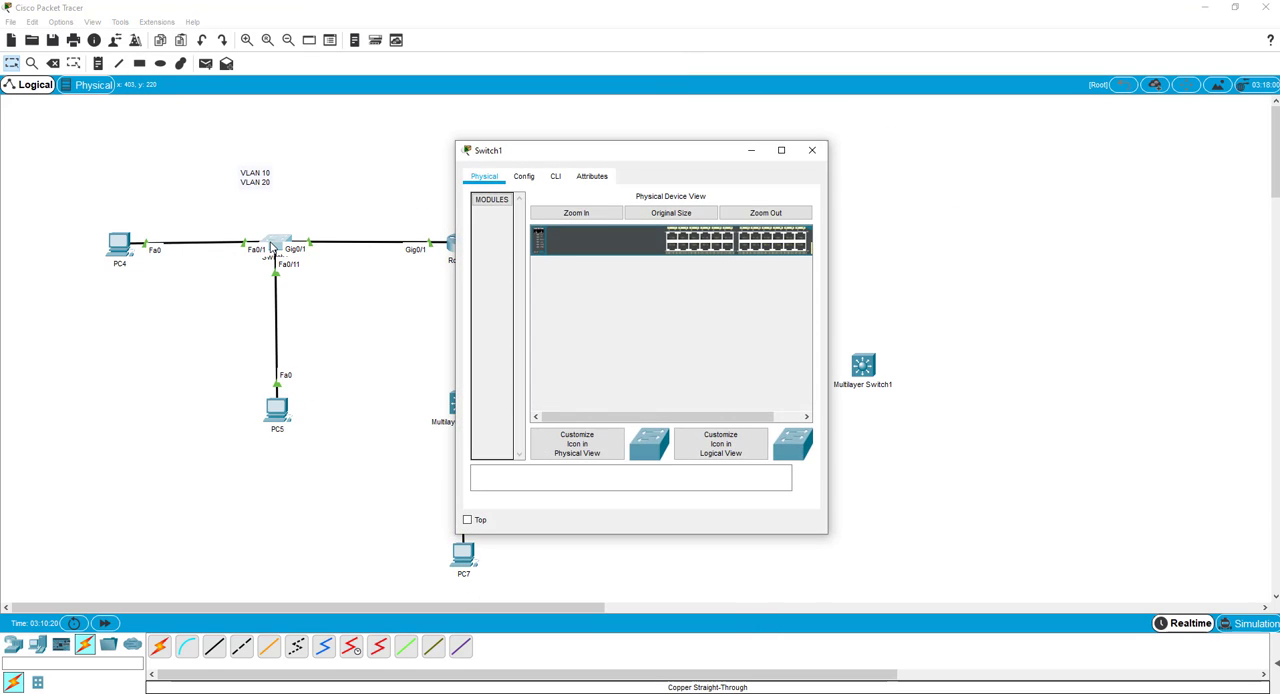
{"action": "left_click_drag", "start_coordinate": [569, 148], "coordinate": [365, 132]}
{"action": "left_click", "coordinate": [351, 157]}
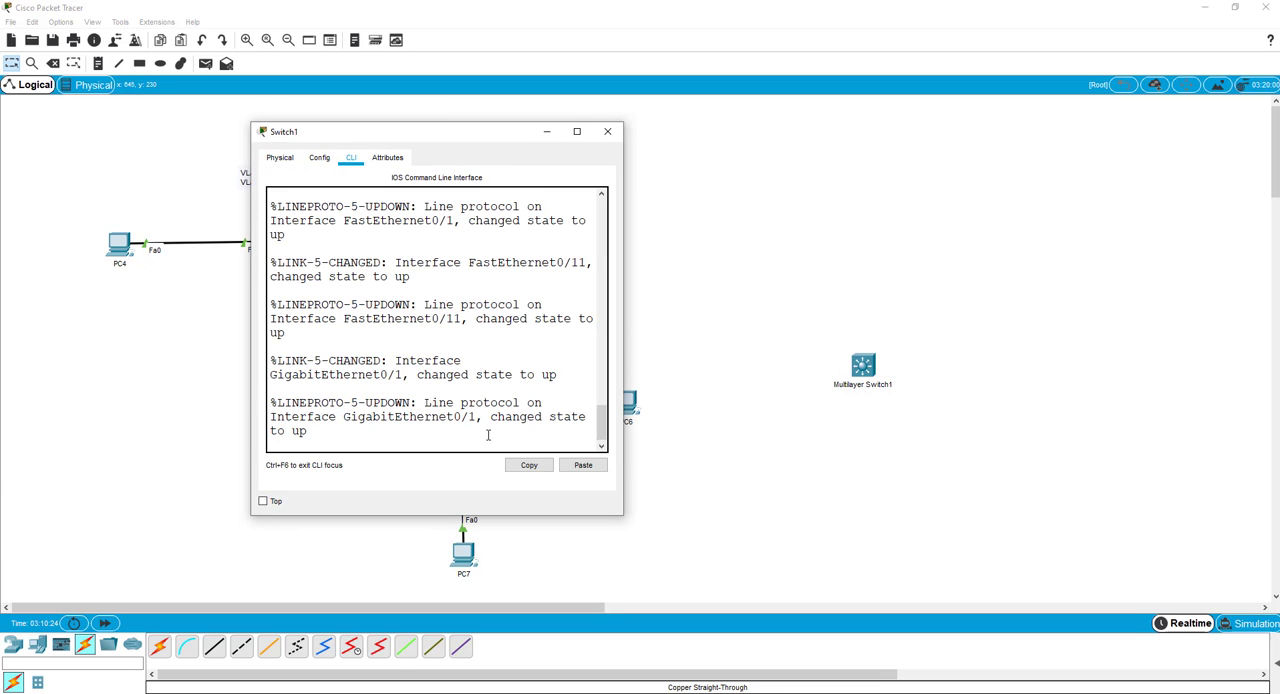
{"action": "left_click_drag", "start_coordinate": [445, 131], "coordinate": [653, 142]}
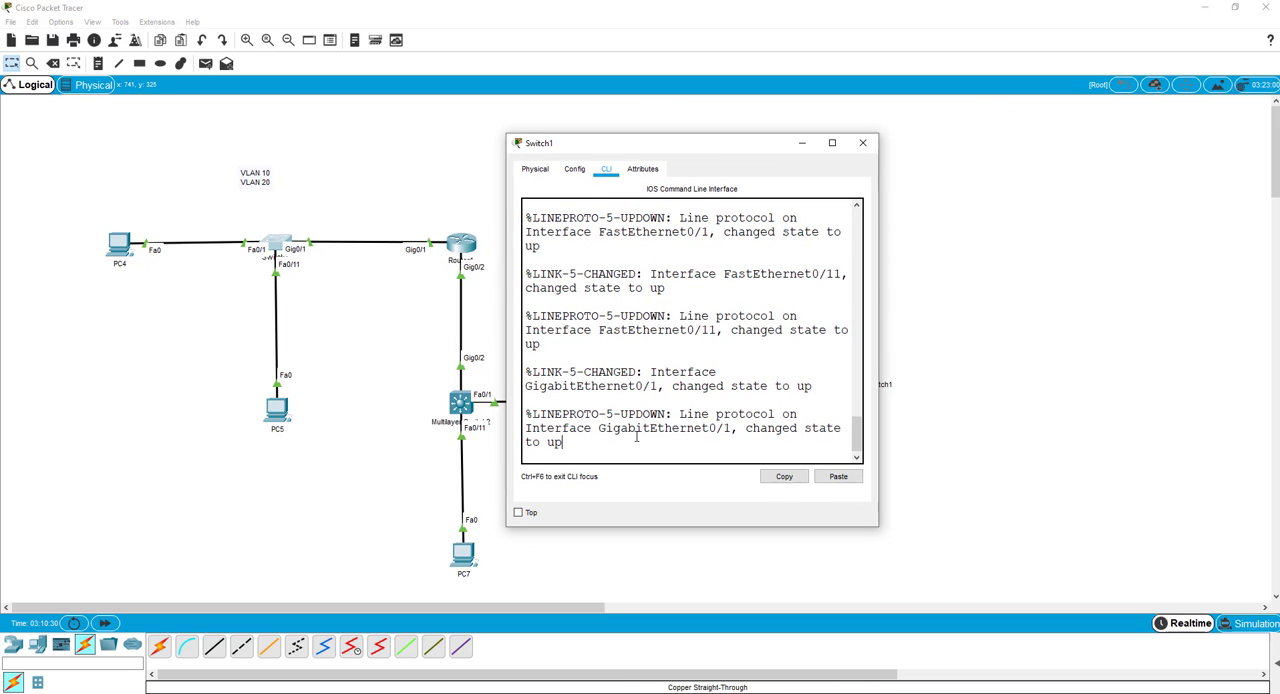
{"action": "key", "text": "Return"}
{"action": "key", "text": "Return"}
{"action": "key", "text": "Return"}
{"action": "type", "text": "en"}
{"action": "key", "text": "Return"}
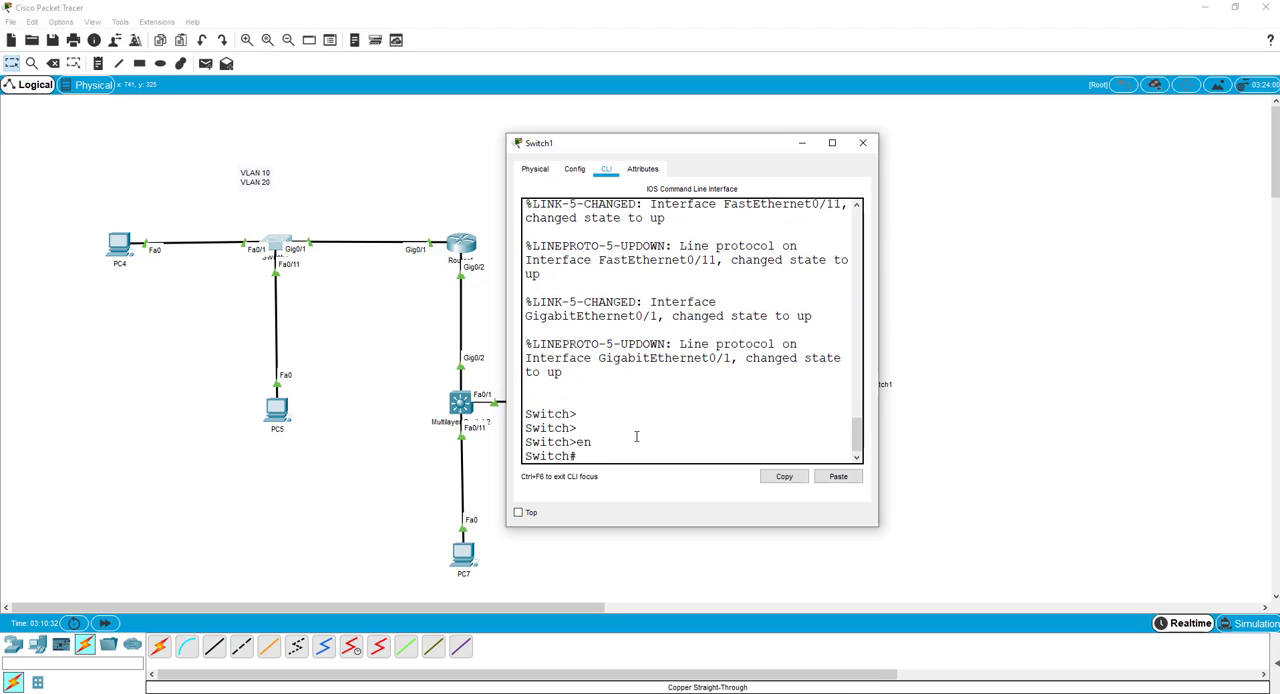
List Switch1's interfaces with show ip interface brief and examine the GigabitEthernet0/1 entry.
{"action": "type", "text": "show ip interface"}
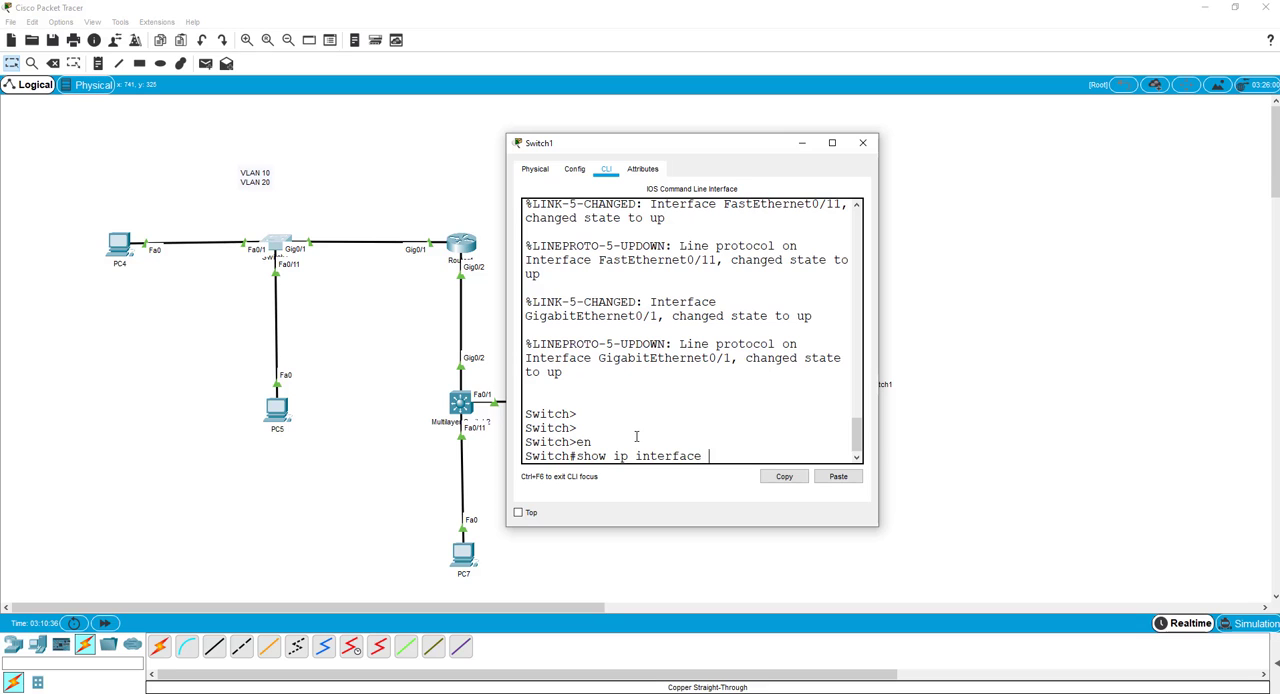
{"action": "type", "text": " brief"}
{"action": "key", "text": "Return"}
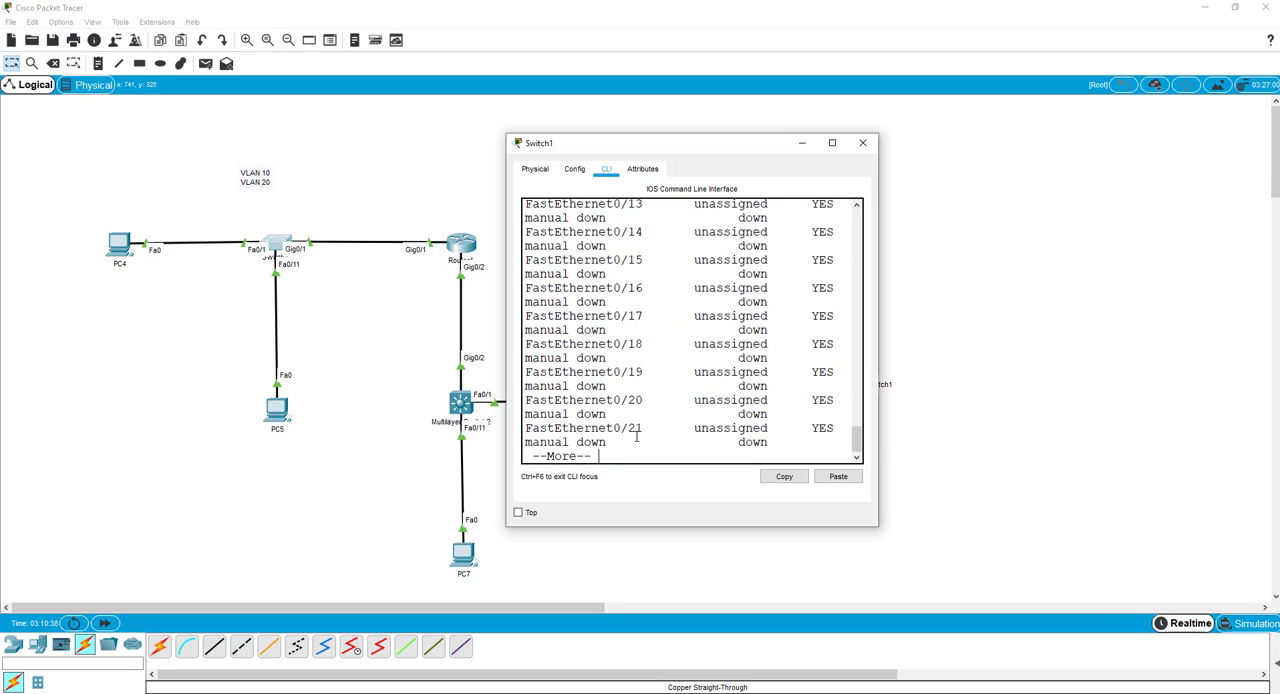
{"action": "key", "text": "space"}
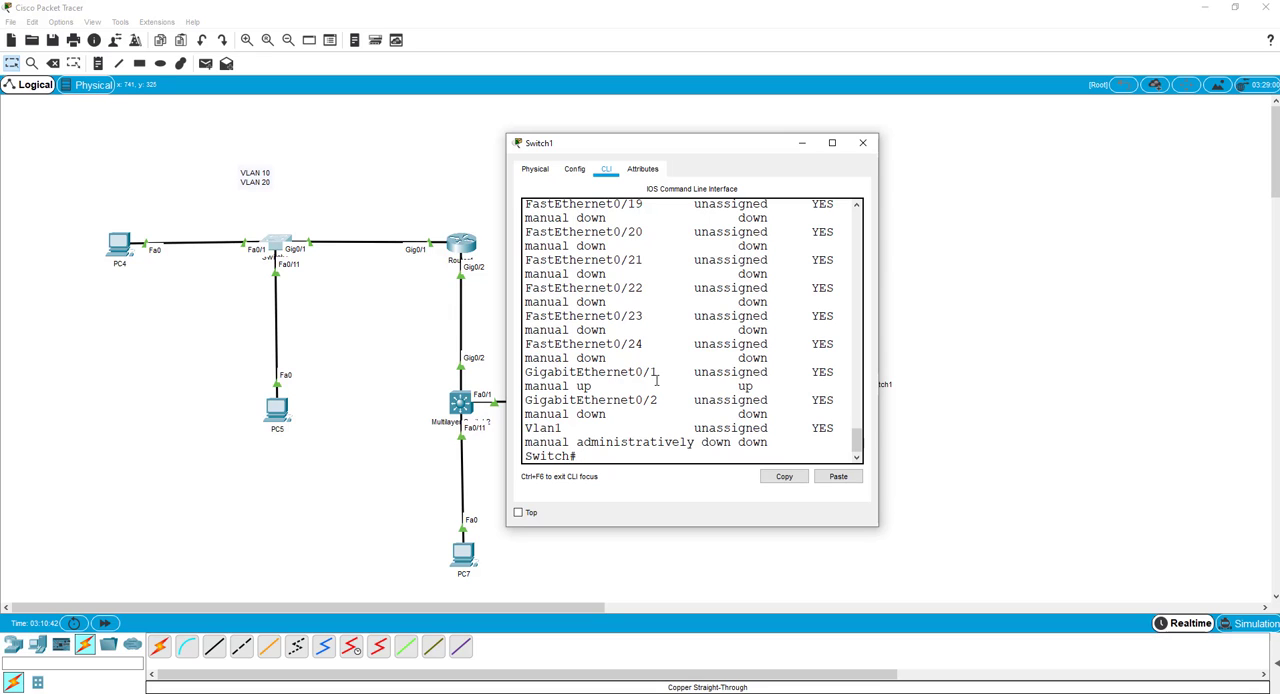
{"action": "left_click_drag", "start_coordinate": [657, 372], "coordinate": [528, 372]}
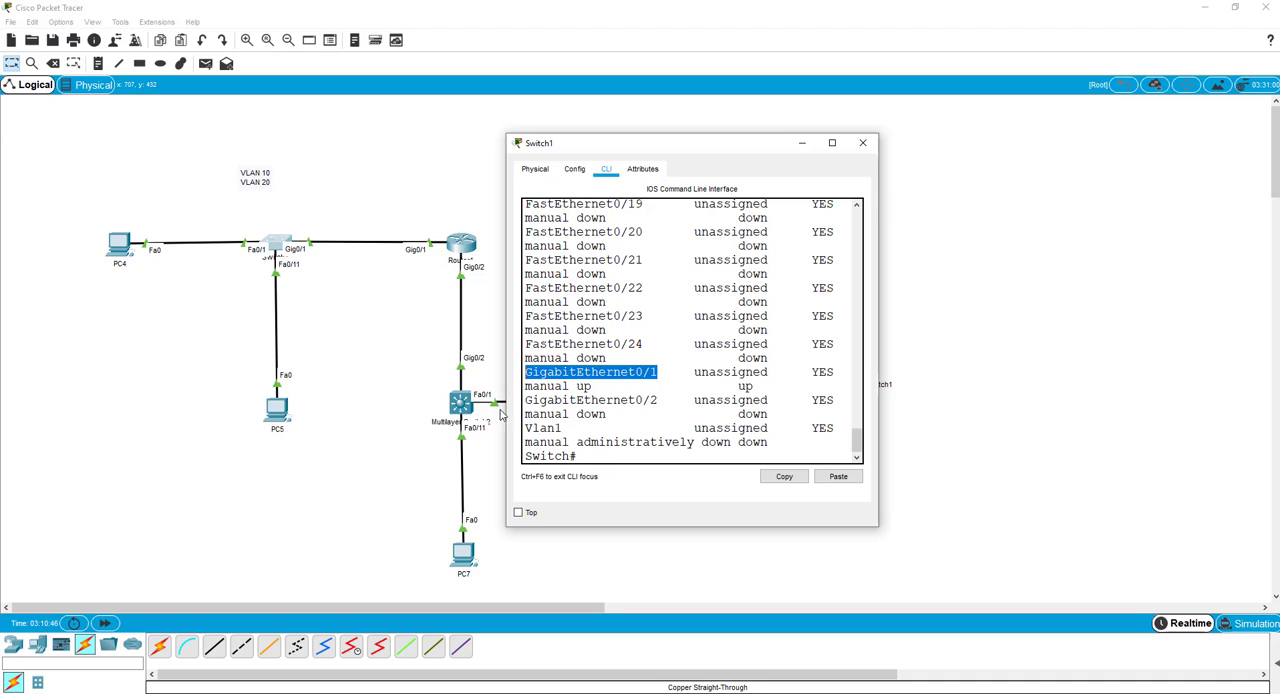
Enter global configuration mode on Switch1 with config t.
{"action": "left_click", "coordinate": [601, 456]}
{"action": "type", "text": "c"}
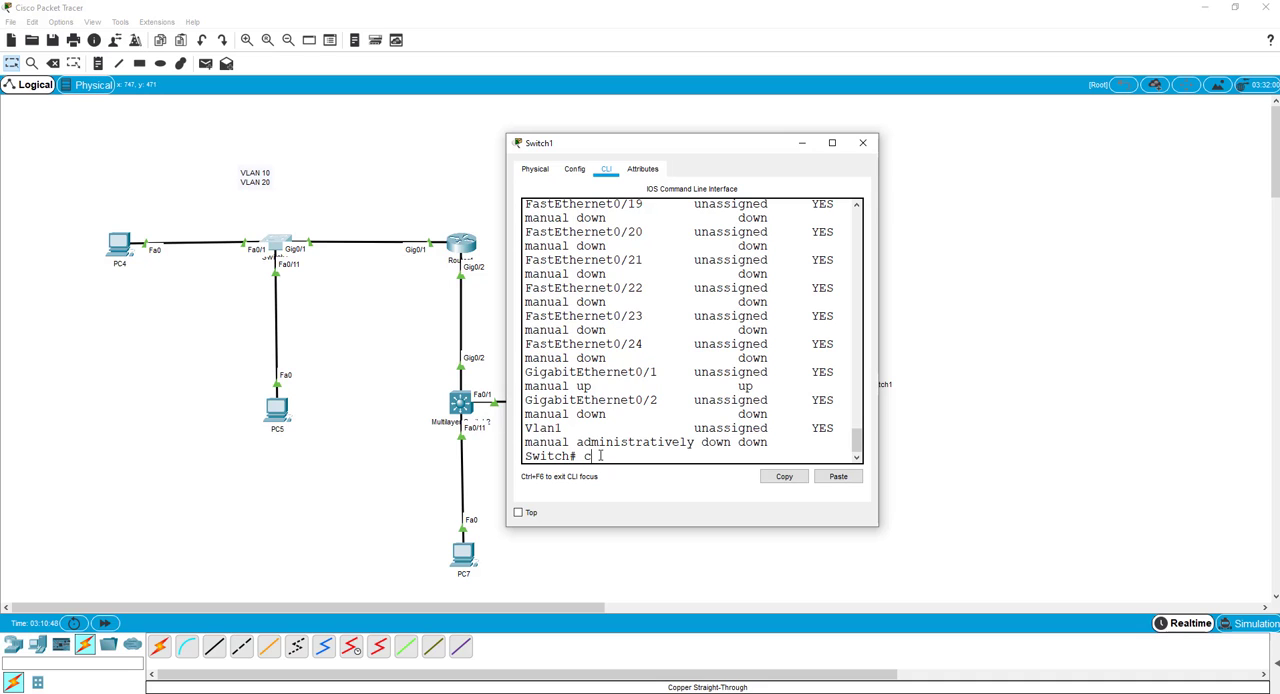
{"action": "type", "text": "onfig t"}
{"action": "key", "text": "Return"}
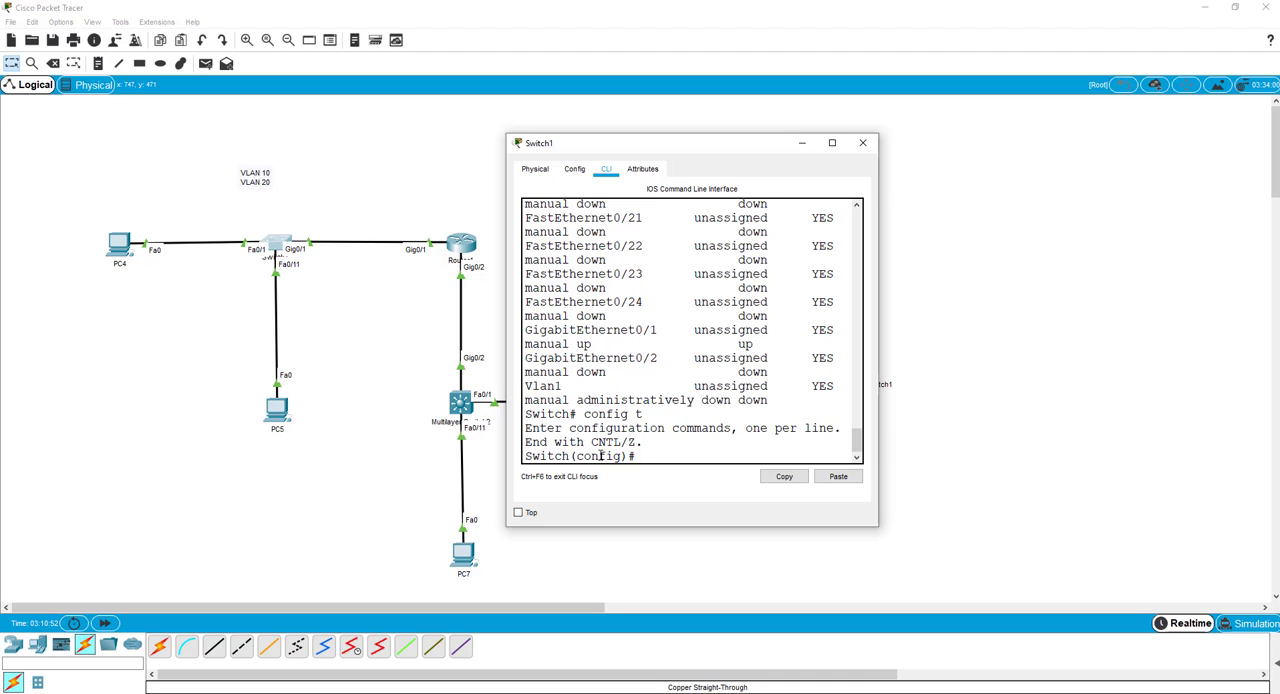
Configure Switch1's interface gi0/1 as a trunk with switchport mode trunk, and move the window clear of the topology.
{"action": "type", "text": "int gi0/1"}
{"action": "left_click_drag", "start_coordinate": [664, 330], "coordinate": [524, 331]}
{"action": "type", "text": "1"}
{"action": "key", "text": "Return"}
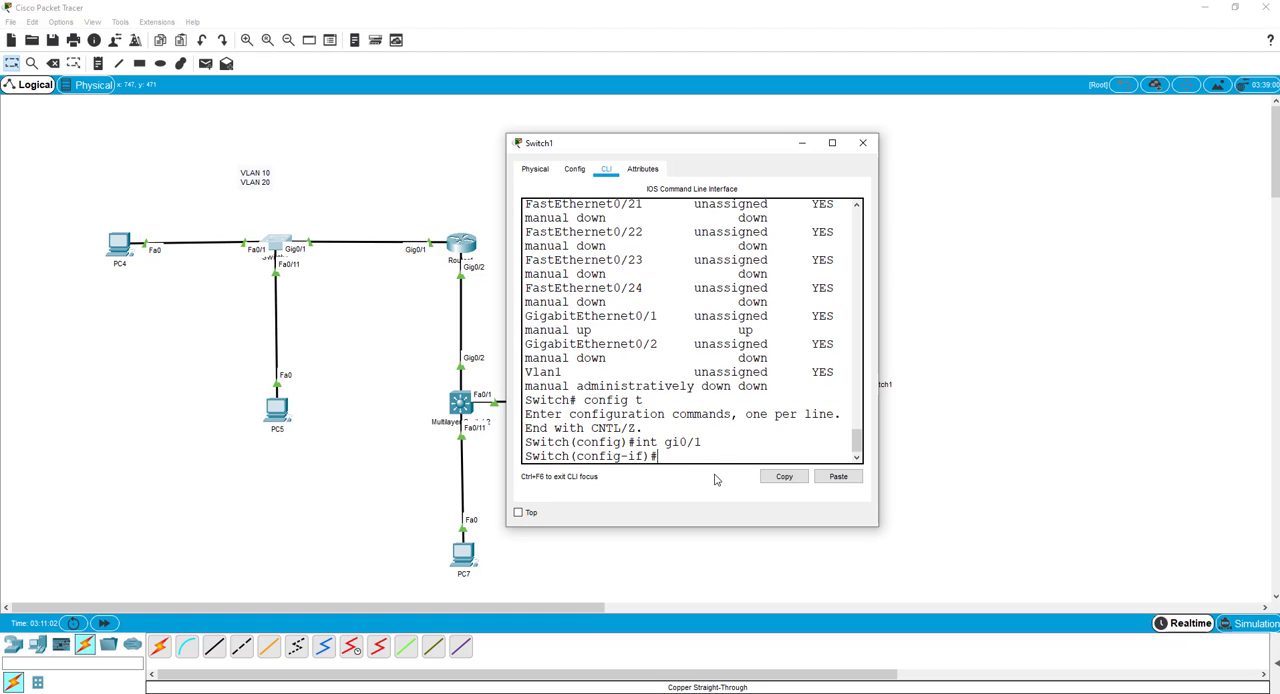
{"action": "type", "text": "swi"}
{"action": "key", "text": "Tab"}
{"action": "type", "text": "mode "}
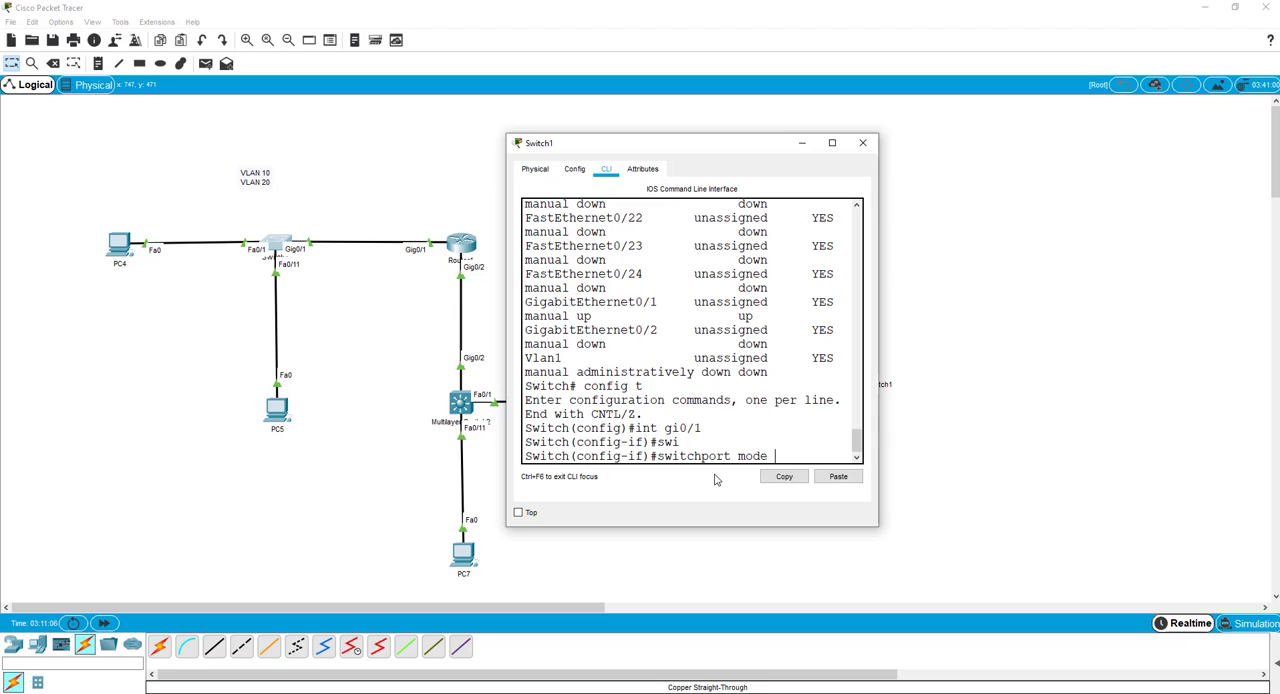
{"action": "type", "text": "tr"}
{"action": "key", "text": "Tab"}
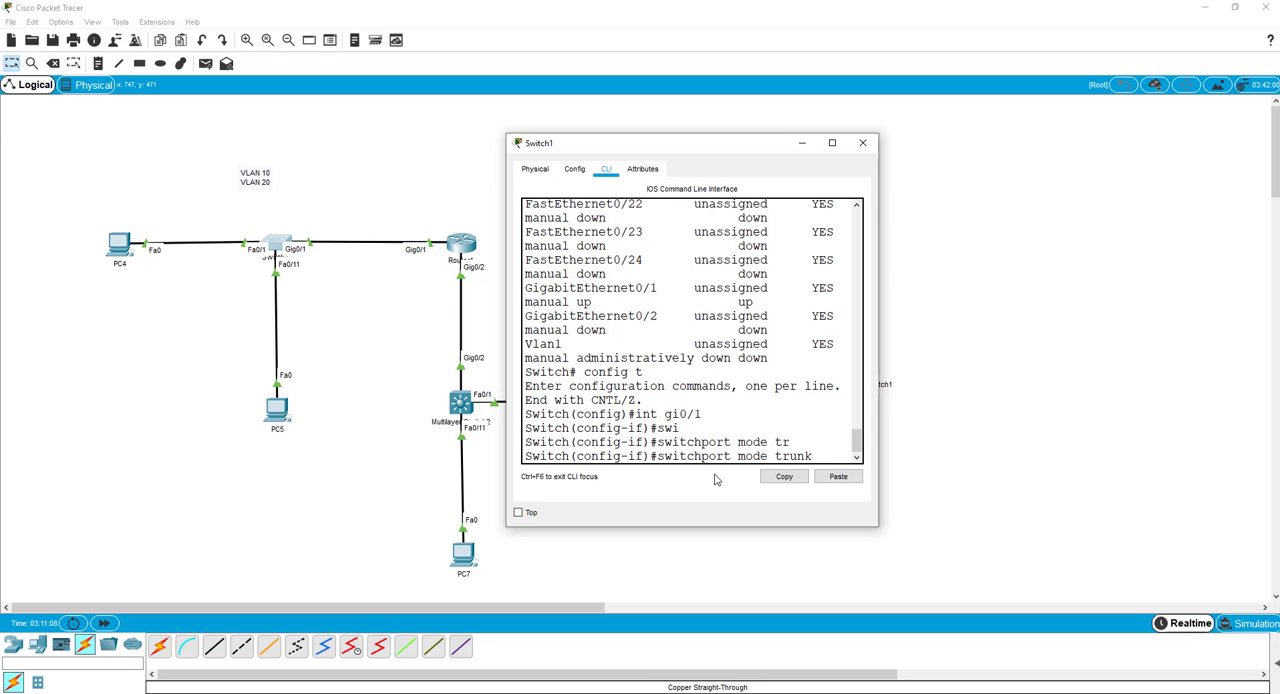
{"action": "key", "text": "Return"}
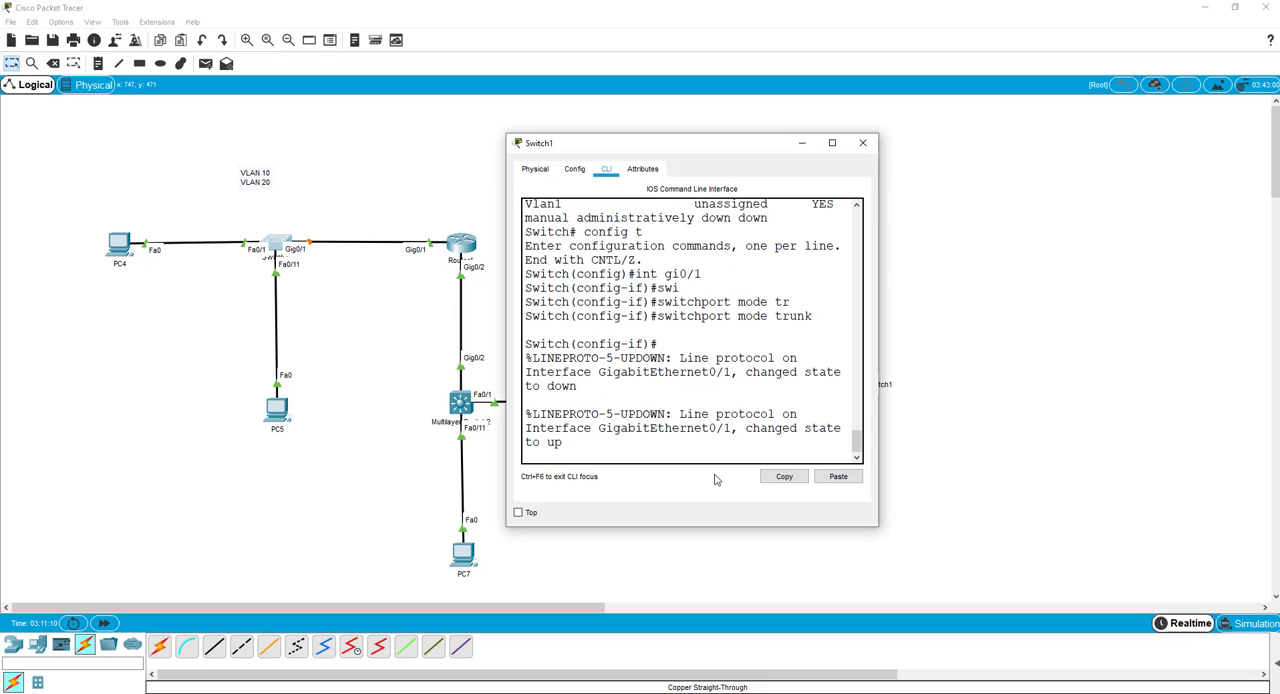
{"action": "key", "text": "Return"}
{"action": "key", "text": "Return"}
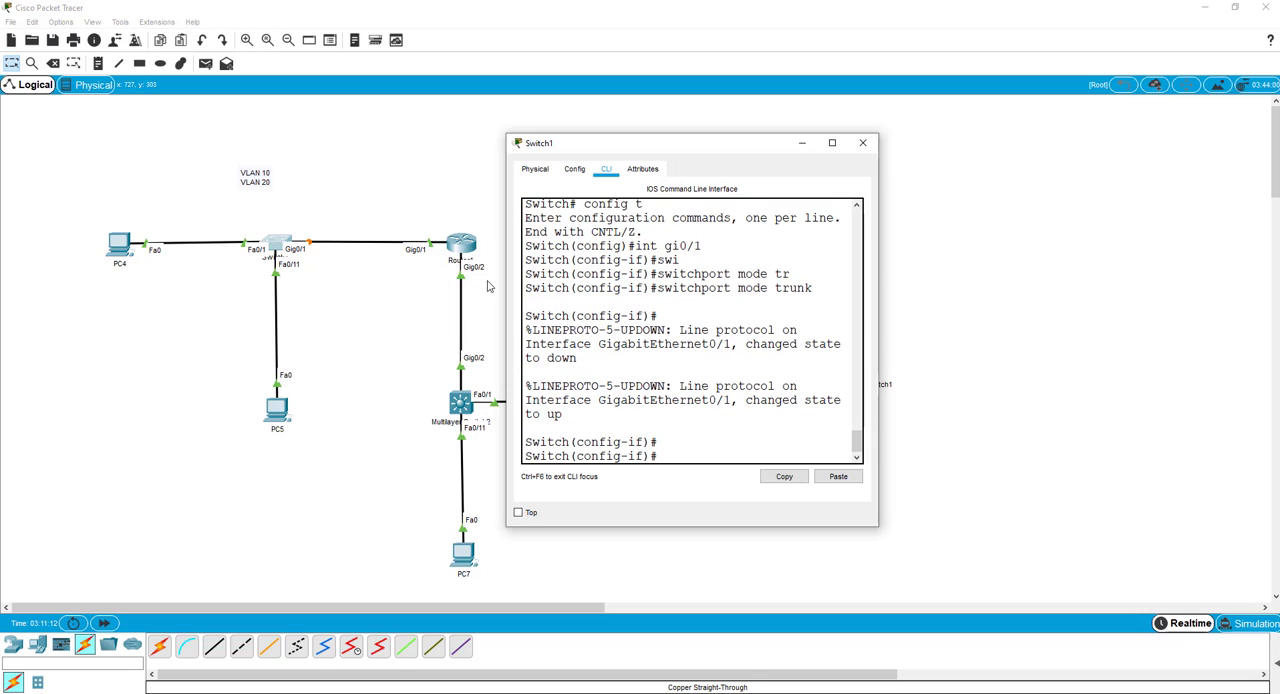
{"action": "left_click_drag", "start_coordinate": [567, 149], "coordinate": [739, 169]}
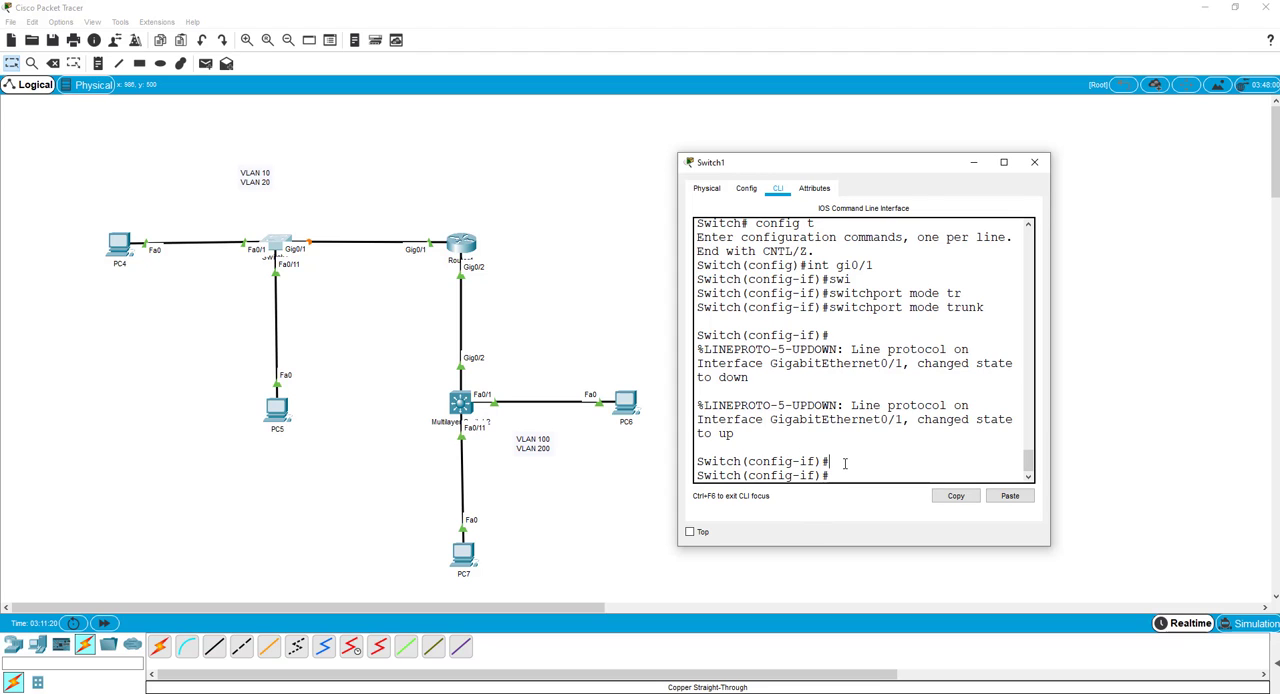
Leave the gi0/1 interface configuration and create VLAN 10 named NET10 on Switch1.
{"action": "key", "text": "Return"}
{"action": "key", "text": "Return"}
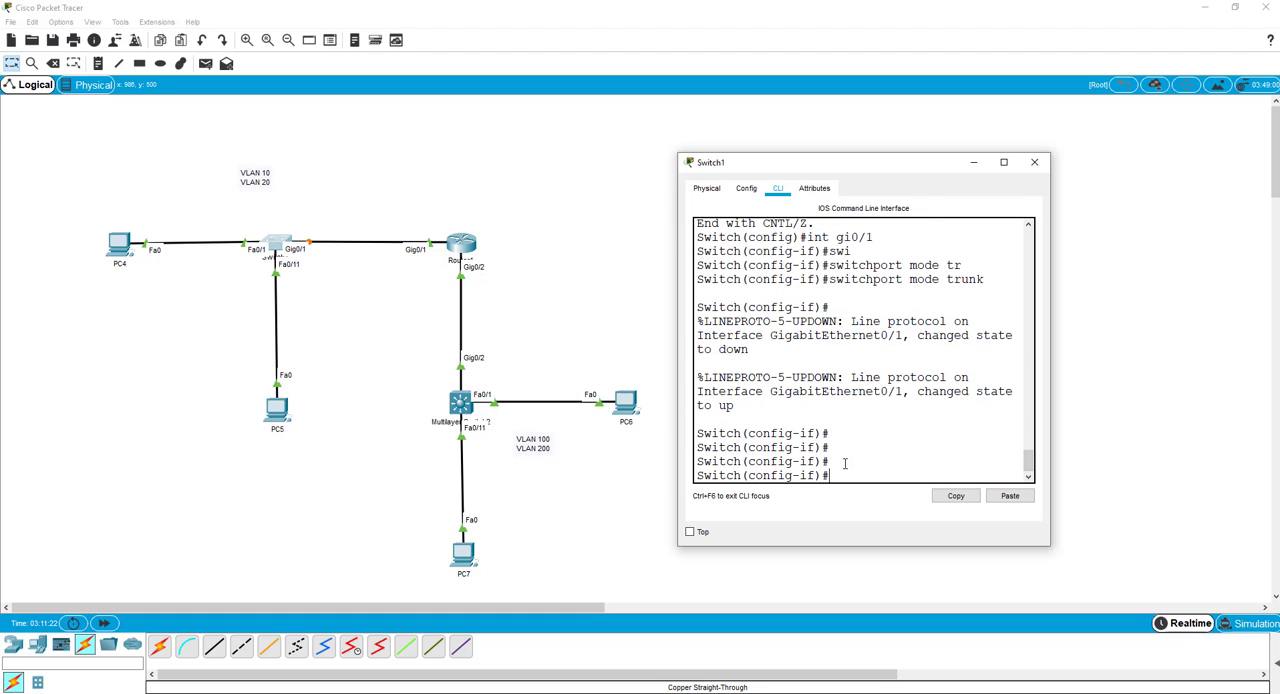
{"action": "type", "text": "exit"}
{"action": "key", "text": "Return"}
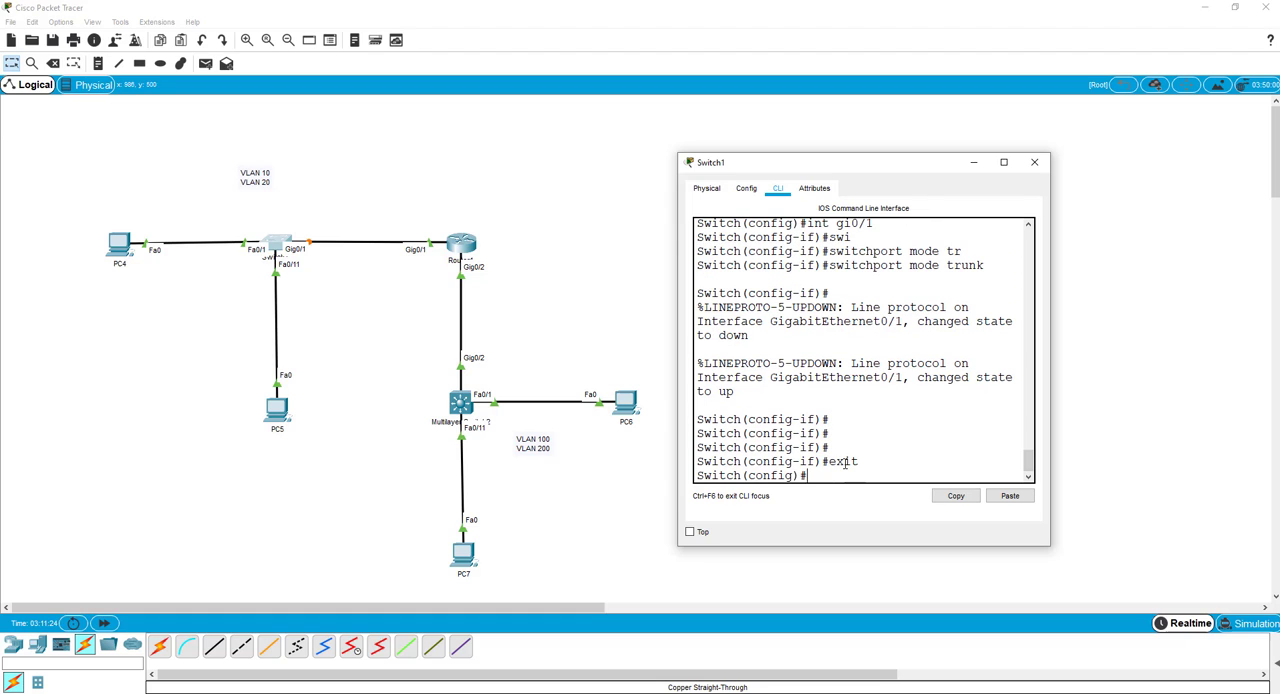
{"action": "type", "text": "vlan 10"}
{"action": "key", "text": "Return"}
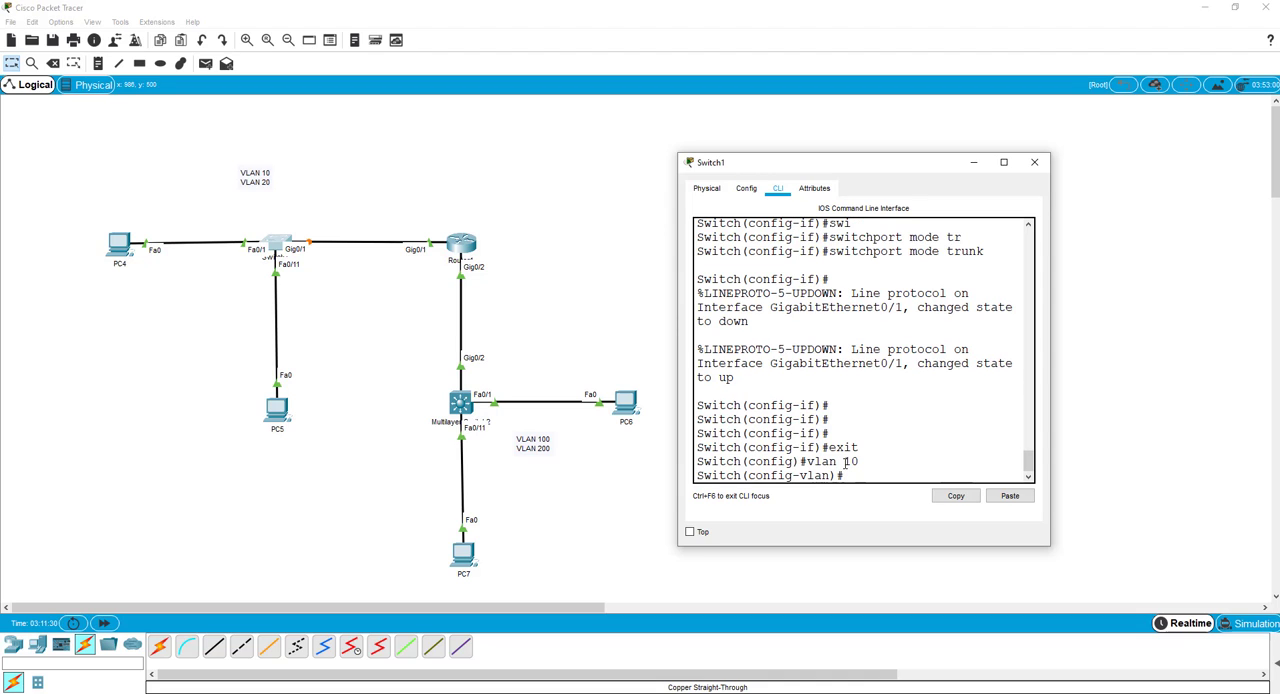
{"action": "type", "text": "name NET100"}
{"action": "key", "text": "Return"}
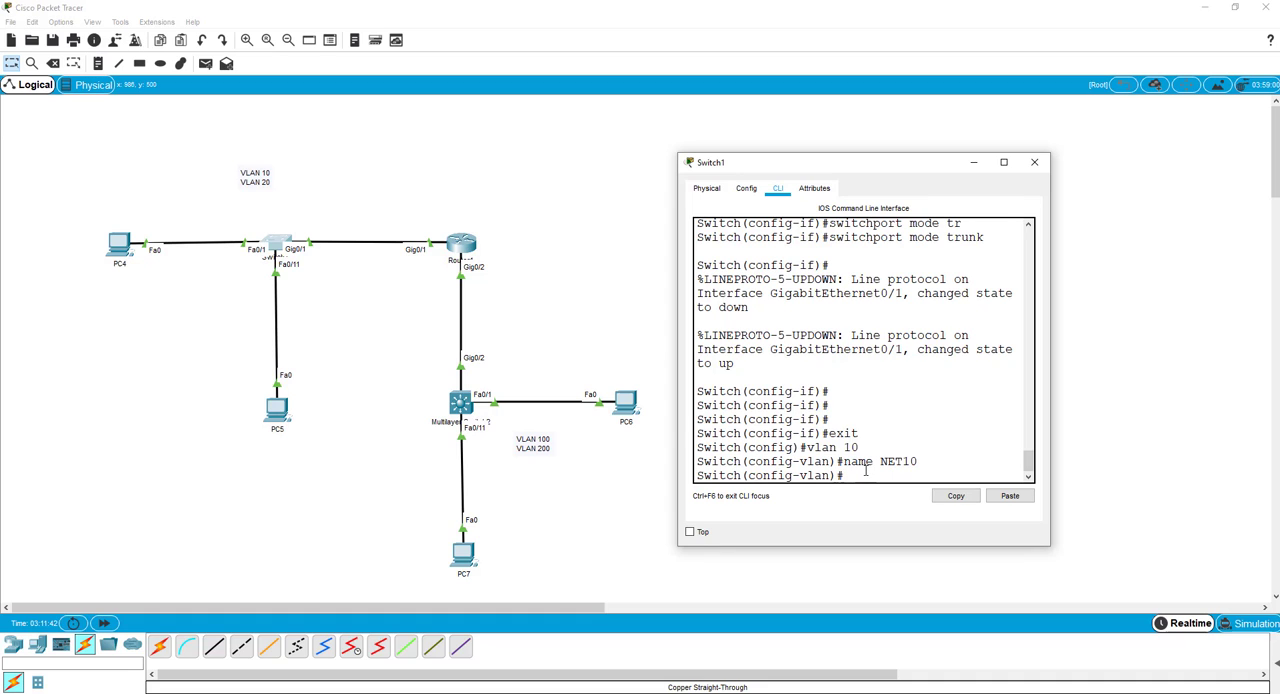
Display Switch1's running configuration with do show run and examine it for VLAN and interface entries.
{"action": "type", "text": "do show run"}
{"action": "key", "text": "Return"}
{"action": "key", "text": "space"}
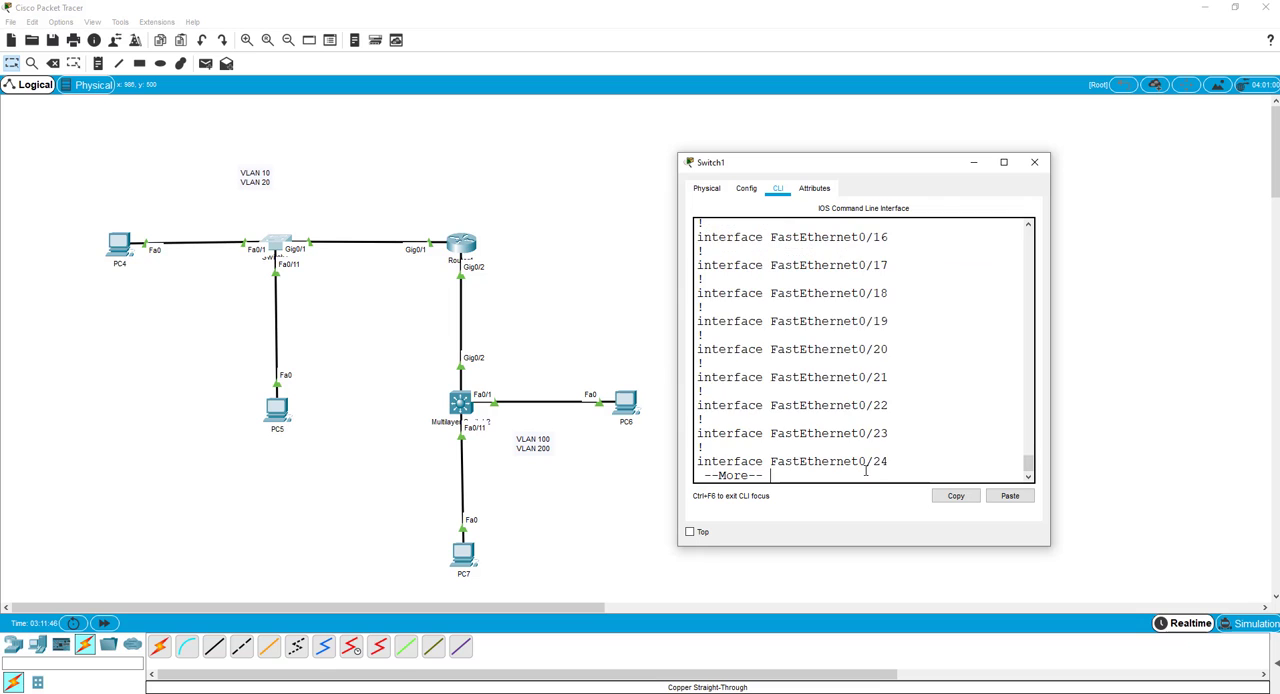
{"action": "key", "text": "space"}
{"action": "scroll", "coordinate": [788, 400], "scroll_direction": "up", "scroll_amount": 3}
{"action": "scroll", "coordinate": [788, 400], "scroll_direction": "down", "scroll_amount": 3}
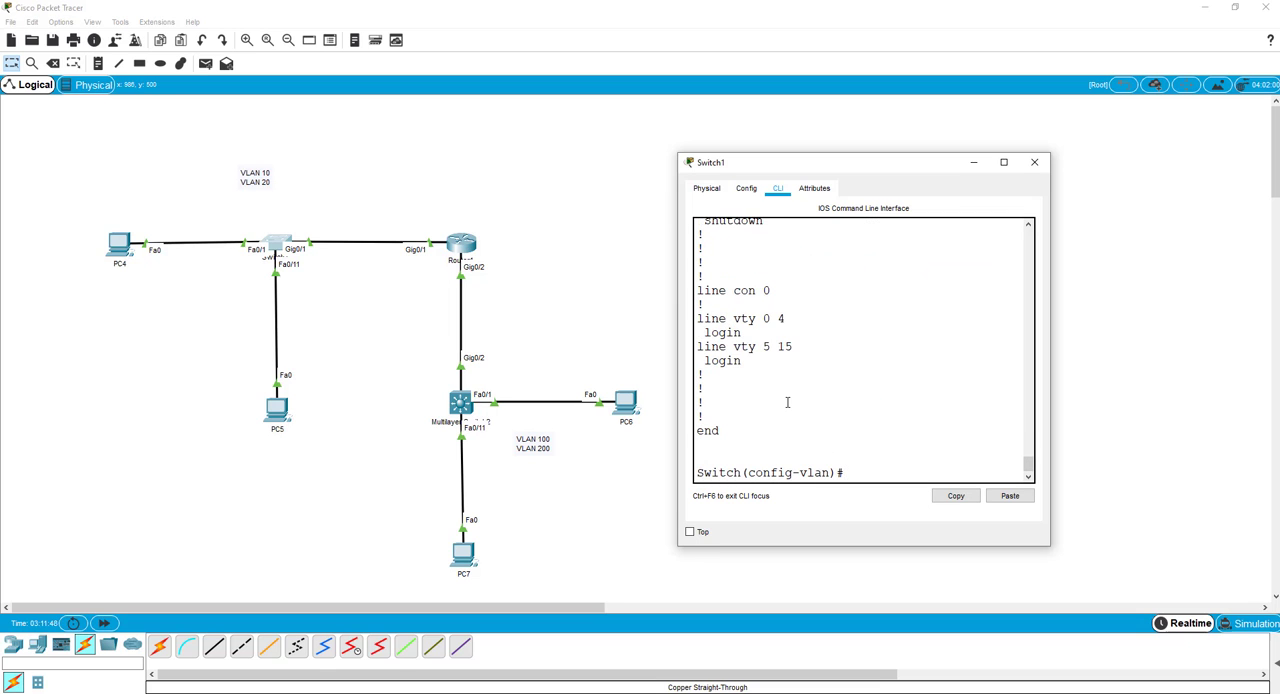
{"action": "scroll", "coordinate": [789, 402], "scroll_direction": "up", "scroll_amount": 2}
{"action": "scroll", "coordinate": [789, 402], "scroll_direction": "up", "scroll_amount": 2}
{"action": "scroll", "coordinate": [789, 402], "scroll_direction": "down", "scroll_amount": 5}
{"action": "scroll", "coordinate": [789, 402], "scroll_direction": "up", "scroll_amount": 5}
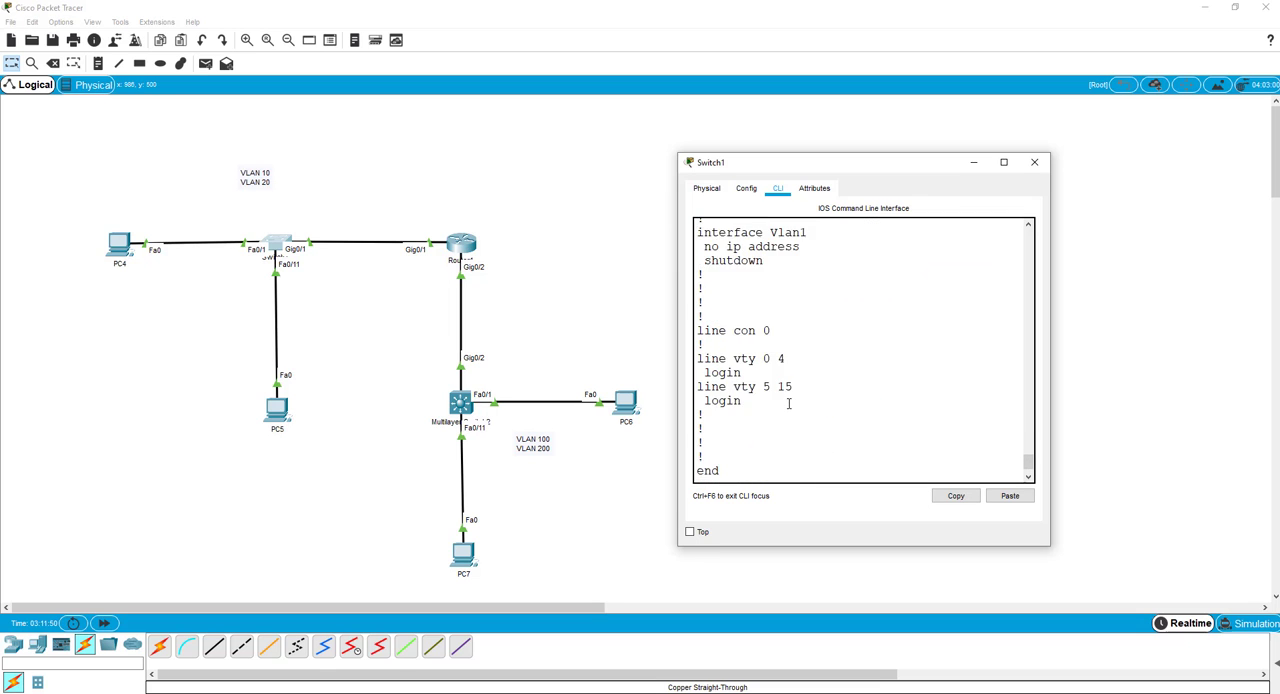
{"action": "scroll", "coordinate": [789, 402], "scroll_direction": "up", "scroll_amount": 20}
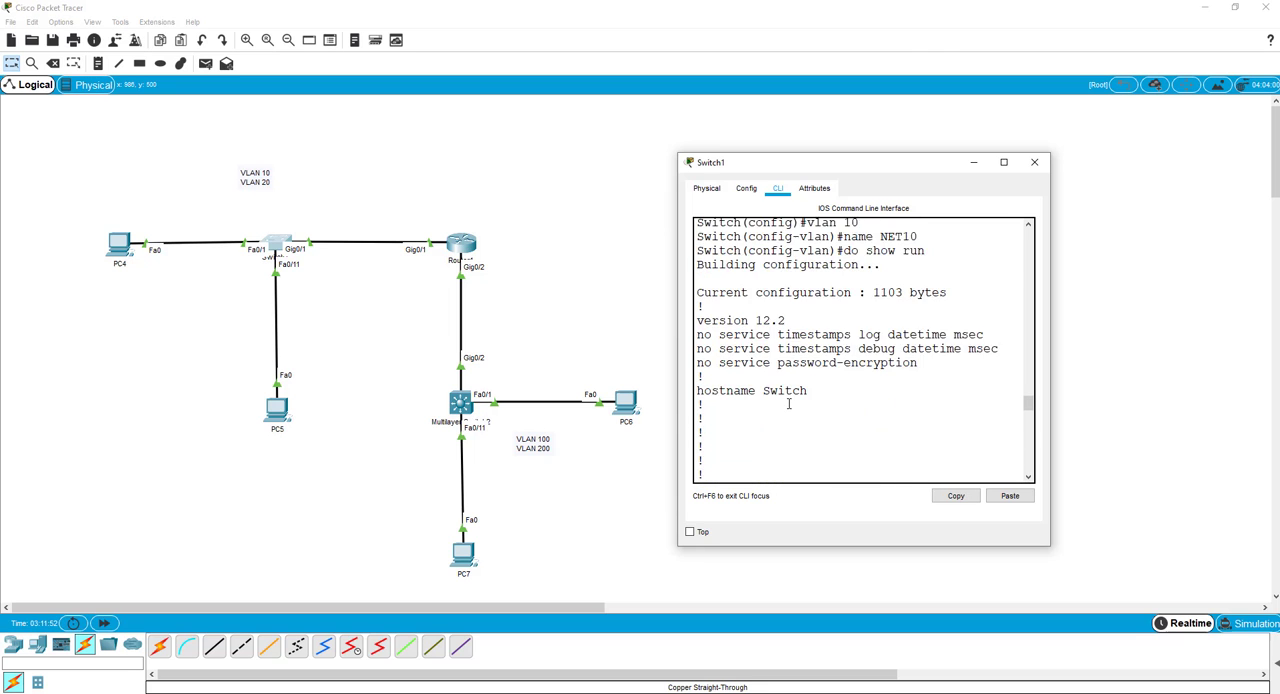
{"action": "scroll", "coordinate": [788, 403], "scroll_direction": "up", "scroll_amount": 1}
{"action": "scroll", "coordinate": [788, 403], "scroll_direction": "down", "scroll_amount": 10}
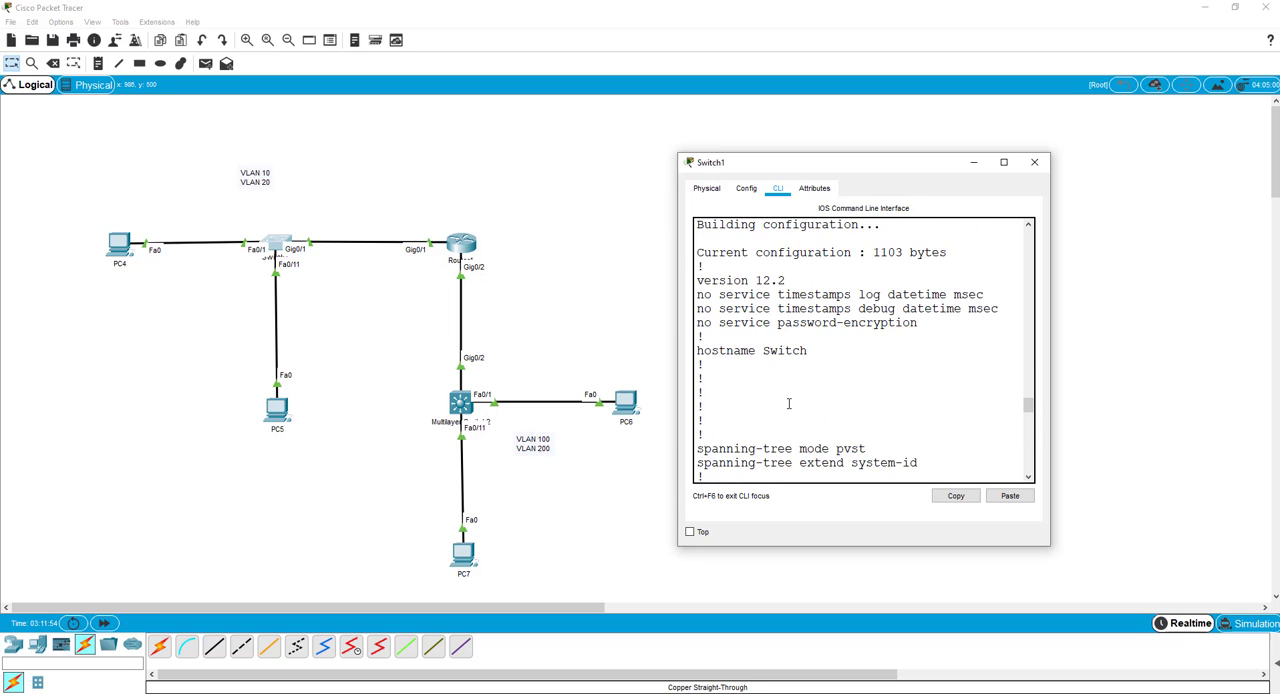
{"action": "scroll", "coordinate": [789, 402], "scroll_direction": "down", "scroll_amount": 2}
{"action": "scroll", "coordinate": [789, 403], "scroll_direction": "up", "scroll_amount": 1}
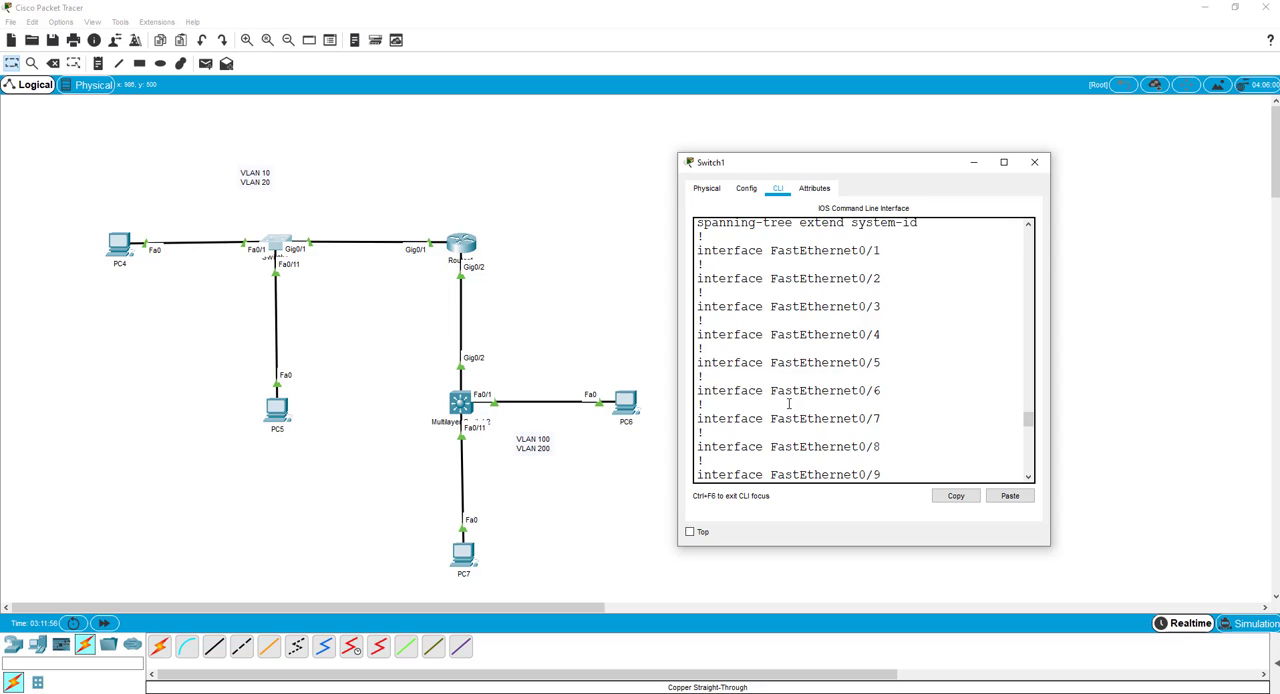
List Switch1's VLANs with do show vlan brief and widen the CLI window to read the table.
{"action": "type", "text": "do show vlan "}
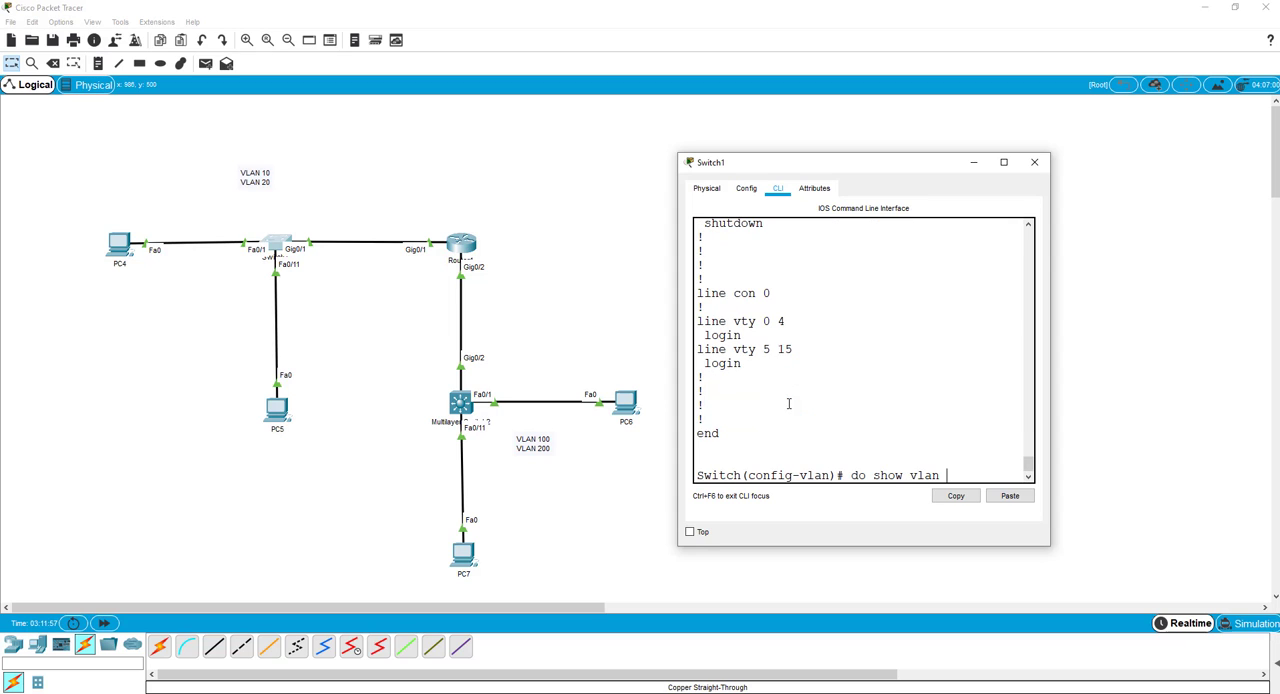
{"action": "type", "text": "brief"}
{"action": "key", "text": "Return"}
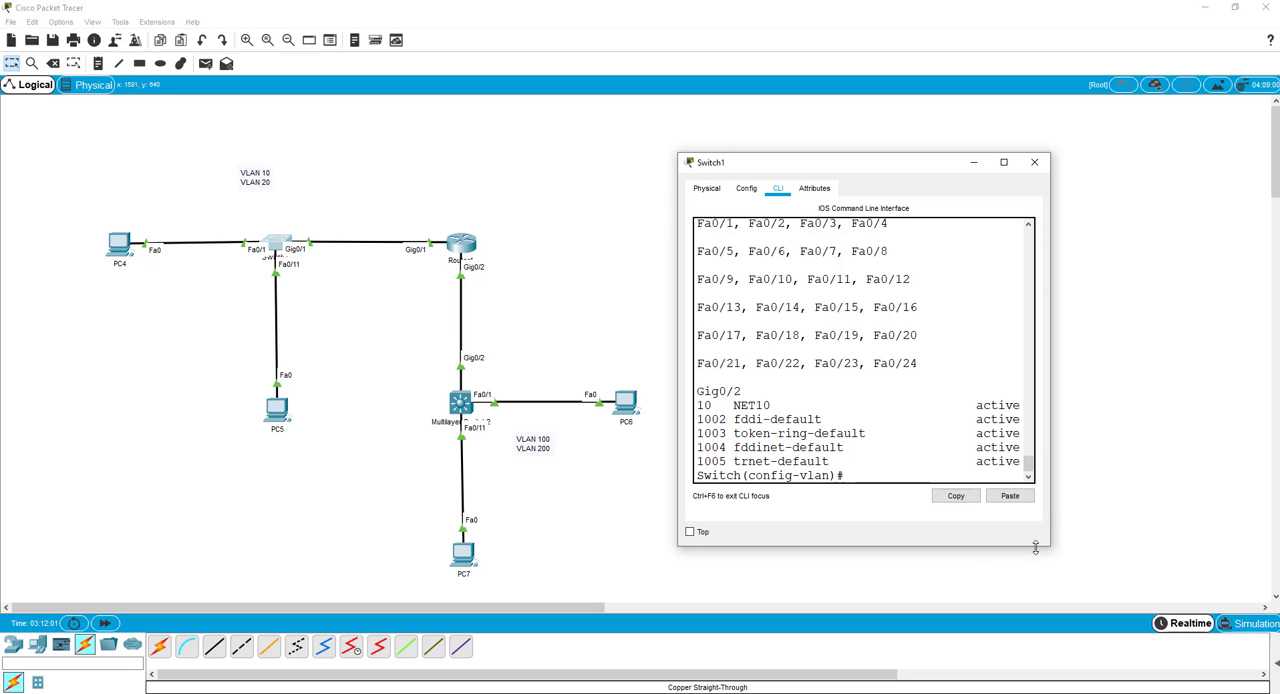
{"action": "left_click_drag", "start_coordinate": [1049, 547], "coordinate": [1170, 543]}
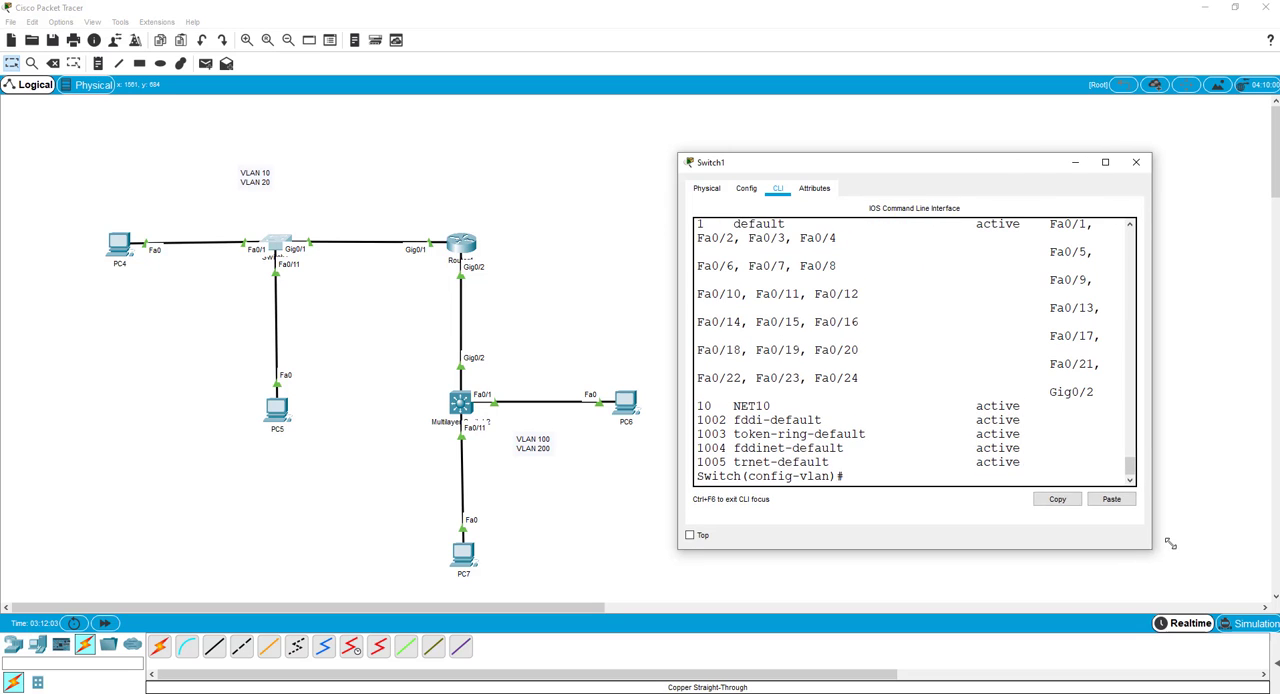
{"action": "key", "text": "Return"}
{"action": "key", "text": "Return"}
{"action": "key", "text": "Return"}
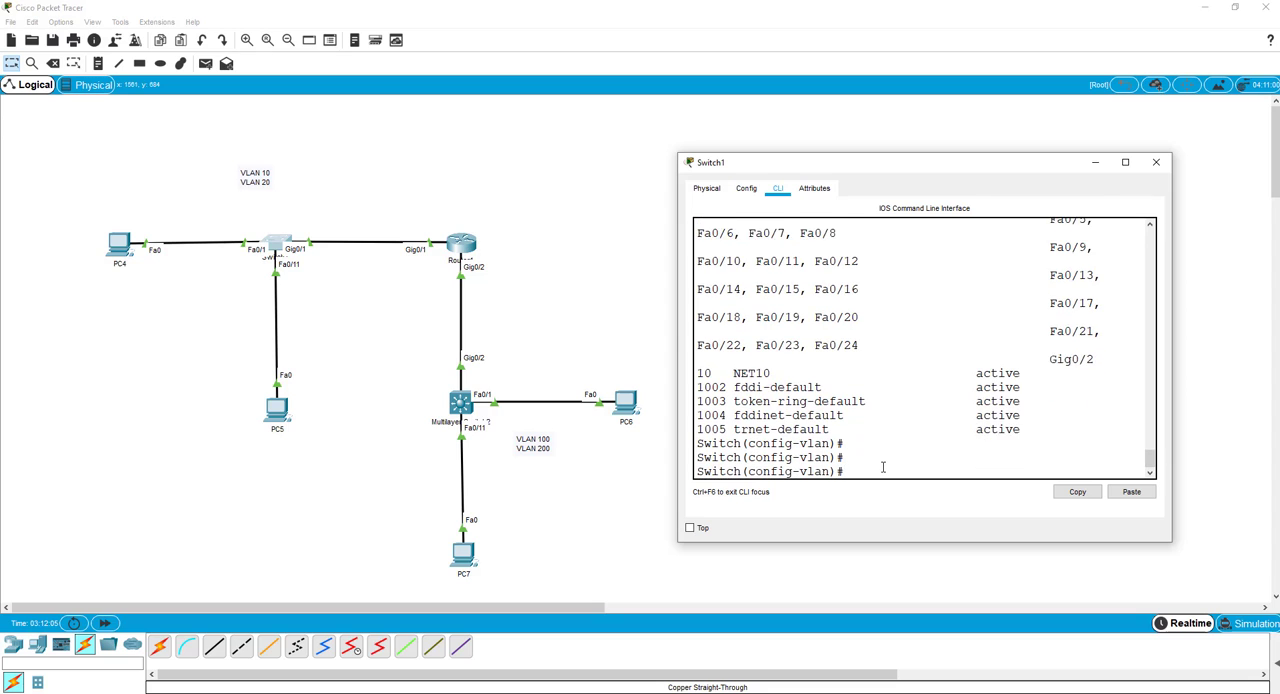
Leave the VLAN 10 configuration and create VLAN 20 named NET20 on Switch1.
{"action": "type", "text": "exit"}
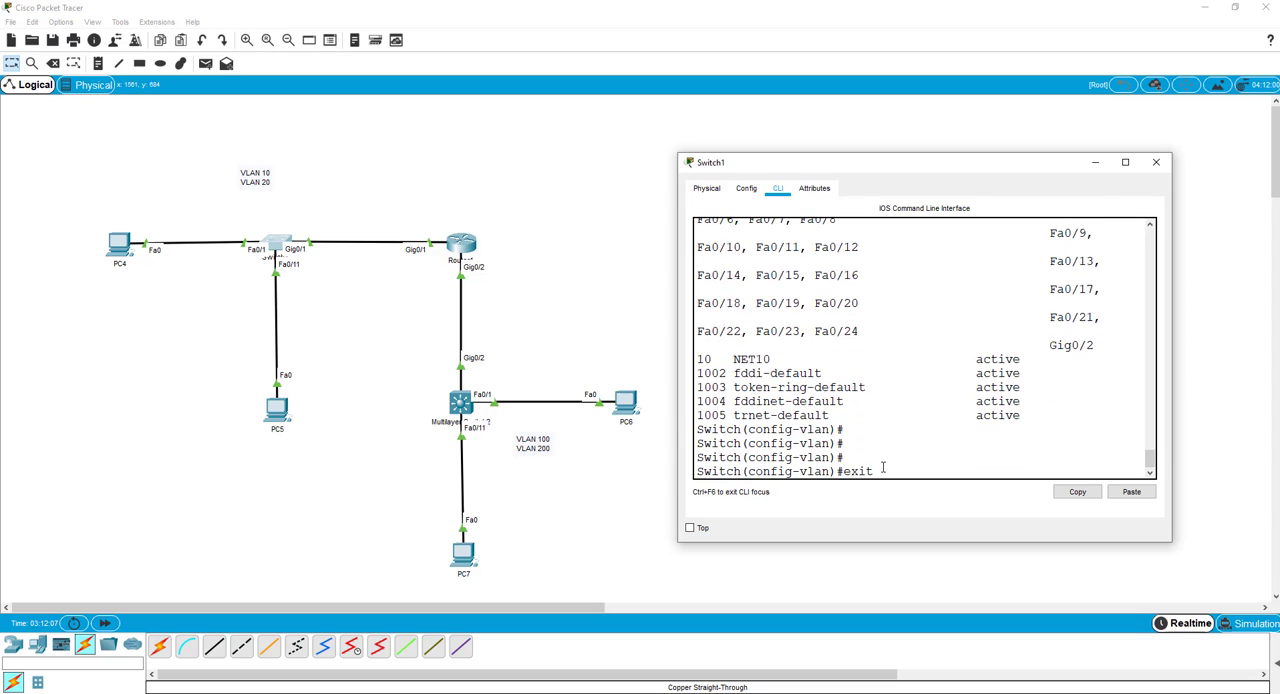
{"action": "key", "text": "Return"}
{"action": "type", "text": "vlan"}
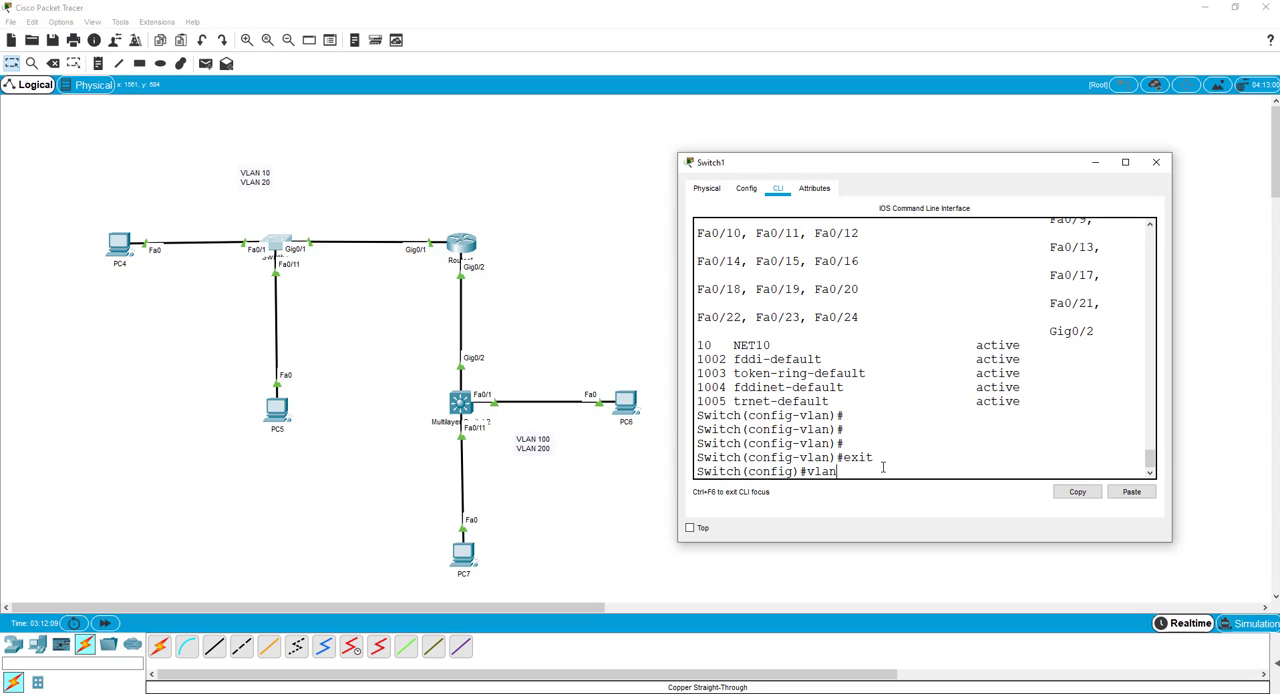
{"action": "type", "text": " 20"}
{"action": "key", "text": "Return"}
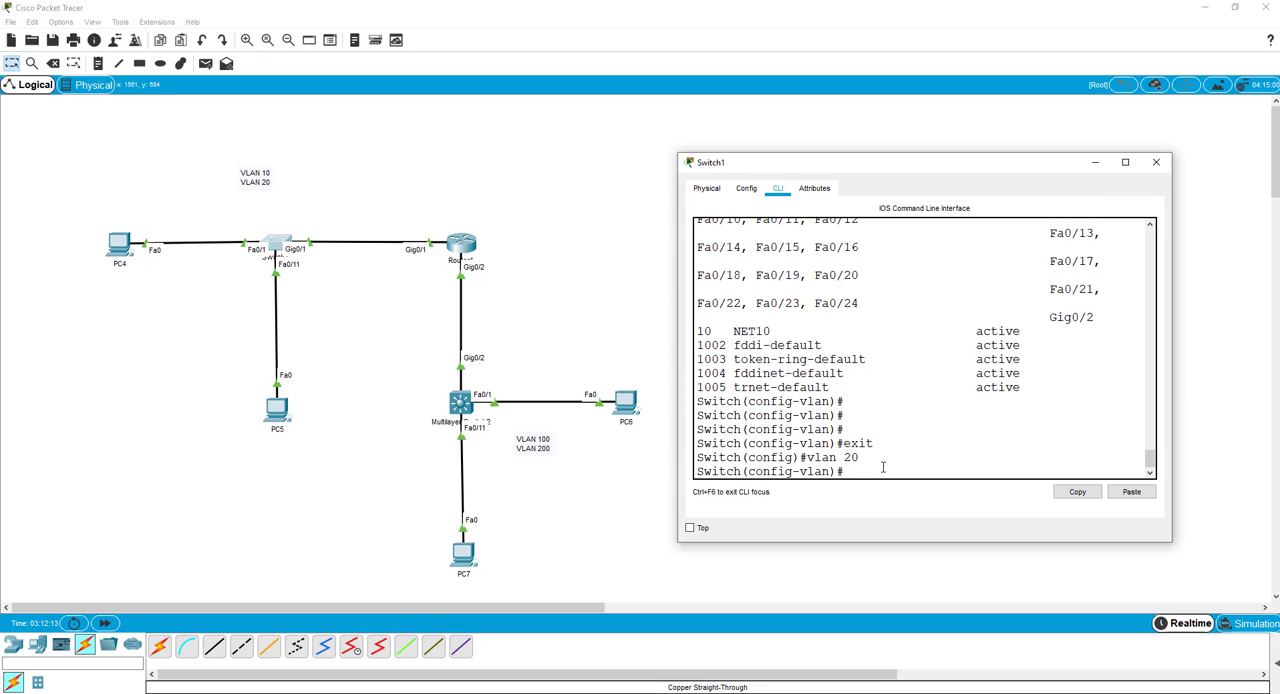
{"action": "type", "text": "name NET20"}
{"action": "key", "text": "Return"}
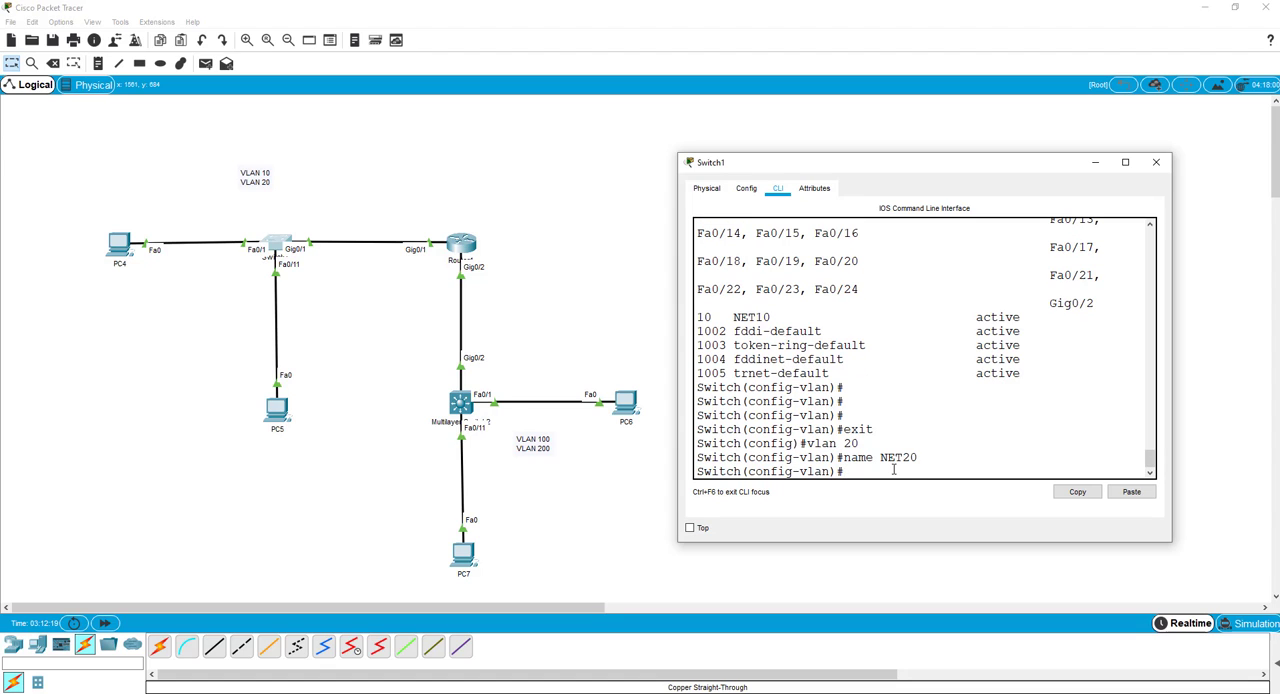
Run do show vlan brief on Switch1 and examine the NET10 and NET20 entries and the port assignments.
{"action": "type", "text": "do show vlan brief"}
{"action": "key", "text": "Return"}
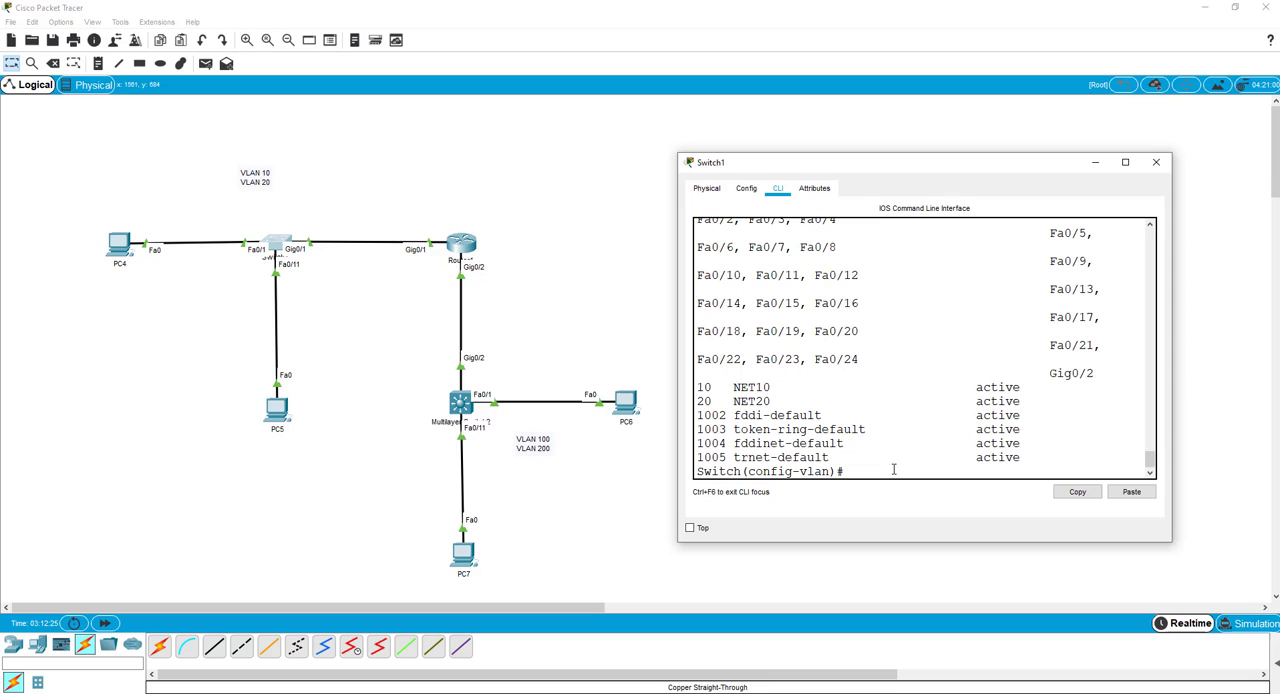
{"action": "scroll", "coordinate": [788, 421], "scroll_direction": "up", "scroll_amount": 1}
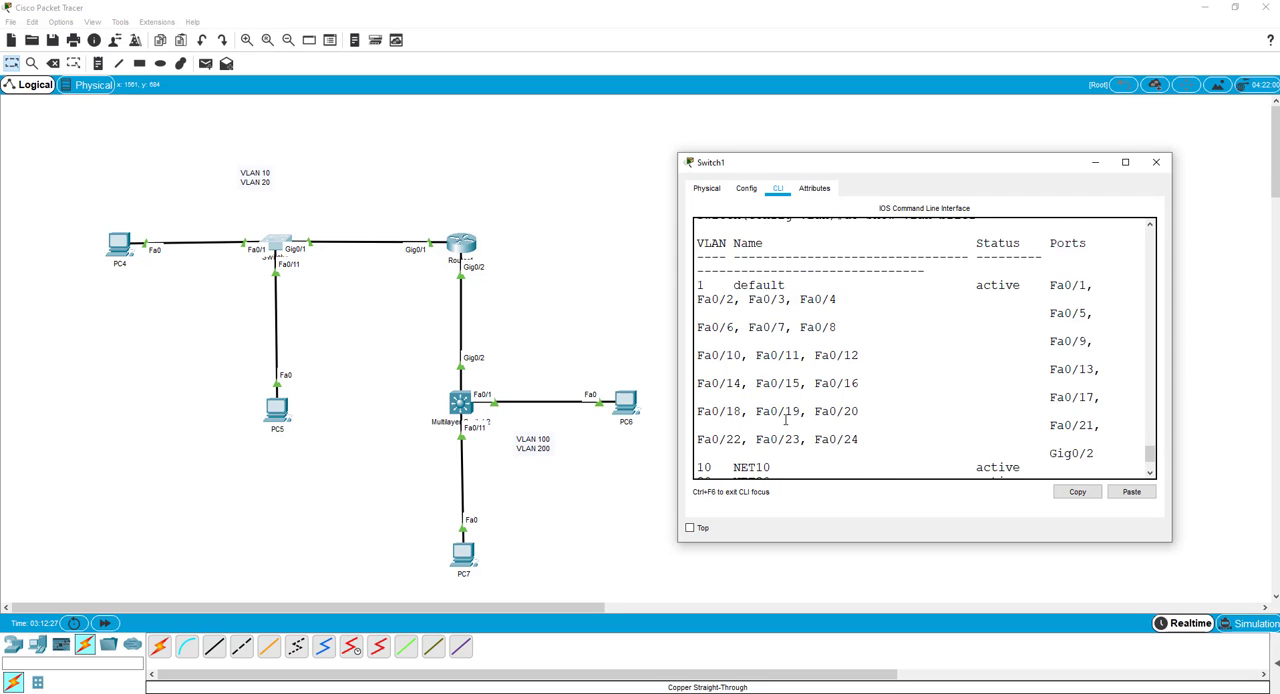
{"action": "scroll", "coordinate": [786, 421], "scroll_direction": "down", "scroll_amount": 1}
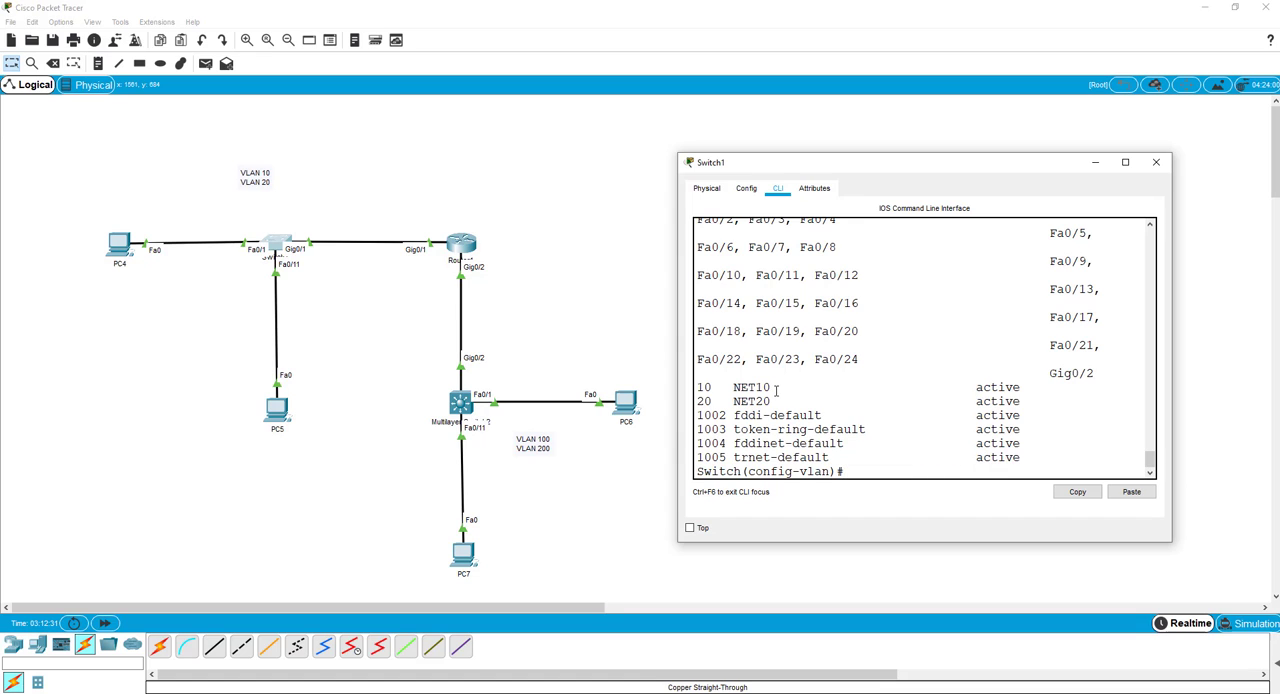
Return to global configuration mode and create Switch1's VLAN 10 interface with int vlan 10.
{"action": "type", "text": "exit"}
{"action": "key", "text": "Return"}
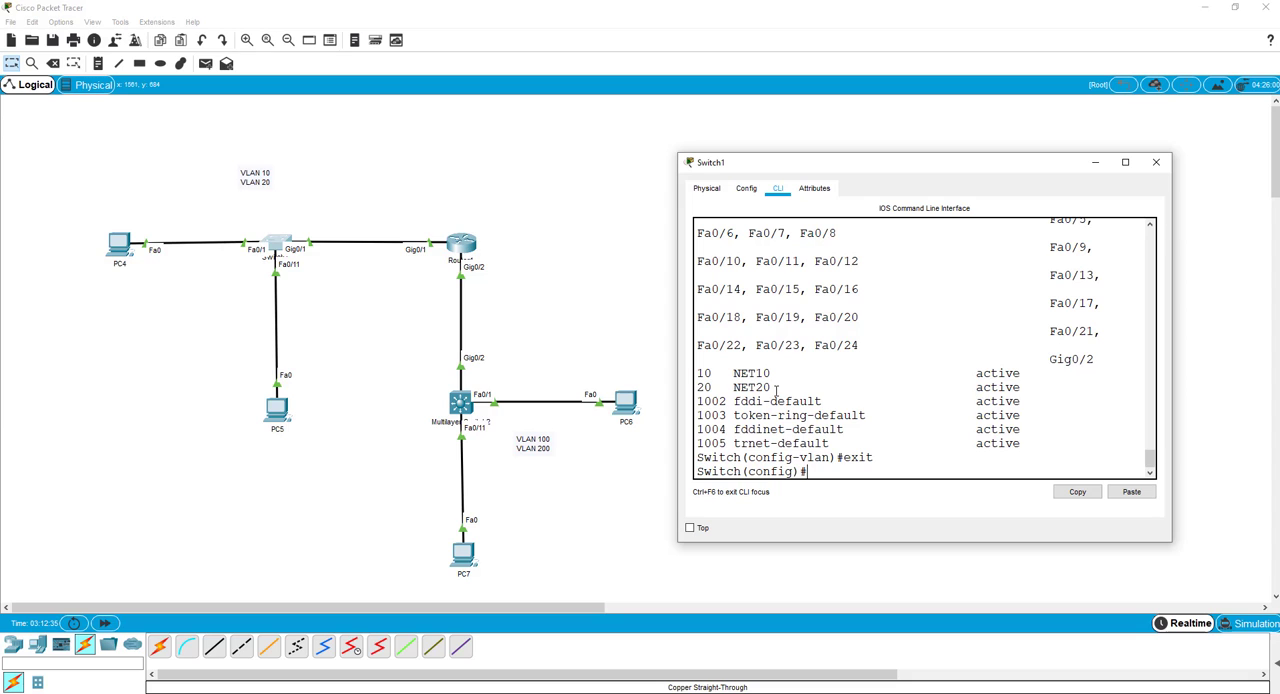
{"action": "type", "text": "int vlan 10"}
{"action": "key", "text": "Return"}
{"action": "key", "text": "Return"}
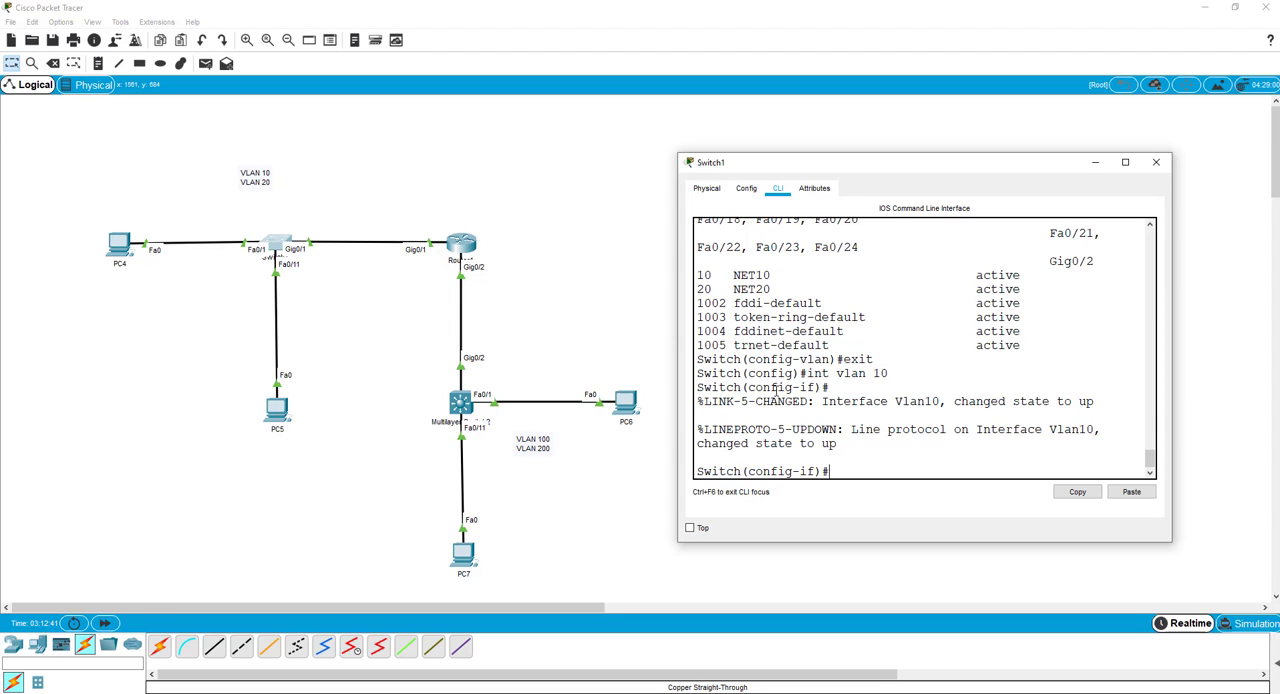
Assign IP address 192.168.10.10 with mask 255.255.255.0 to Switch1's VLAN 10 interface.
{"action": "type", "text": "ip ad"}
{"action": "key", "text": "Tab"}
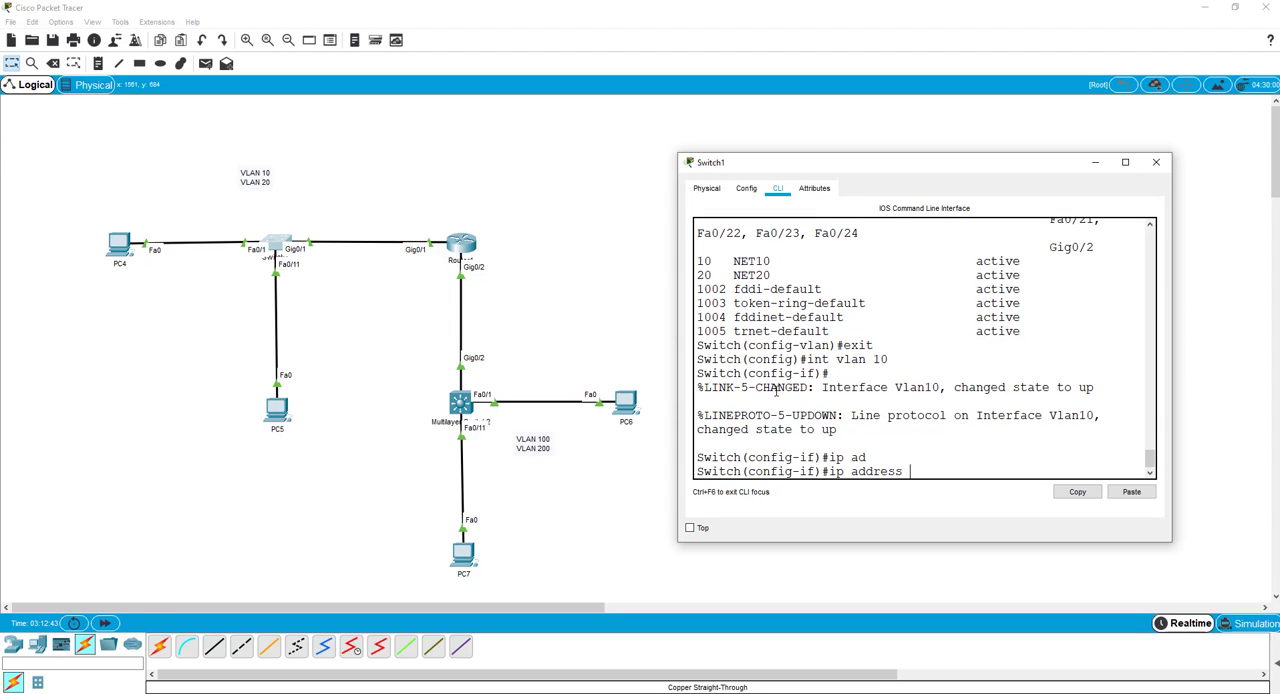
{"action": "type", "text": "192.168.10.10 255.255.25"}
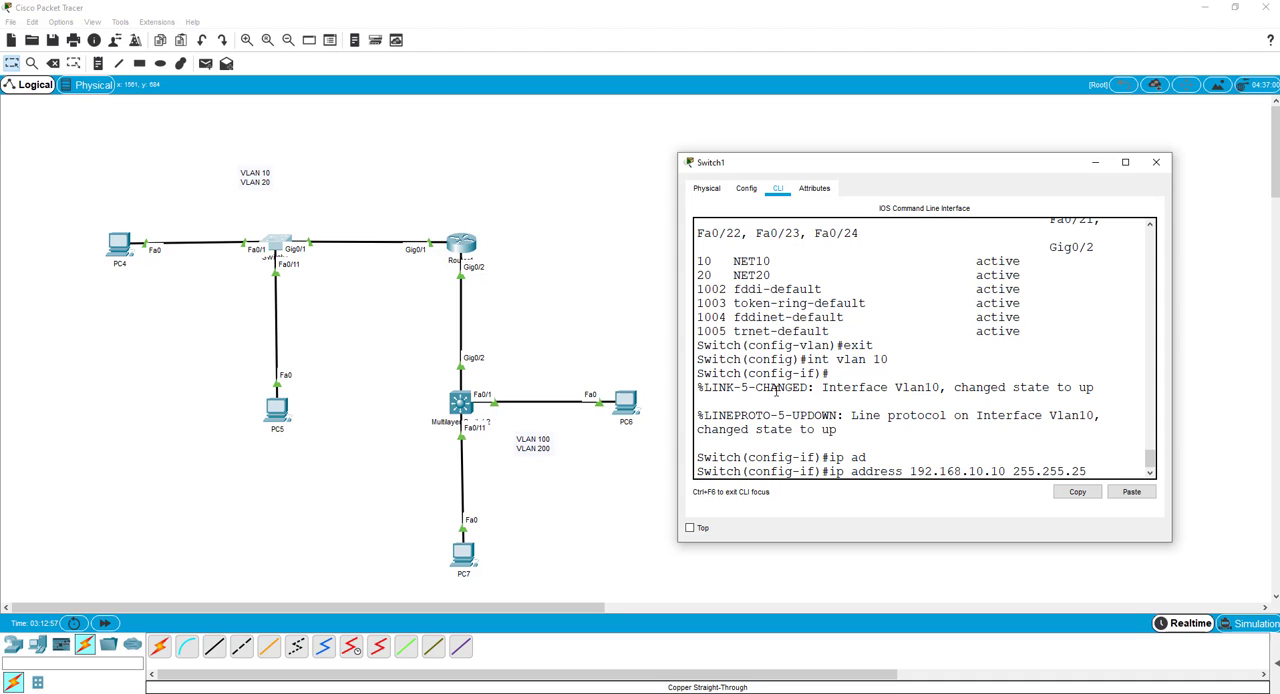
{"action": "type", "text": "5.0"}
{"action": "key", "text": "Return"}
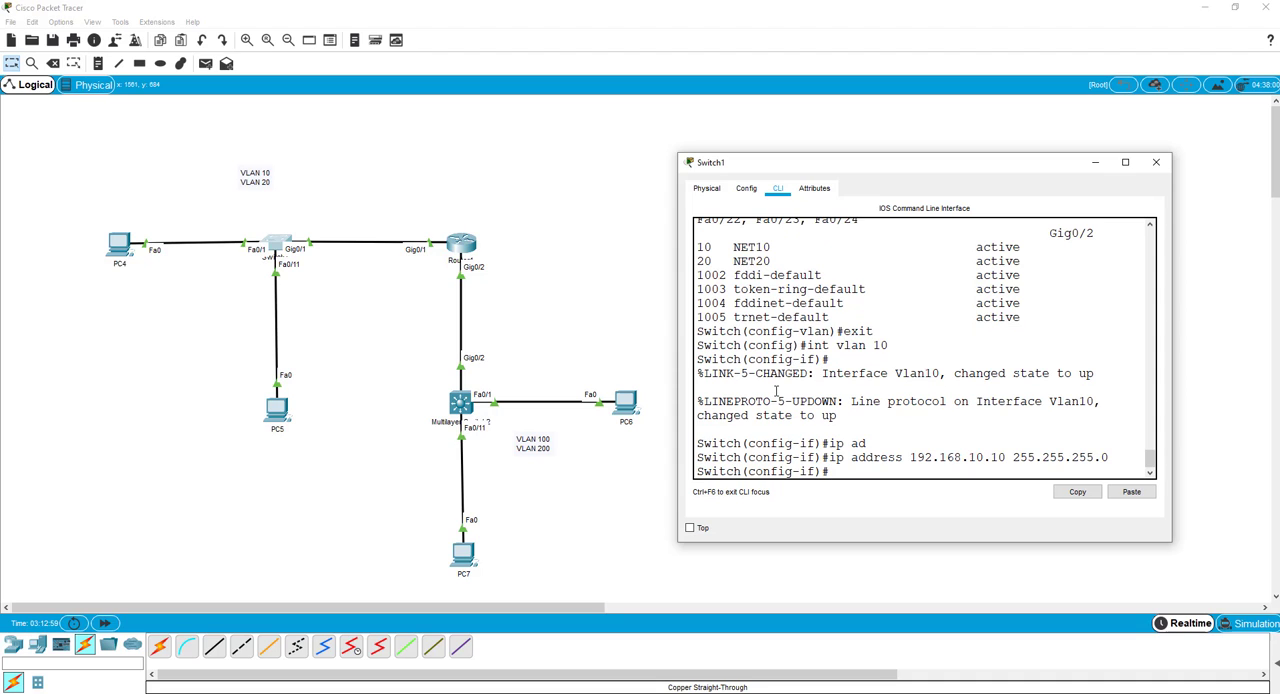
Create Switch1's VLAN 20 interface with interface vlan 20.
{"action": "type", "text": "interface vlan 20"}
{"action": "key", "text": "Return"}
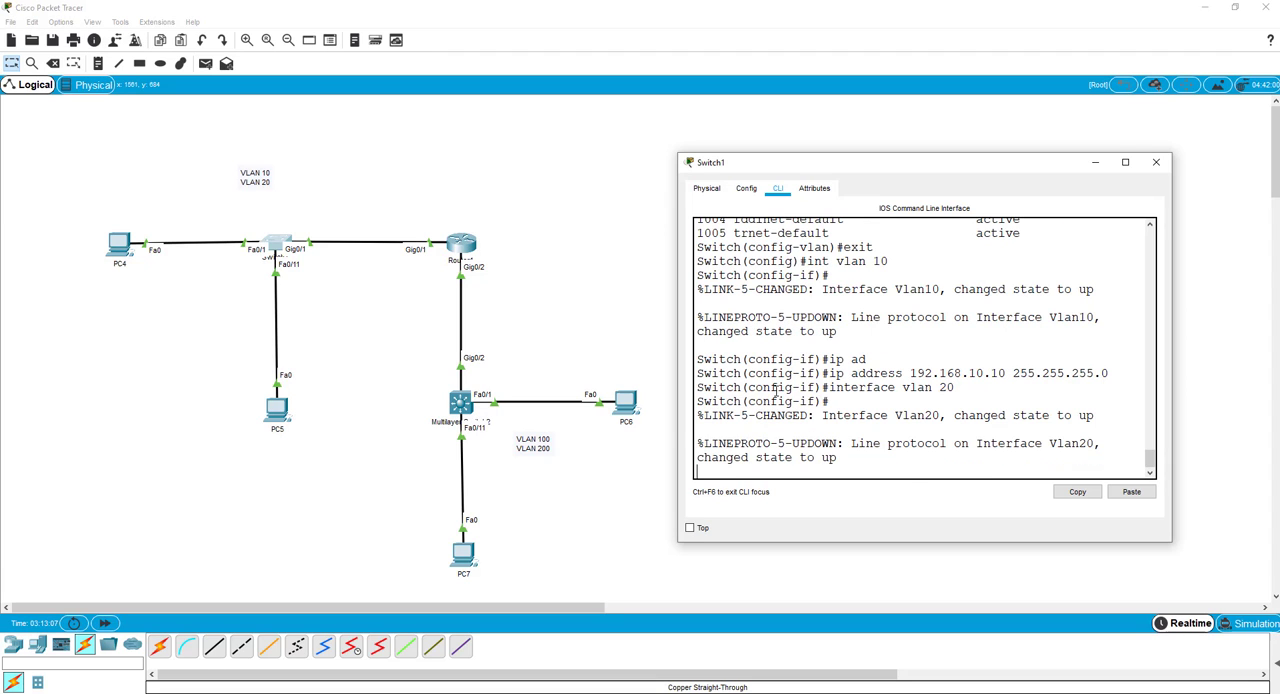
Try to assign IP address 192.168.20.10 to the VLAN 20 interface without a subnet mask.
{"action": "type", "text": "ip add"}
{"action": "key", "text": "Tab"}
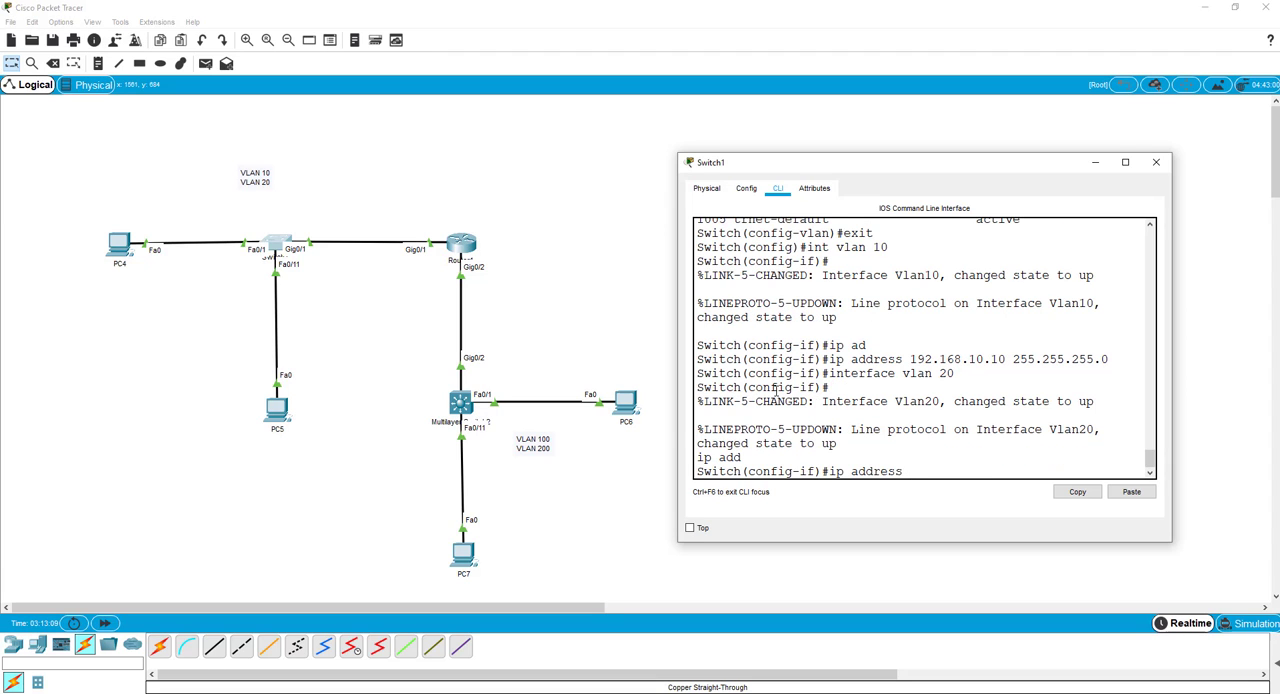
{"action": "type", "text": "192.168.20.10"}
{"action": "key", "text": "Return"}
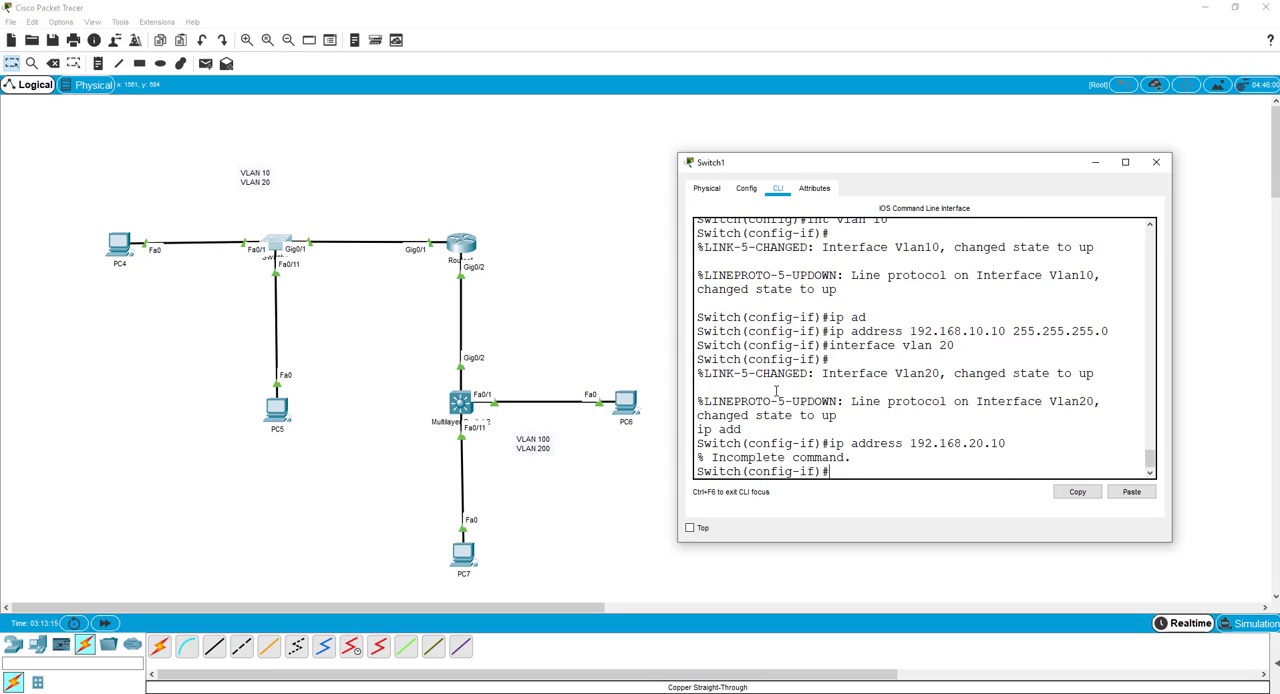
Try to assign 192.168.20.10 with mask 255.255.25.0 to the VLAN 20 interface.
{"action": "key", "text": "Up"}
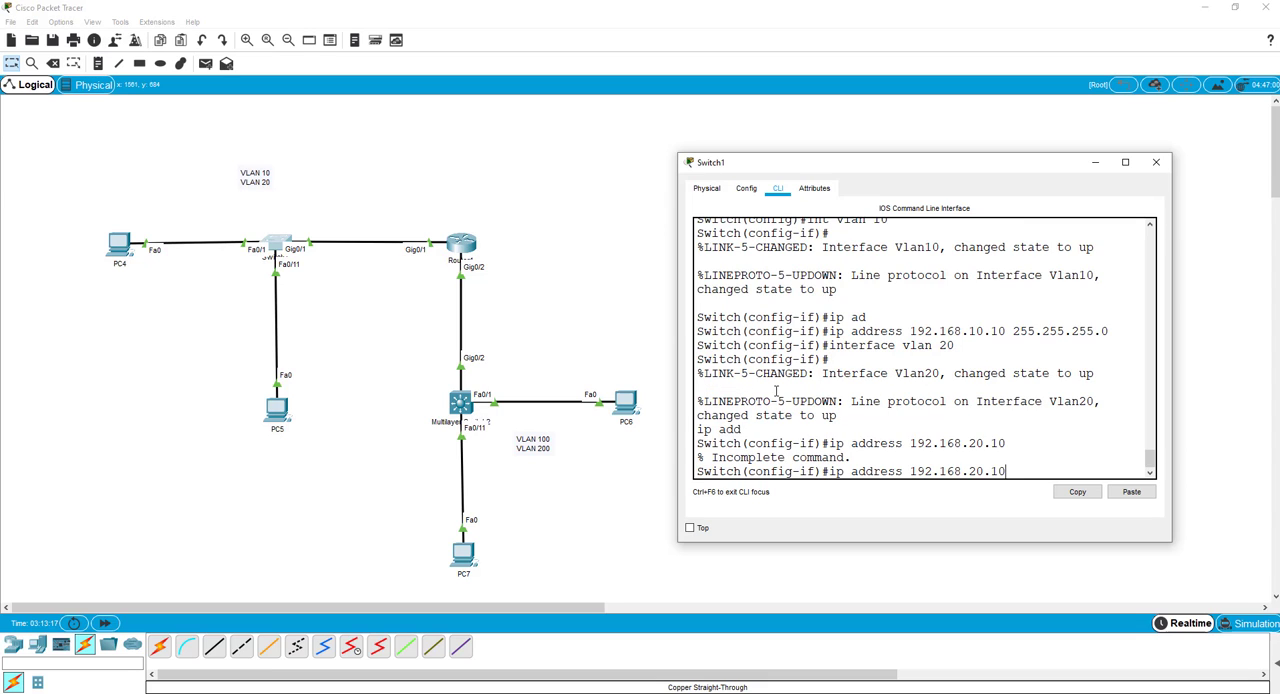
{"action": "type", "text": "255.255.215"}
{"action": "key", "text": "BackSpace"}
{"action": "type", "text": "5.0"}
{"action": "key", "text": "Return"}
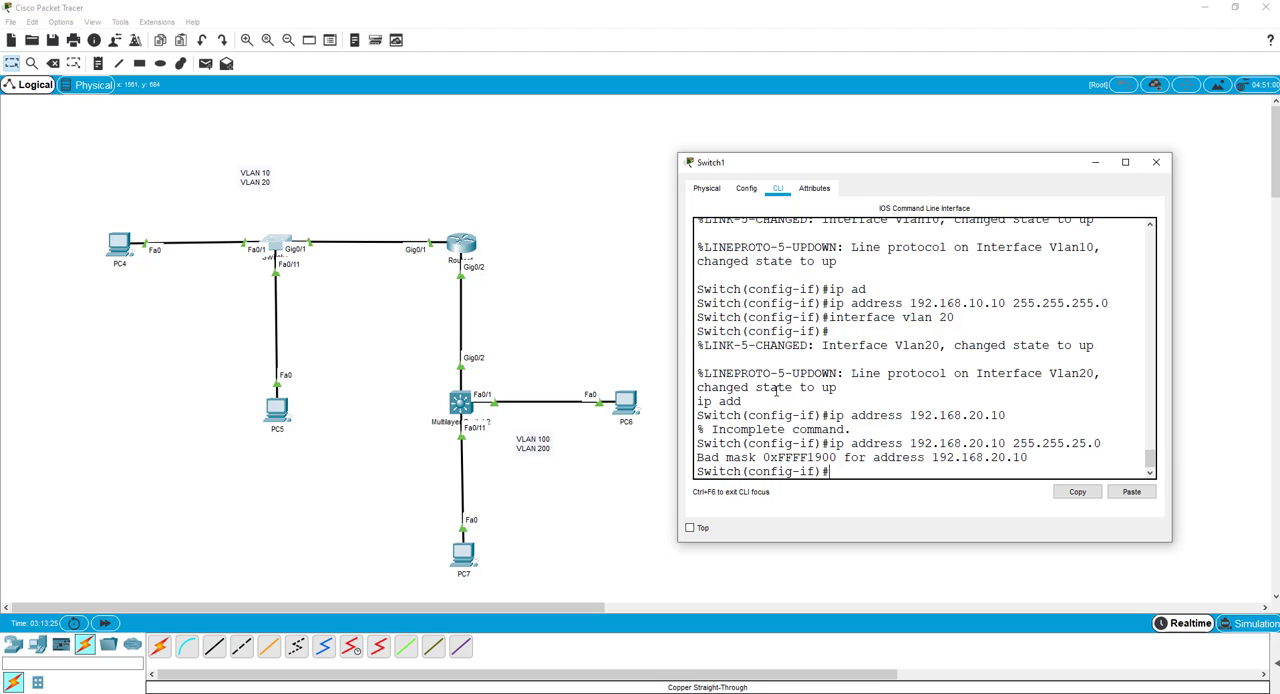
Assign IP address 192.168.20.10 with mask 255.255.255.0 to Switch1's VLAN 20 interface.
{"action": "key", "text": "Up"}
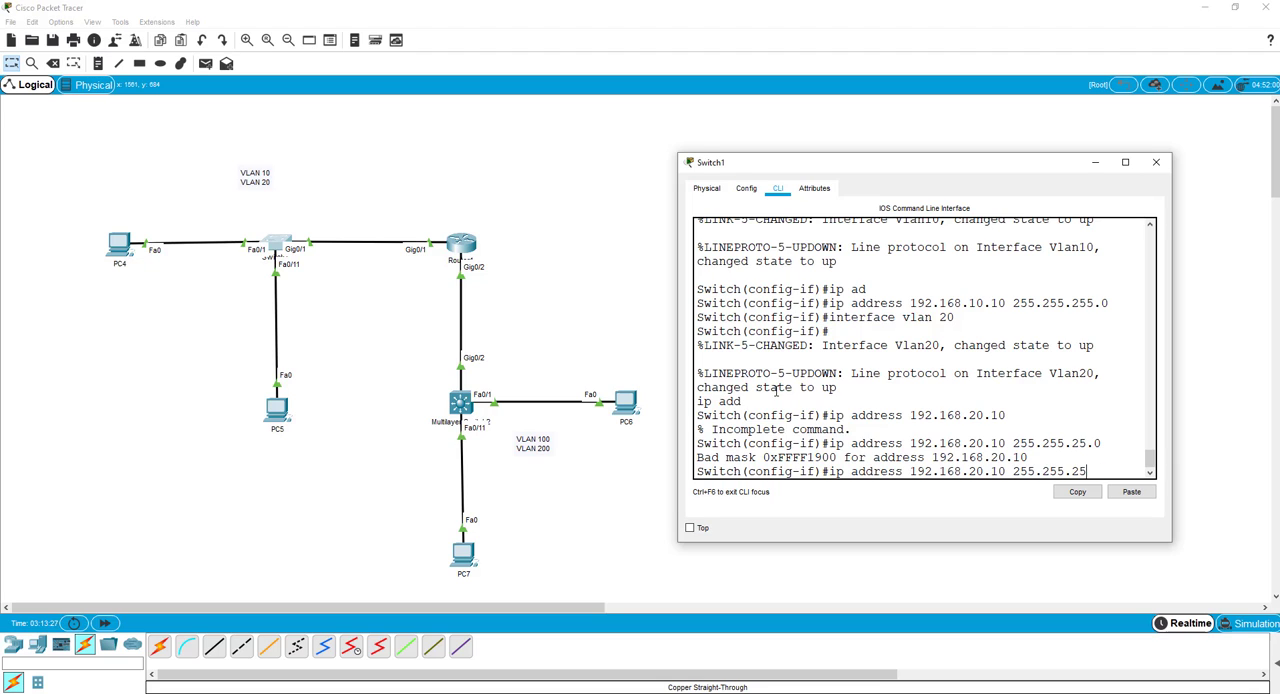
{"action": "type", "text": "5.0"}
{"action": "key", "text": "Return"}
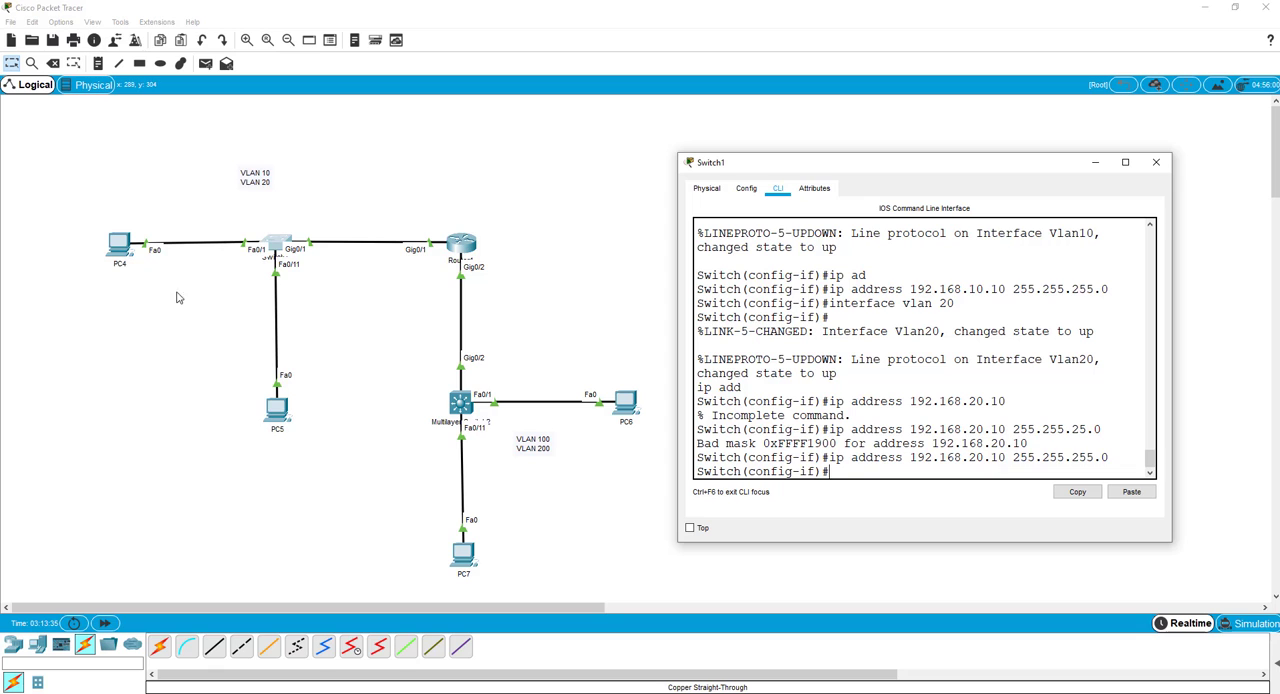
Try to get PC4's IPv4 settings through DHCP on FastEthernet0, and move its window clear of the topology.
{"action": "left_click", "coordinate": [120, 245]}
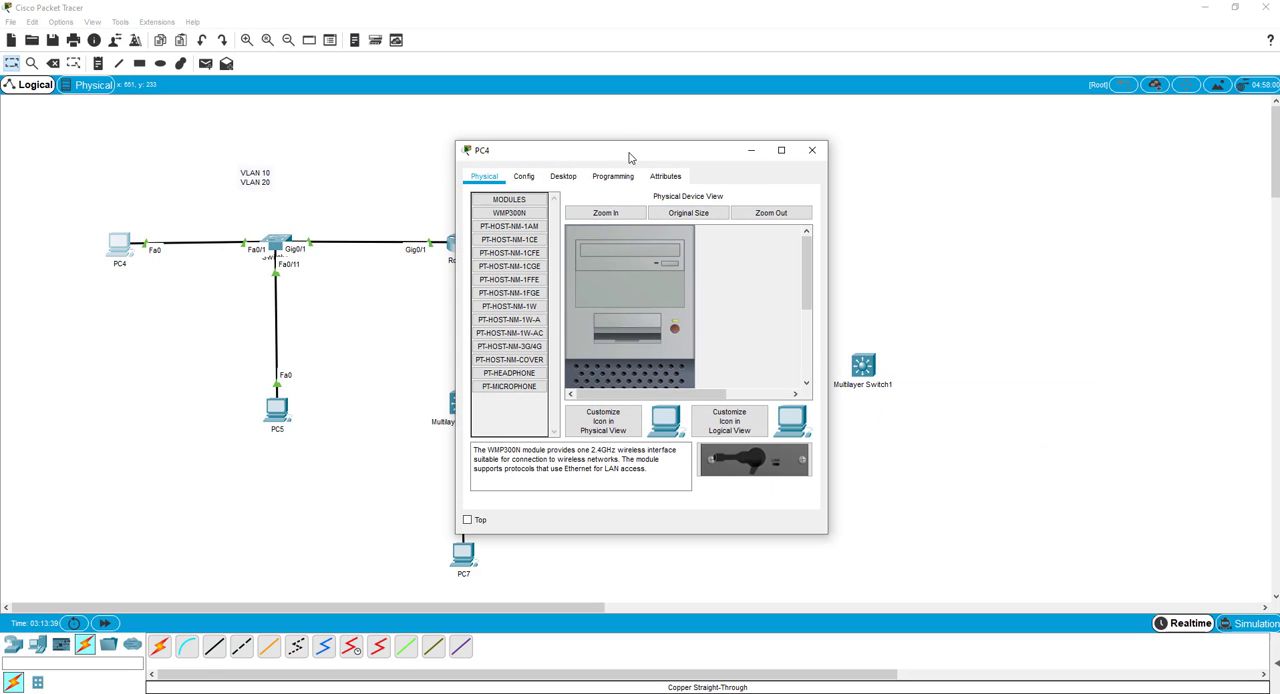
{"action": "left_click_drag", "start_coordinate": [629, 157], "coordinate": [578, 132]}
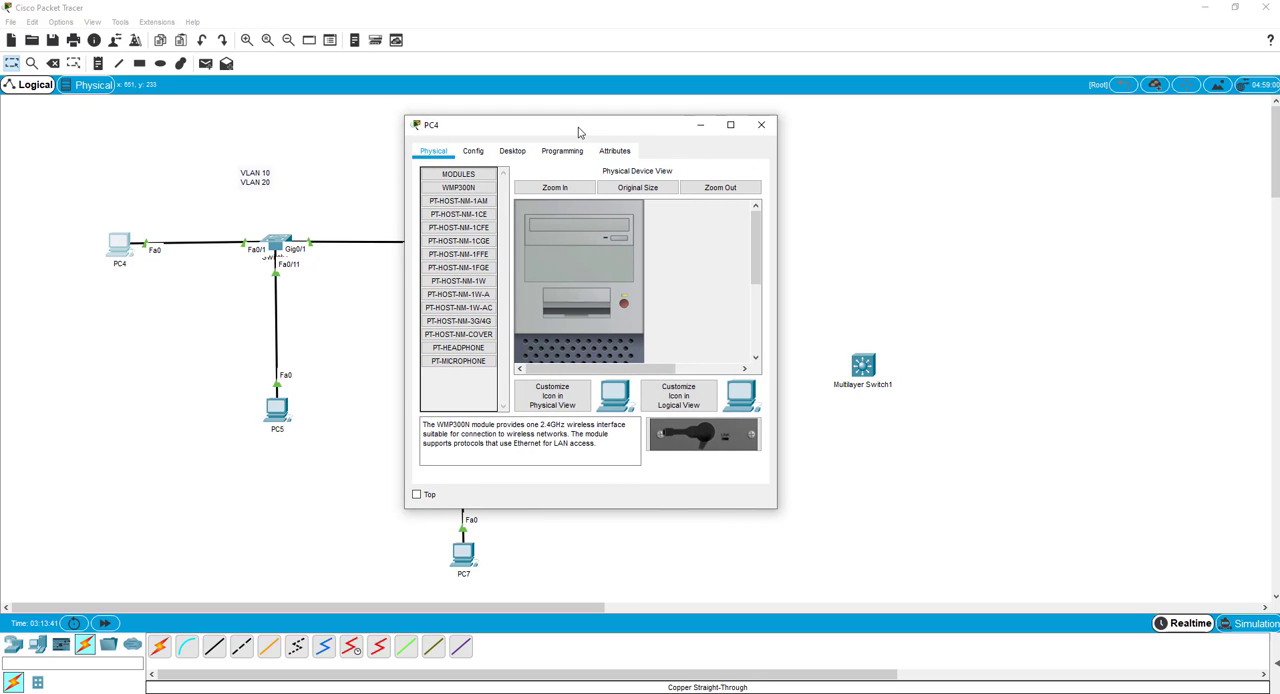
{"action": "left_click", "coordinate": [510, 155]}
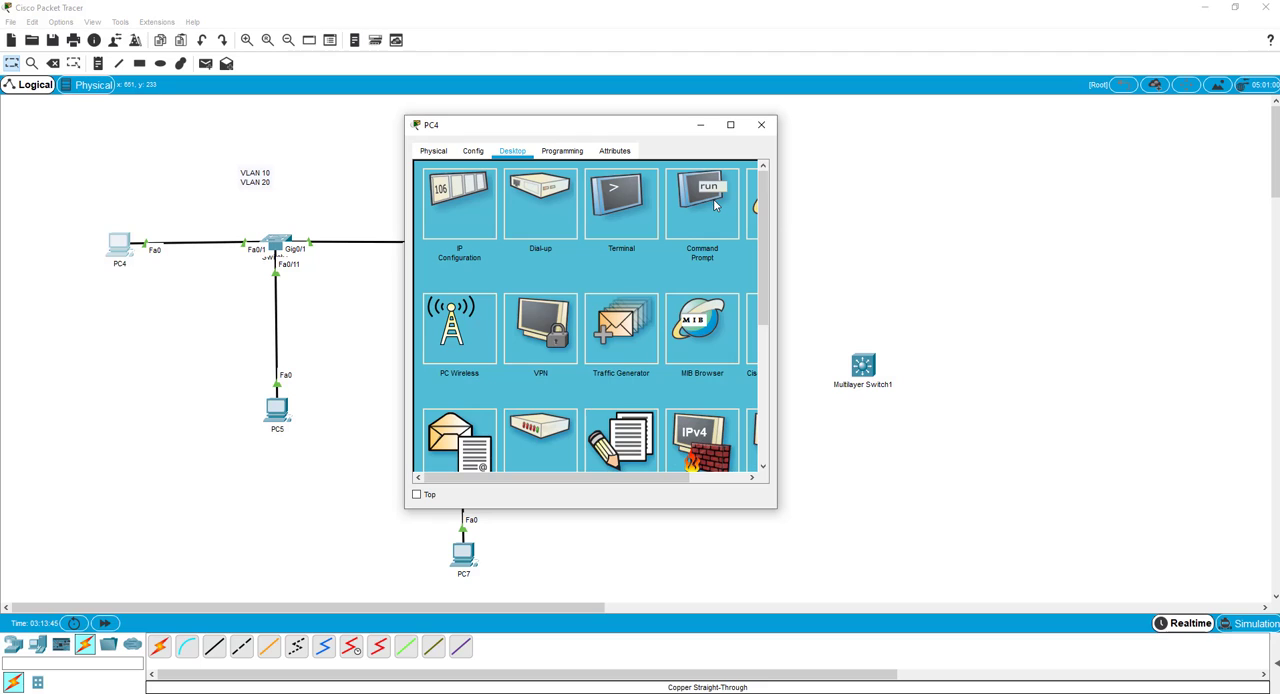
{"action": "left_click", "coordinate": [462, 203]}
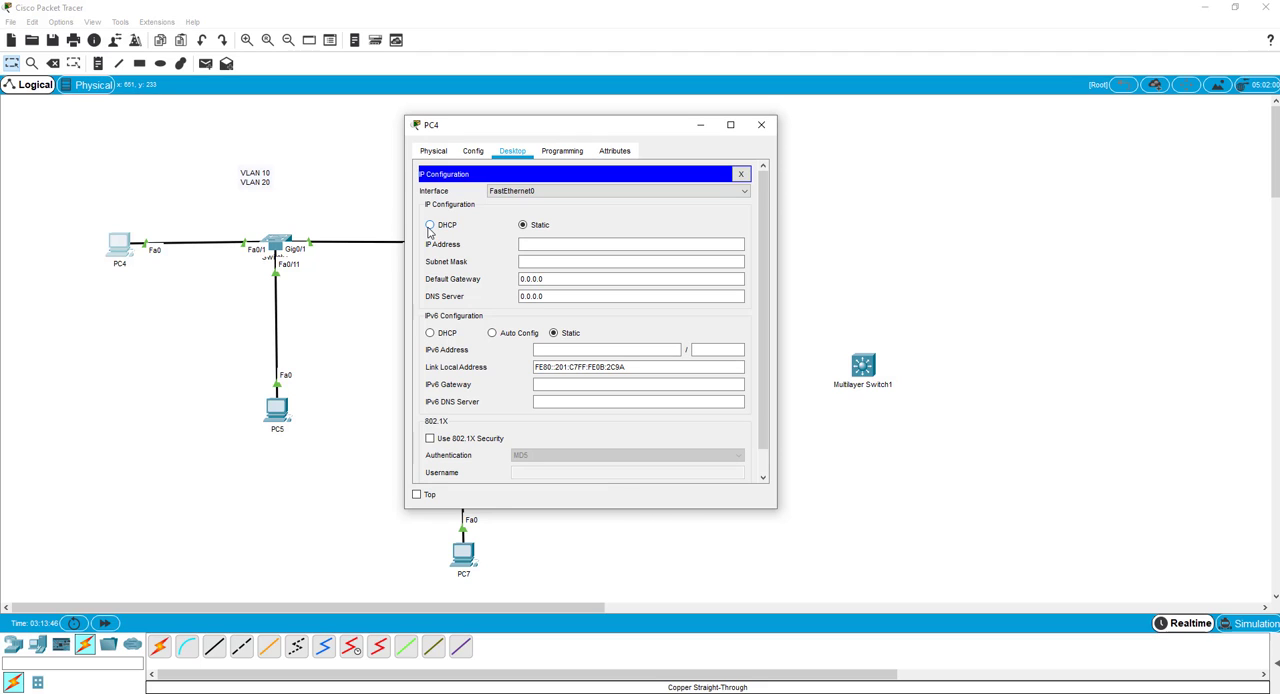
{"action": "left_click", "coordinate": [430, 226]}
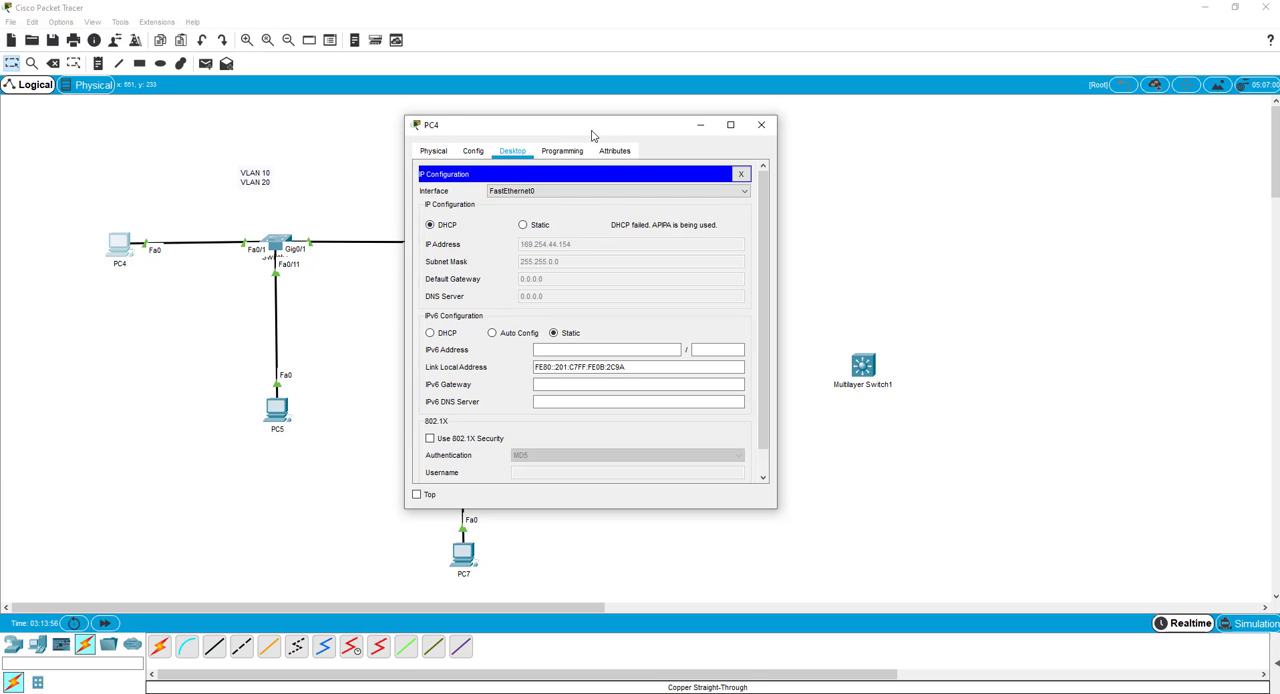
{"action": "left_click_drag", "start_coordinate": [594, 134], "coordinate": [870, 131]}
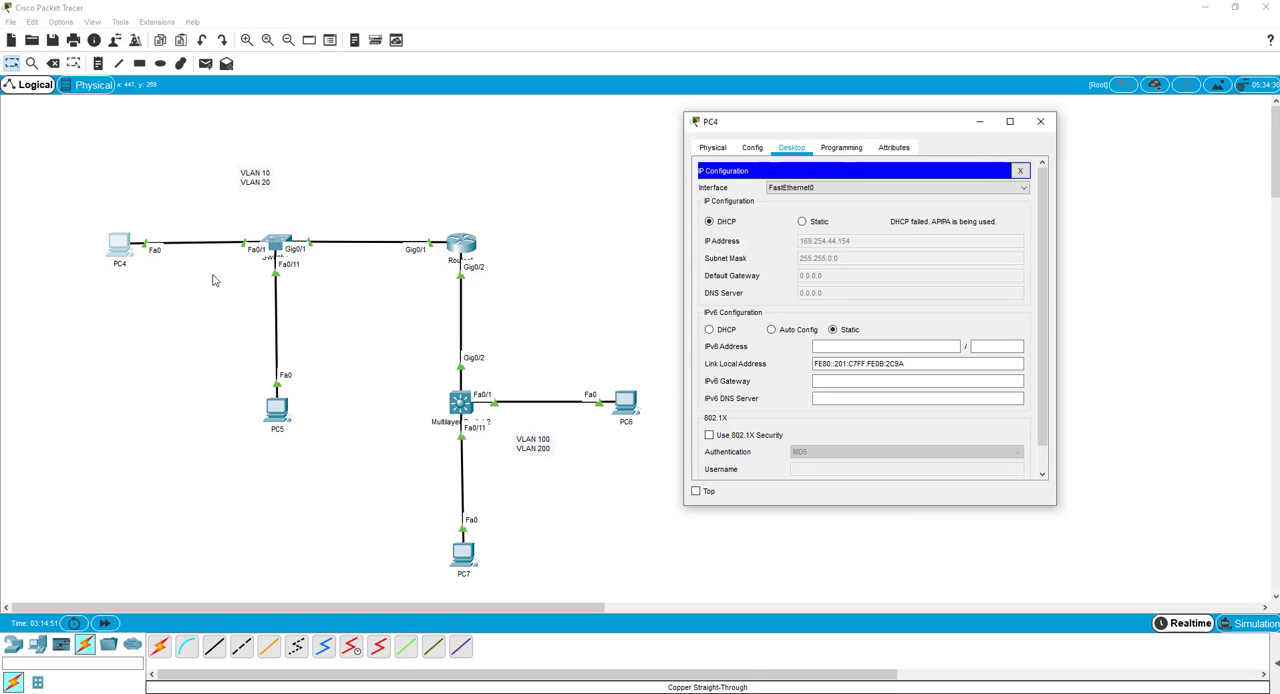
Return Switch1's command line from VLAN 20 interface configuration to global configuration mode.
{"action": "left_click", "coordinate": [276, 245]}
{"action": "key", "text": "Return"}
{"action": "key", "text": "Return"}
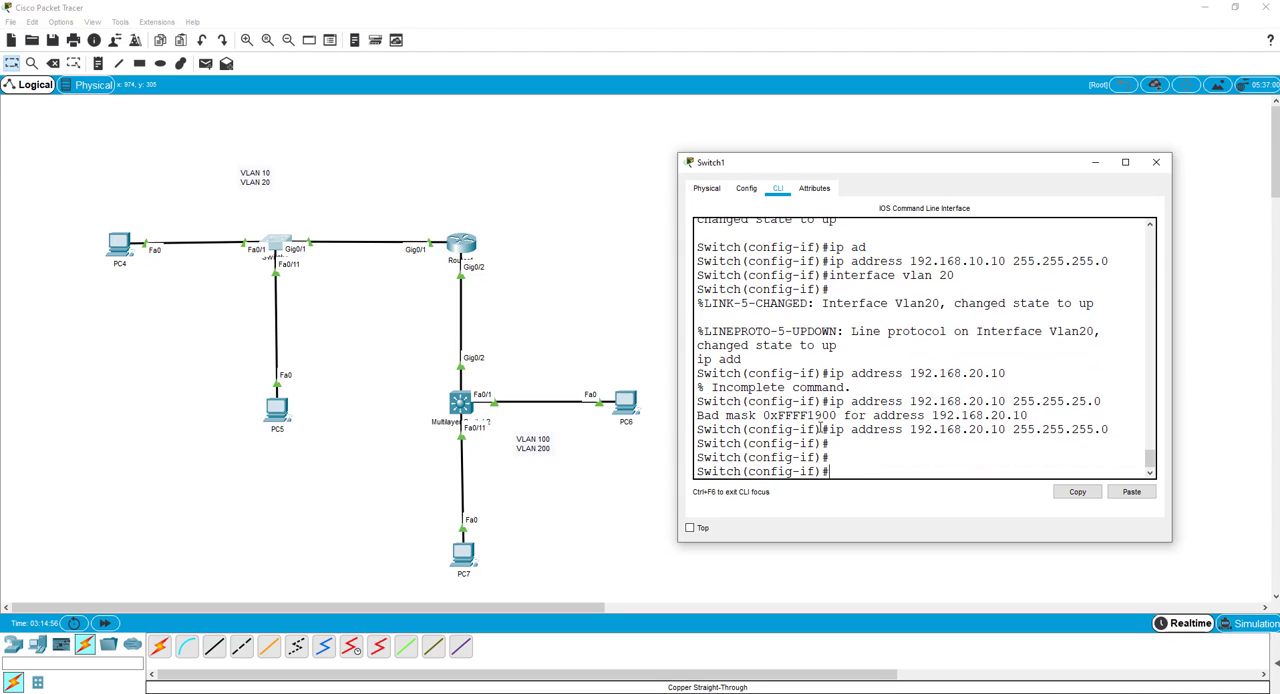
{"action": "type", "text": "exit"}
{"action": "key", "text": "Return"}
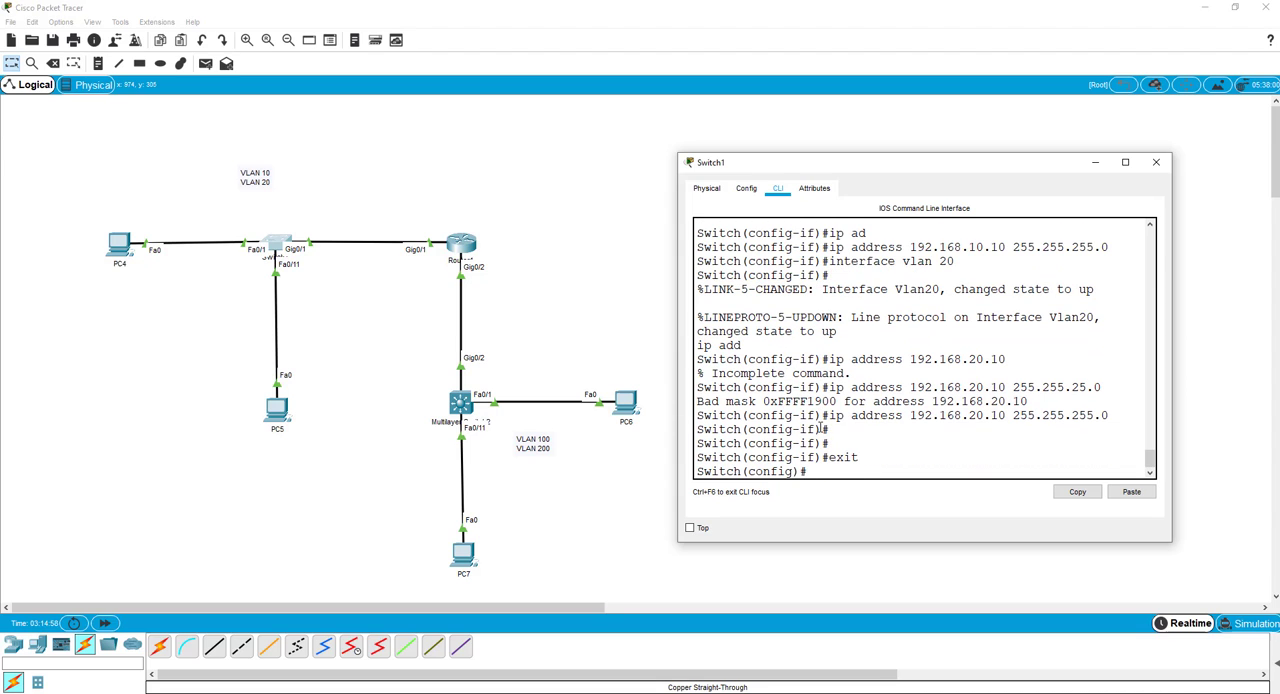
Assign Switch1's port range fa0/1-10 to access VLAN 10 and exit the range configuration.
{"action": "type", "text": "int range fa0/1-10"}
{"action": "key", "text": "Return"}
{"action": "type", "text": "sw"}
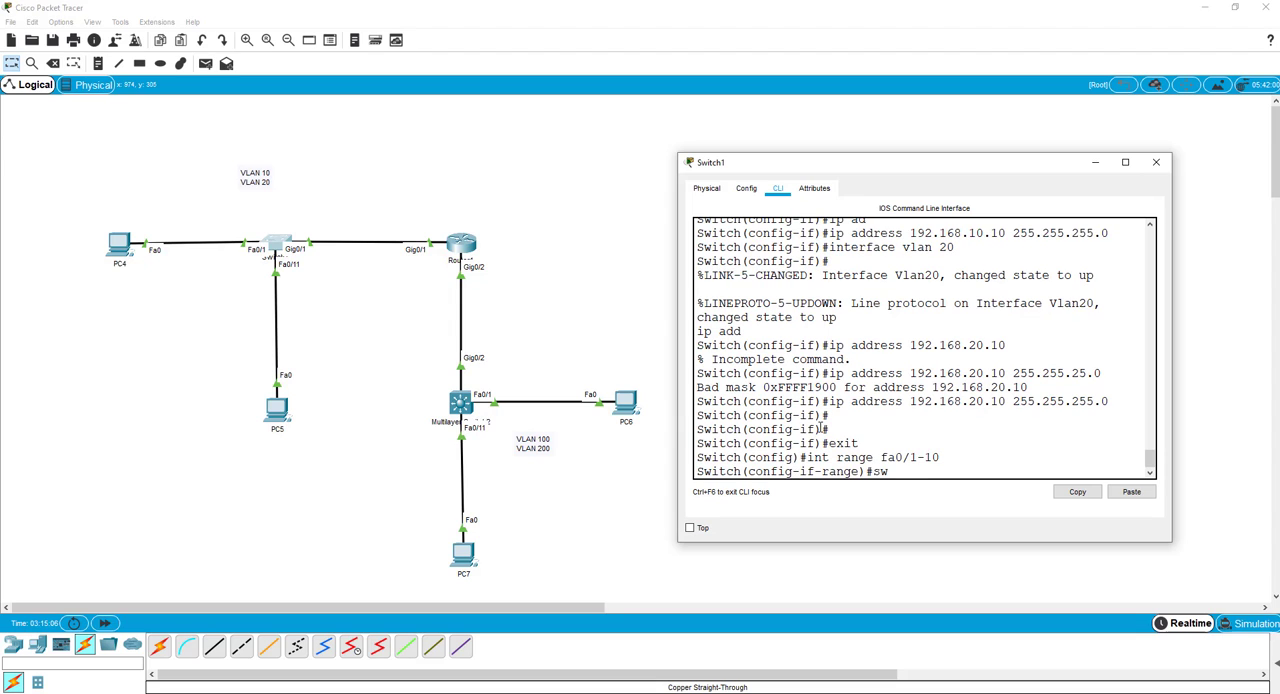
{"action": "key", "text": "Tab"}
{"action": "type", "text": "ac"}
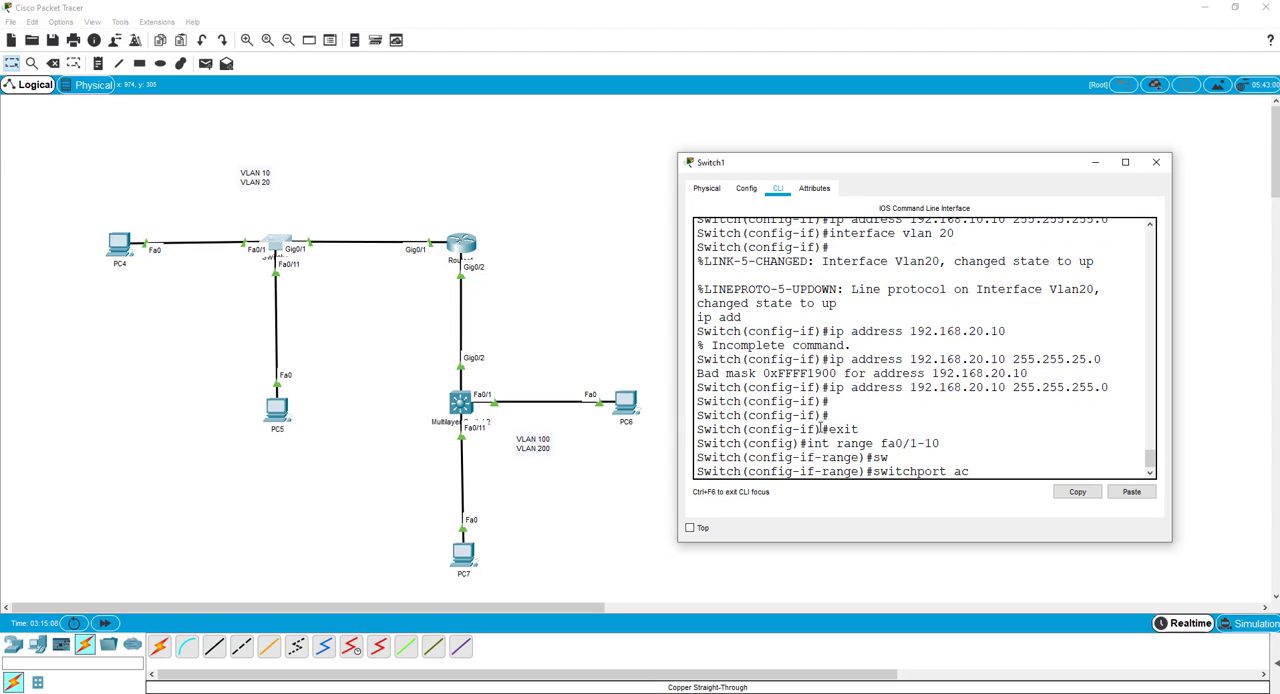
{"action": "key", "text": "Tab"}
{"action": "type", "text": "vlan"}
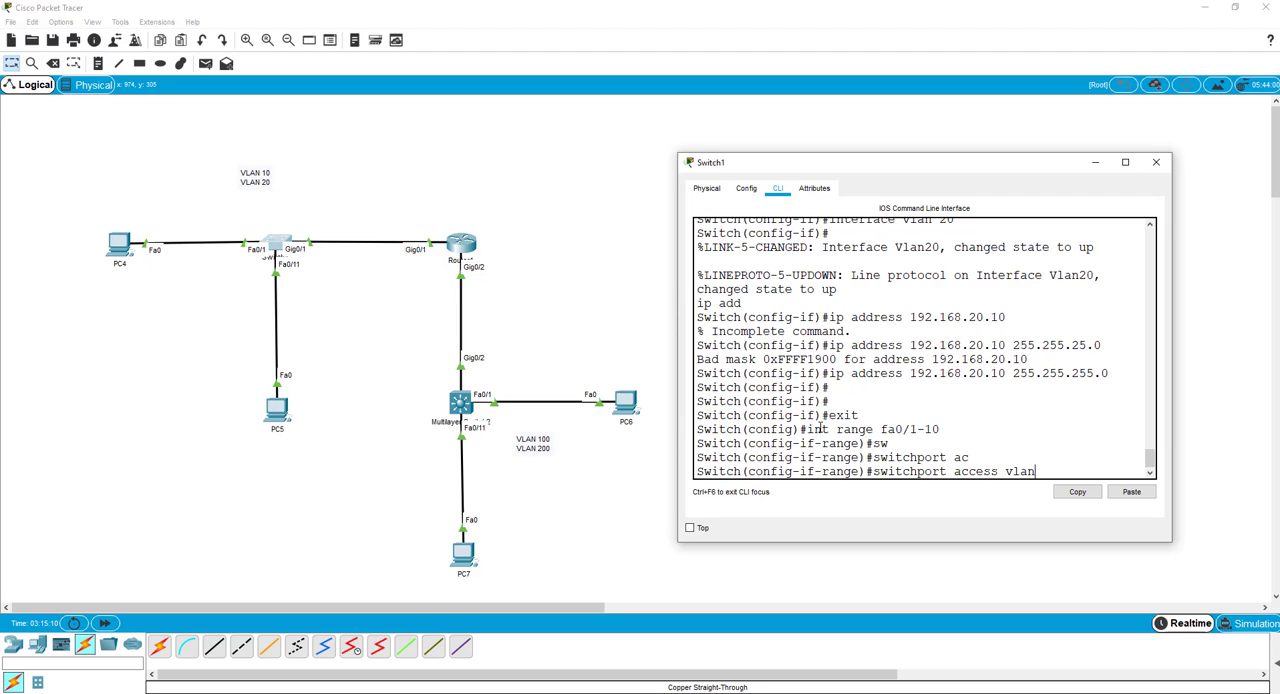
{"action": "type", "text": " 10"}
{"action": "key", "text": "Return"}
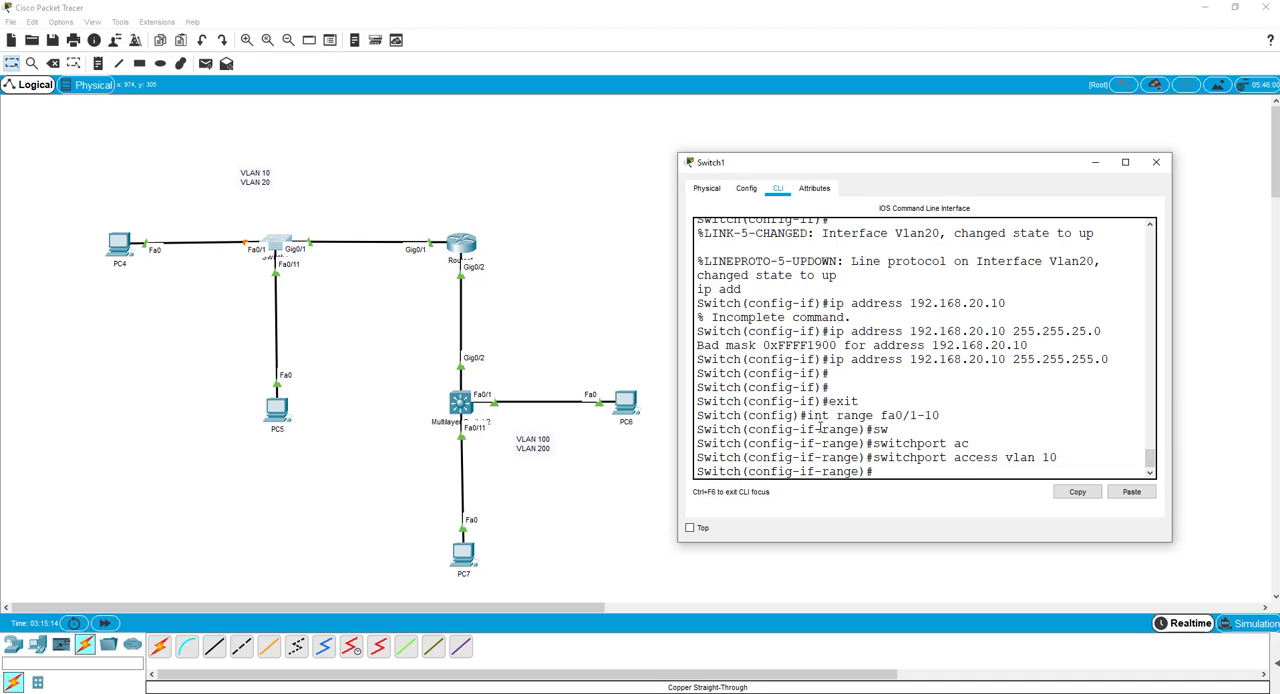
{"action": "type", "text": "intexit"}
{"action": "key", "text": "Return"}
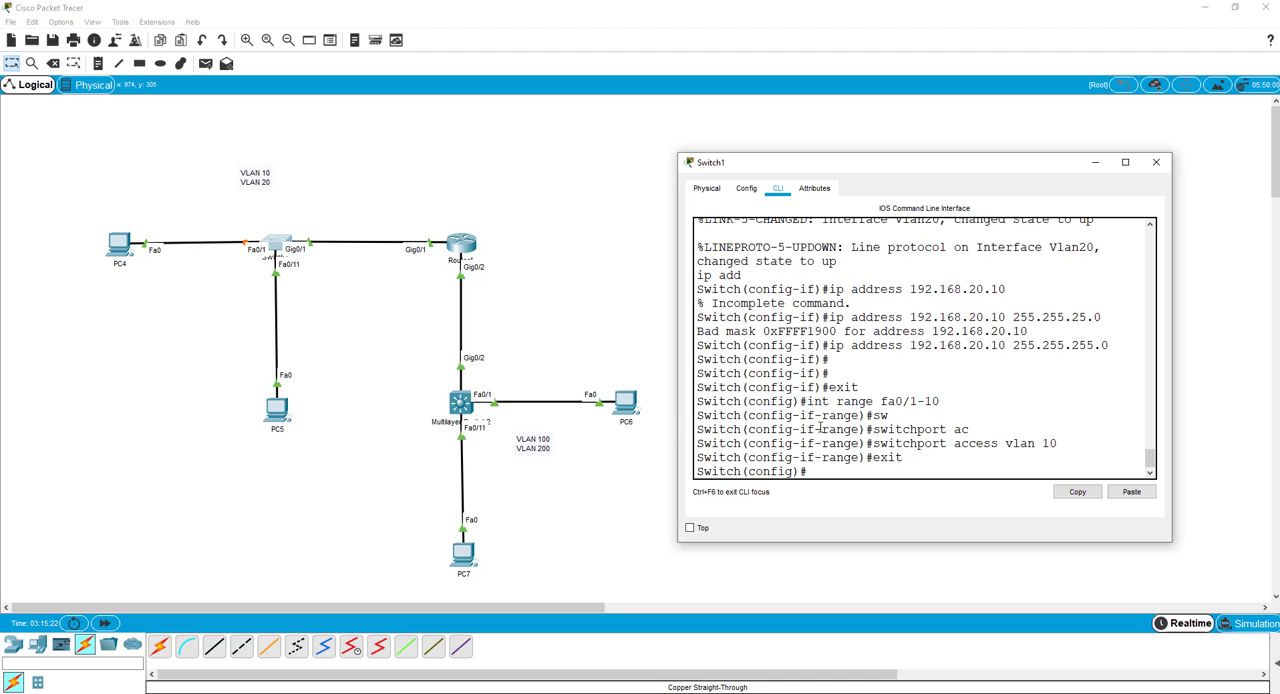
Assign Switch1's port range fa0/11-20 to access VLAN 20.
{"action": "type", "text": "int r"}
{"action": "type", "text": "ange fa0/11-20"}
{"action": "key", "text": "Return"}
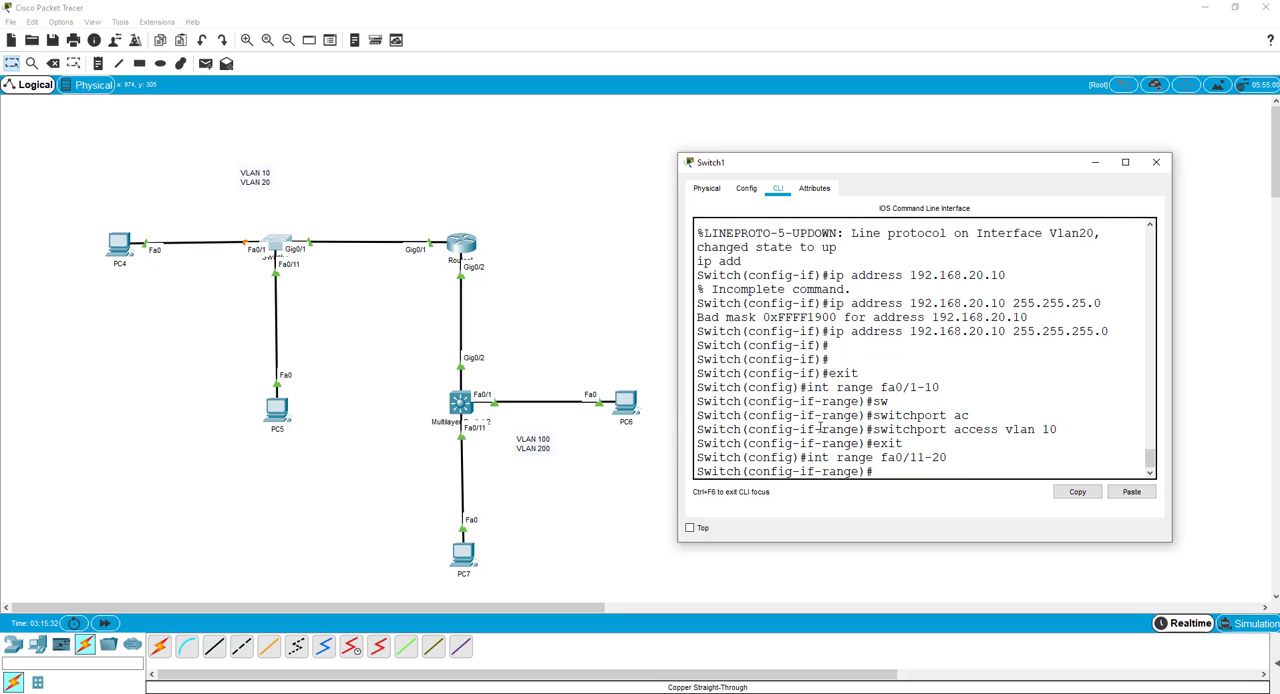
{"action": "type", "text": "sw"}
{"action": "key", "text": "Tab"}
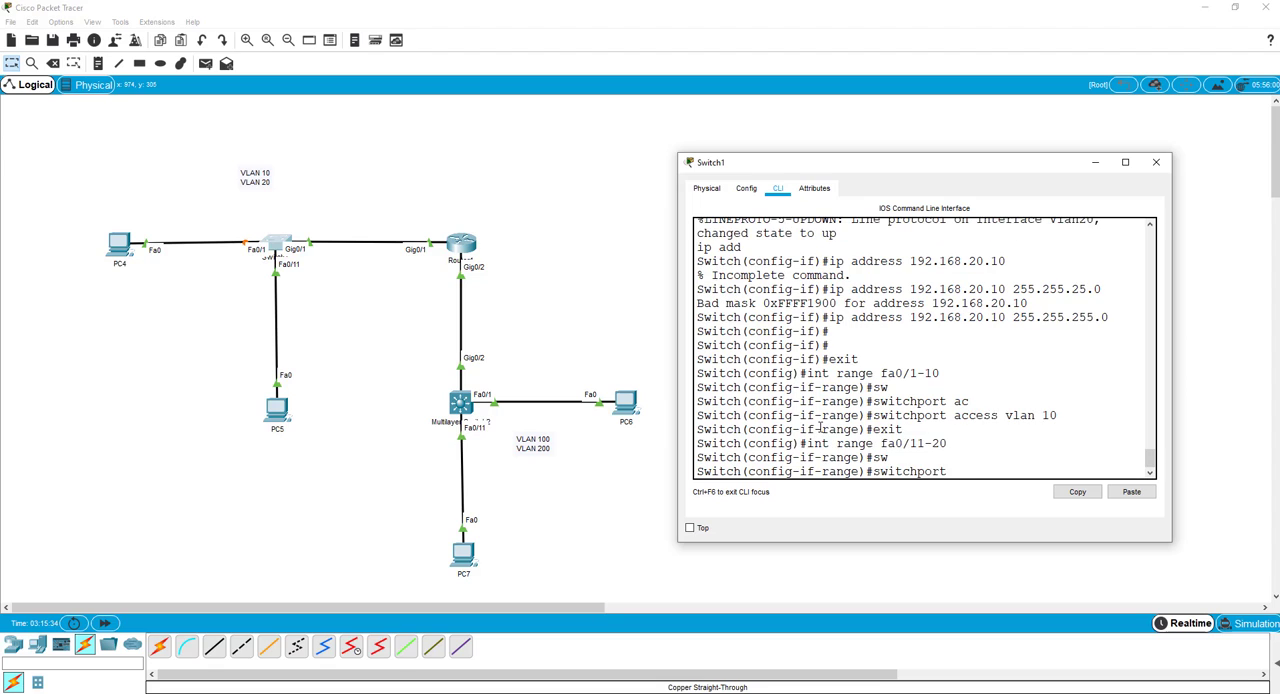
{"action": "type", "text": "acc"}
{"action": "key", "text": "Tab"}
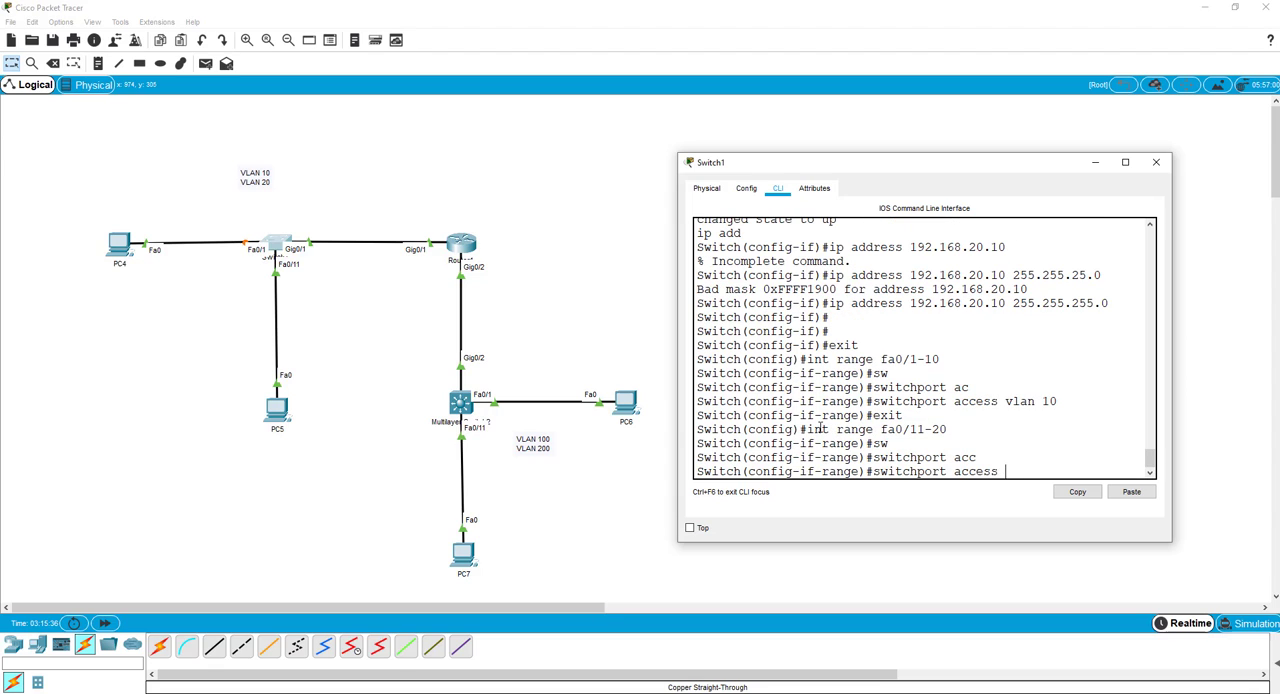
{"action": "type", "text": "vlan 20"}
{"action": "key", "text": "Return"}
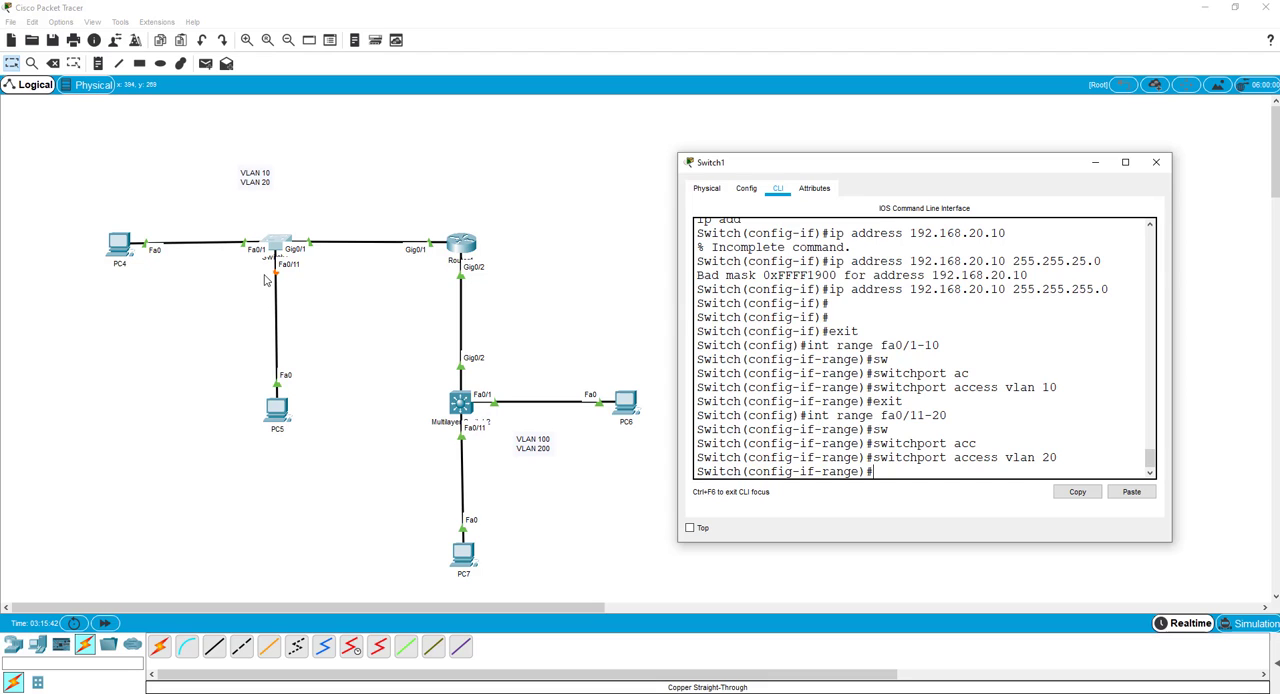
Repeat PC4's DHCP request by switching its IPv4 configuration to Static and back to DHCP.
{"action": "left_click", "coordinate": [118, 250]}
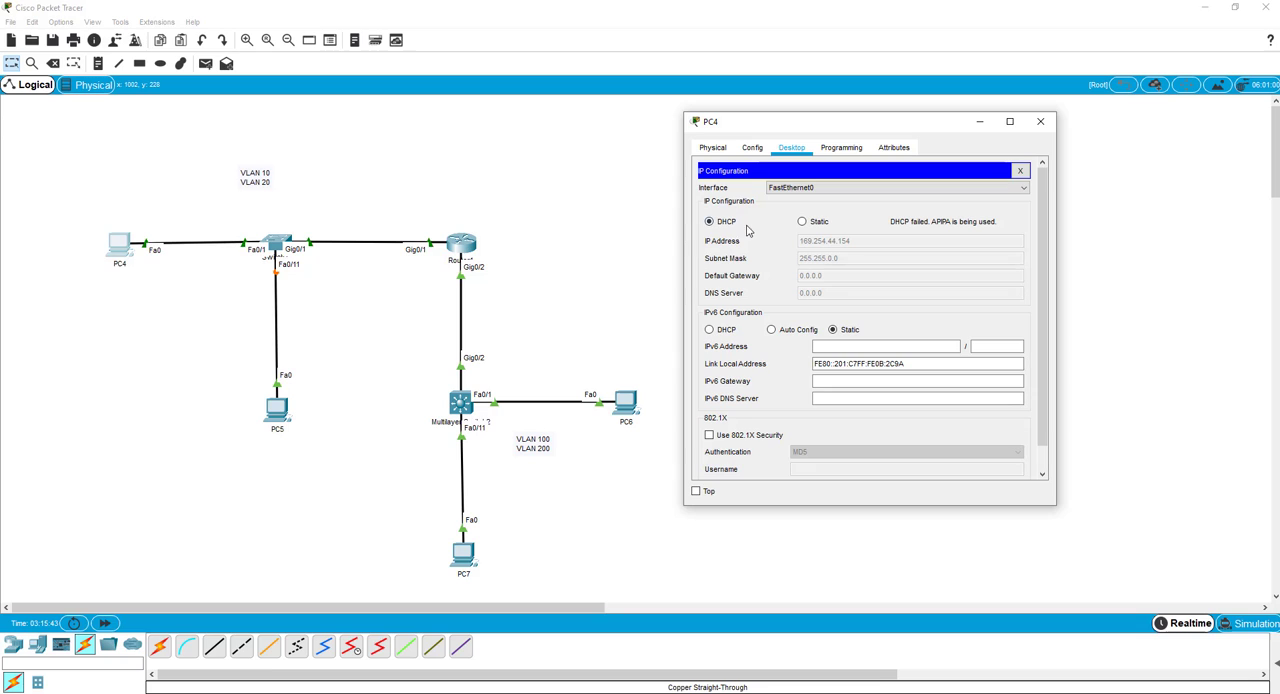
{"action": "left_click", "coordinate": [803, 222]}
{"action": "left_click", "coordinate": [710, 223]}
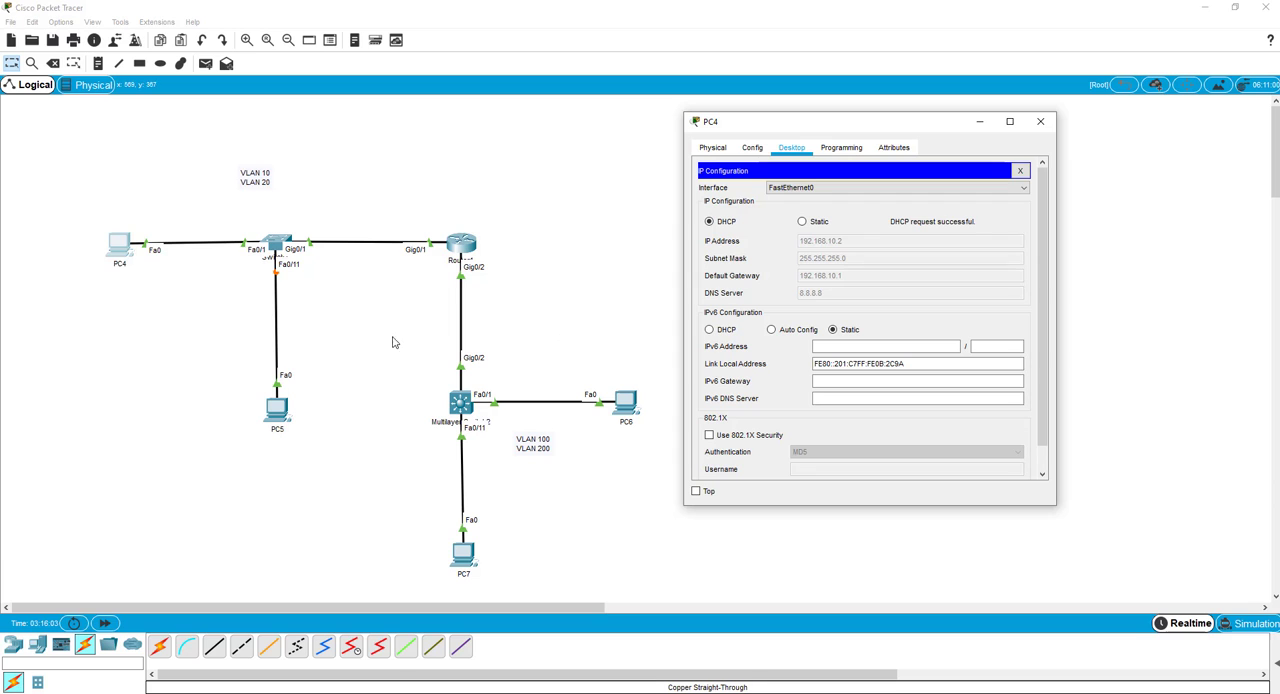
Open Multilayer Switch2's command line, decline the initial configuration dialog and enter privileged EXEC mode.
{"action": "left_click", "coordinate": [462, 405]}
{"action": "left_click_drag", "start_coordinate": [557, 153], "coordinate": [607, 117]}
{"action": "left_click", "coordinate": [606, 143]}
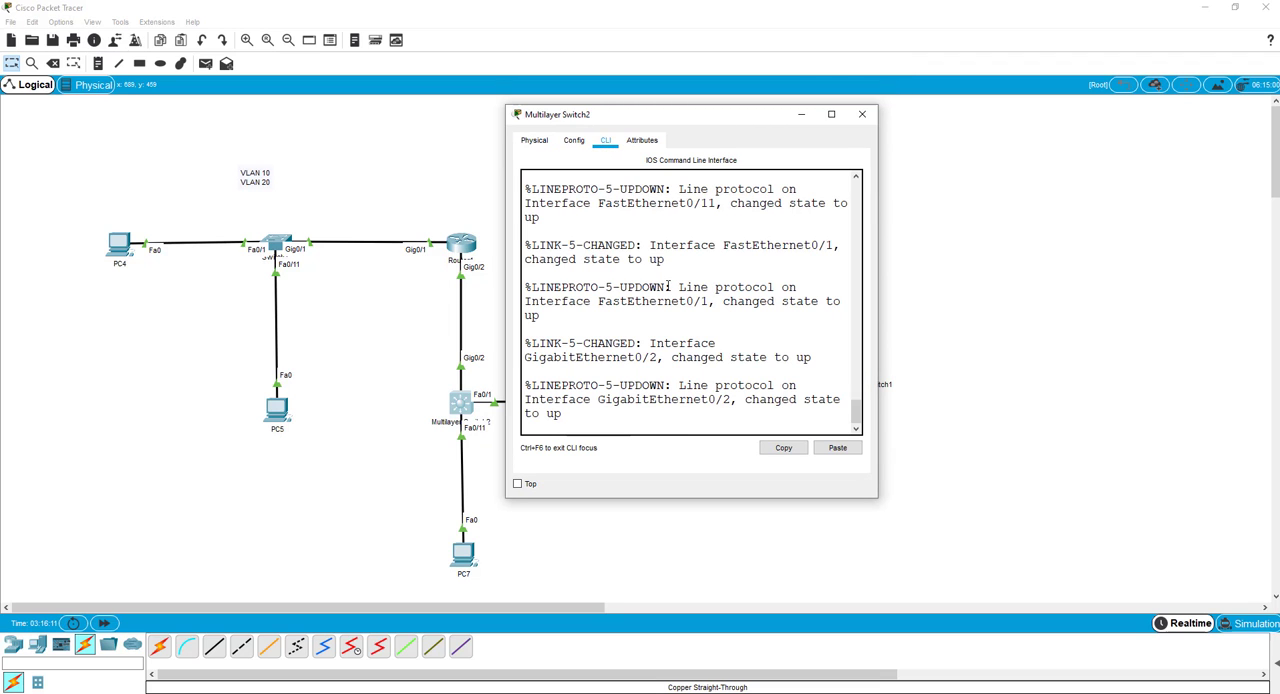
{"action": "key", "text": "Return"}
{"action": "key", "text": "Return"}
{"action": "key", "text": "Return"}
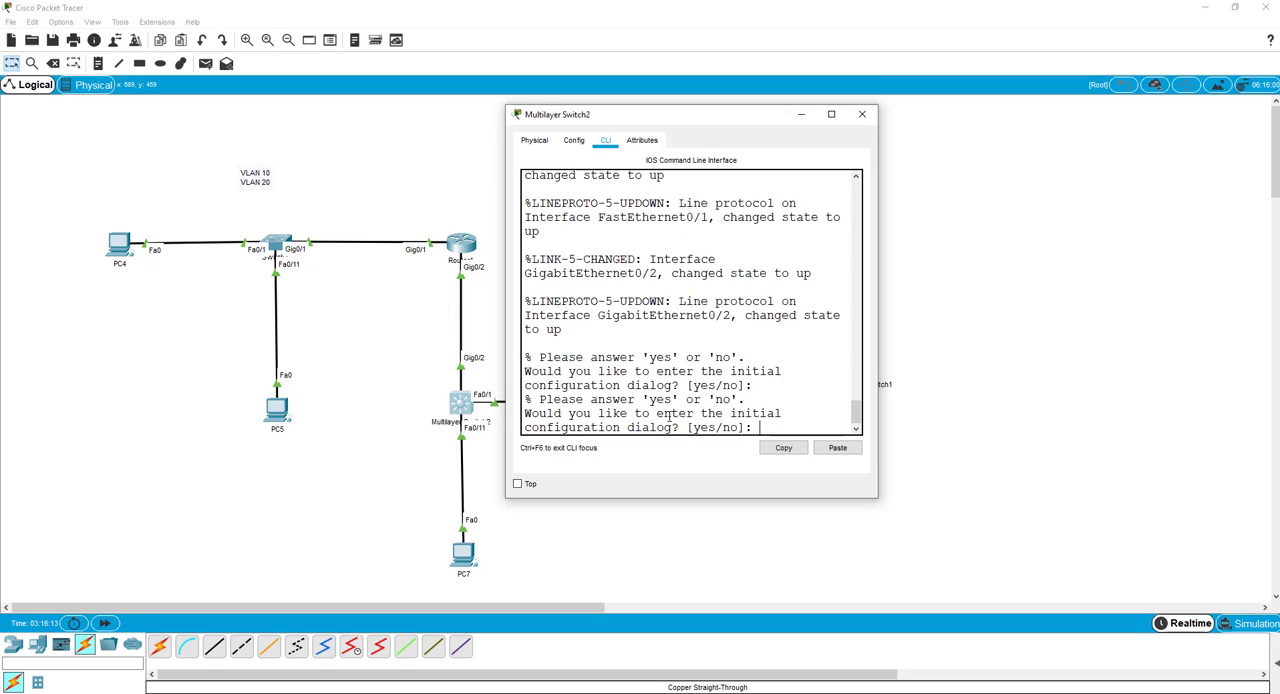
{"action": "type", "text": "no"}
{"action": "key", "text": "Return"}
{"action": "key", "text": "Return"}
{"action": "key", "text": "Return"}
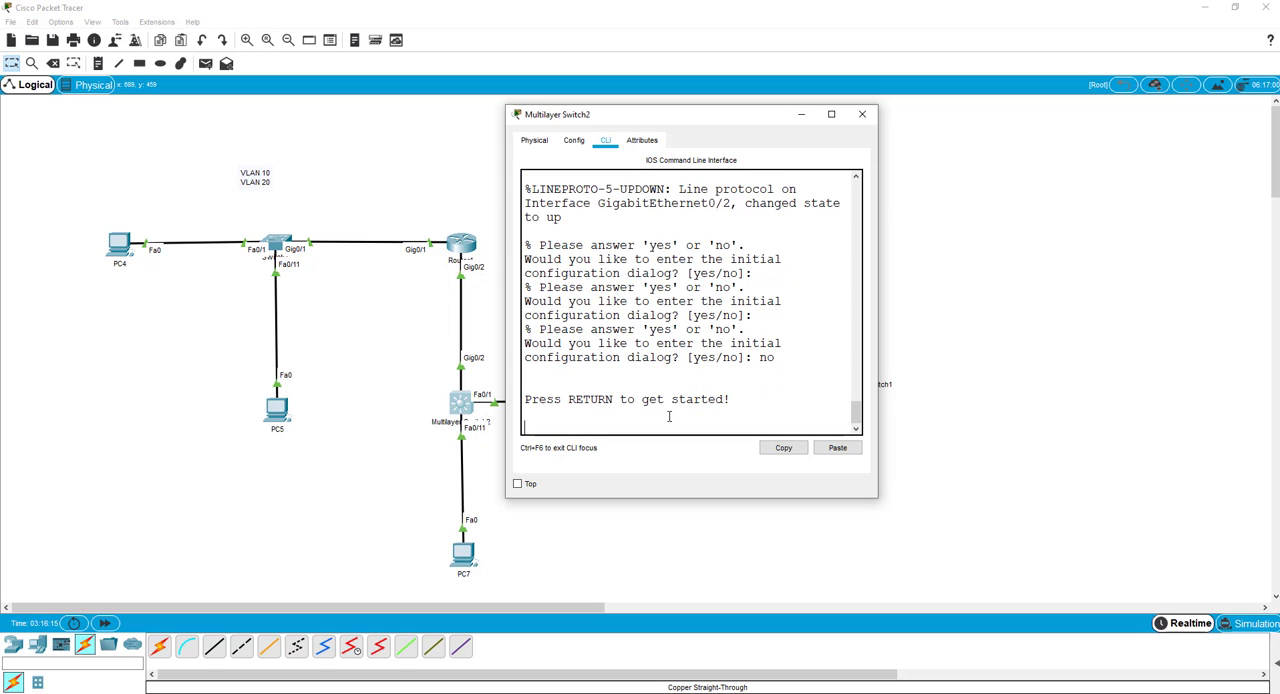
{"action": "type", "text": "en"}
{"action": "key", "text": "Return"}
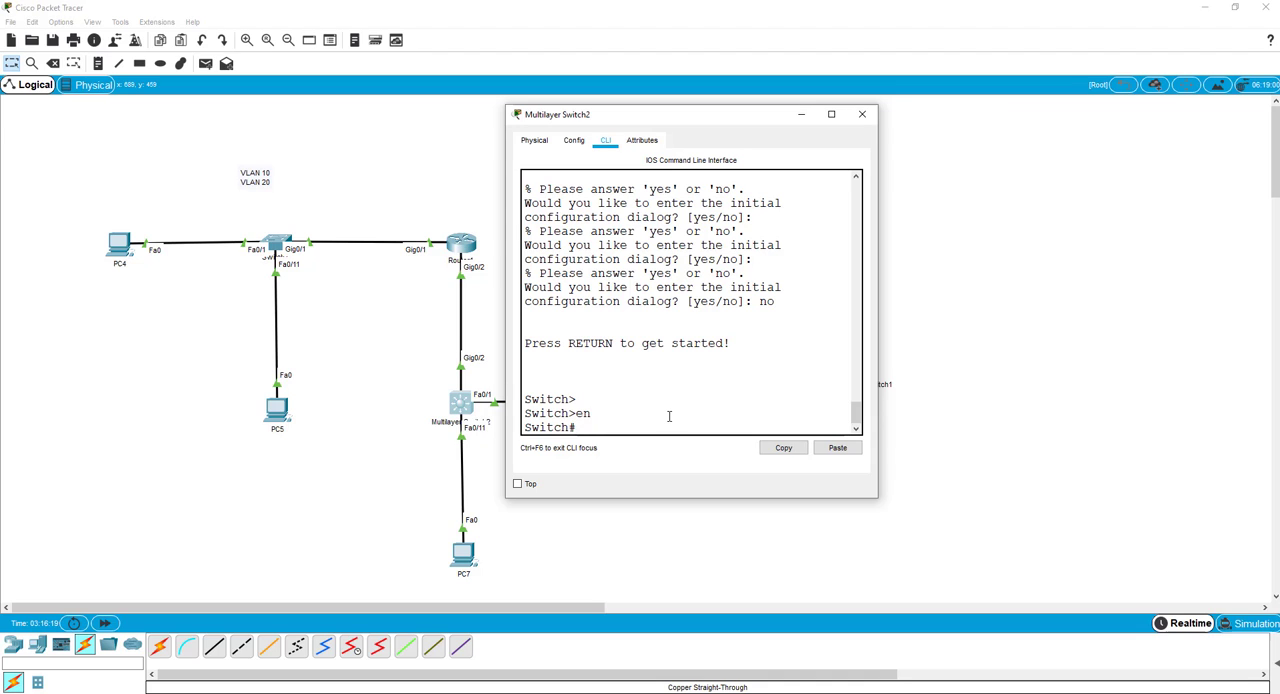
List Multilayer Switch2's interfaces with show ip interface brief and enlarge the window to read the output.
{"action": "type", "text": "show ip interfa"}
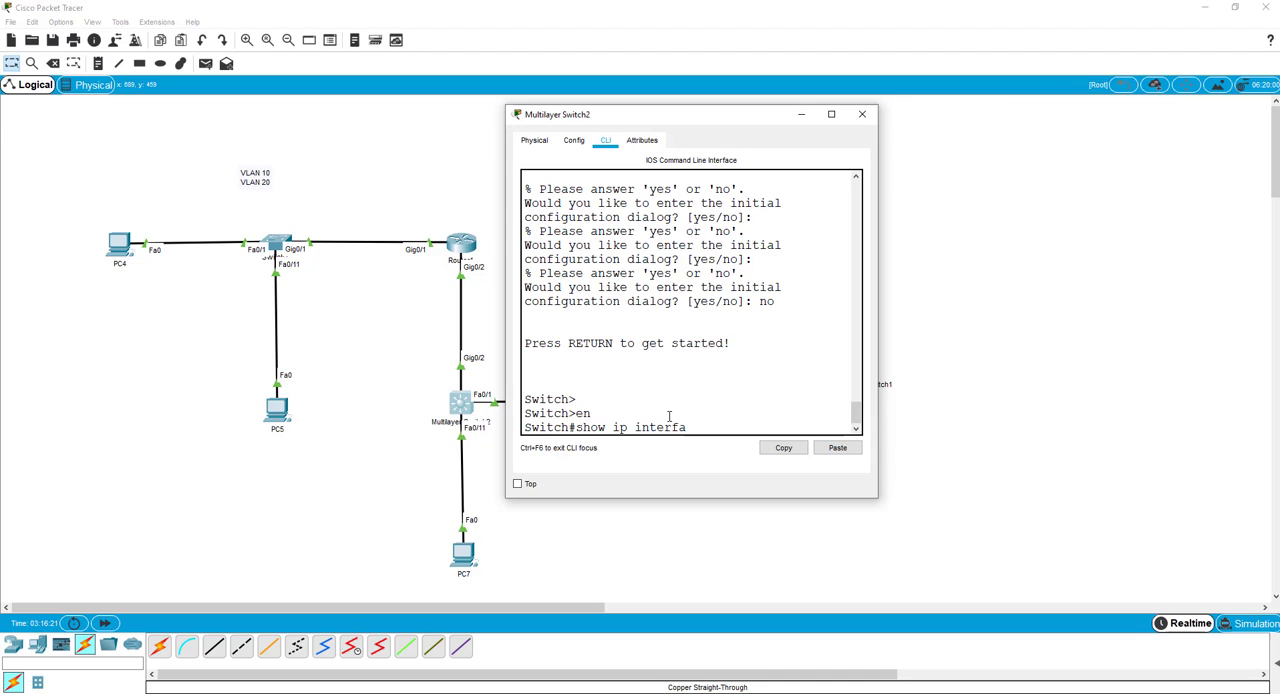
{"action": "type", "text": "ce brief"}
{"action": "key", "text": "Return"}
{"action": "key", "text": "space"}
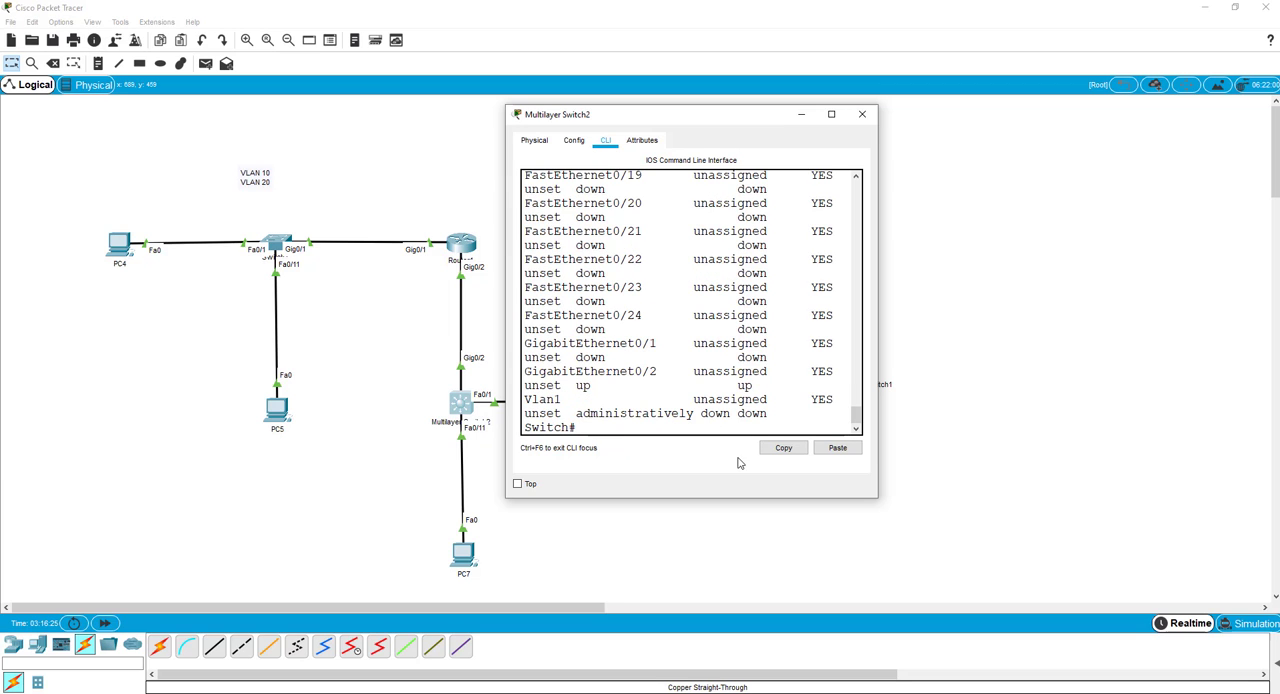
{"action": "left_click_drag", "start_coordinate": [875, 500], "coordinate": [1080, 525]}
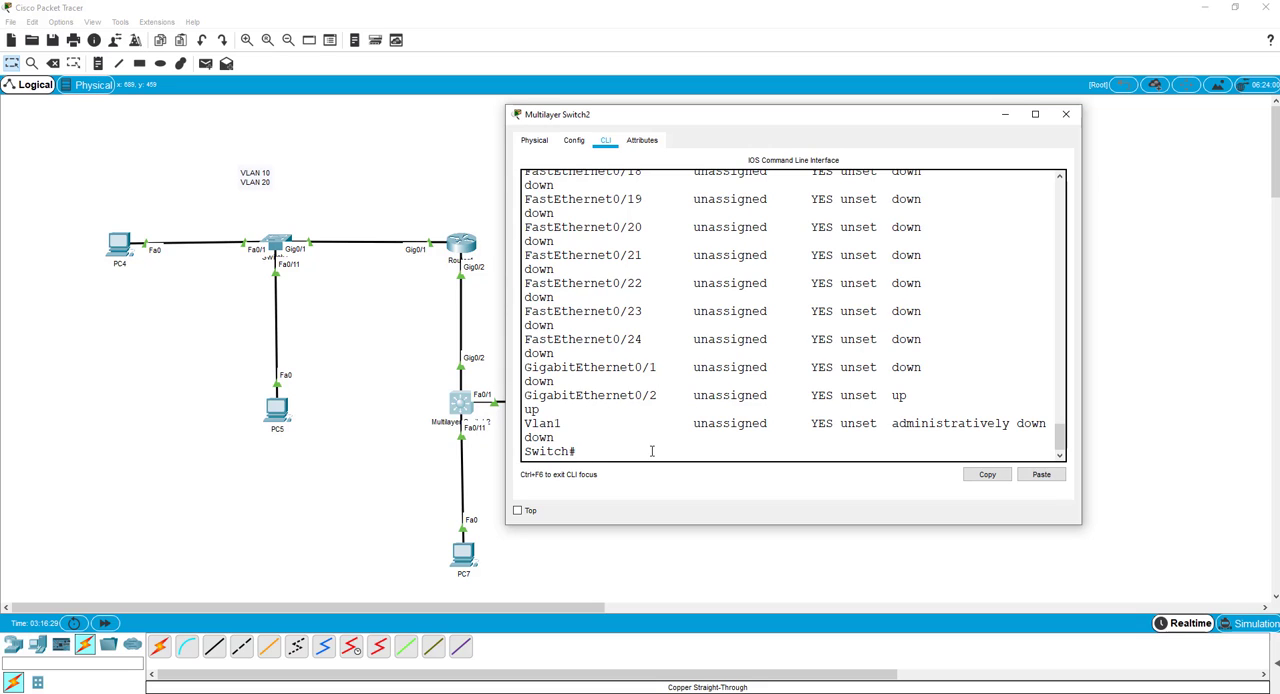
Enter global configuration mode on Multilayer Switch2 and create the VLAN 100 interface with int vlan 100.
{"action": "type", "text": "config t"}
{"action": "key", "text": "Return"}
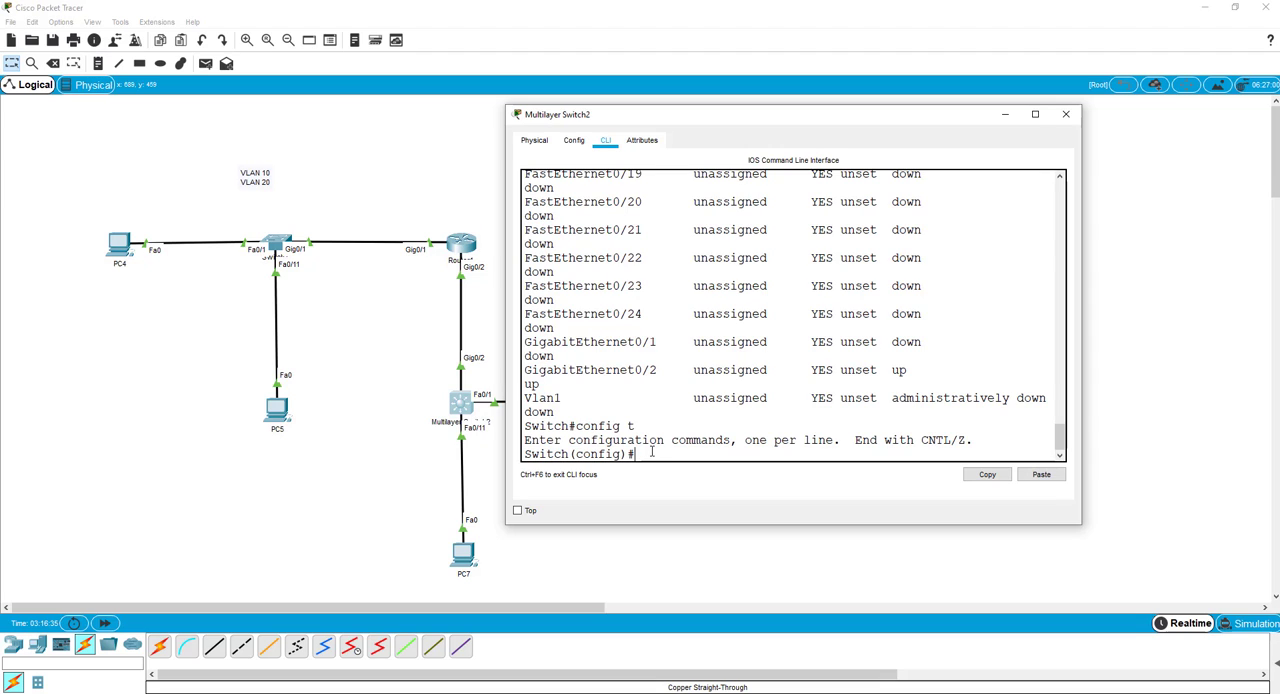
{"action": "type", "text": "int vlan"}
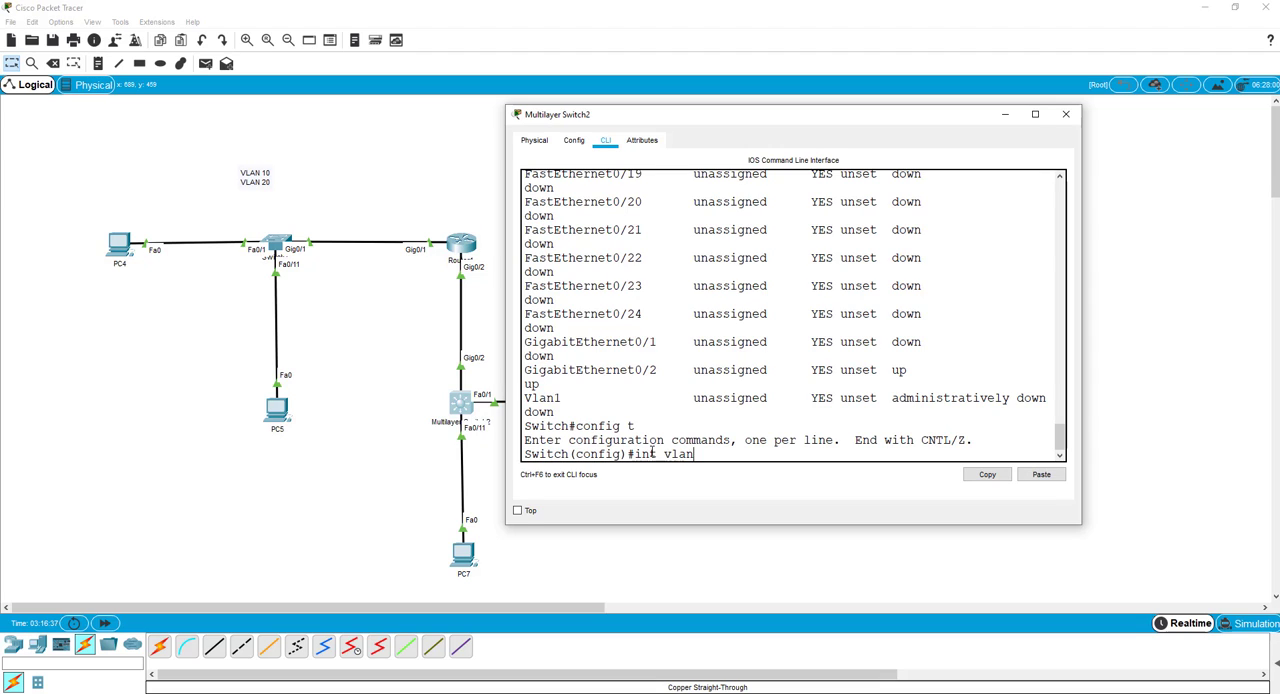
{"action": "type", "text": " 100"}
{"action": "key", "text": "Return"}
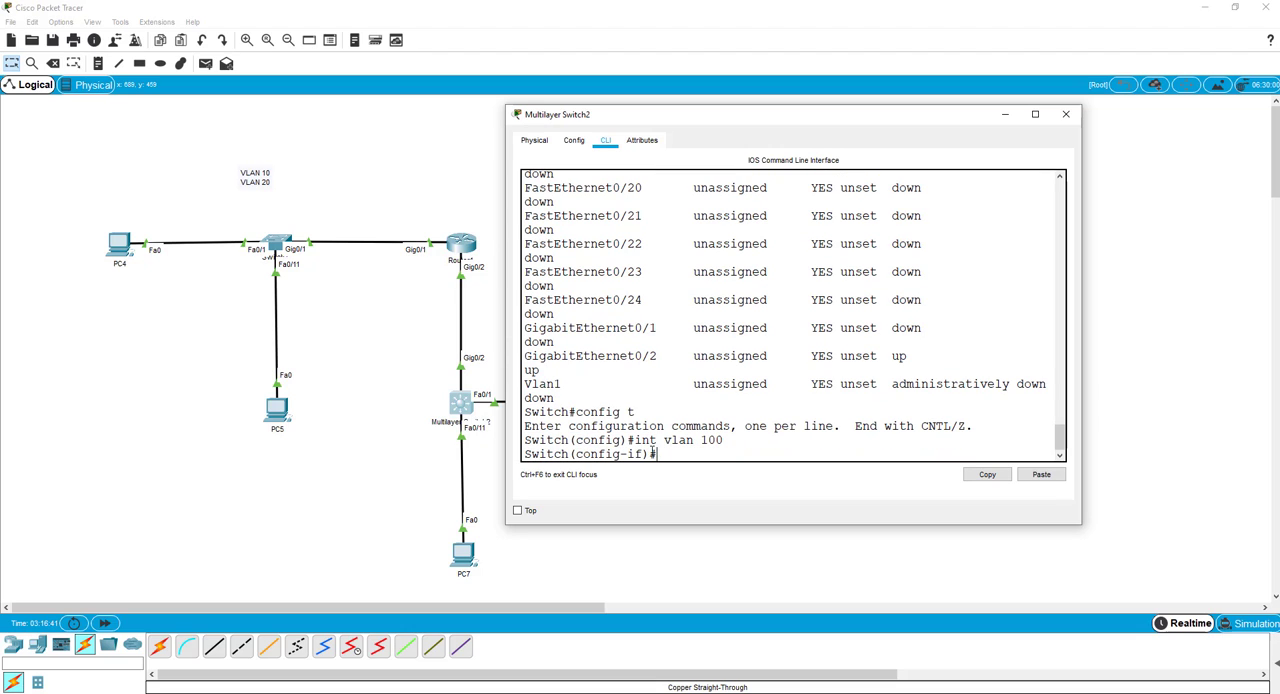
Assign IP address 192.168.100.10 with mask 255.255.255.0 to Multilayer Switch2's VLAN 100 interface and exit interface configuration.
{"action": "type", "text": "ip add"}
{"action": "key", "text": "Tab"}
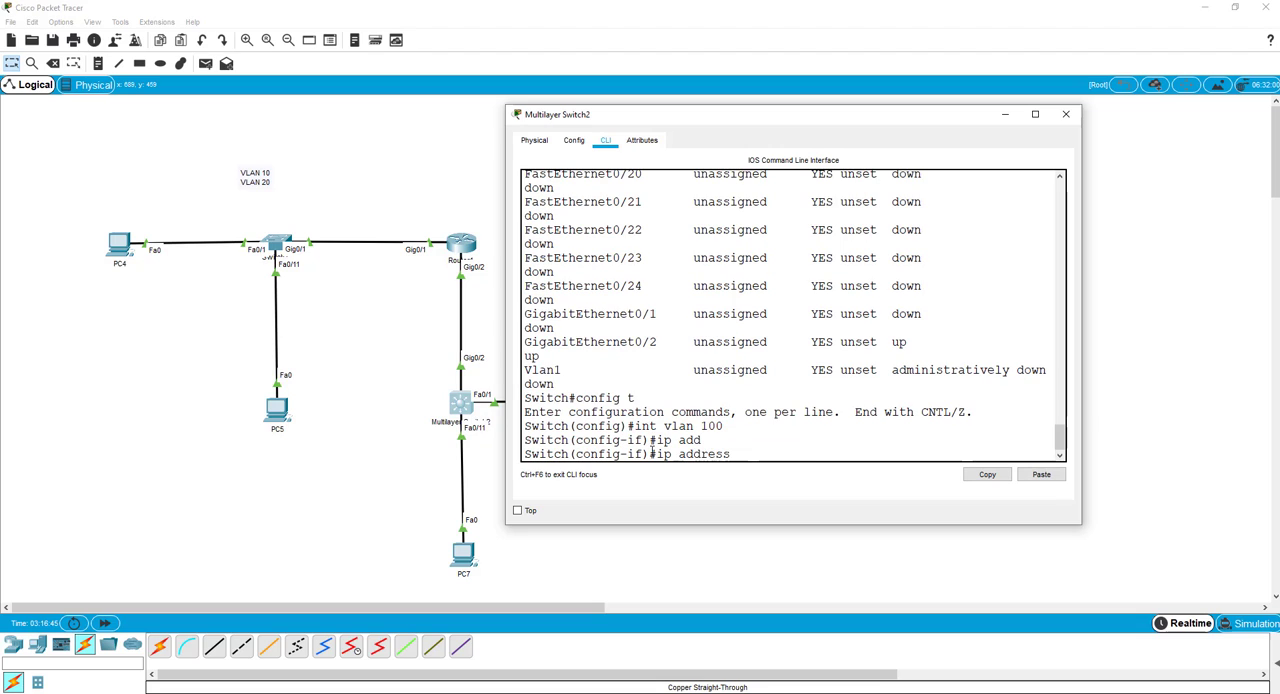
{"action": "type", "text": "192.168.100."}
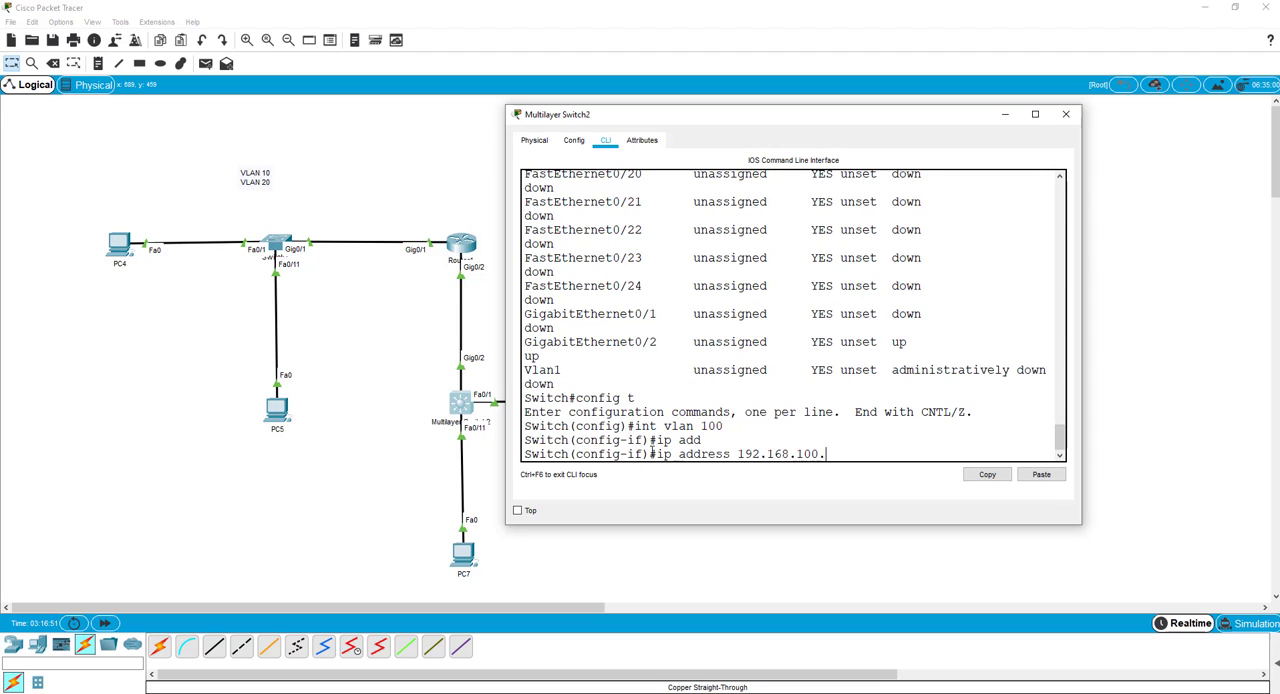
{"action": "type", "text": "10 255.255.255.0"}
{"action": "key", "text": "Return"}
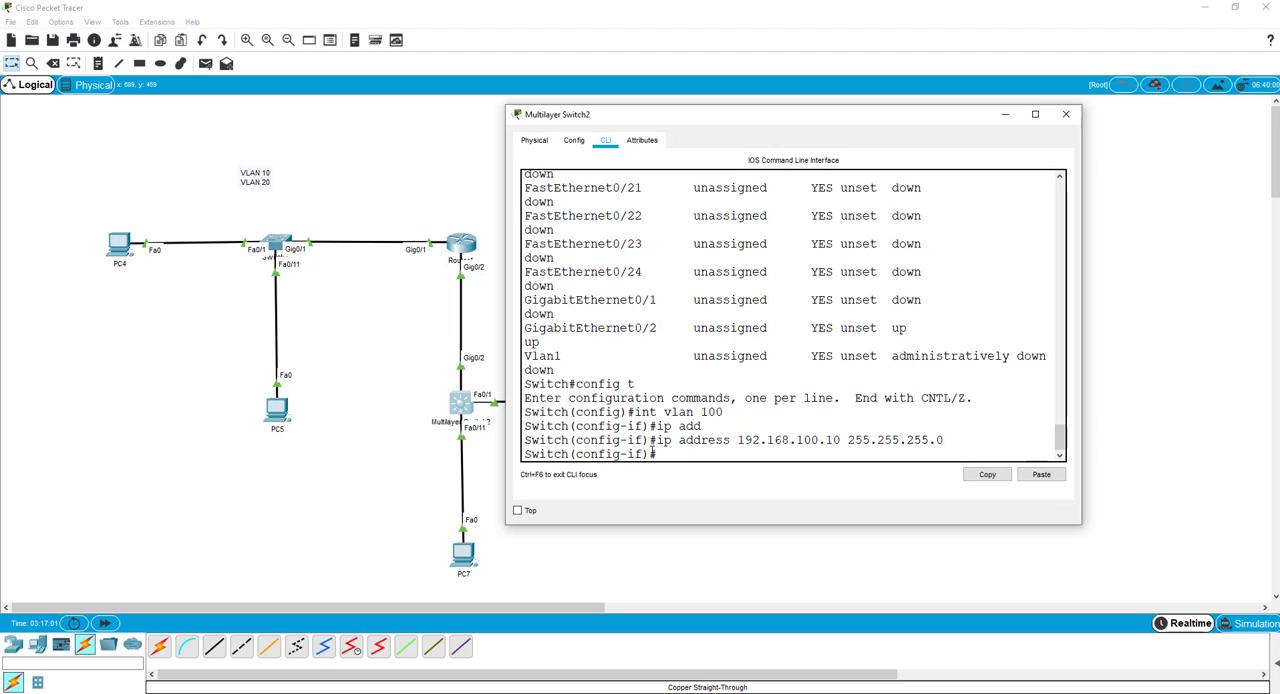
{"action": "type", "text": "exit"}
{"action": "key", "text": "Return"}
Create VLAN 200 on Multilayer Switch2 and try the name command without giving a name.
{"action": "type", "text": "vla"}
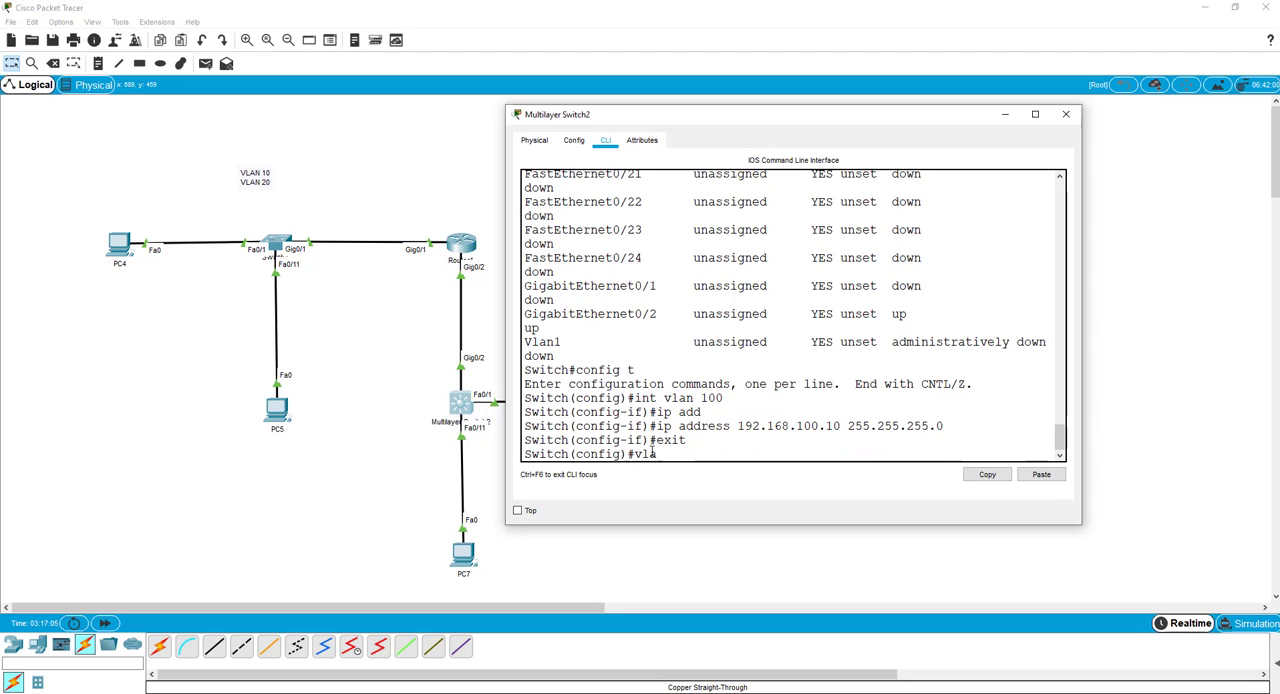
{"action": "type", "text": "n 200"}
{"action": "key", "text": "Return"}
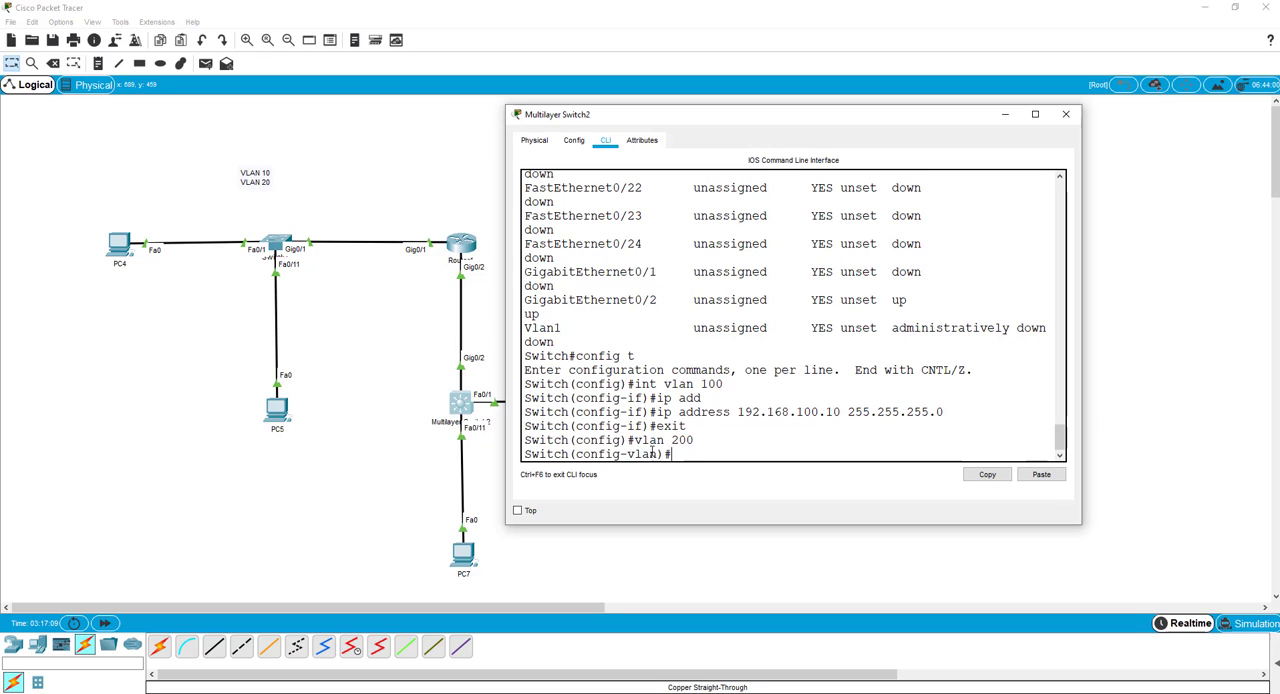
{"action": "type", "text": "name"}
{"action": "key", "text": "Return"}
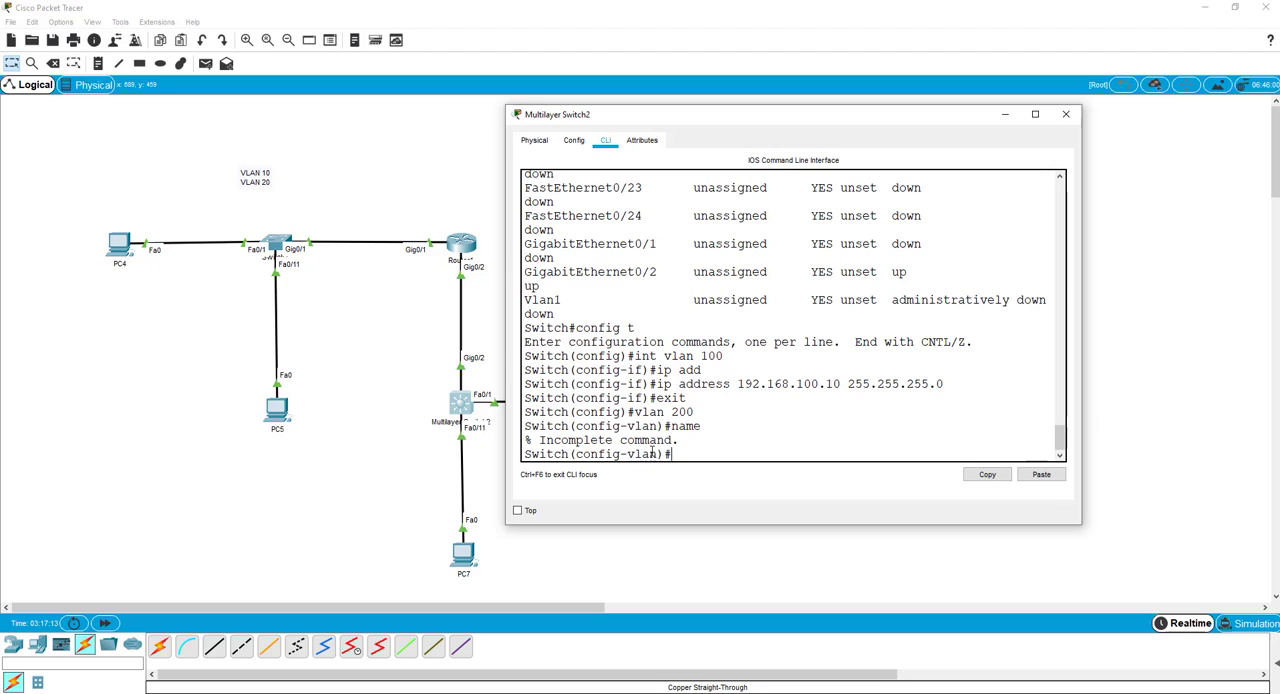
Name VLAN 200 on Multilayer Switch2 NET200 and exit VLAN configuration.
{"action": "type", "text": "name NET200"}
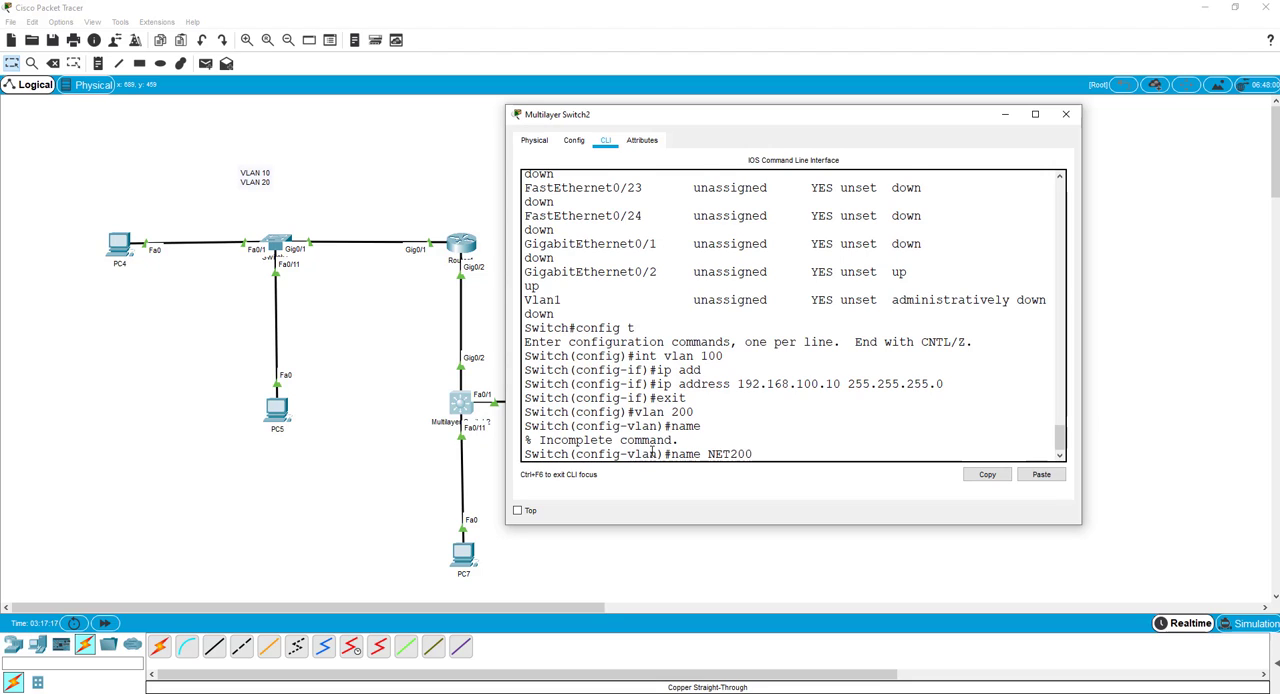
{"action": "key", "text": "Return"}
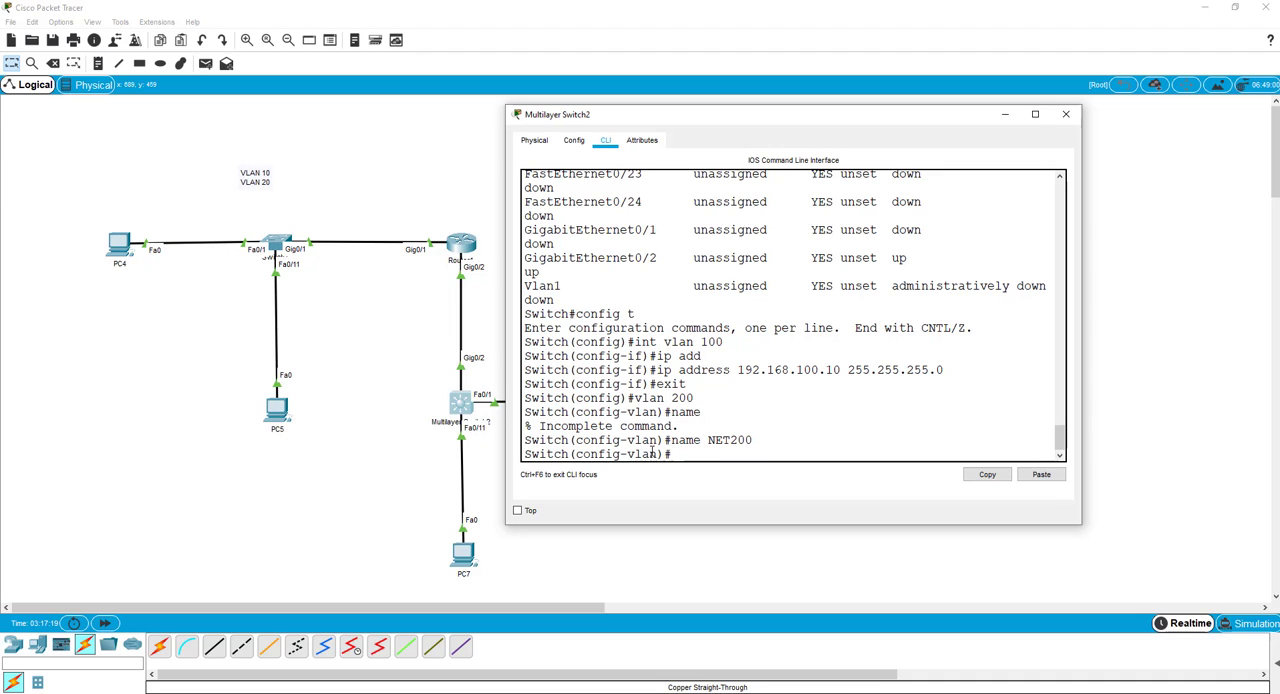
{"action": "type", "text": "exit"}
{"action": "key", "text": "Return"}
{"action": "type", "text": "i"}
{"action": "key", "text": "BackSpace"}
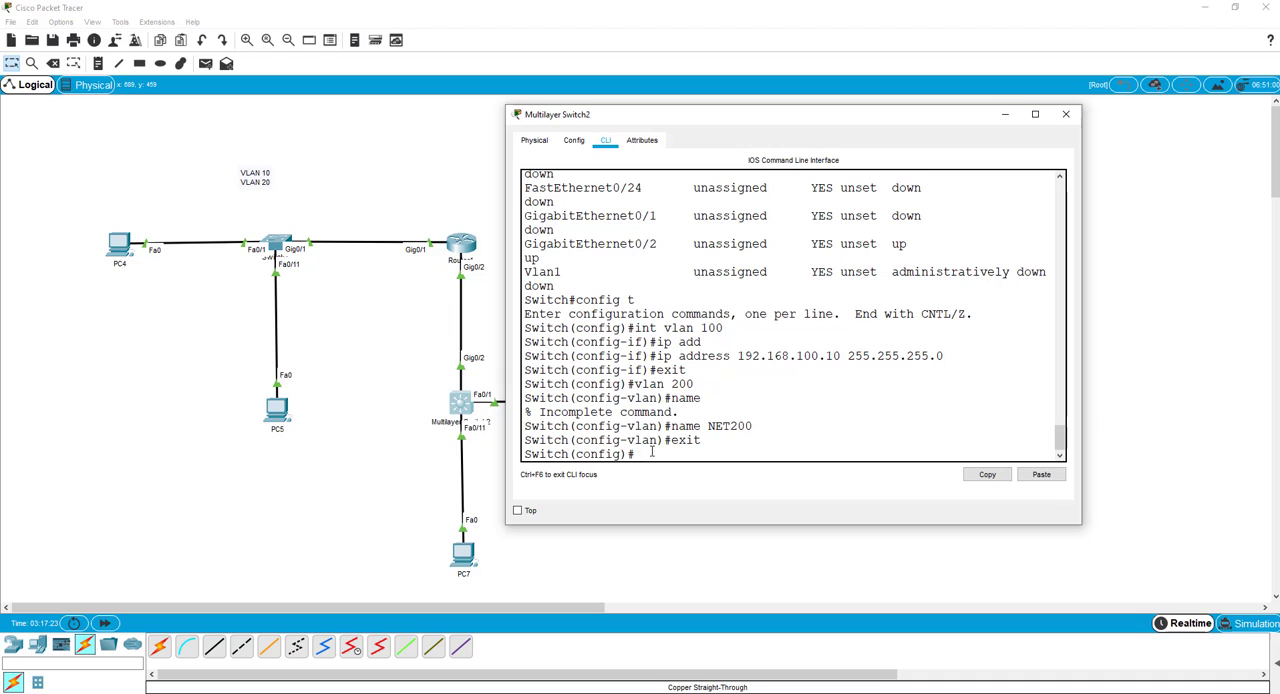
List Multilayer Switch2's VLANs with do show vlan brief and examine the VLAN 200 entry.
{"action": "type", "text": "do show vlan brief"}
{"action": "key", "text": "Return"}
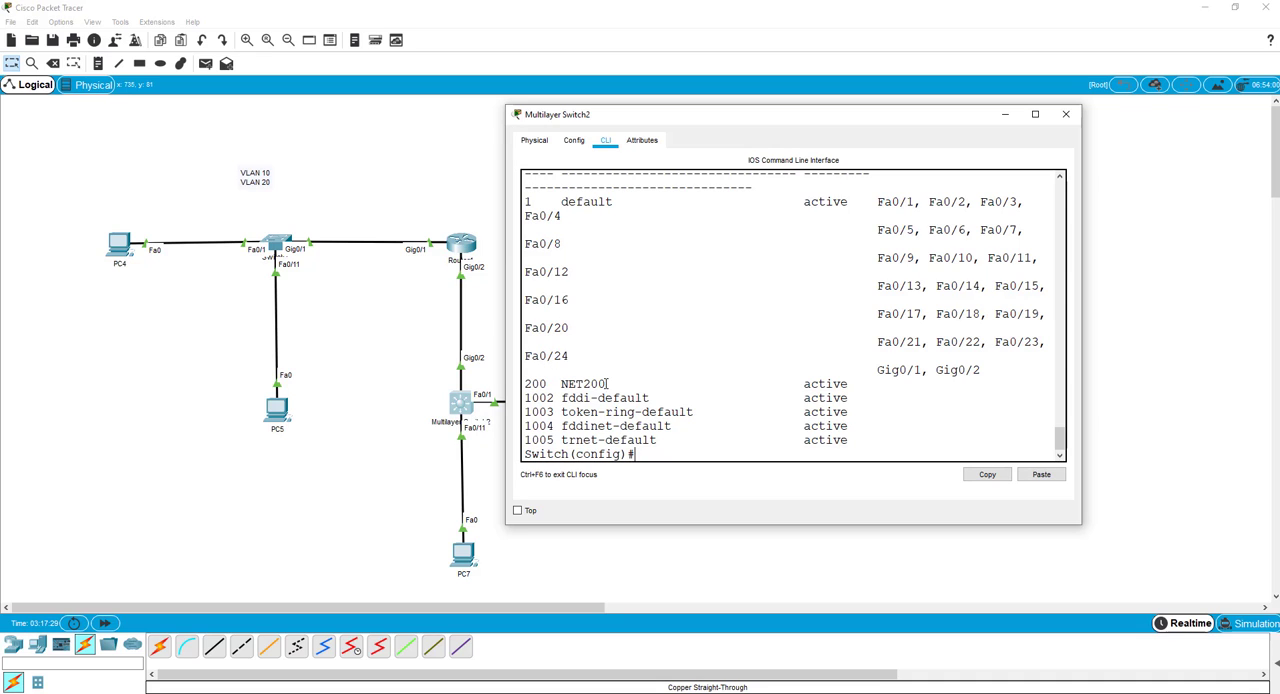
{"action": "left_click_drag", "start_coordinate": [607, 384], "coordinate": [524, 385]}
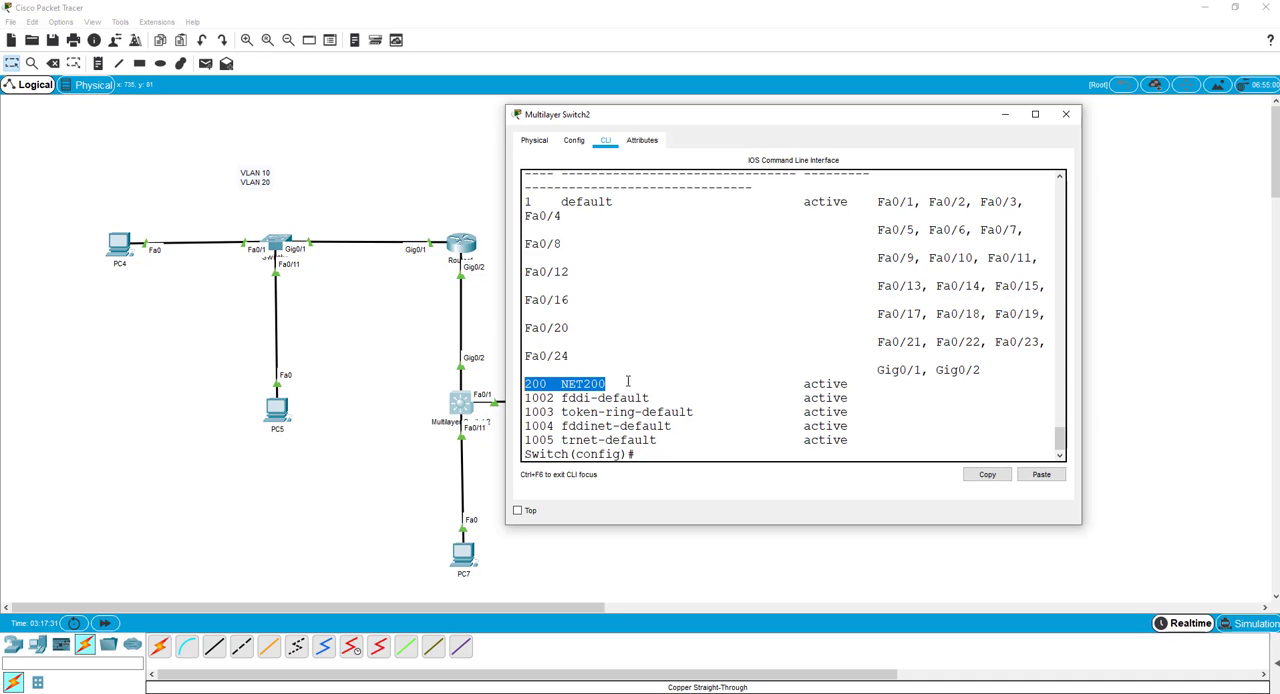
{"action": "scroll", "coordinate": [671, 343], "scroll_direction": "up", "scroll_amount": 3}
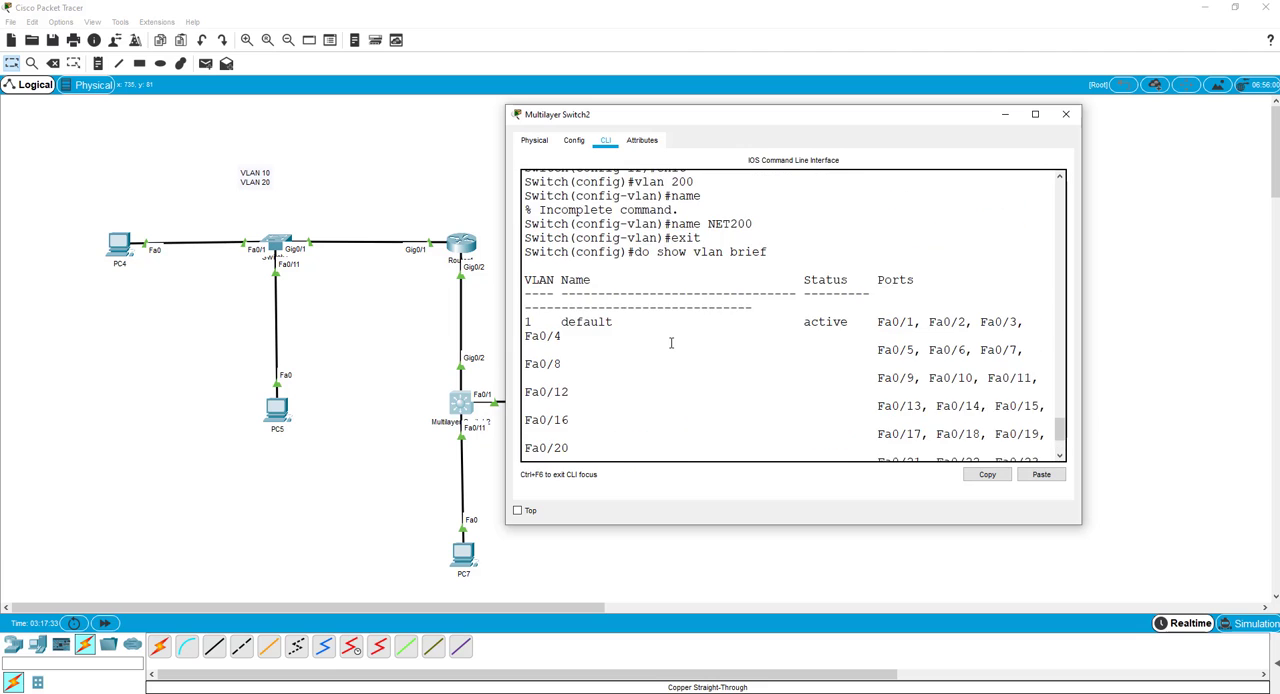
{"action": "scroll", "coordinate": [671, 343], "scroll_direction": "down", "scroll_amount": 3}
Look over the topology, then reopen Multilayer Switch2's console and review the earlier VLAN commands.
{"action": "left_click", "coordinate": [1005, 114]}
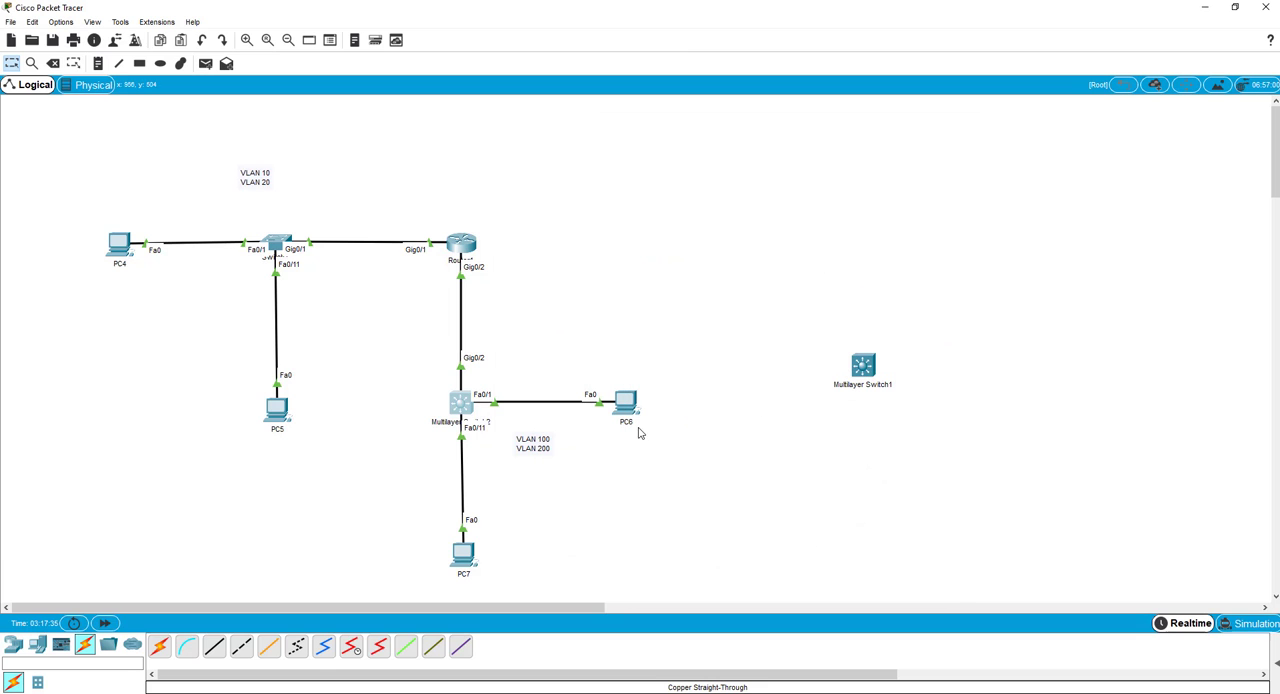
{"action": "left_click", "coordinate": [458, 410]}
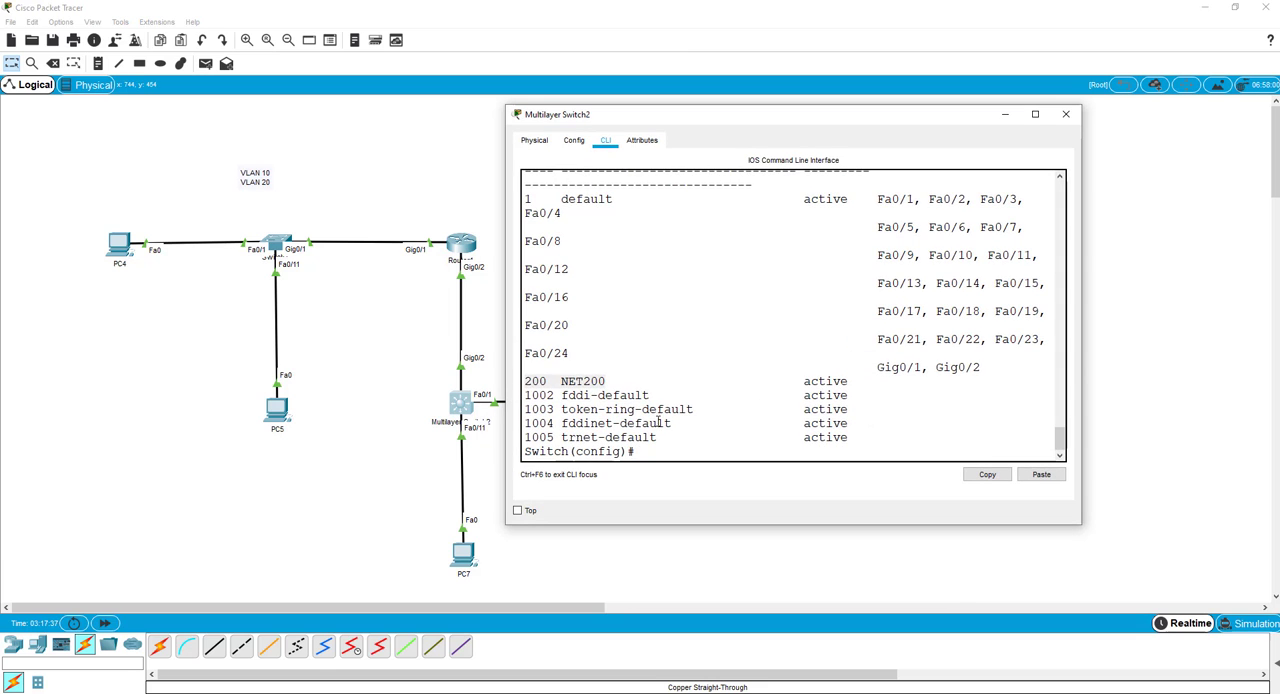
{"action": "scroll", "coordinate": [662, 414], "scroll_direction": "up", "scroll_amount": 5}
{"action": "scroll", "coordinate": [670, 404], "scroll_direction": "up", "scroll_amount": 1}
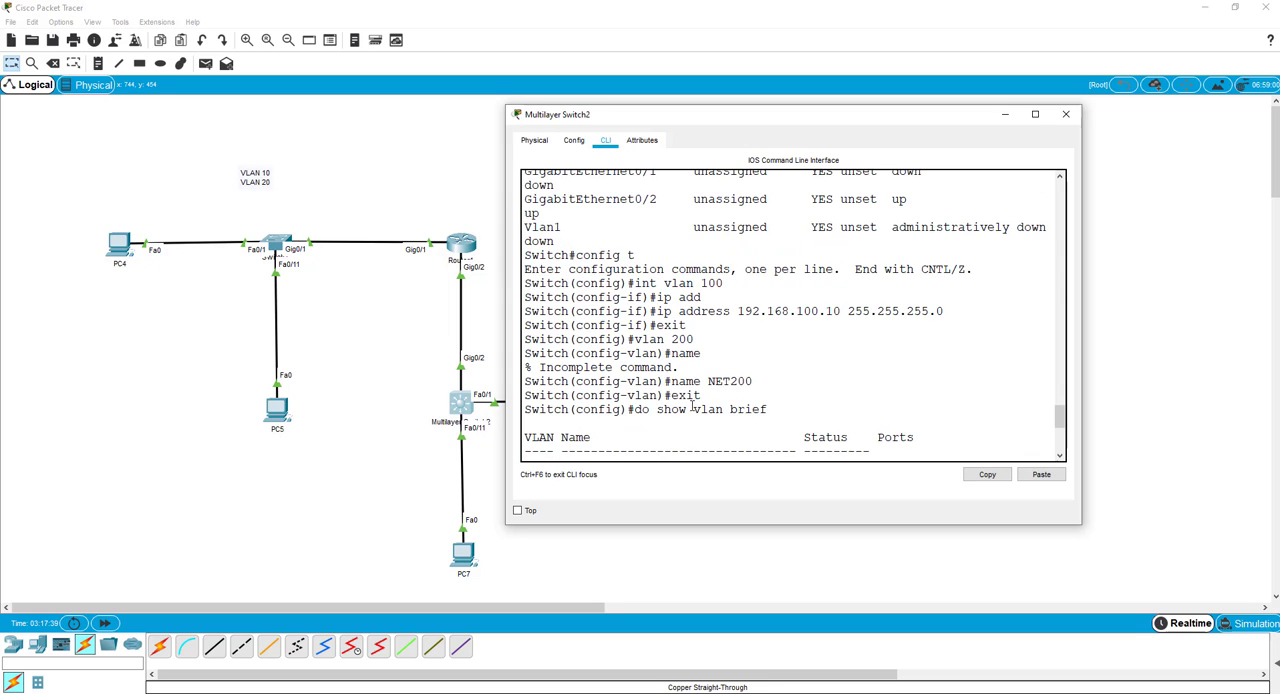
{"action": "scroll", "coordinate": [688, 405], "scroll_direction": "down", "scroll_amount": 7}
{"action": "scroll", "coordinate": [682, 340], "scroll_direction": "up", "scroll_amount": 6}
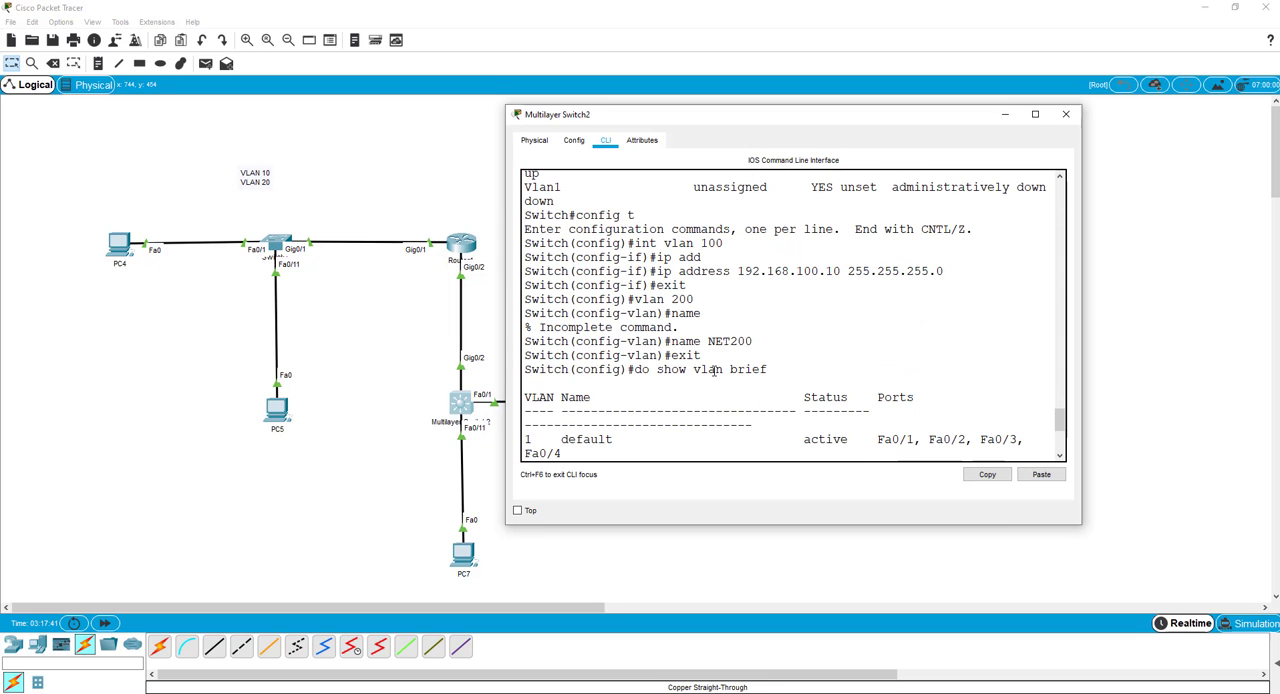
{"action": "scroll", "coordinate": [706, 391], "scroll_direction": "down", "scroll_amount": 6}
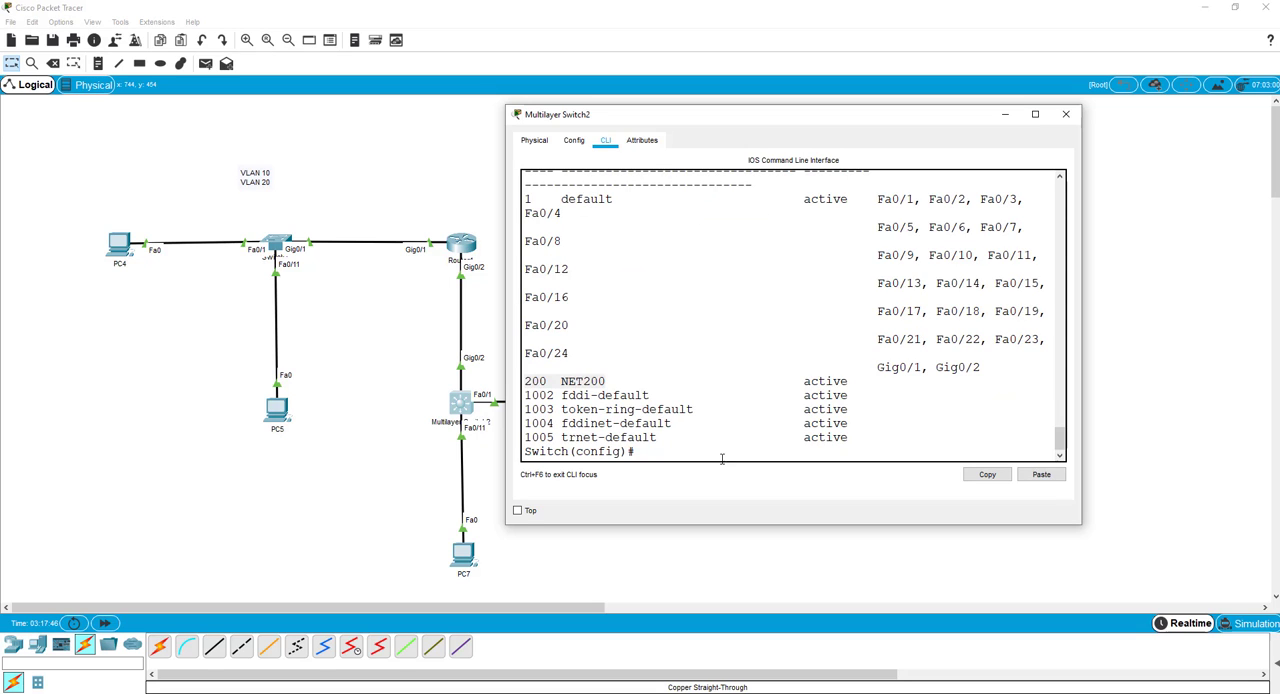
Create the VLAN 200 interface on Multilayer Switch2 with int vlan 200.
{"action": "key", "text": "Return"}
{"action": "key", "text": "Return"}
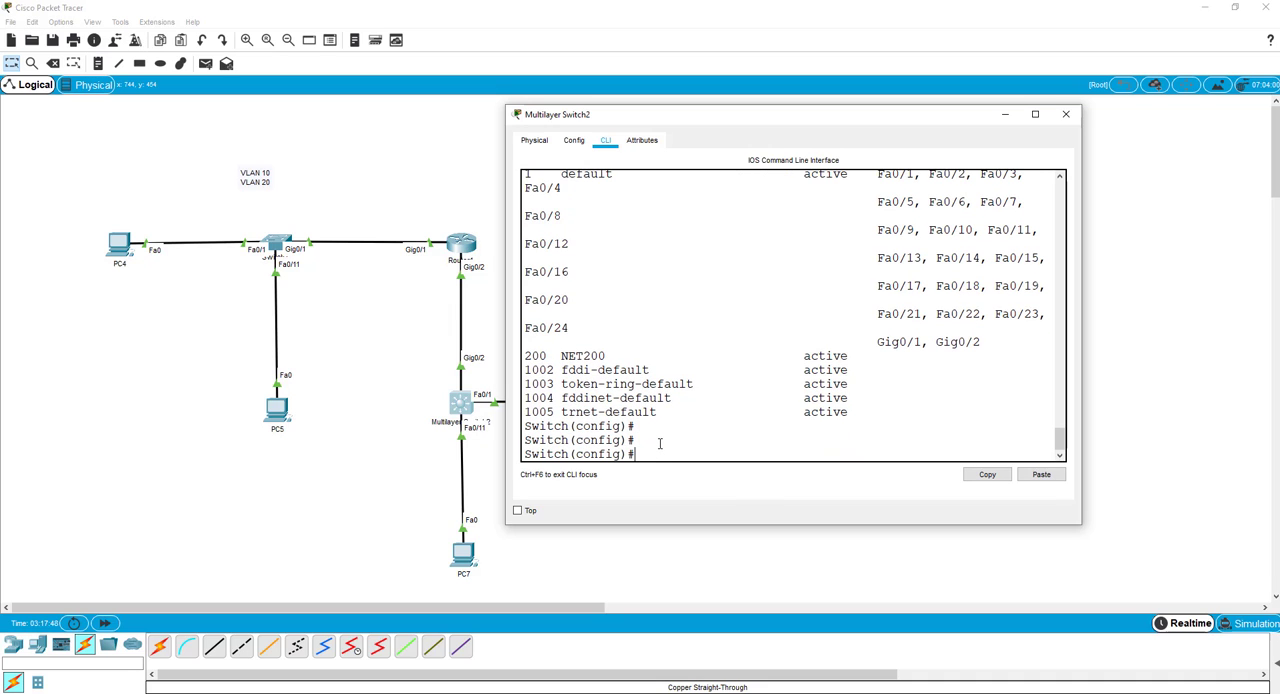
{"action": "type", "text": "int vlan 200"}
{"action": "key", "text": "Return"}
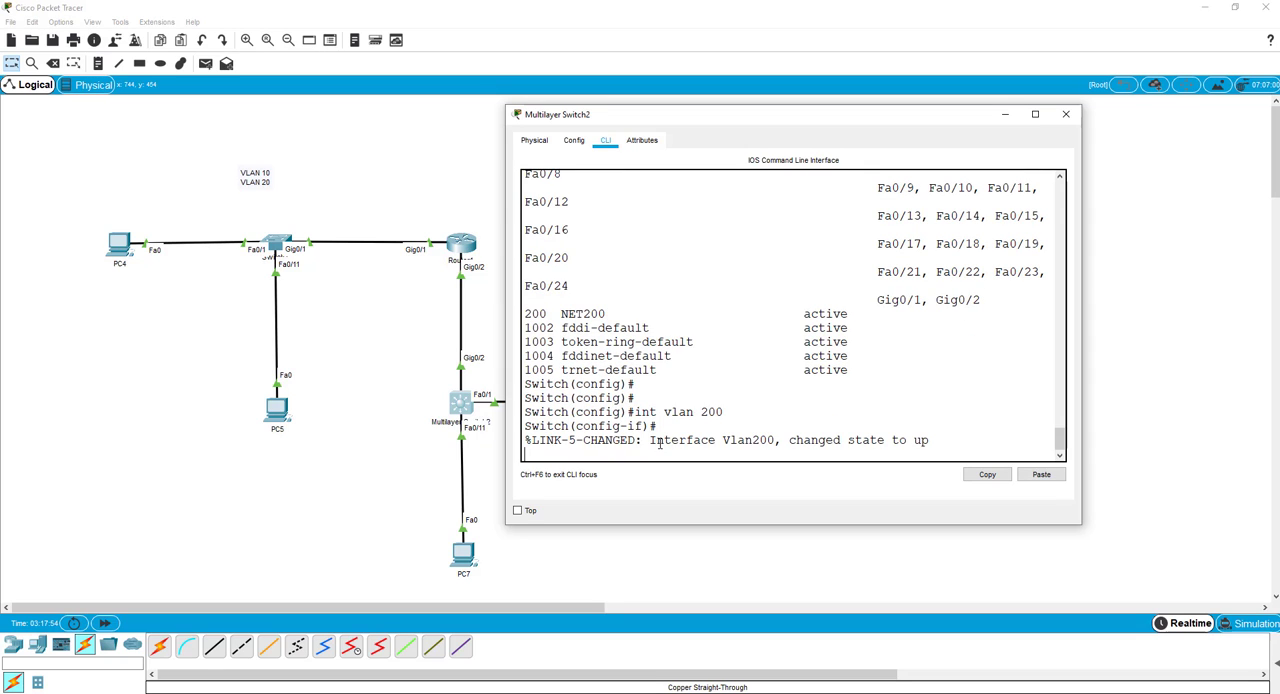
Assign IP address 192.168.200.10 with mask 255.255.255.0 to the VLAN 200 interface and exit interface configuration.
{"action": "type", "text": "ip ad"}
{"action": "key", "text": "Tab"}
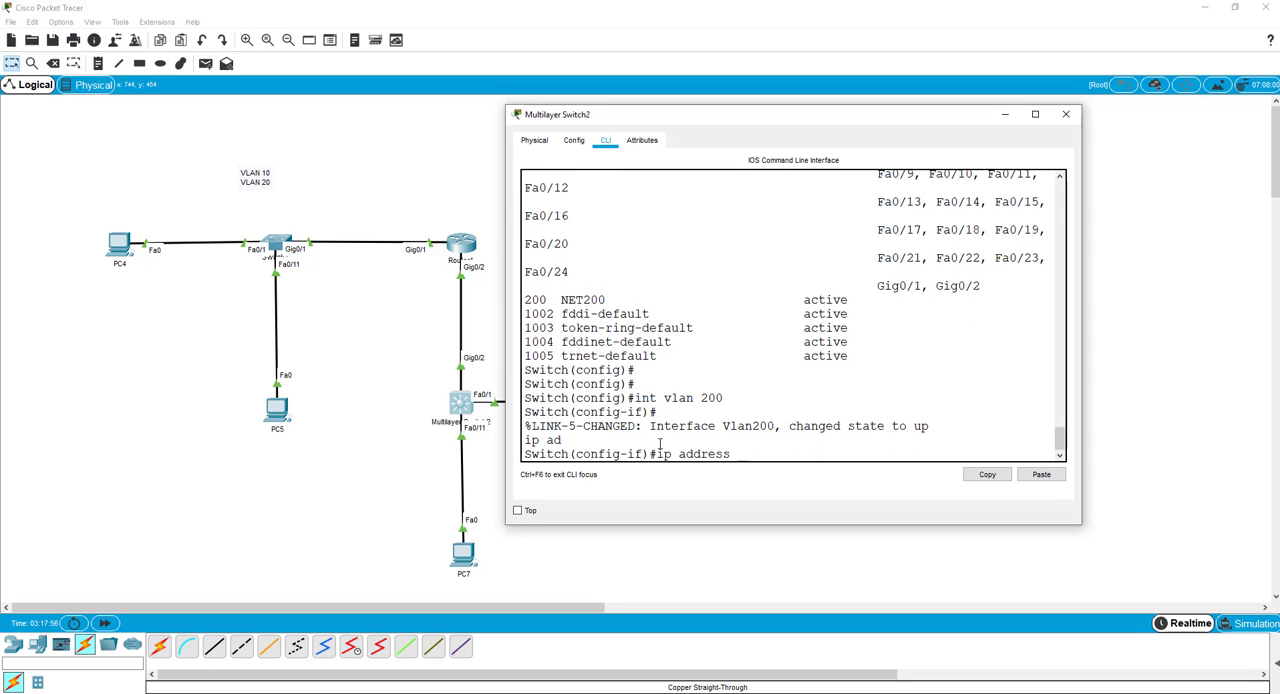
{"action": "type", "text": "192.168.200.10 255.255.255"}
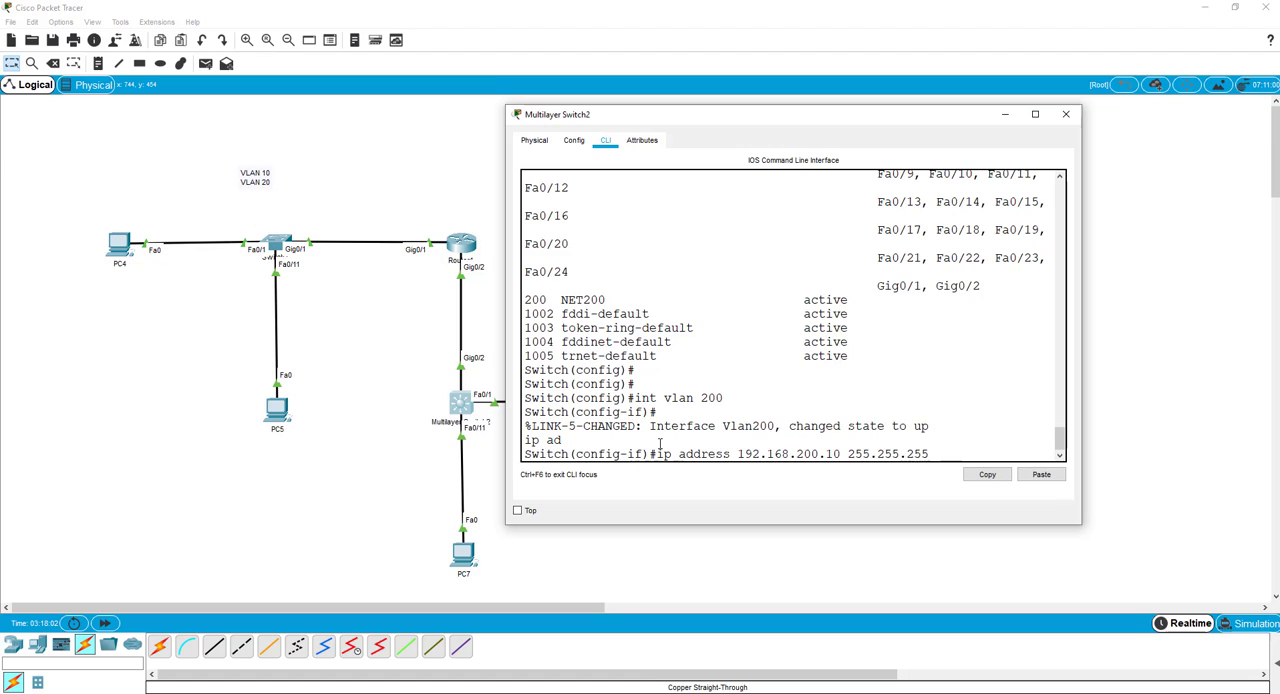
{"action": "type", "text": ".0"}
{"action": "key", "text": "Return"}
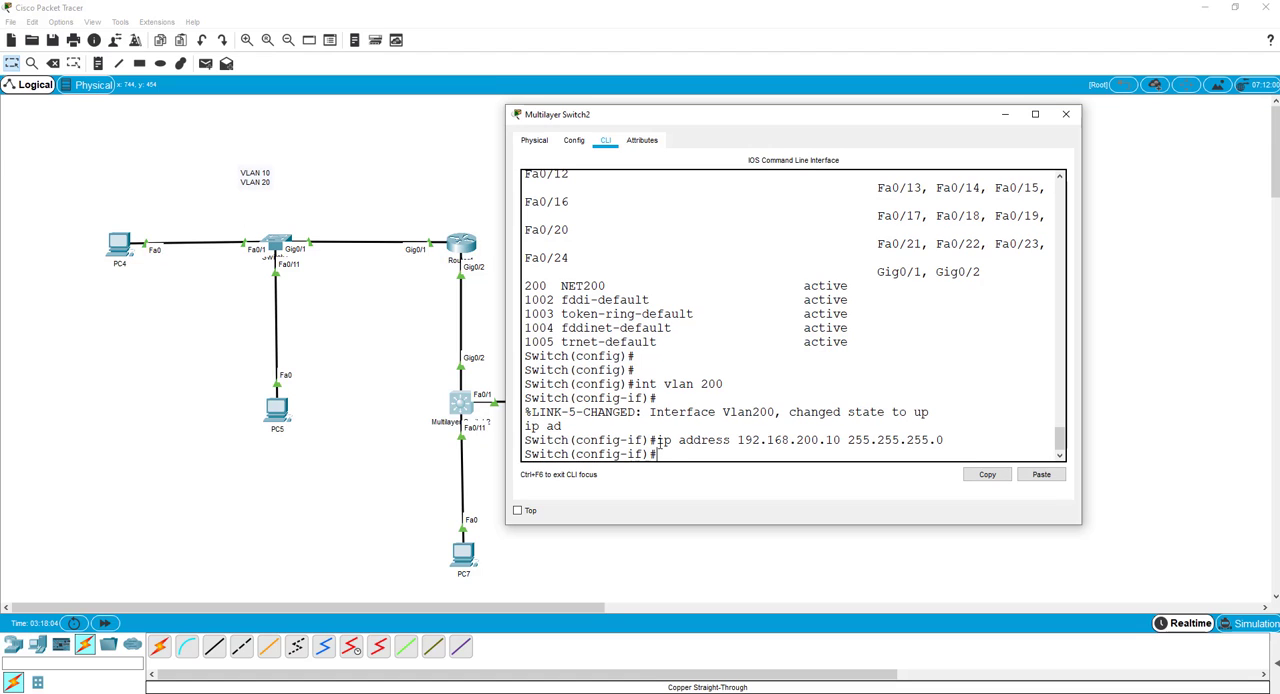
{"action": "type", "text": "exit"}
{"action": "key", "text": "Return"}
Create VLAN 100 on Multilayer Switch2 and try to name it by entering name and NET100 as separate commands.
{"action": "type", "text": "v"}
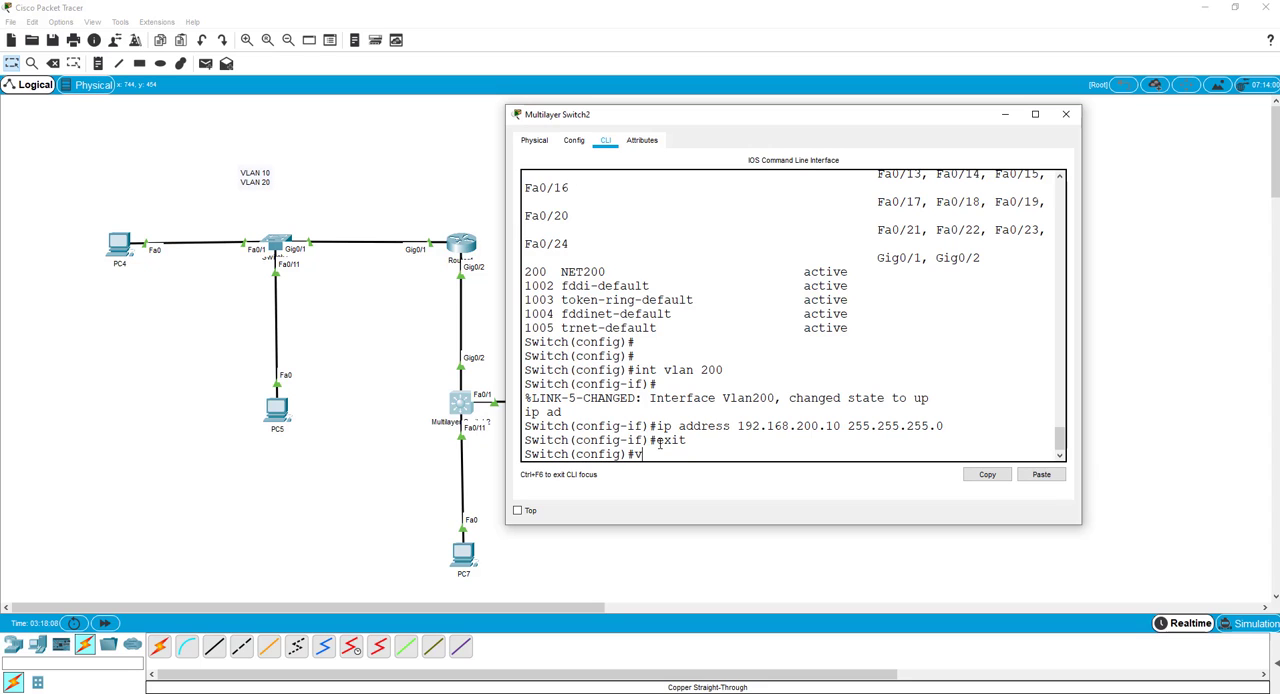
{"action": "type", "text": "lan 100"}
{"action": "key", "text": "Return"}
{"action": "type", "text": "name"}
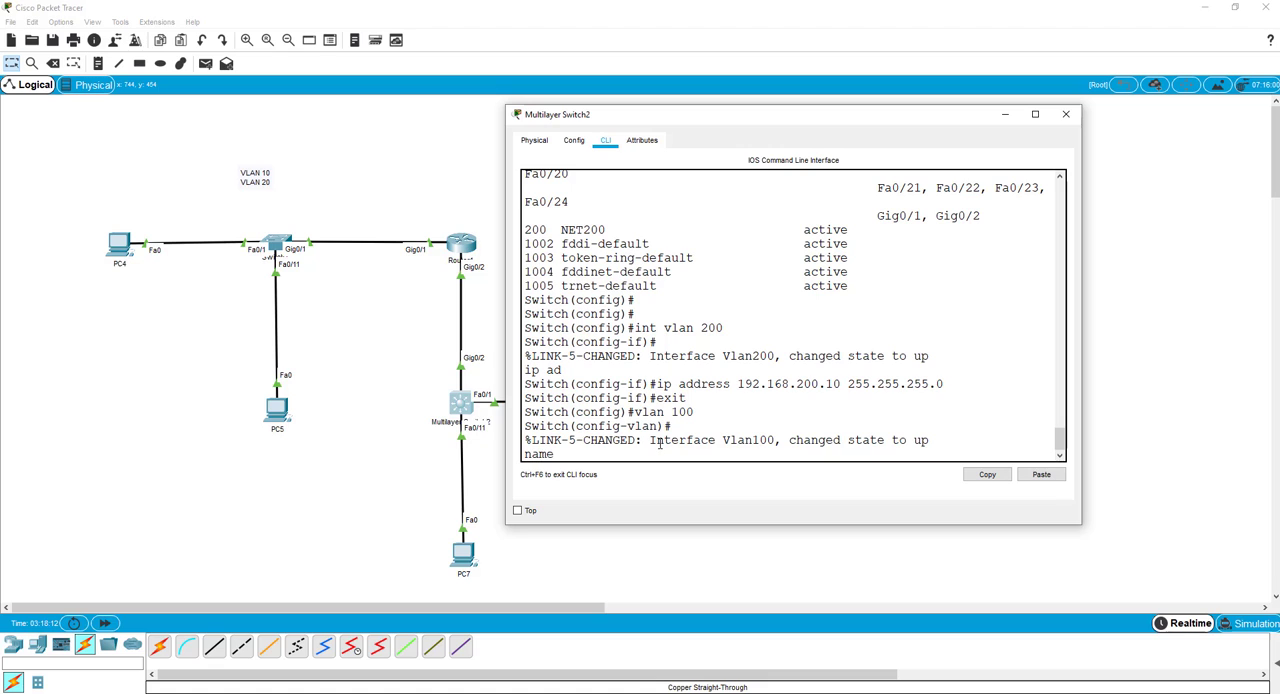
{"action": "key", "text": "Return"}
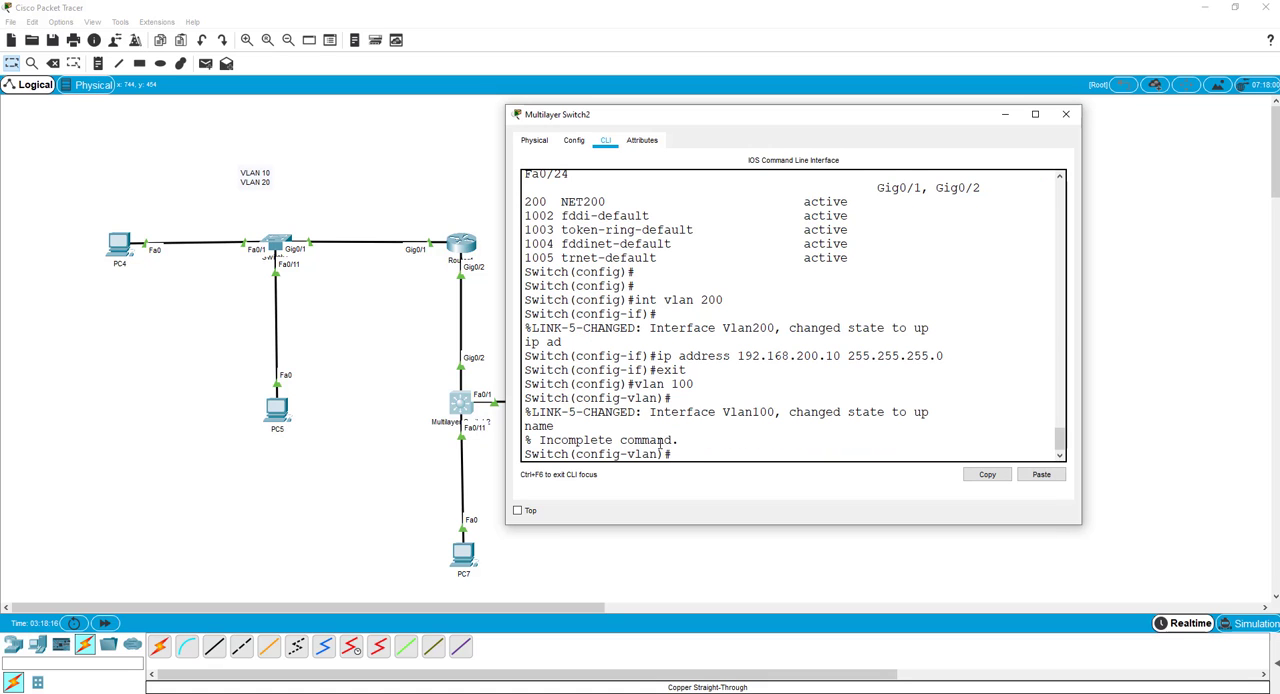
{"action": "type", "text": "NET100"}
{"action": "key", "text": "Return"}
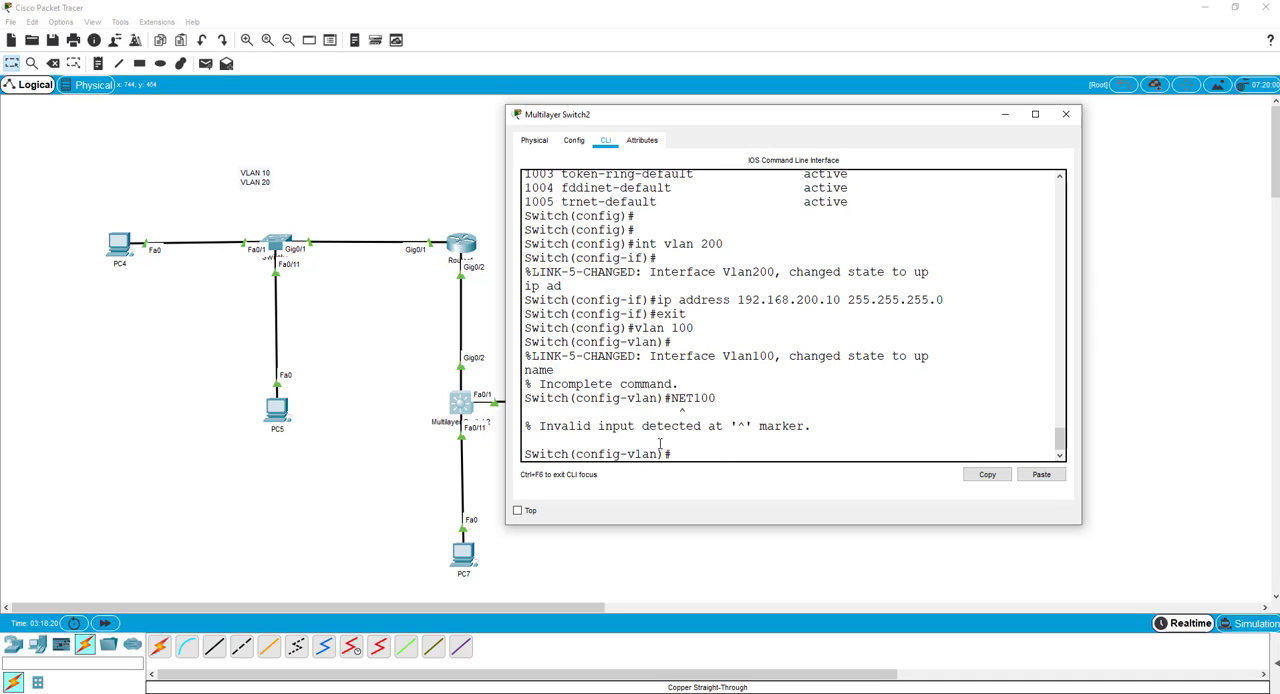
Review the earlier commands and name VLAN 100 NET100 with a single name command.
{"action": "scroll", "coordinate": [743, 354], "scroll_direction": "up", "scroll_amount": 3}
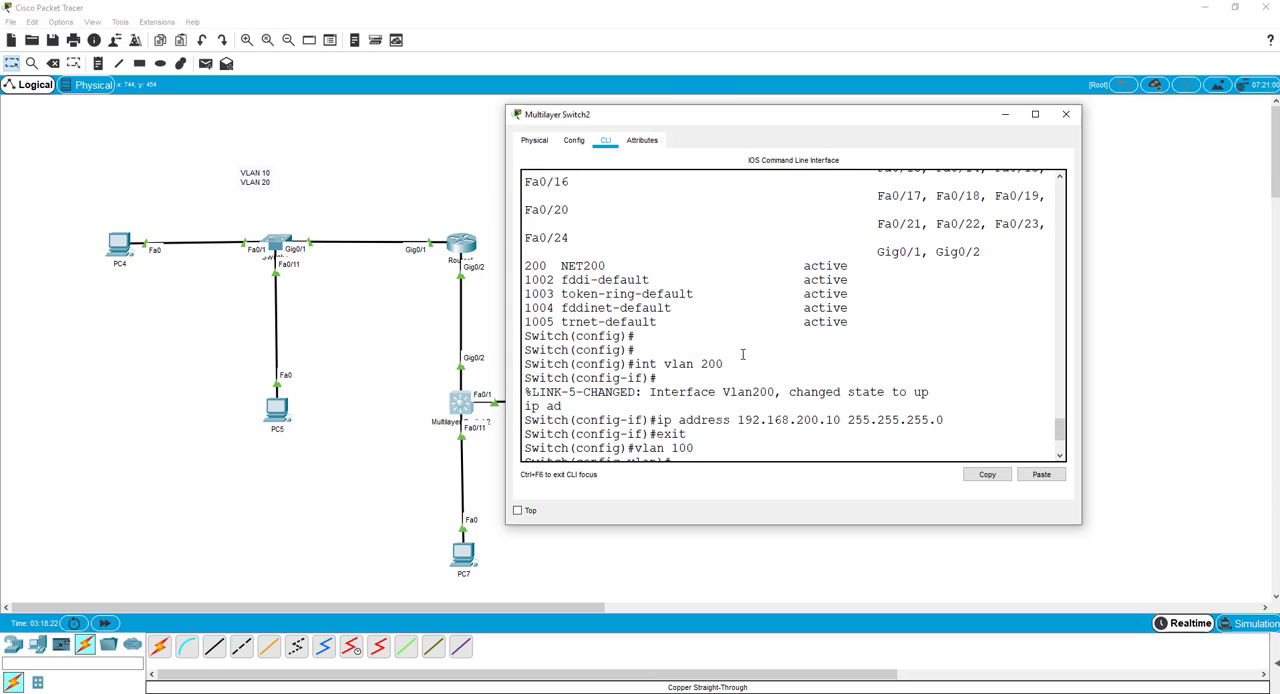
{"action": "scroll", "coordinate": [743, 354], "scroll_direction": "up", "scroll_amount": 2}
{"action": "scroll", "coordinate": [743, 354], "scroll_direction": "down", "scroll_amount": 5}
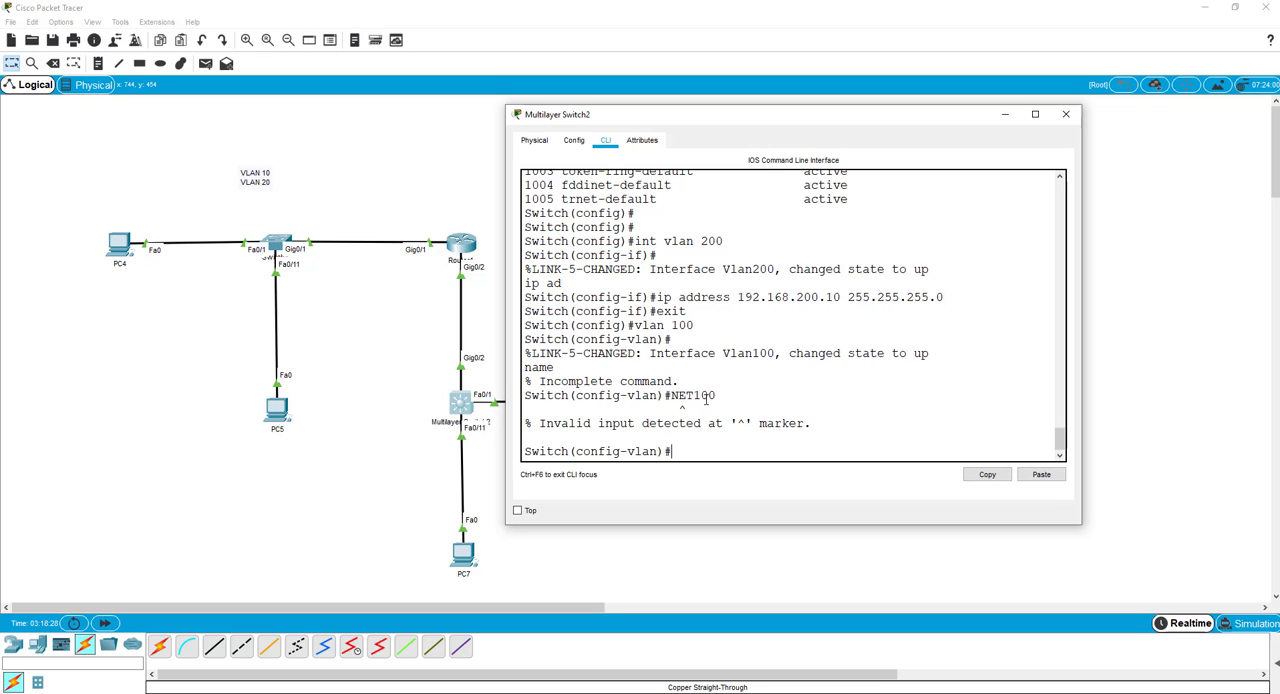
{"action": "key", "text": "Up"}
{"action": "key", "text": "Home"}
{"action": "type", "text": "name"}
{"action": "key", "text": "Return"}
List the VLANs again with do show vlan brief and examine the VLAN 100 entry.
{"action": "type", "text": "d"}
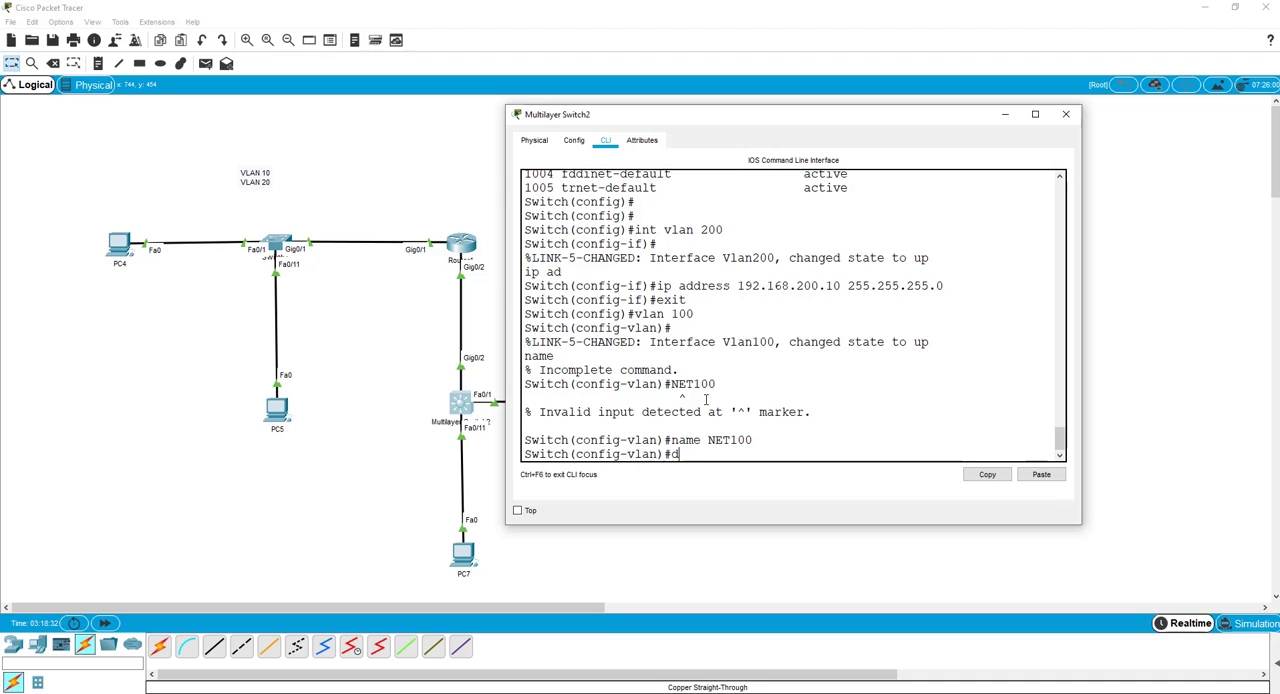
{"action": "type", "text": "o show vlan brief"}
{"action": "key", "text": "Return"}
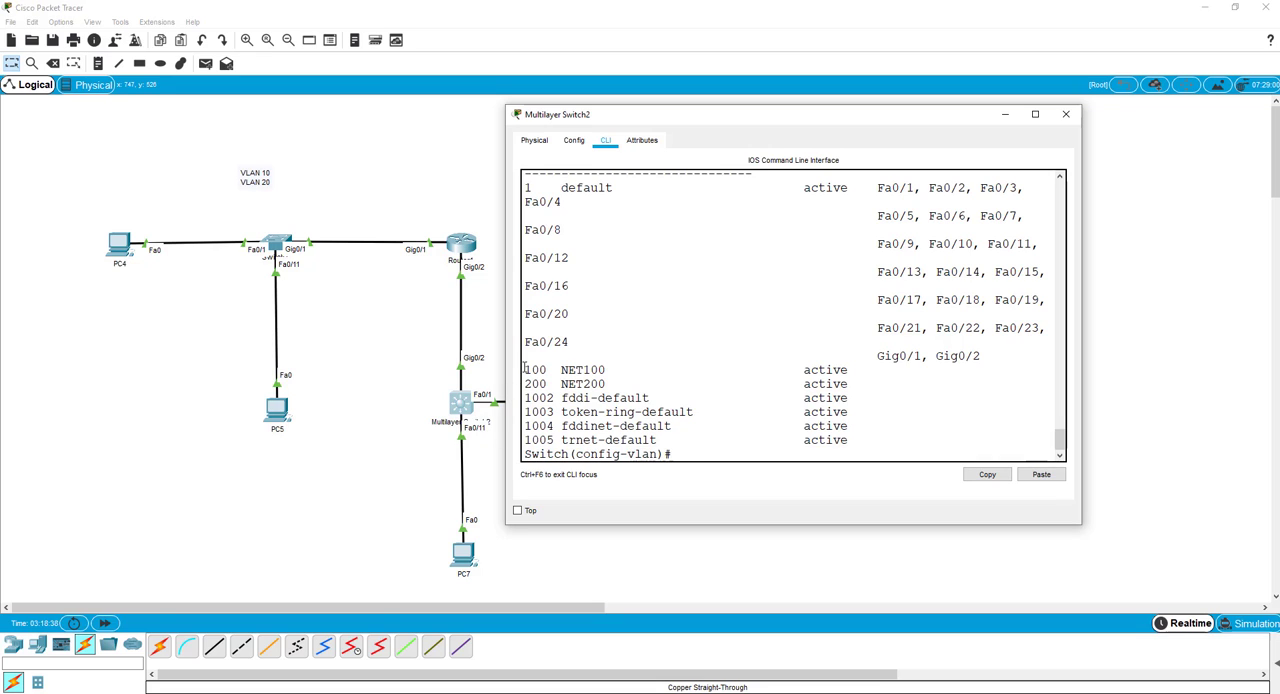
{"action": "left_click_drag", "start_coordinate": [523, 369], "coordinate": [606, 370]}
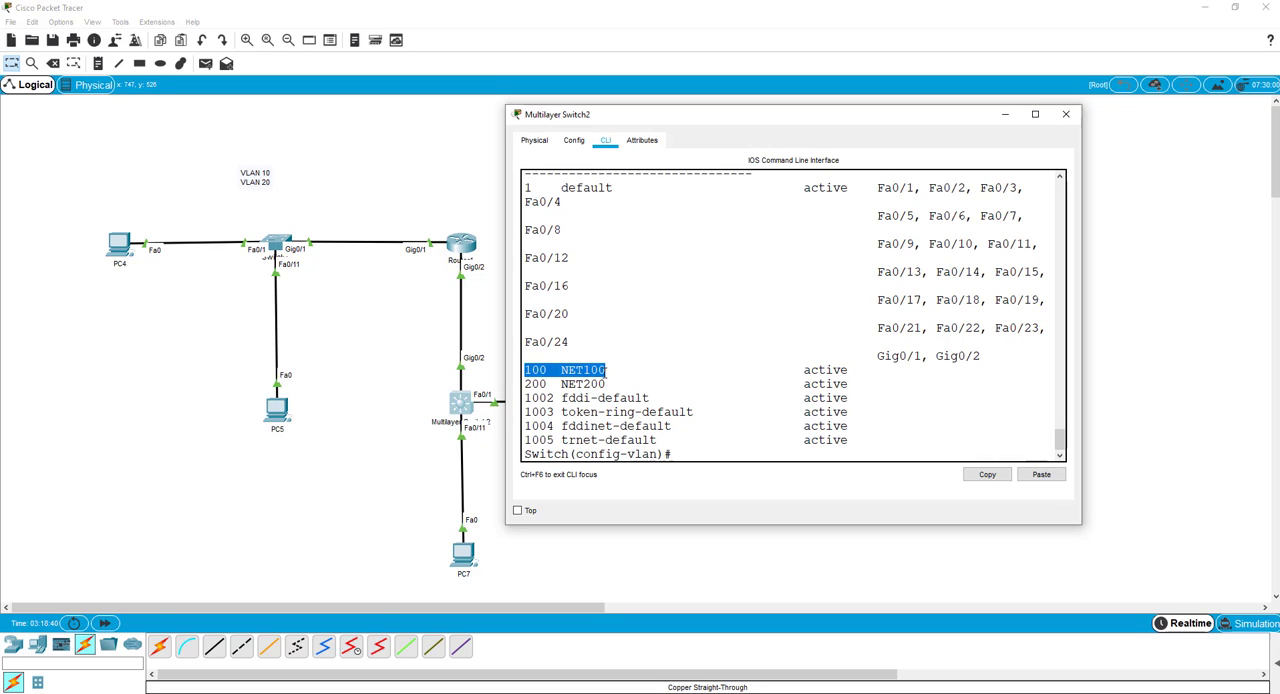
Exit VLAN configuration and enter configuration of the interface range fa0/1-10 on Multilayer Switch2.
{"action": "left_click", "coordinate": [684, 454]}
{"action": "type", "text": "exit"}
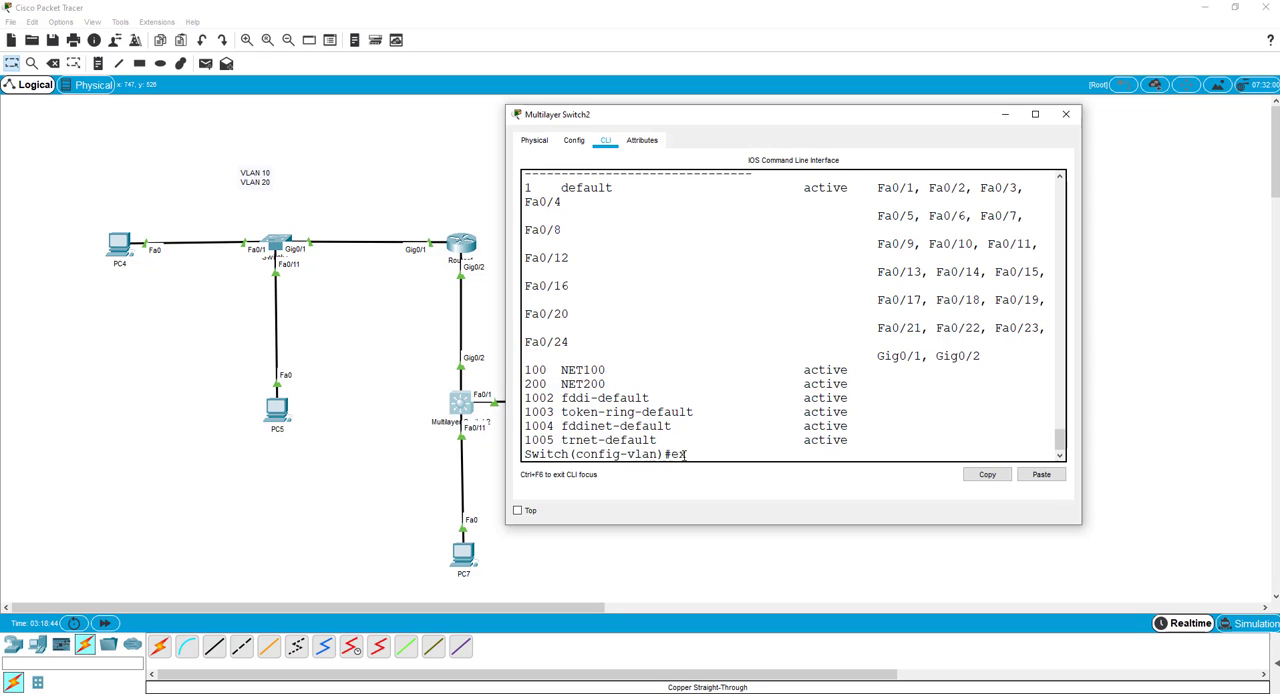
{"action": "key", "text": "Return"}
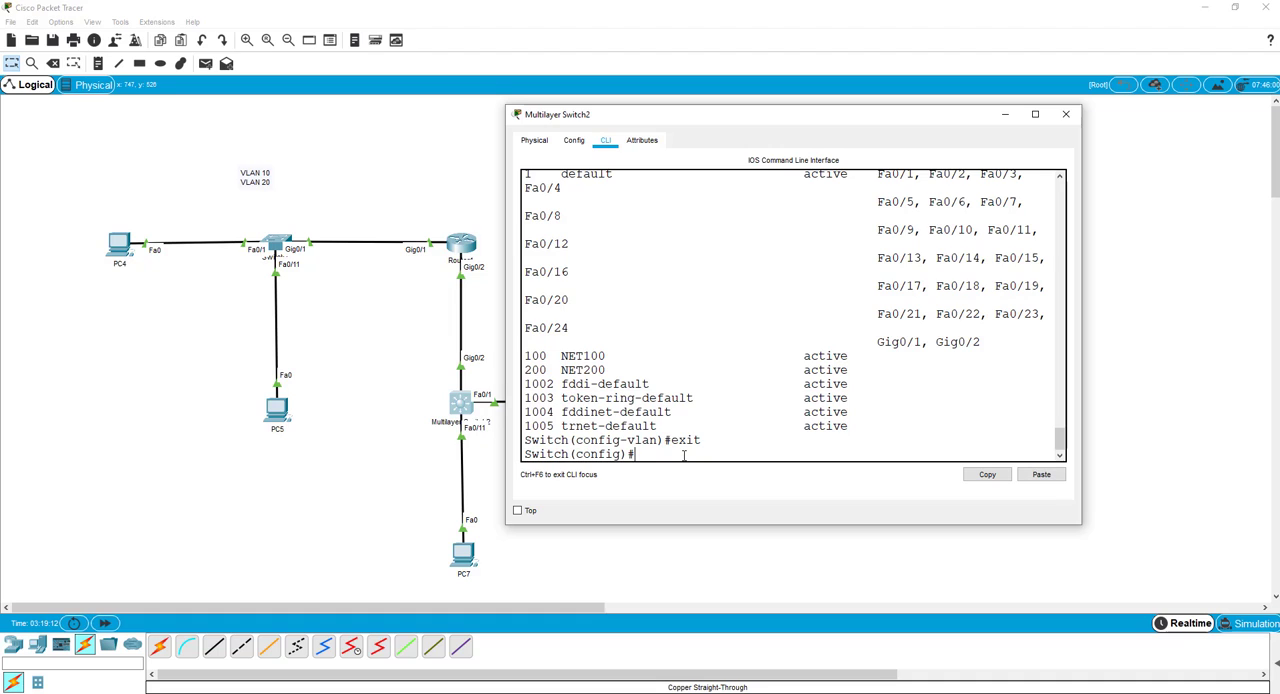
{"action": "type", "text": "int range fa0/1-"}
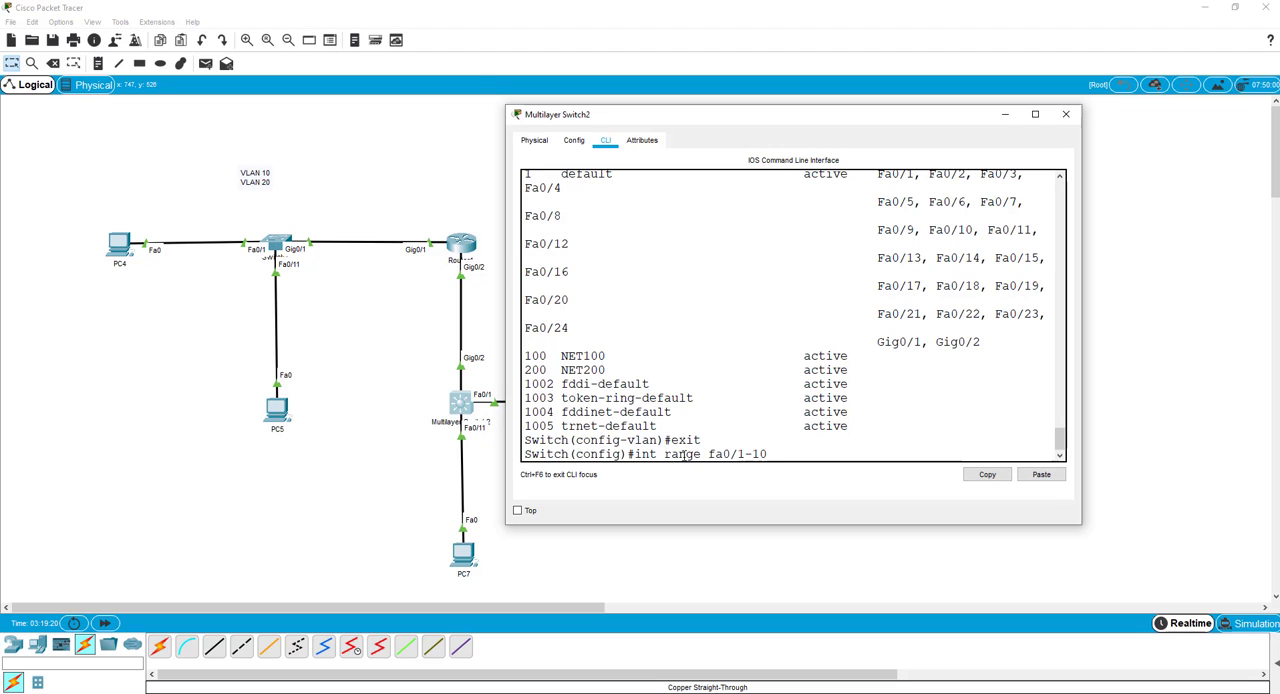
{"action": "type", "text": "10"}
{"action": "key", "text": "Return"}
Assign the fa0/1-10 range to access VLAN 100 with switchport access vlan 100 and exit range configuration.
{"action": "type", "text": "sw"}
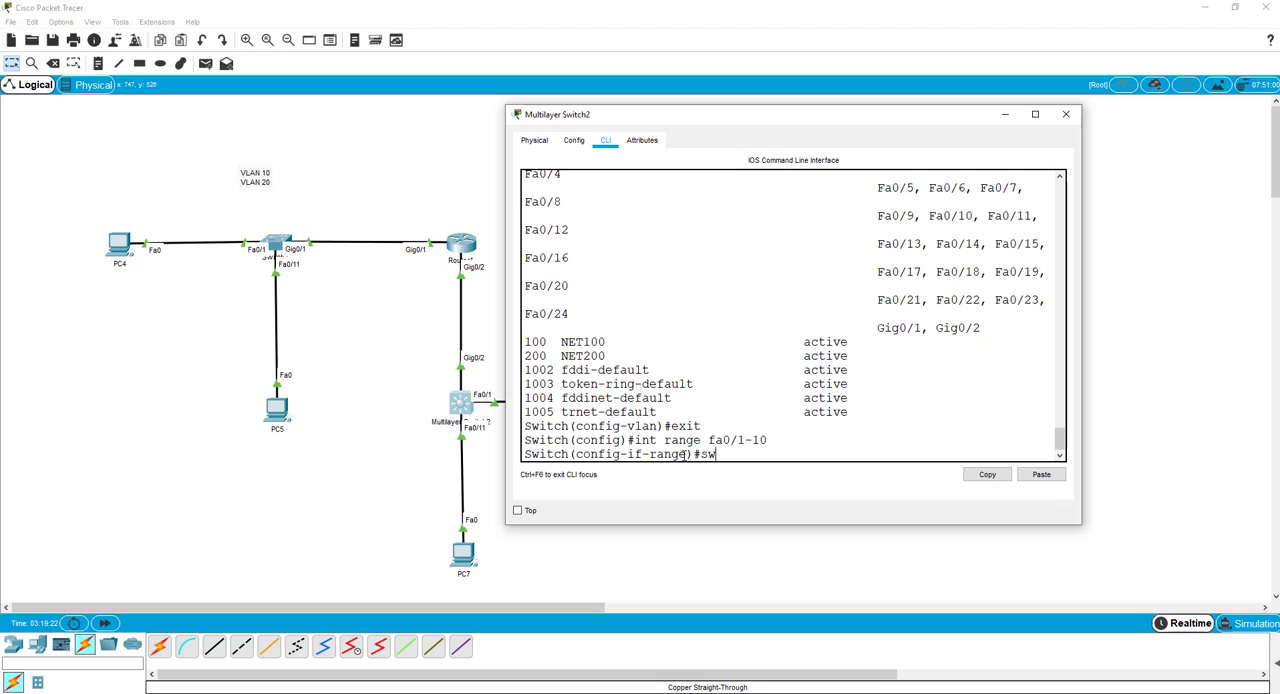
{"action": "key", "text": "Tab"}
{"action": "type", "text": "acc"}
{"action": "key", "text": "Tab"}
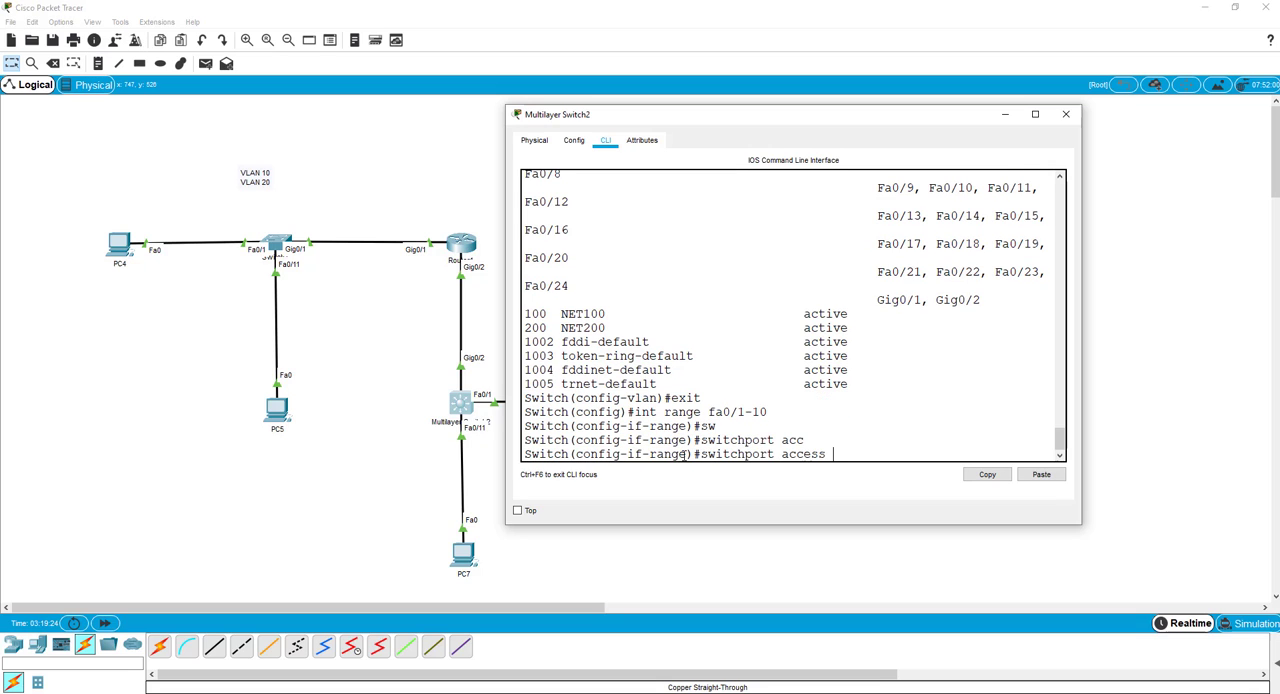
{"action": "type", "text": "vlan 100"}
{"action": "key", "text": "Return"}
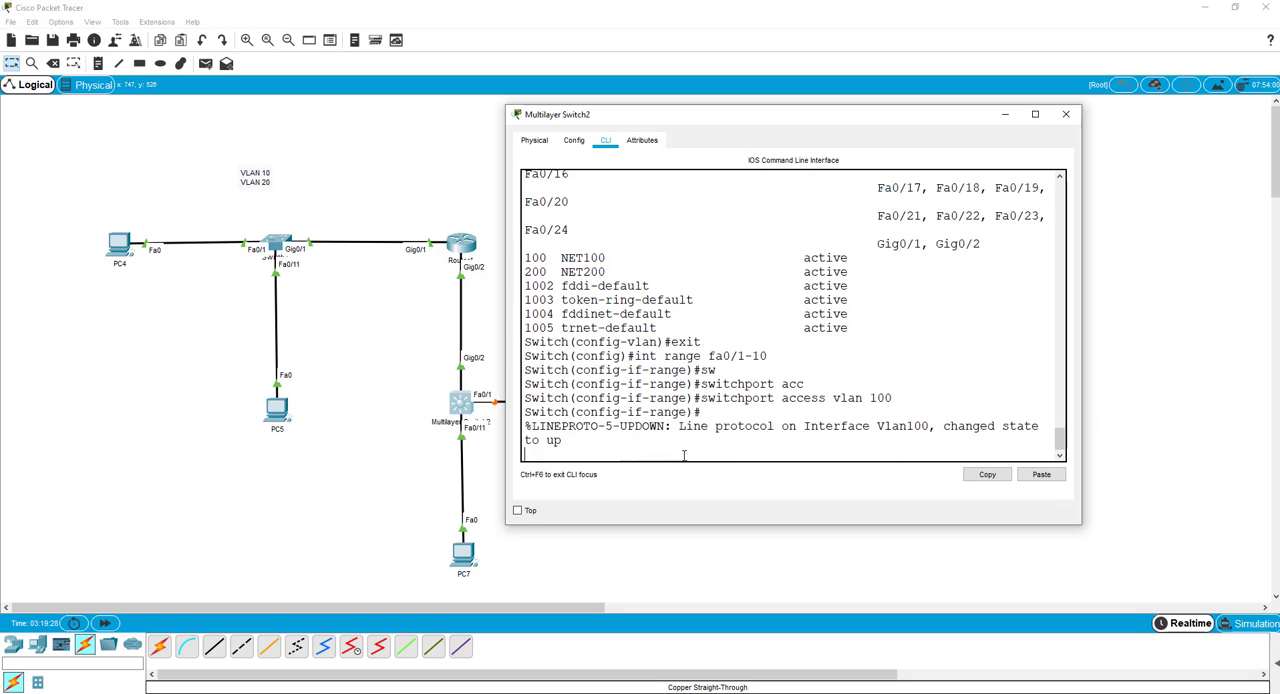
{"action": "key", "text": "Return"}
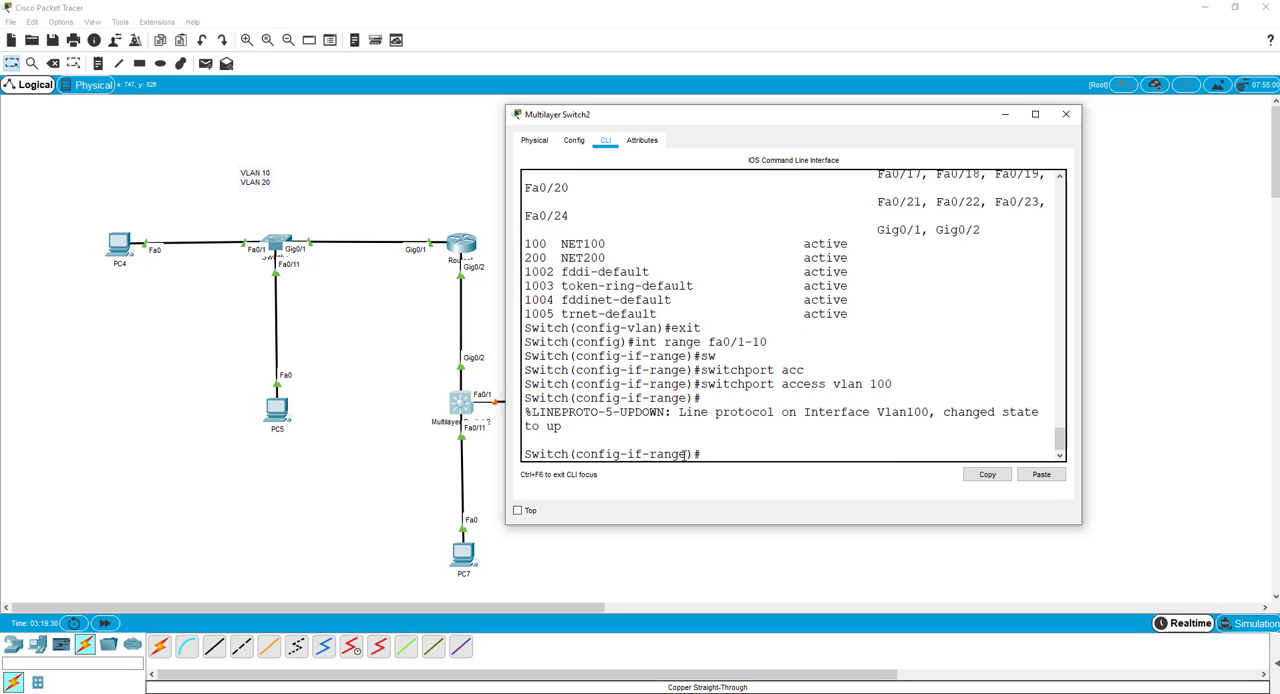
{"action": "type", "text": "exit"}
{"action": "key", "text": "Return"}
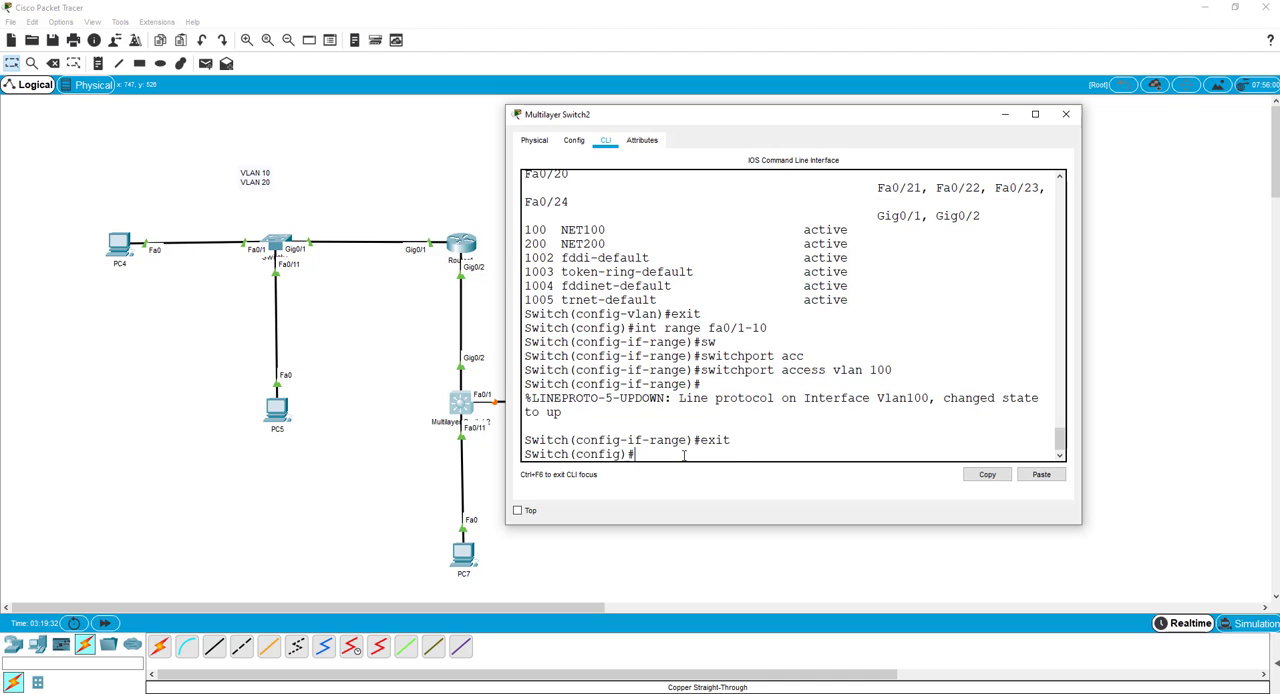
{"action": "type", "text": "int"}
{"action": "key", "text": "BackSpace"}
{"action": "key", "text": "BackSpace"}
{"action": "key", "text": "BackSpace"}
{"action": "type", "text": "exit"}
Reuse the earlier interface range command to enter configuration of interfaces fa0/11-20 on Multilayer Switch2.
{"action": "key", "text": "Up"}
{"action": "key", "text": "Up"}
{"action": "key", "text": "Up"}
{"action": "key", "text": "Left"}
{"action": "key", "text": "Left"}
{"action": "key", "text": "Left"}
{"action": "type", "text": "1"}
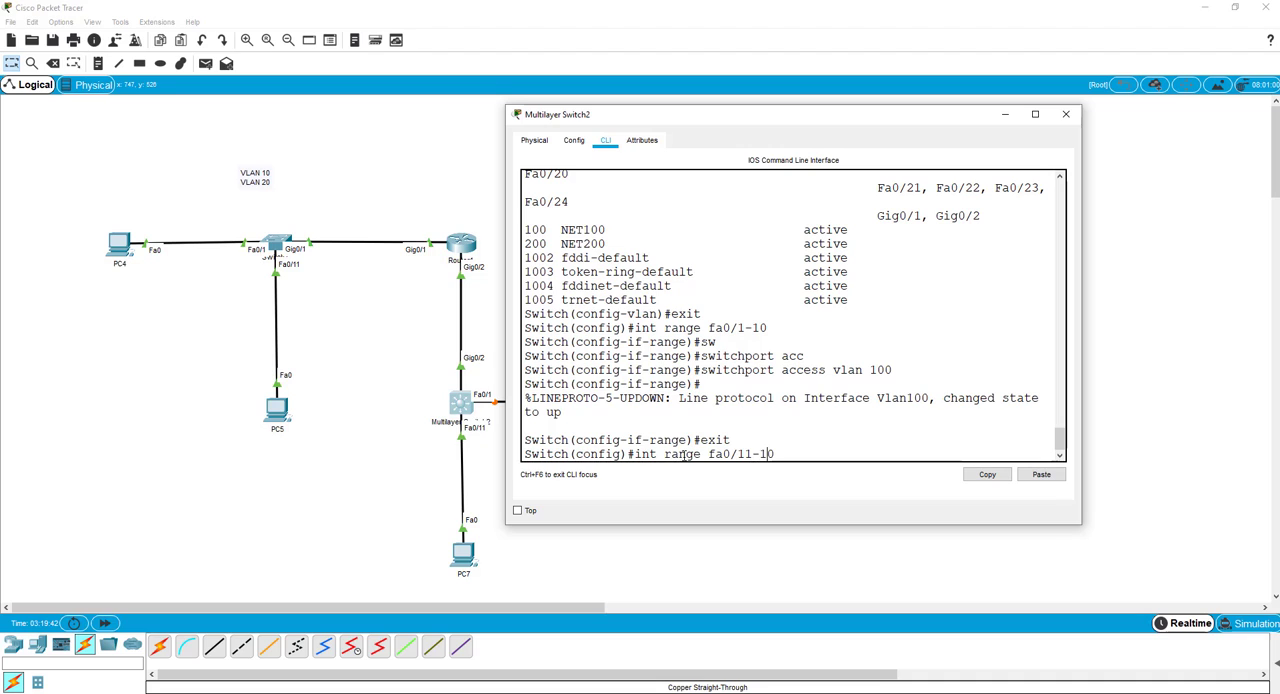
{"action": "key", "text": "Right"}
{"action": "key", "text": "Right"}
{"action": "key", "text": "BackSpace"}
{"action": "type", "text": "2"}
{"action": "key", "text": "Return"}
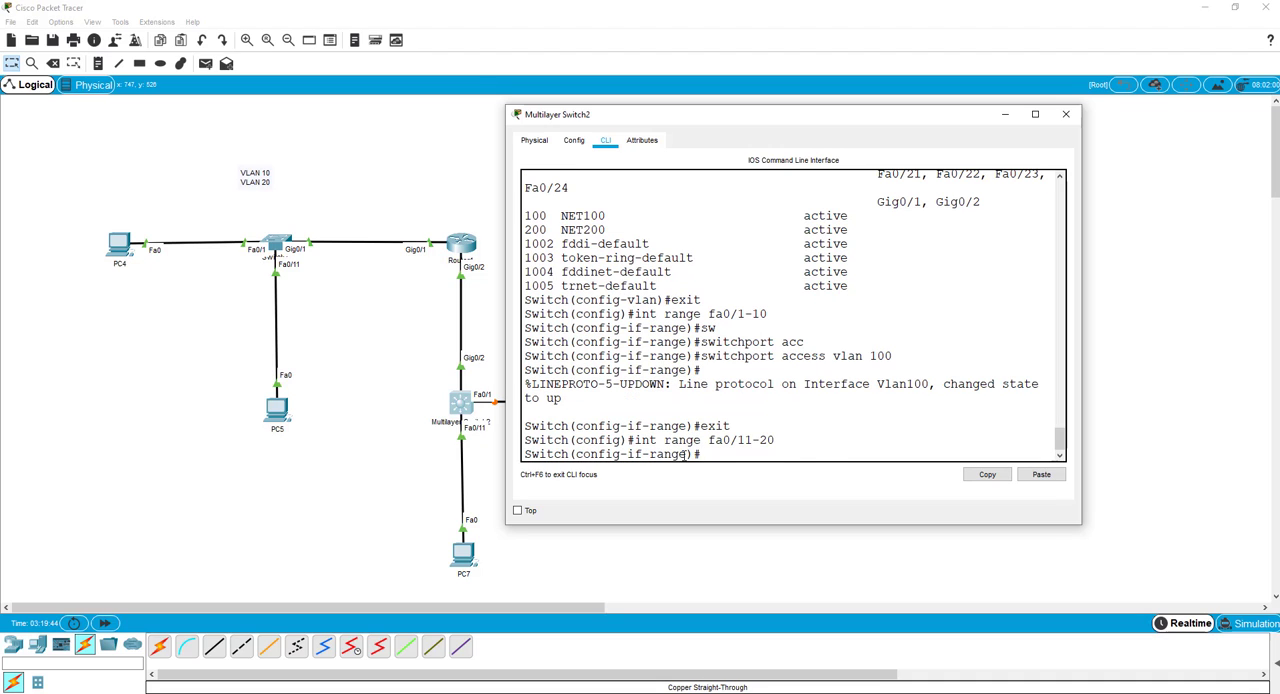
Assign the fa0/11-20 range to access VLAN 200 by reusing the earlier switchport access vlan command.
{"action": "key", "text": "Up"}
{"action": "key", "text": "Up"}
{"action": "key", "text": "Up"}
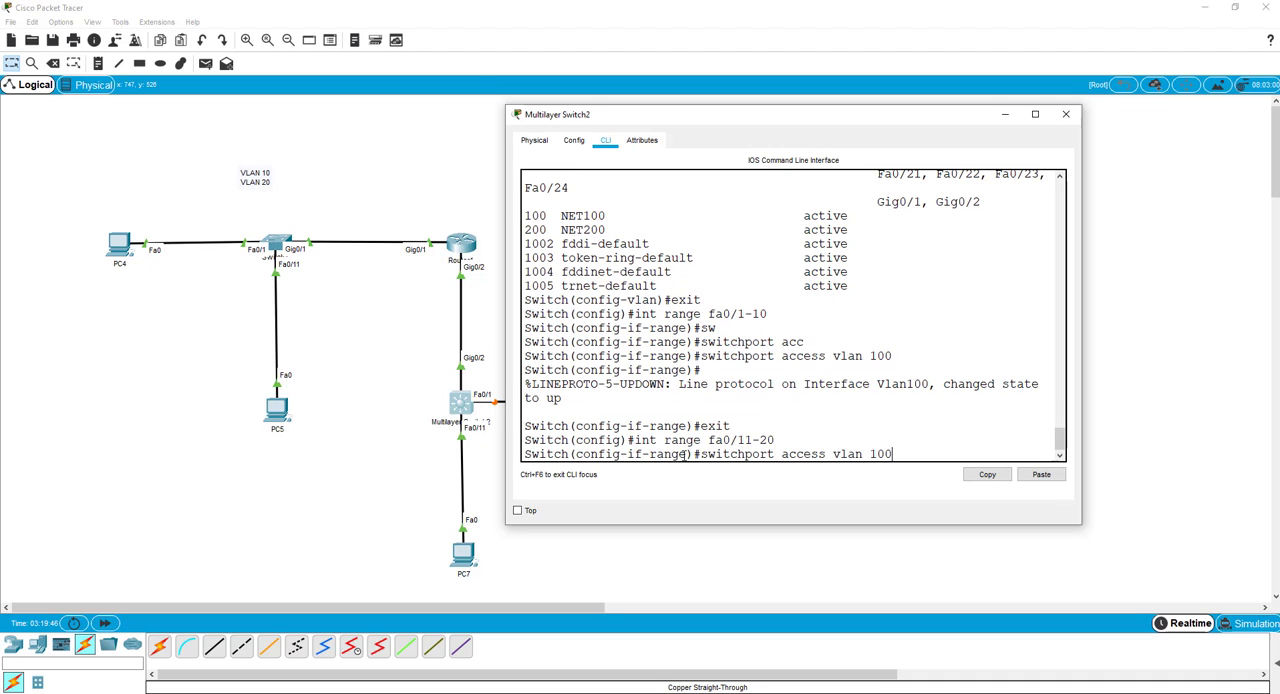
{"action": "key", "text": "Left"}
{"action": "key", "text": "Left"}
{"action": "key", "text": "BackSpace"}
{"action": "type", "text": "2"}
{"action": "key", "text": "Return"}
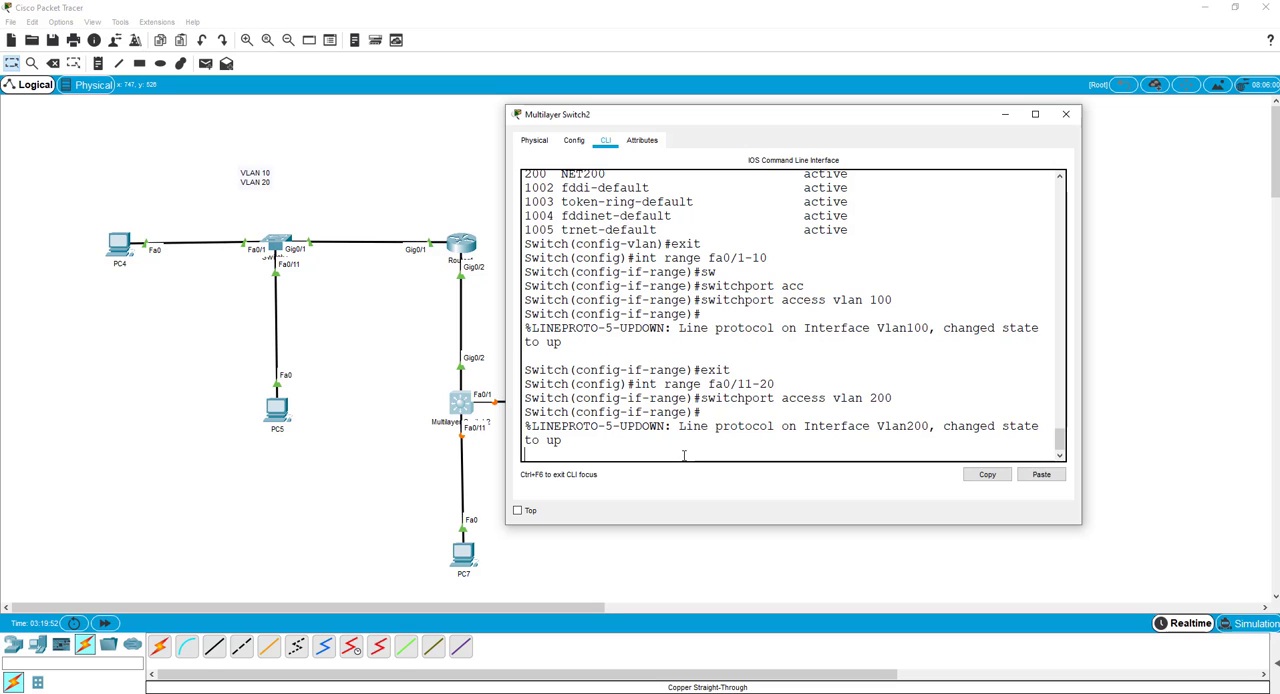
{"action": "key", "text": "Return"}
{"action": "key", "text": "Return"}
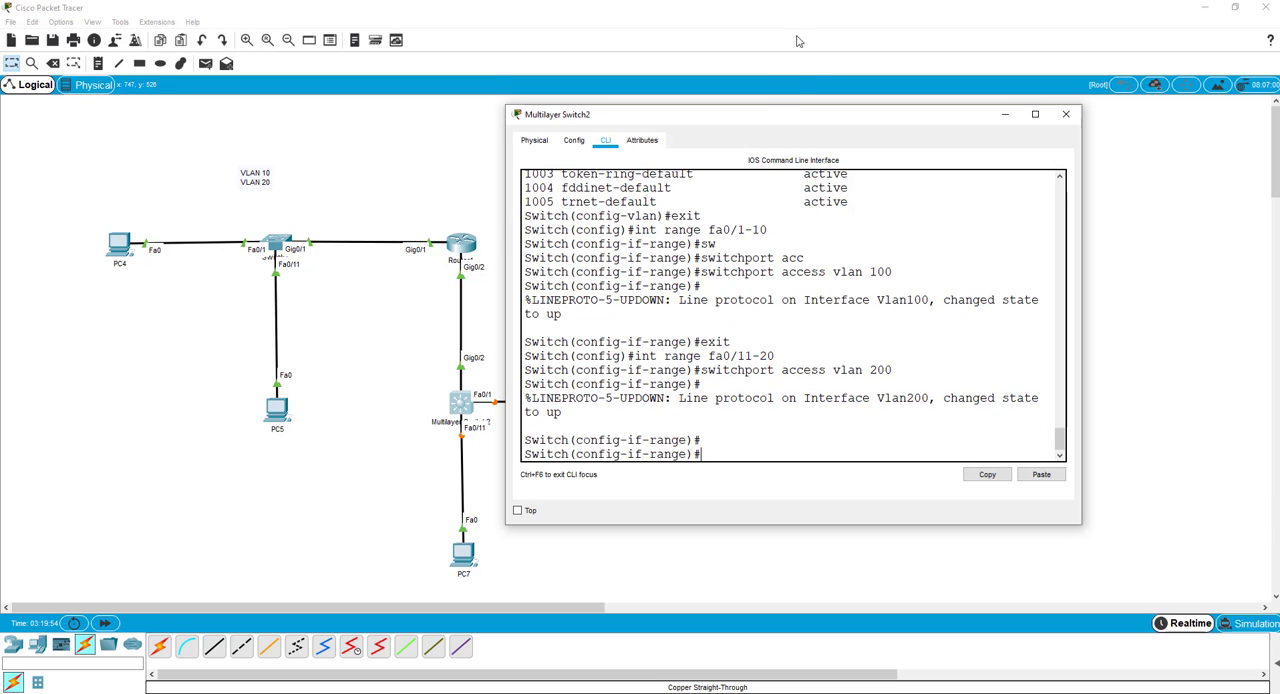
Move the switch window clear of the topology and set PC6's IPv4 configuration to DHCP.
{"action": "left_click_drag", "start_coordinate": [778, 114], "coordinate": [888, 91]}
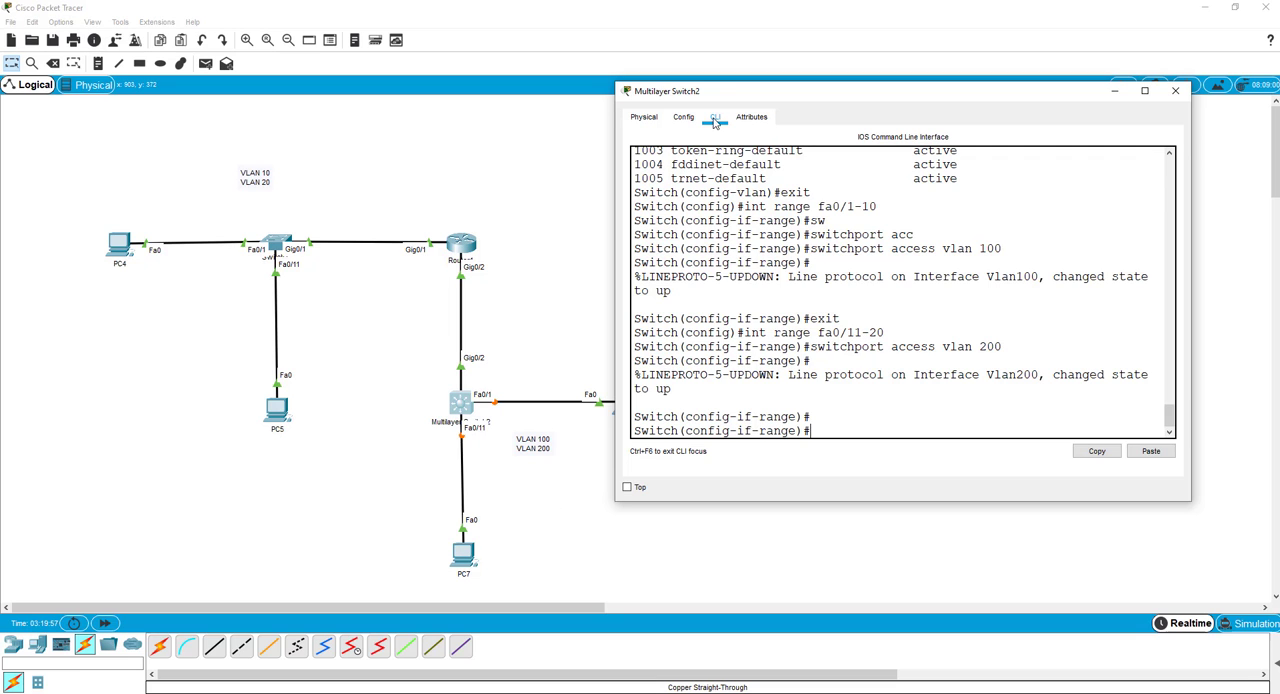
{"action": "left_click_drag", "start_coordinate": [707, 90], "coordinate": [752, 74]}
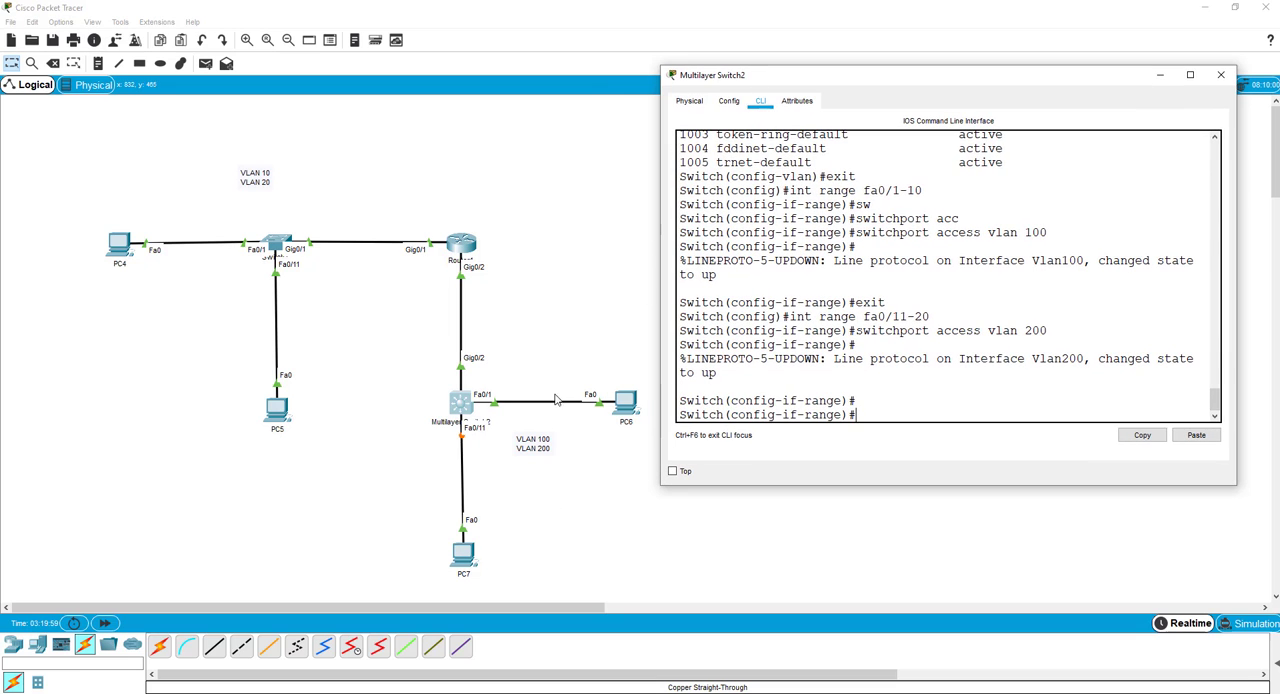
{"action": "left_click", "coordinate": [625, 402]}
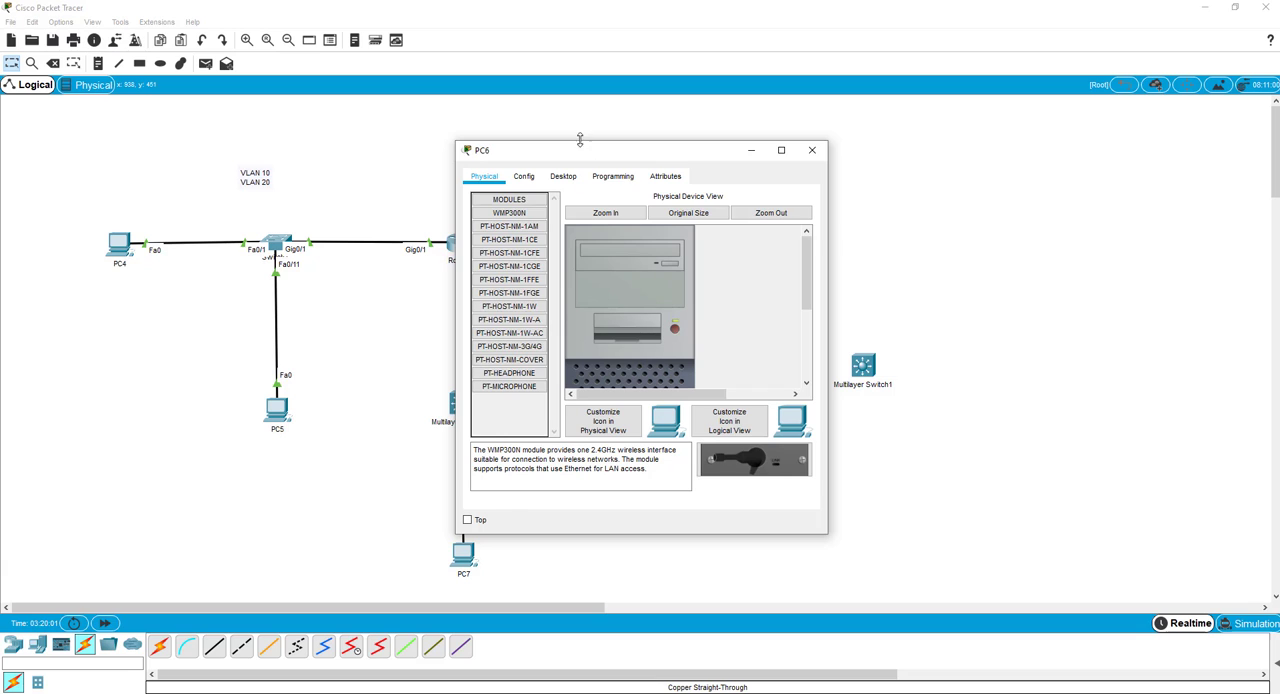
{"action": "left_click_drag", "start_coordinate": [580, 152], "coordinate": [800, 77]}
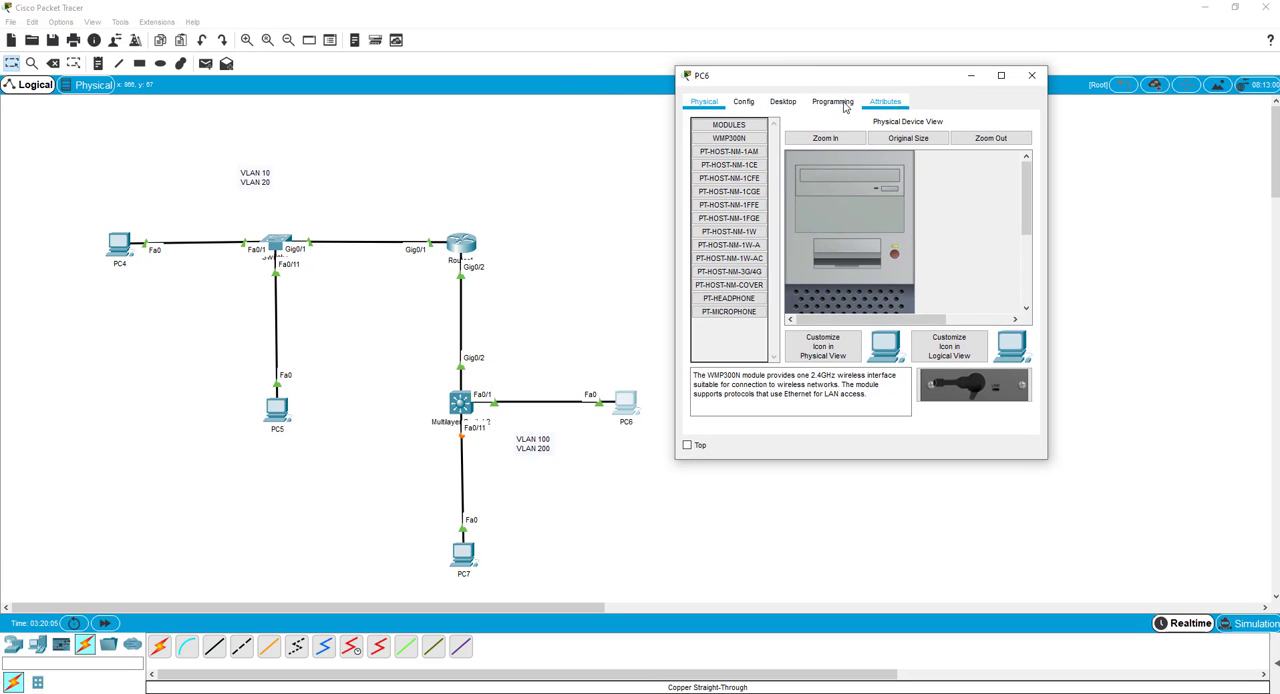
{"action": "left_click", "coordinate": [743, 101]}
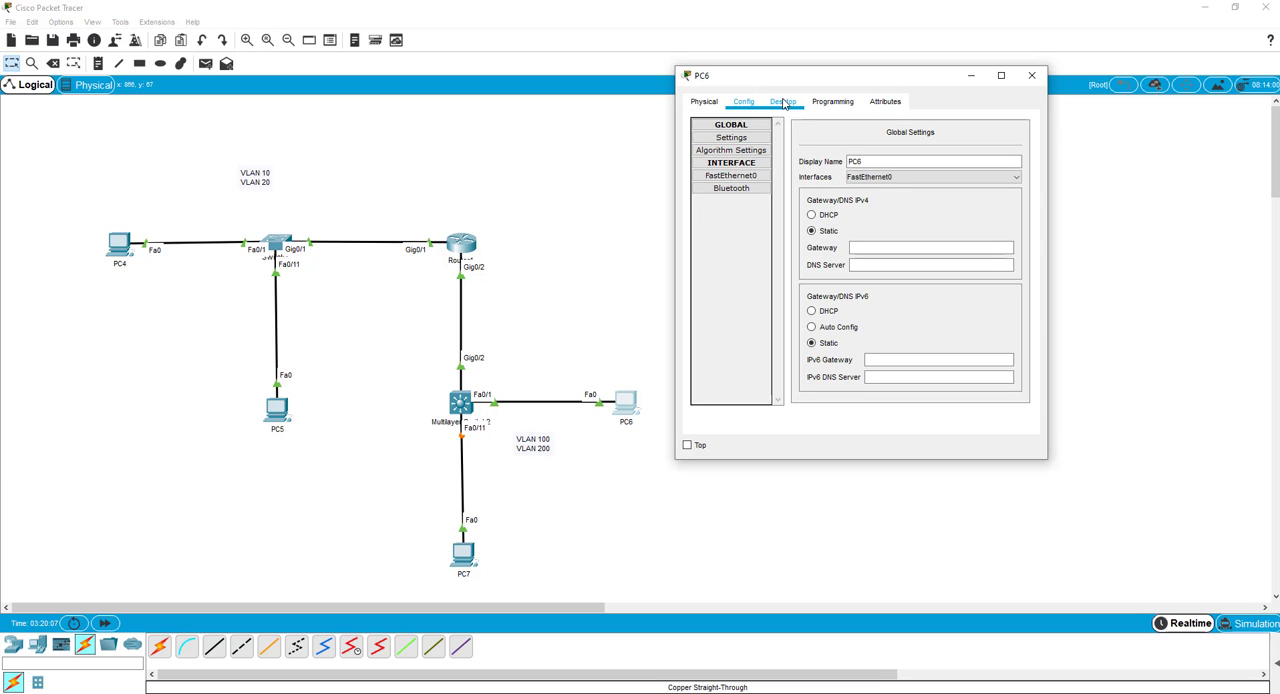
{"action": "left_click", "coordinate": [784, 103]}
{"action": "left_click", "coordinate": [740, 137]}
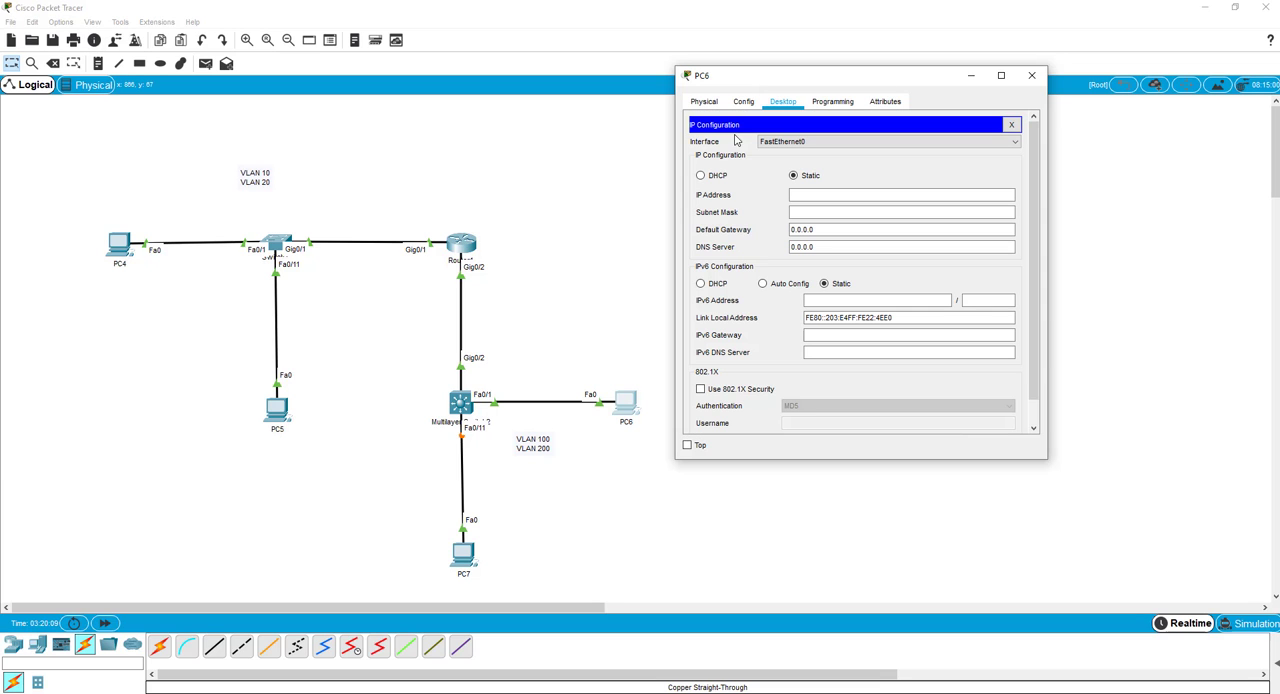
{"action": "left_click", "coordinate": [701, 175]}
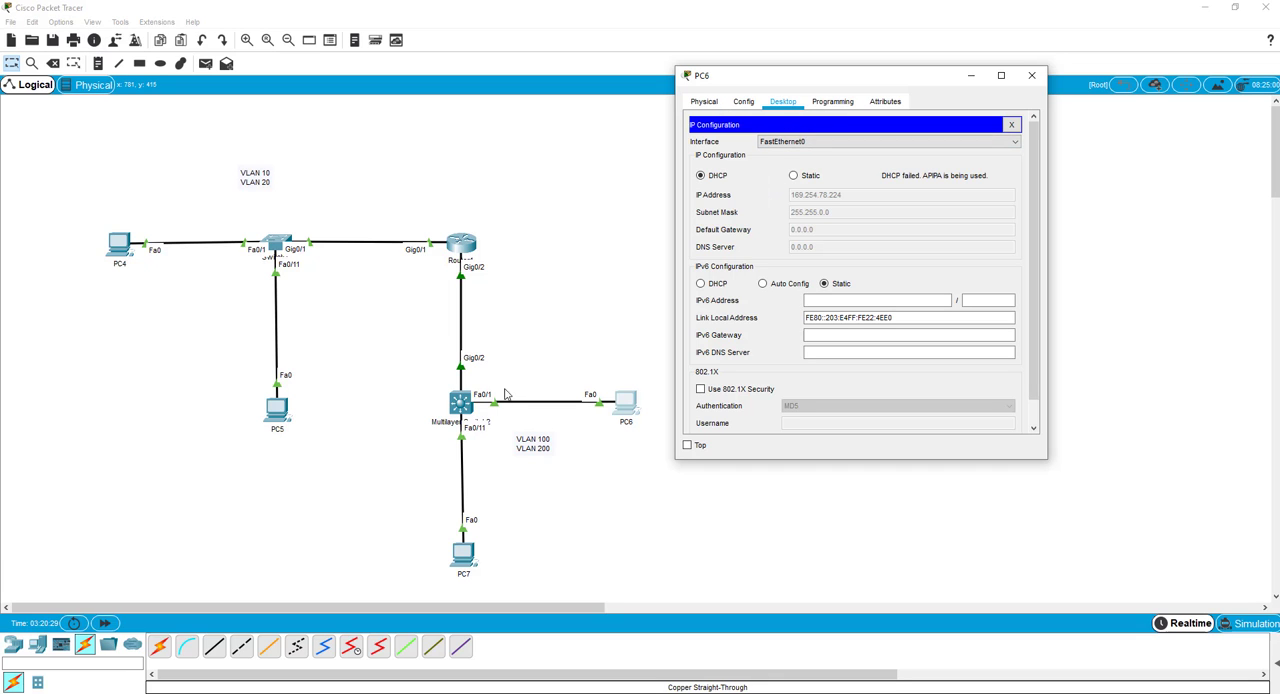
Exit range configuration on Multilayer Switch2 and enter configuration of interface gi0/2.
{"action": "left_click", "coordinate": [460, 408]}
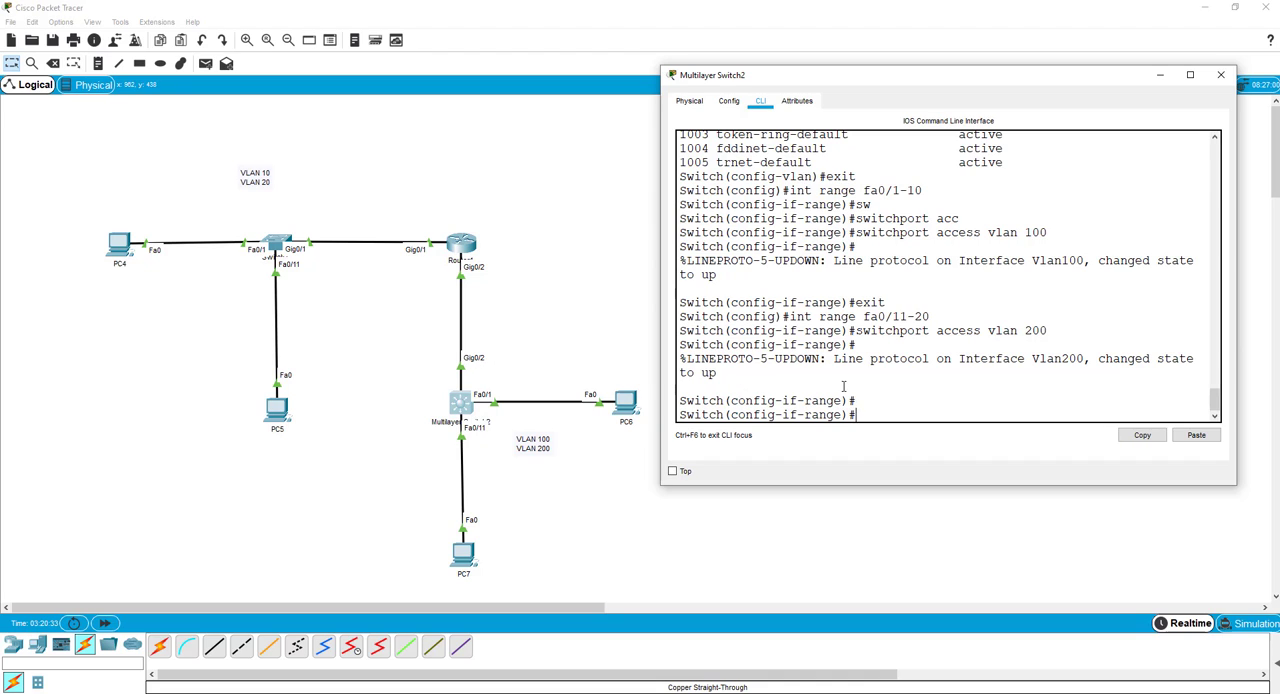
{"action": "type", "text": "exit"}
{"action": "key", "text": "Return"}
{"action": "type", "text": "int"}
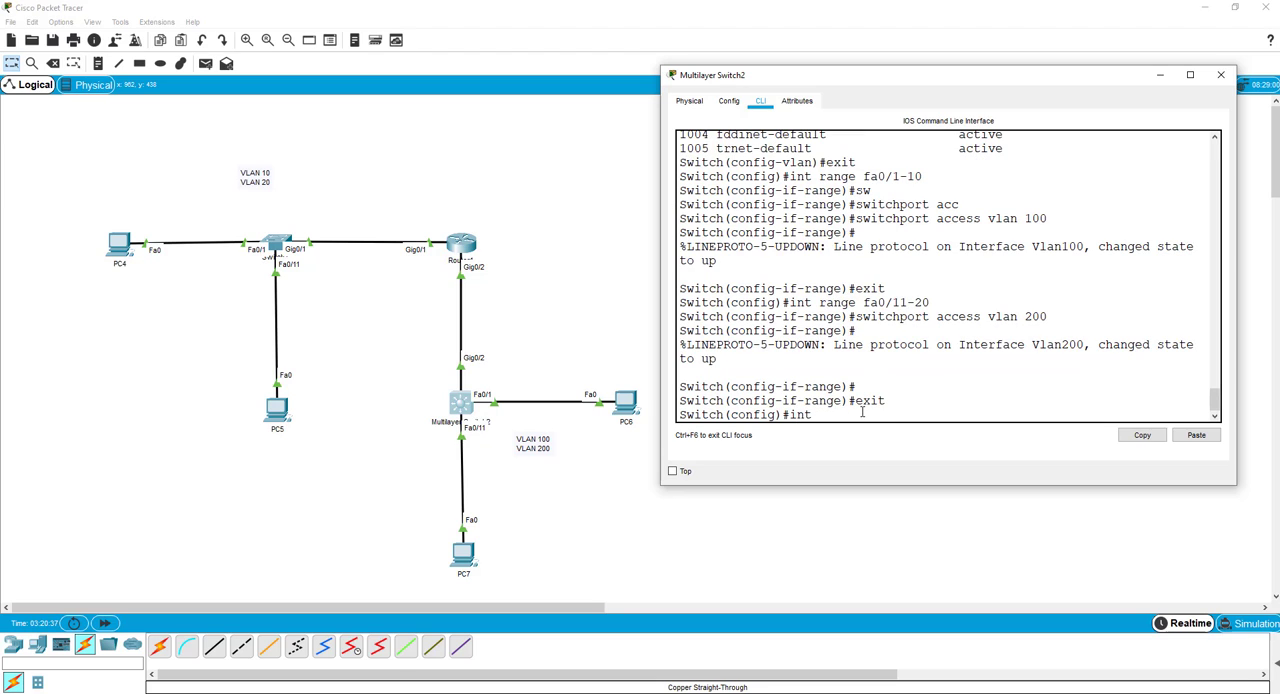
{"action": "type", "text": " gi0/2"}
{"action": "key", "text": "Return"}
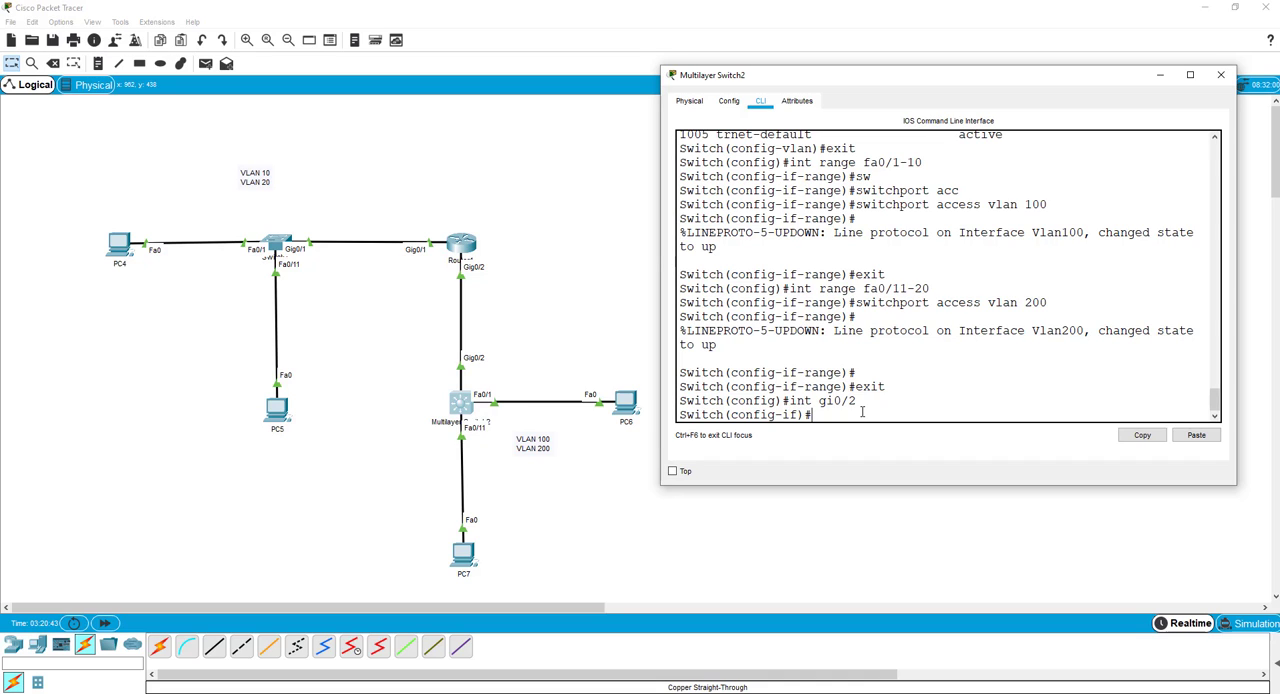
Try to set interface gi0/2 to trunk mode with switchport mode trunk.
{"action": "type", "text": "w"}
{"action": "key", "text": "BackSpace"}
{"action": "type", "text": "sw"}
{"action": "key", "text": "Tab"}
{"action": "type", "text": "mode"}
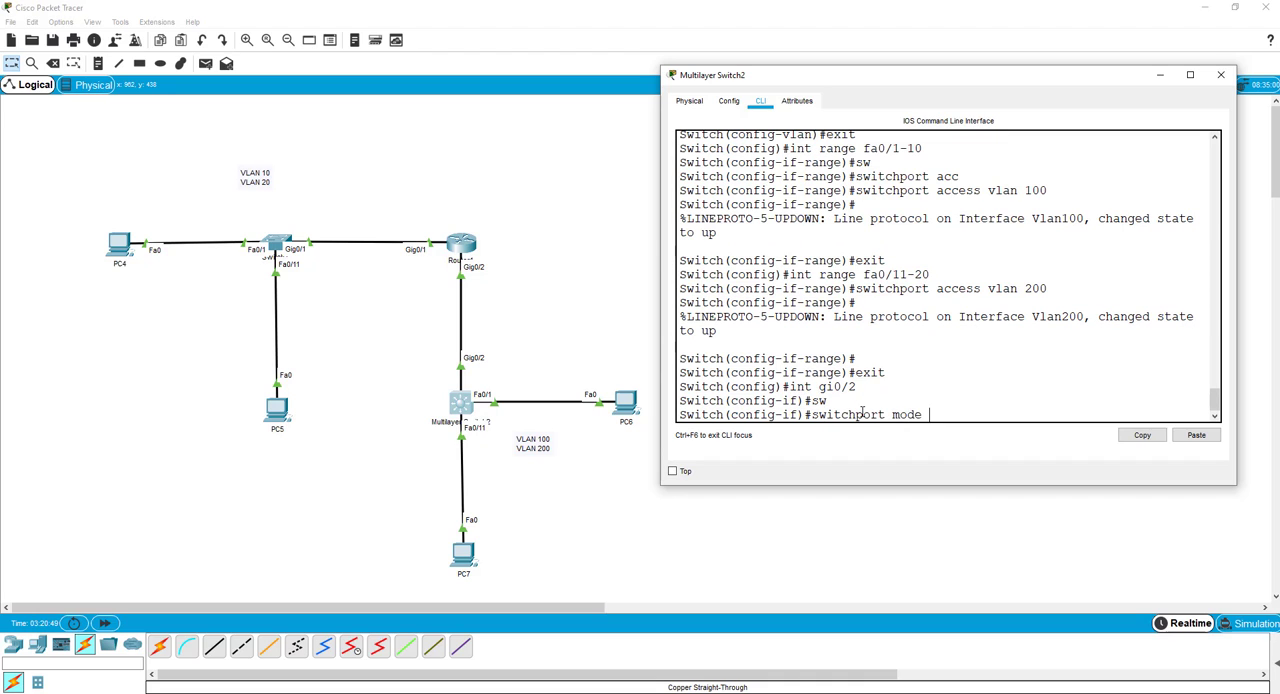
{"action": "type", "text": " trunk"}
{"action": "key", "text": "Return"}
Set the trunk encapsulation of interface gi0/2 with switchport trunk encapsulation dot1q.
{"action": "key", "text": "Up"}
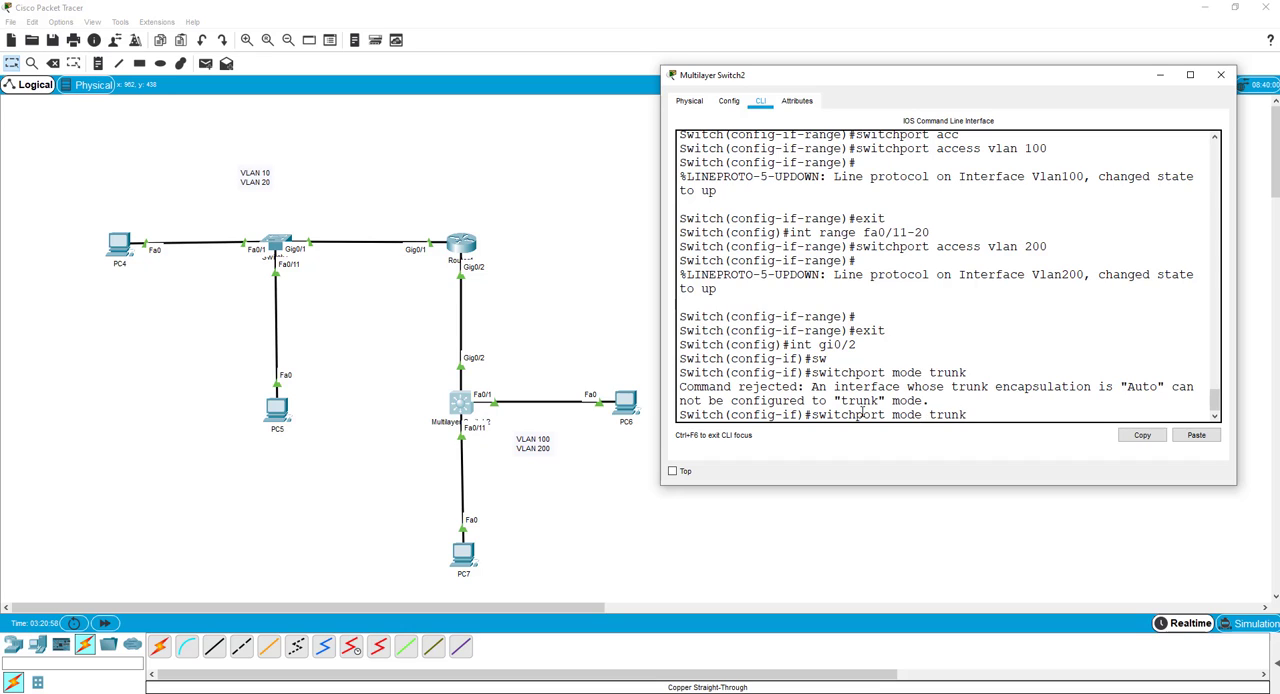
{"action": "key", "text": "Left"}
{"action": "key", "text": "Left"}
{"action": "key", "text": "Left"}
{"action": "key", "text": "Left"}
{"action": "key", "text": "Left"}
{"action": "key", "text": "Left"}
{"action": "key", "text": "BackSpace"}
{"action": "key", "text": "BackSpace"}
{"action": "key", "text": "BackSpace"}
{"action": "key", "text": "BackSpace"}
{"action": "key", "text": "BackSpace"}
{"action": "key", "text": "BackSpace"}
{"action": "type", "text": "t"}
{"action": "type", "text": "en"}
{"action": "key", "text": "Tab"}
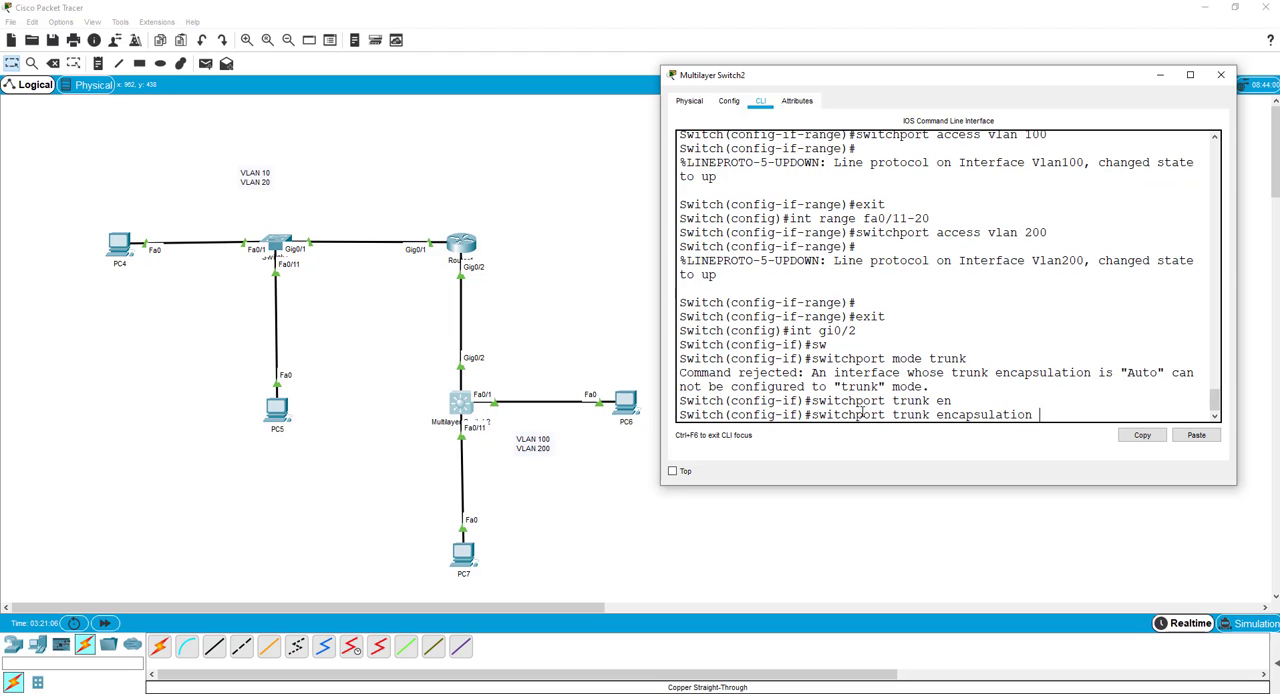
{"action": "type", "text": "dot1q"}
{"action": "key", "text": "Return"}
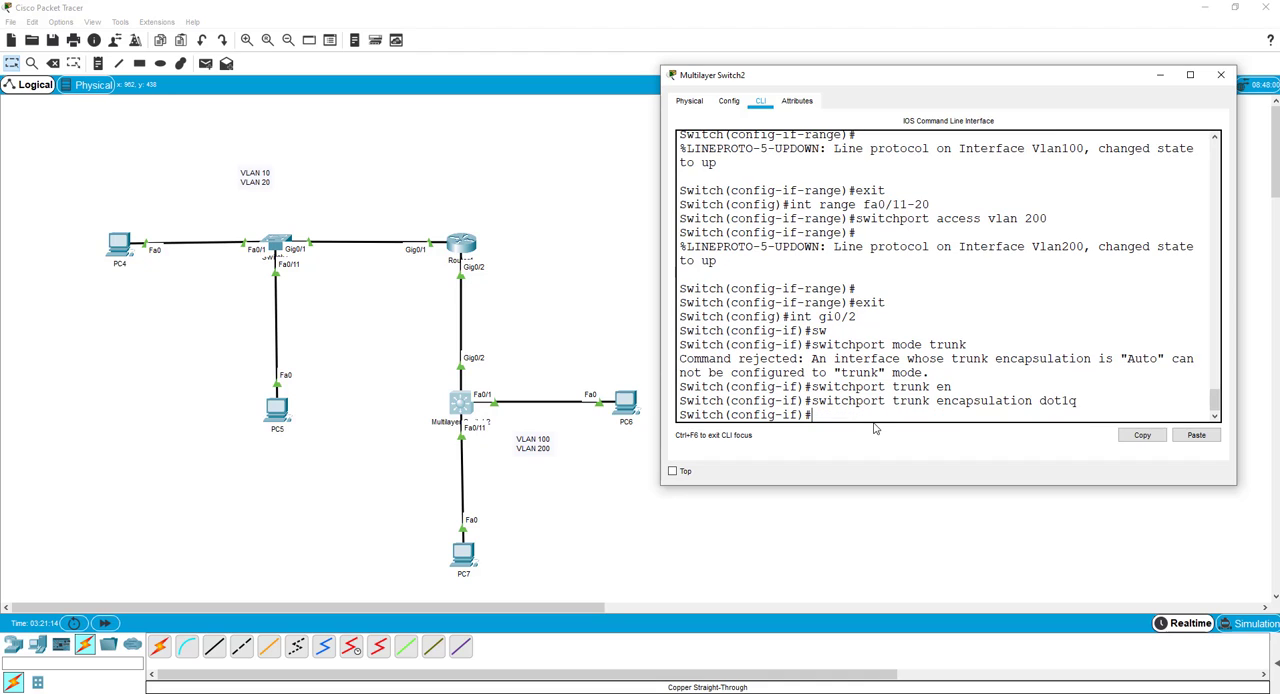
Switch PC6's IPv4 configuration to Static and back to DHCP to request an address again.
{"action": "left_click", "coordinate": [626, 410]}
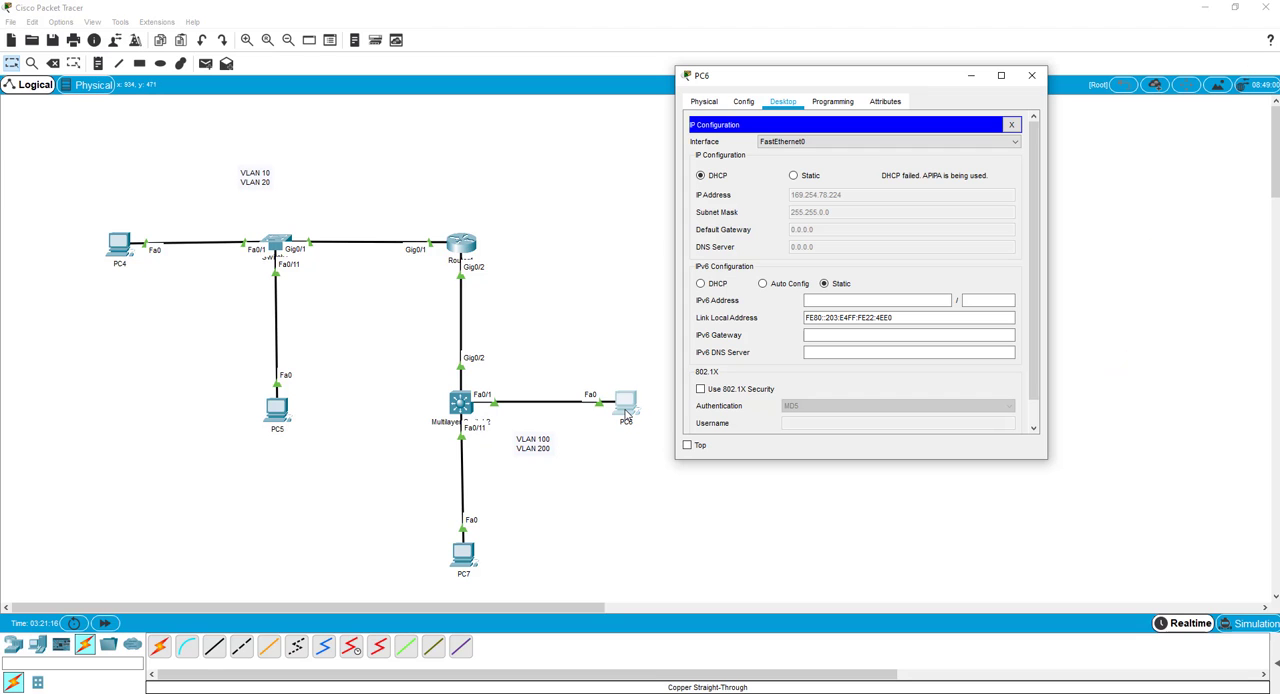
{"action": "left_click", "coordinate": [795, 176]}
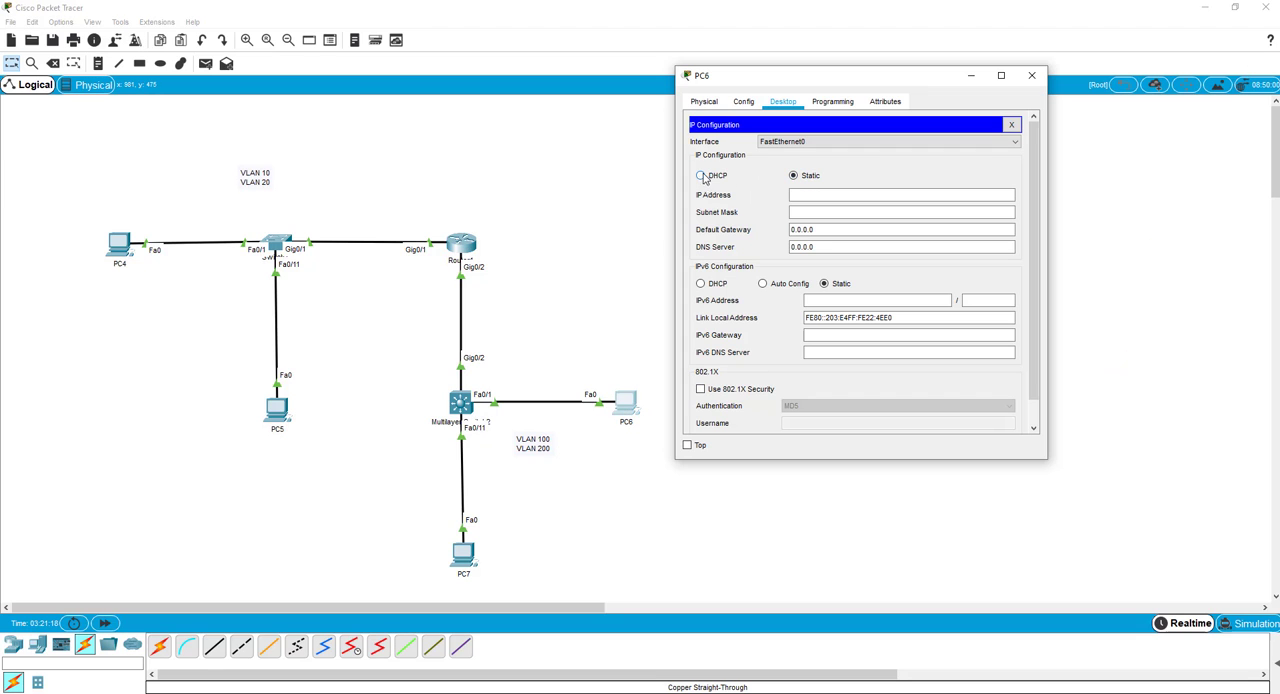
{"action": "left_click", "coordinate": [702, 176]}
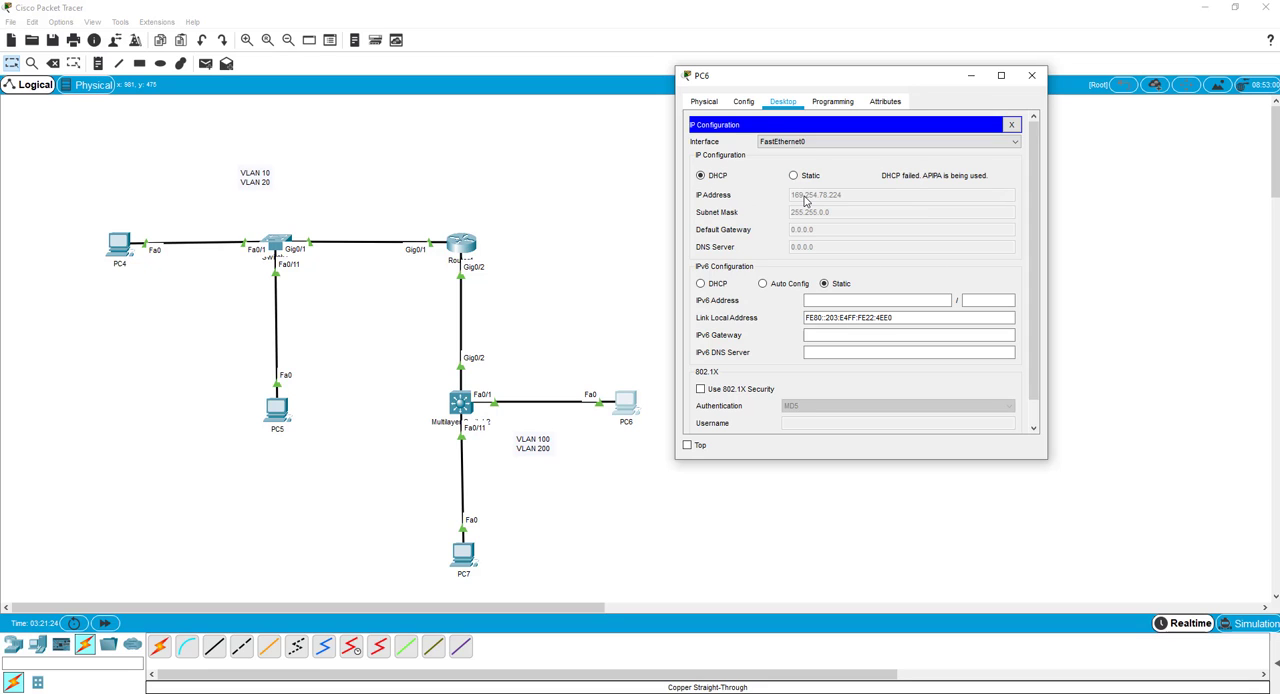
Put interface gi0/2 of Multilayer Switch2 into trunk mode by reissuing switchport mode trunk.
{"action": "left_click", "coordinate": [461, 404]}
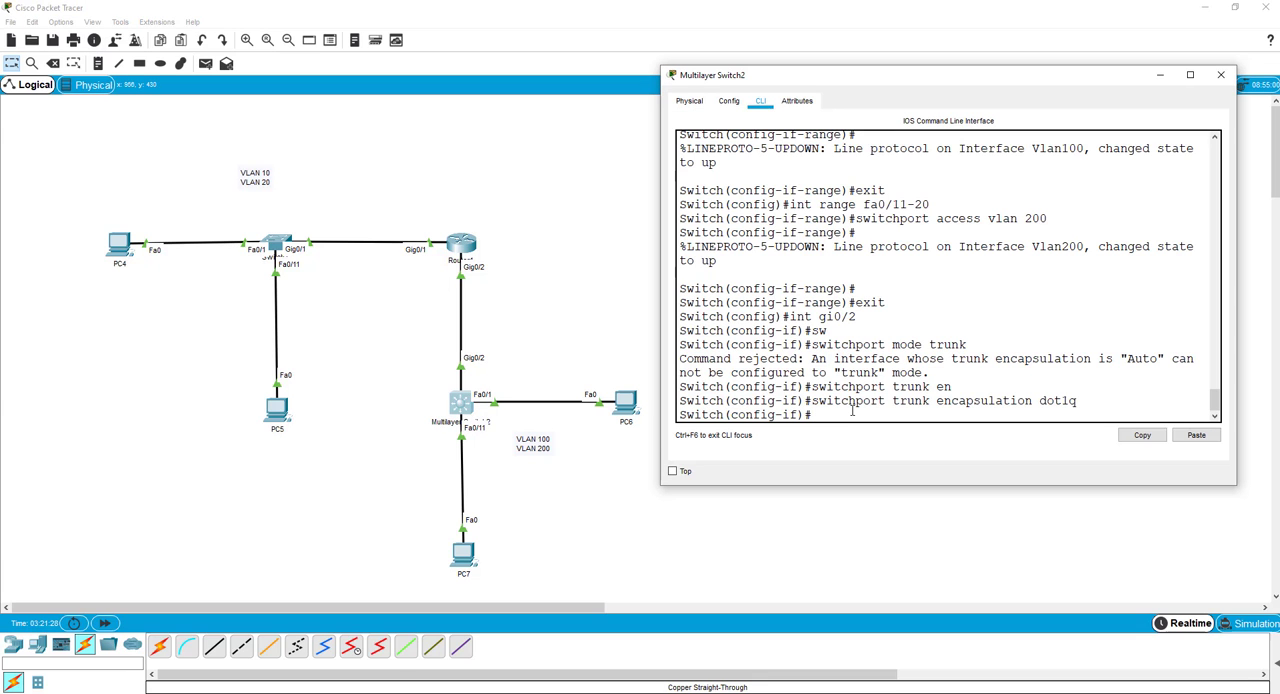
{"action": "key", "text": "Up"}
{"action": "key", "text": "Up"}
{"action": "key", "text": "Up"}
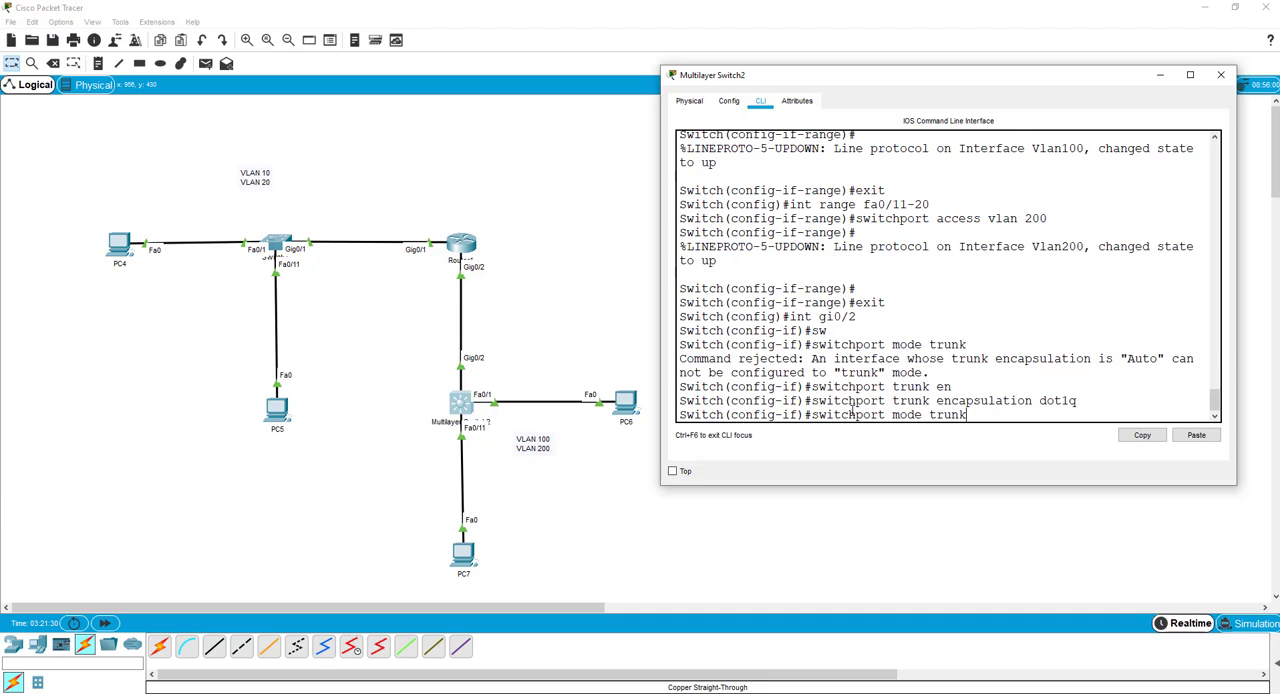
{"action": "key", "text": "Return"}
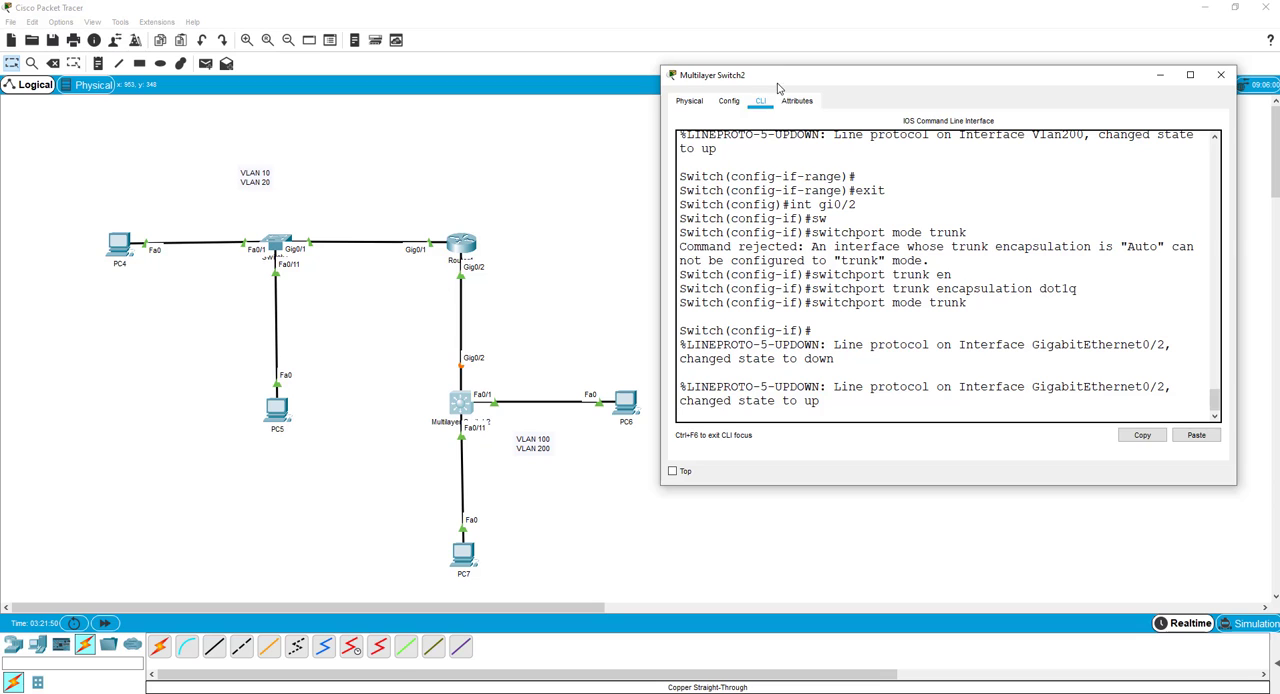
{"action": "left_click_drag", "start_coordinate": [777, 81], "coordinate": [796, 49]}
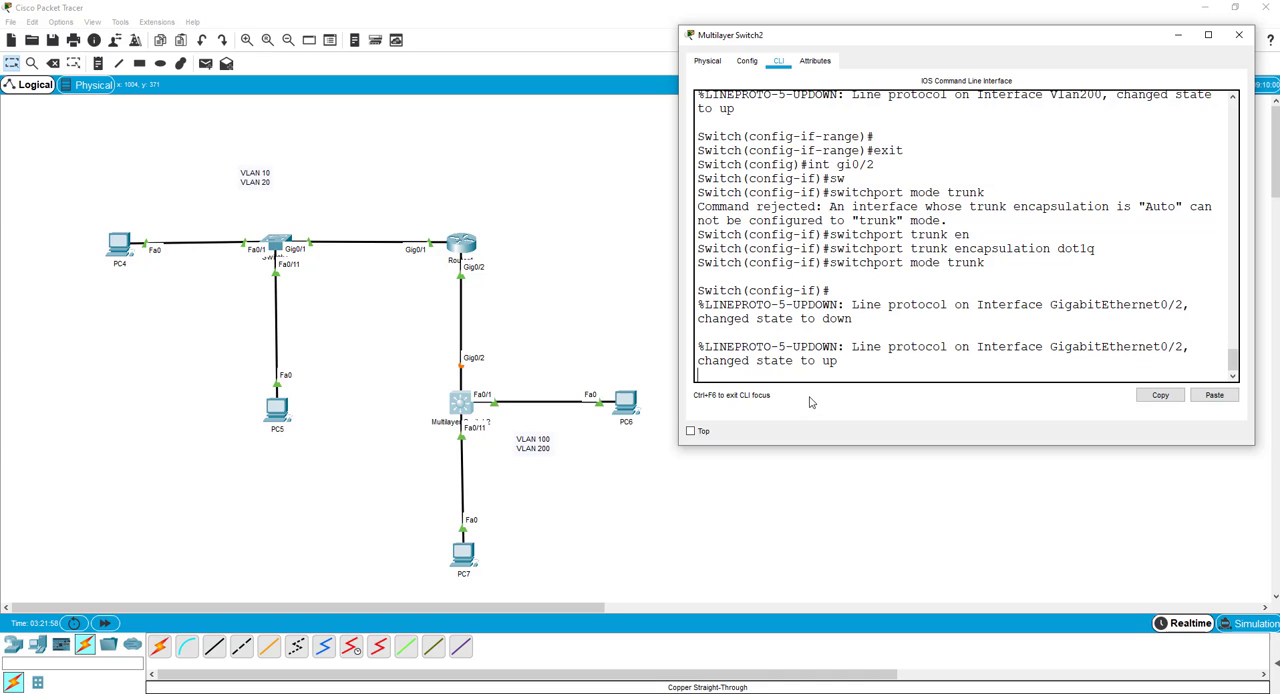
{"action": "key", "text": "Return"}
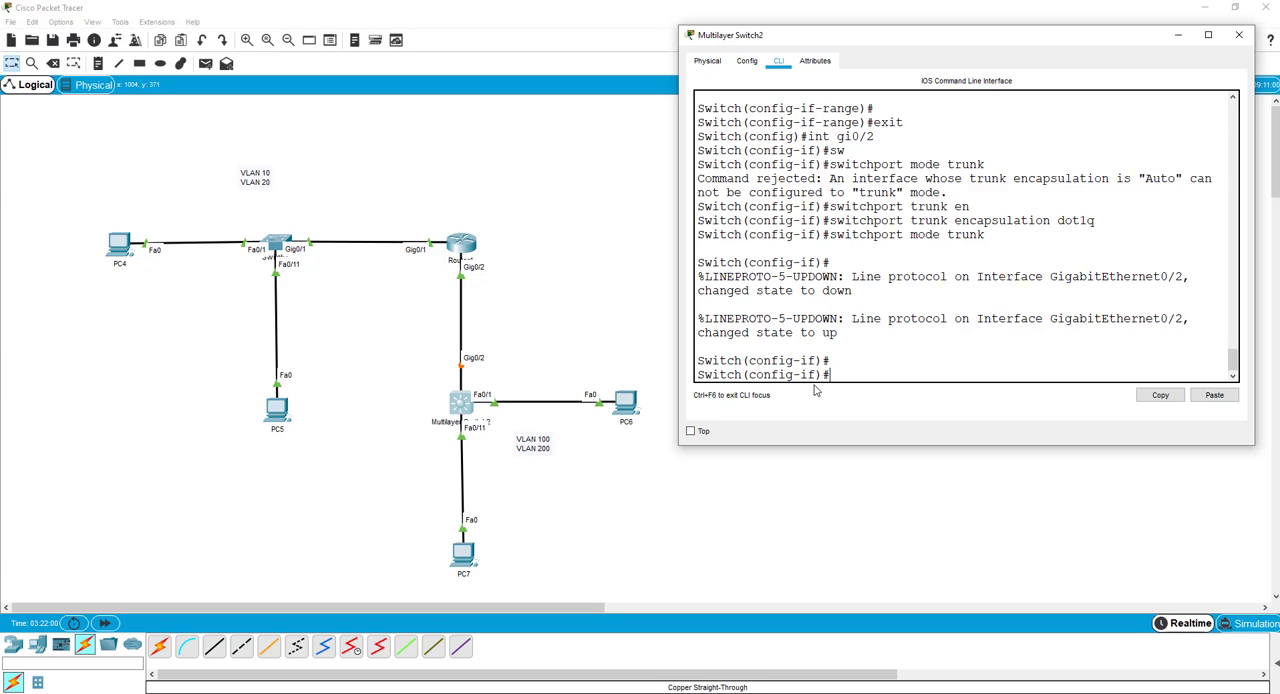
Leave interface and global configuration on Multilayer Switch2 to return to privileged EXEC mode.
{"action": "type", "text": "exit"}
{"action": "key", "text": "Return"}
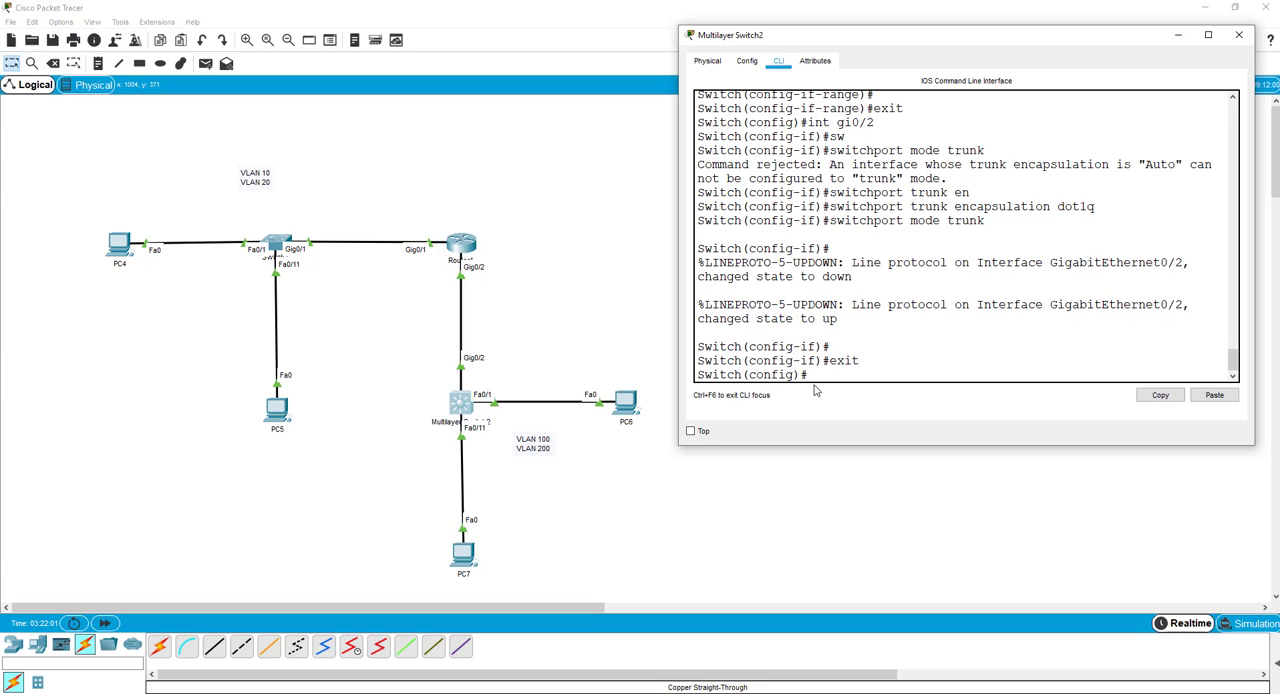
{"action": "type", "text": "exit"}
{"action": "key", "text": "Return"}
Display Multilayer Switch2's running configuration with show run and page through it to the end.
{"action": "key", "text": "Return"}
{"action": "key", "text": "Return"}
{"action": "key", "text": "Return"}
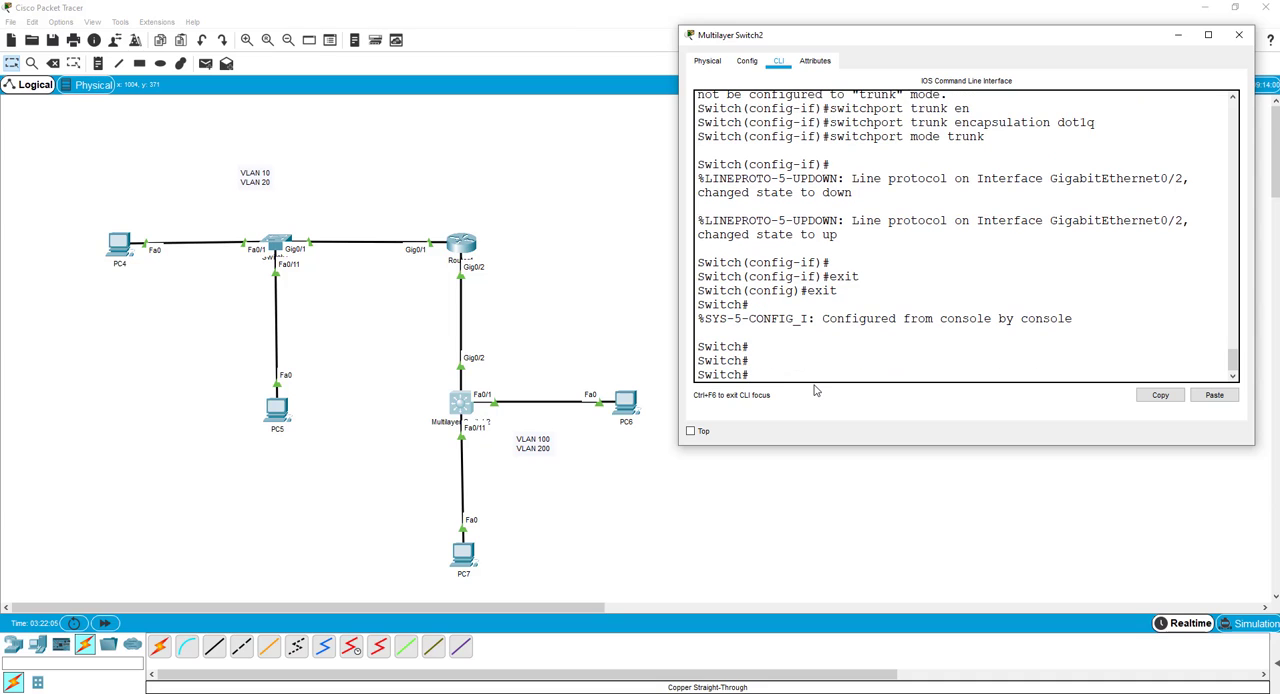
{"action": "type", "text": "do show run"}
{"action": "key", "text": "Return"}
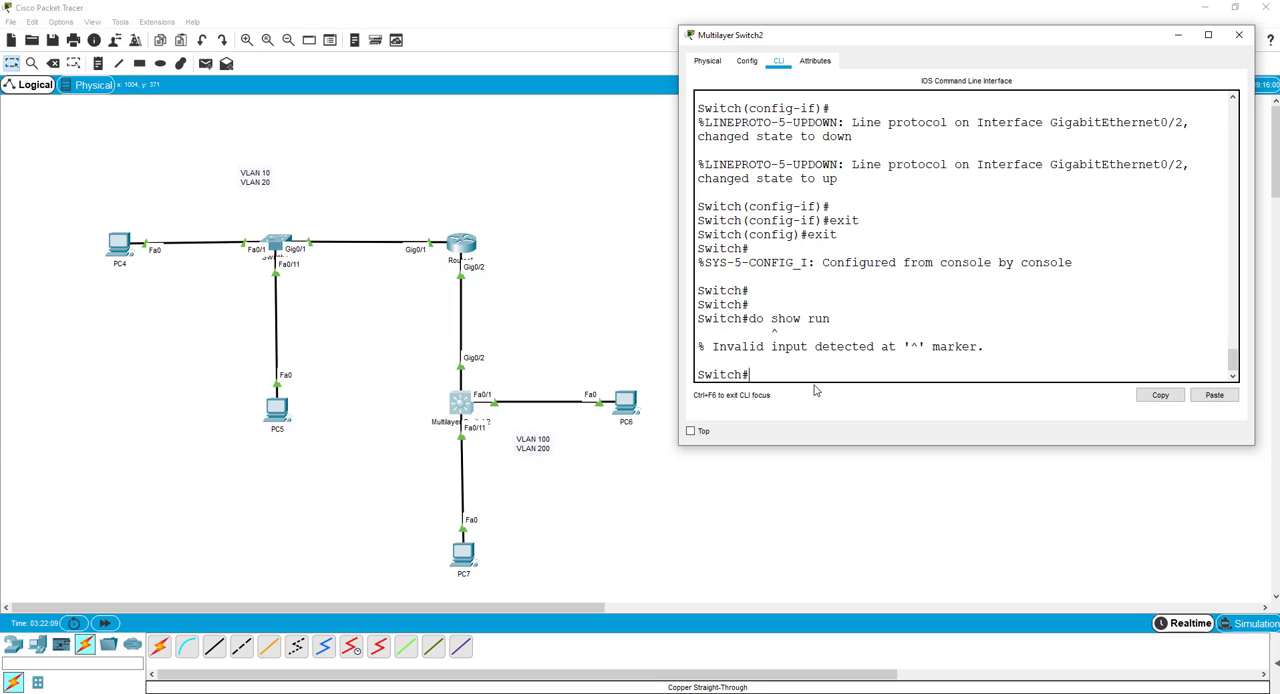
{"action": "type", "text": "do"}
{"action": "type", "text": "show"}
{"action": "type", "text": " run"}
{"action": "key", "text": "Return"}
{"action": "key", "text": "space"}
{"action": "key", "text": "space"}
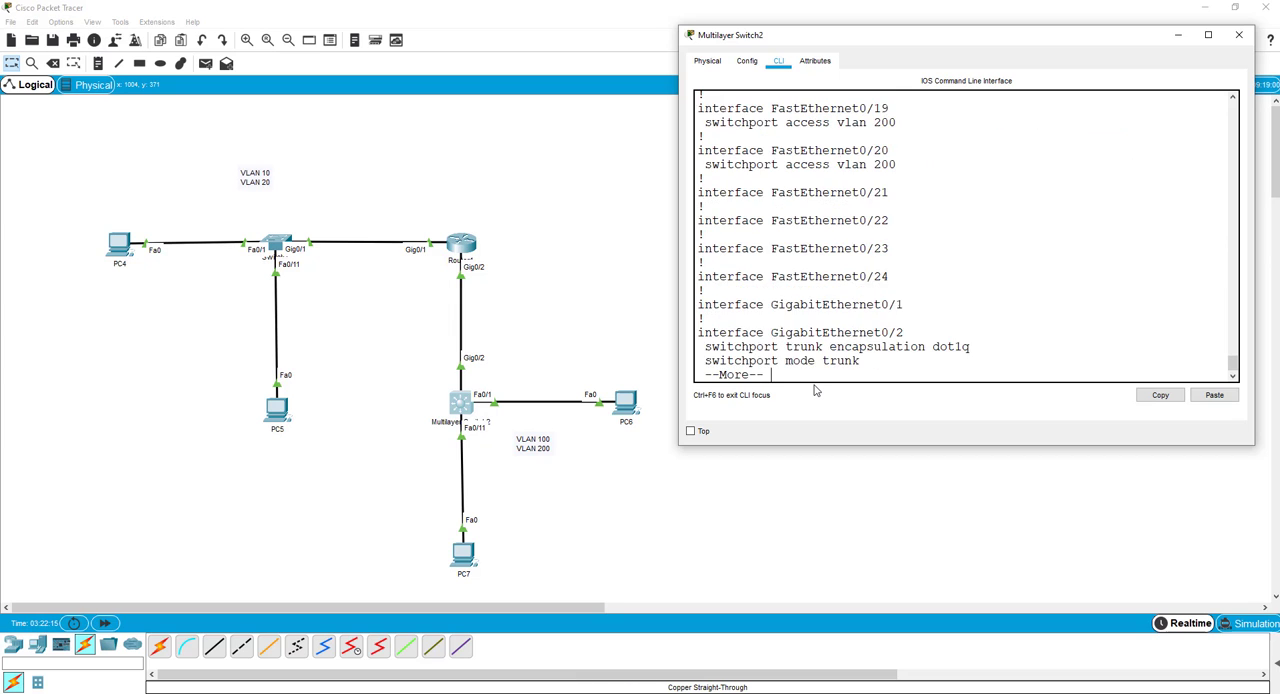
{"action": "key", "text": "space"}
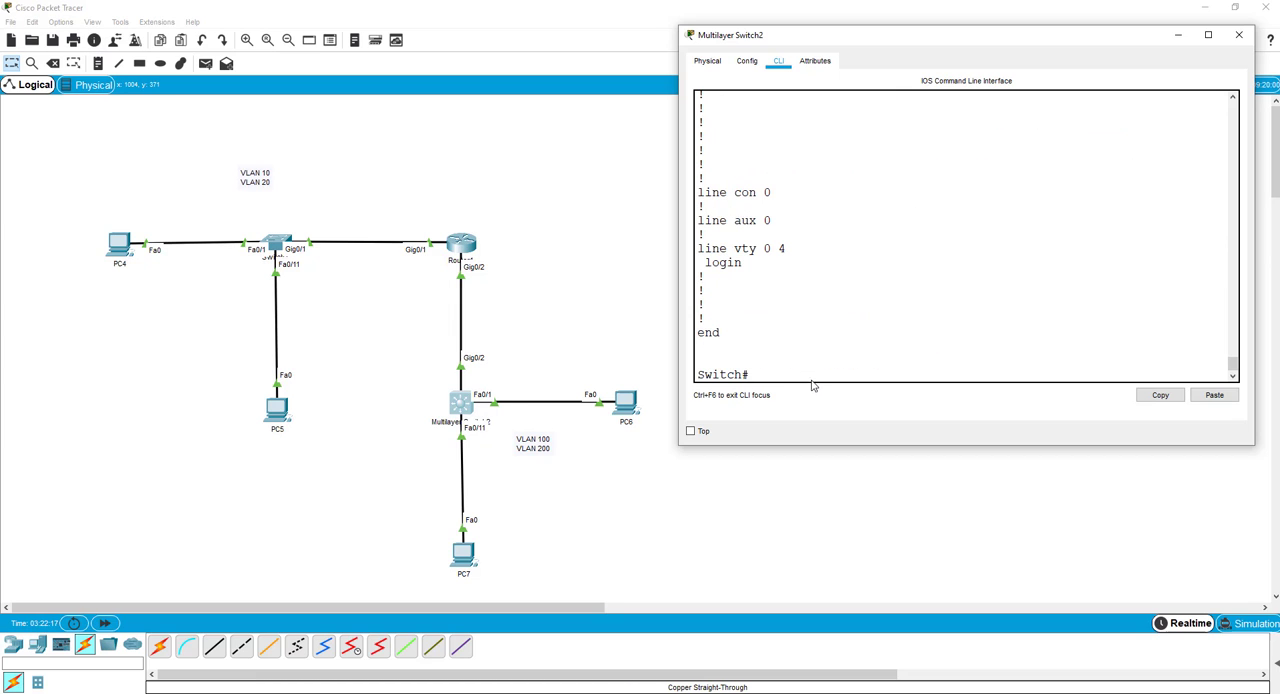
Examine the VLAN 100 and VLAN 200 interface addresses in Multilayer Switch2's running configuration.
{"action": "scroll", "coordinate": [829, 266], "scroll_direction": "up", "scroll_amount": 5}
{"action": "scroll", "coordinate": [807, 307], "scroll_direction": "down", "scroll_amount": 5}
{"action": "scroll", "coordinate": [779, 352], "scroll_direction": "up", "scroll_amount": 5}
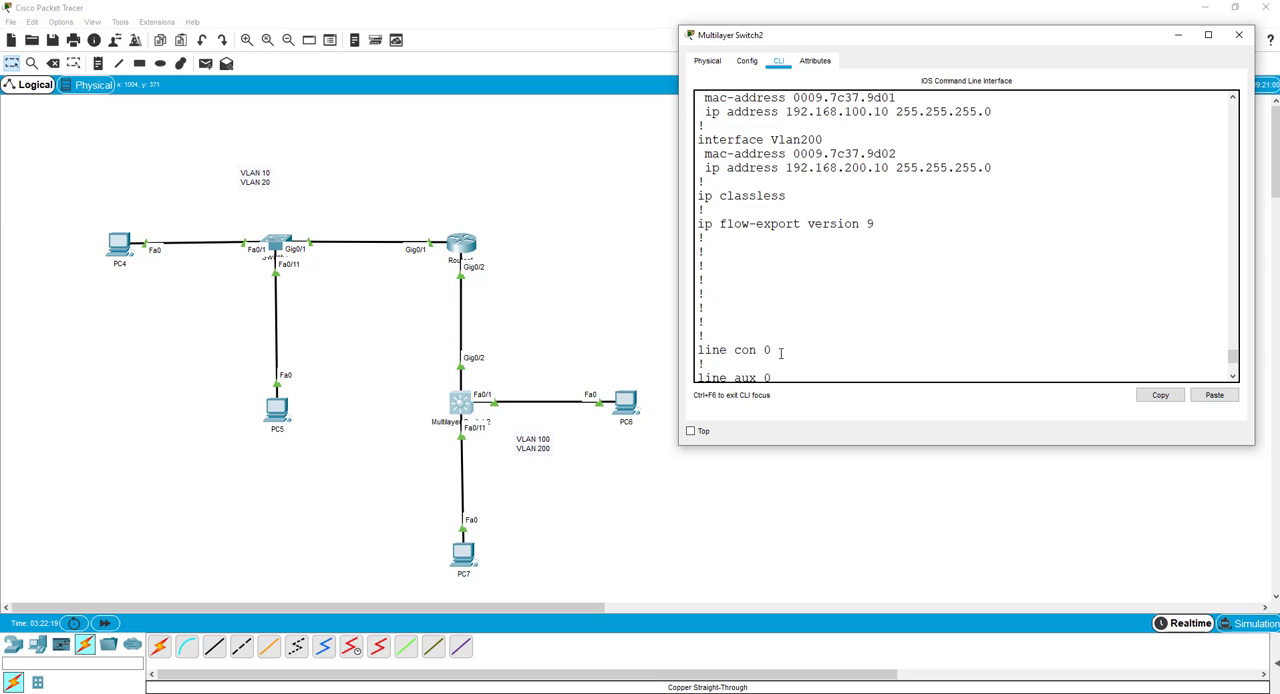
{"action": "scroll", "coordinate": [770, 340], "scroll_direction": "down", "scroll_amount": 5}
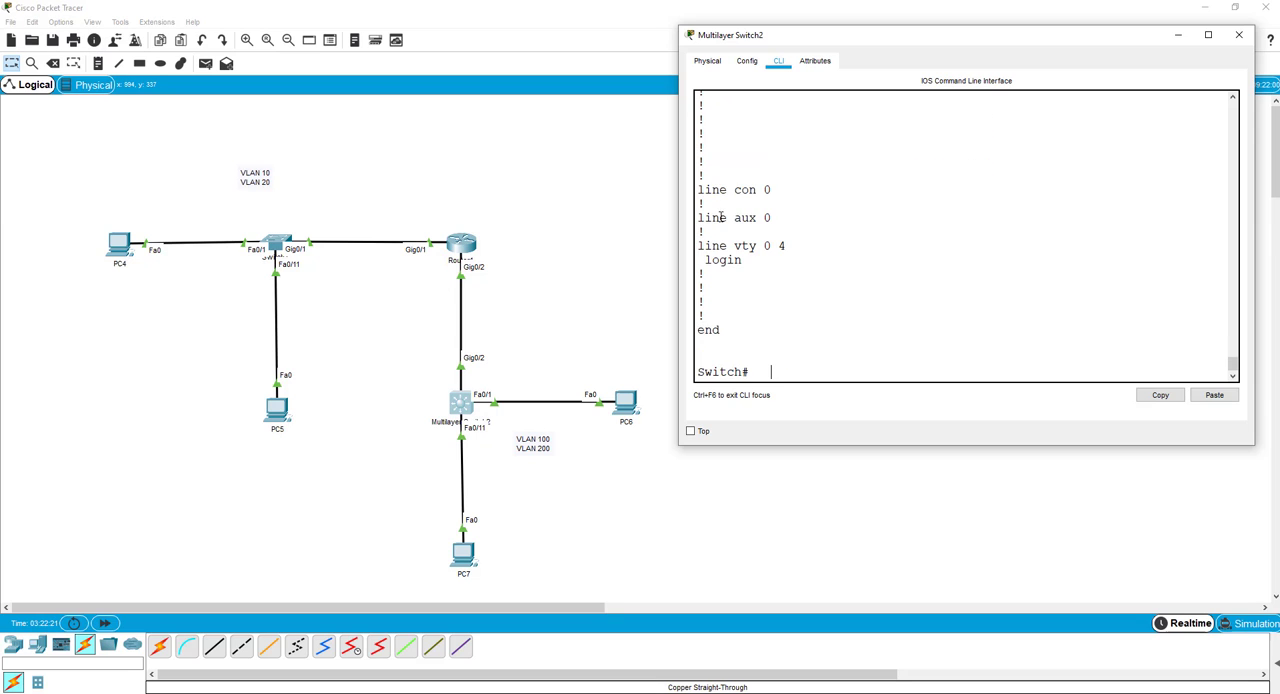
{"action": "scroll", "coordinate": [735, 222], "scroll_direction": "up", "scroll_amount": 2}
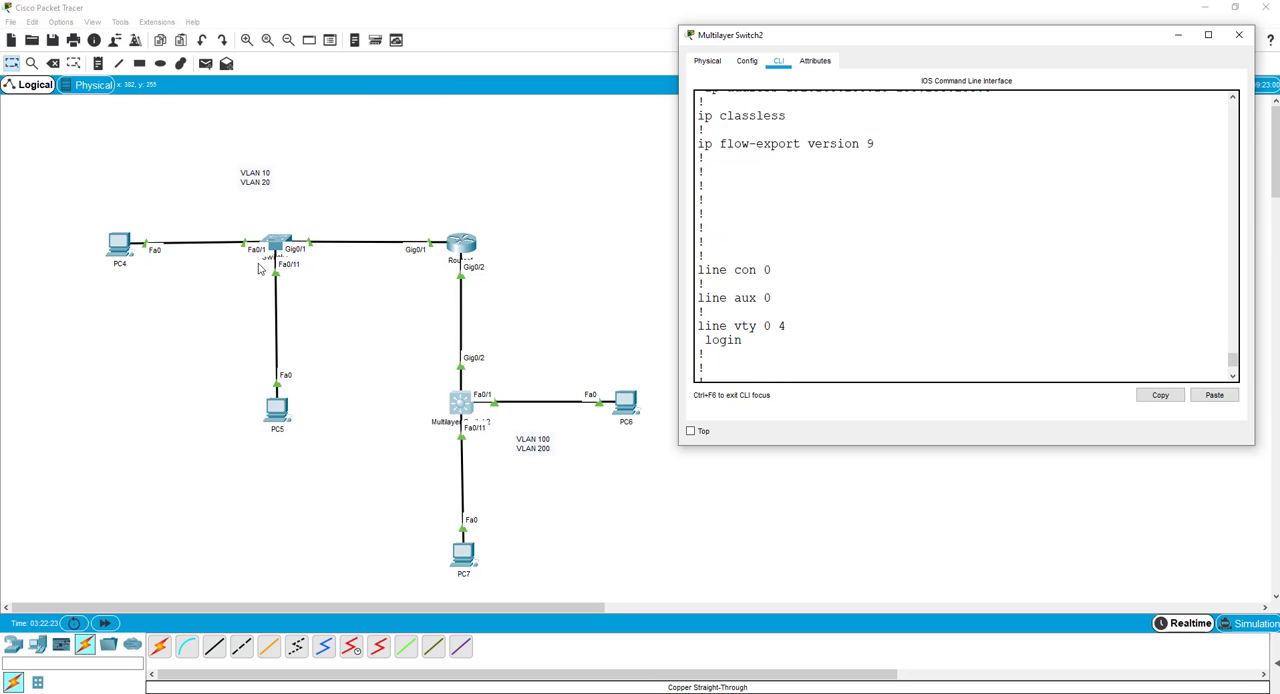
Log in to Router1's console with the access password and enter privileged EXEC mode with the enable password.
{"action": "left_click", "coordinate": [463, 246]}
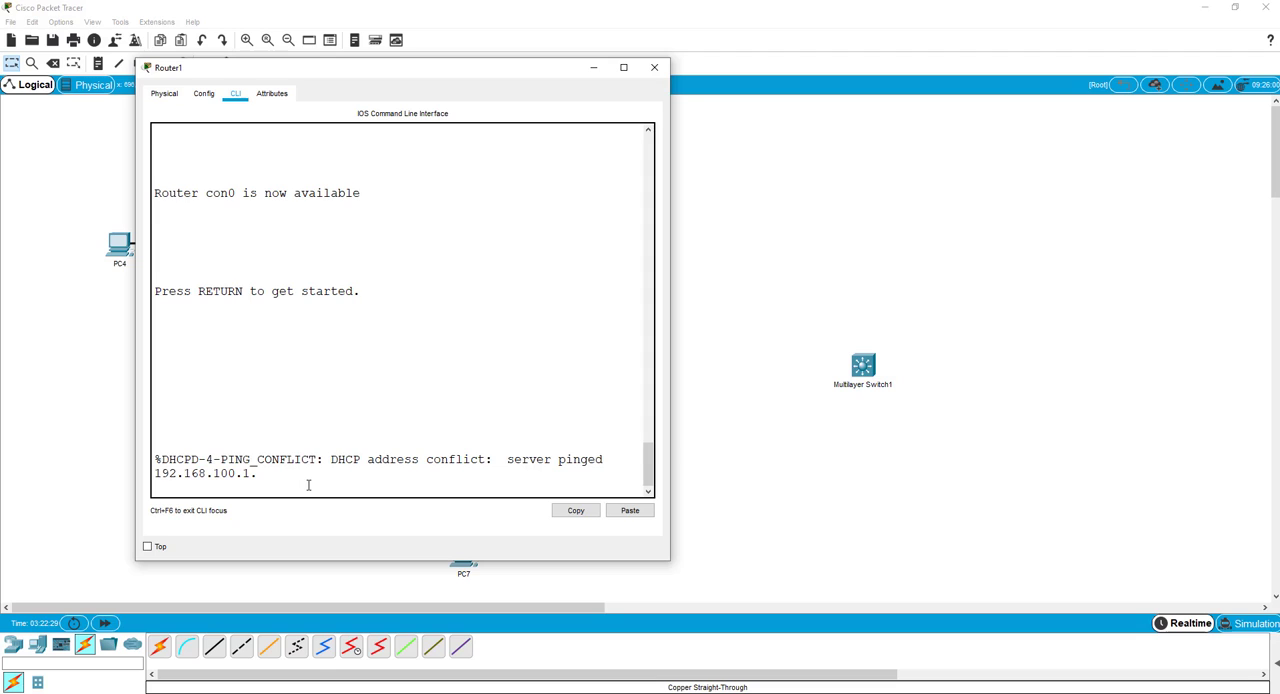
{"action": "key", "text": "Return"}
{"action": "key", "text": "Return"}
{"action": "key", "text": "Return"}
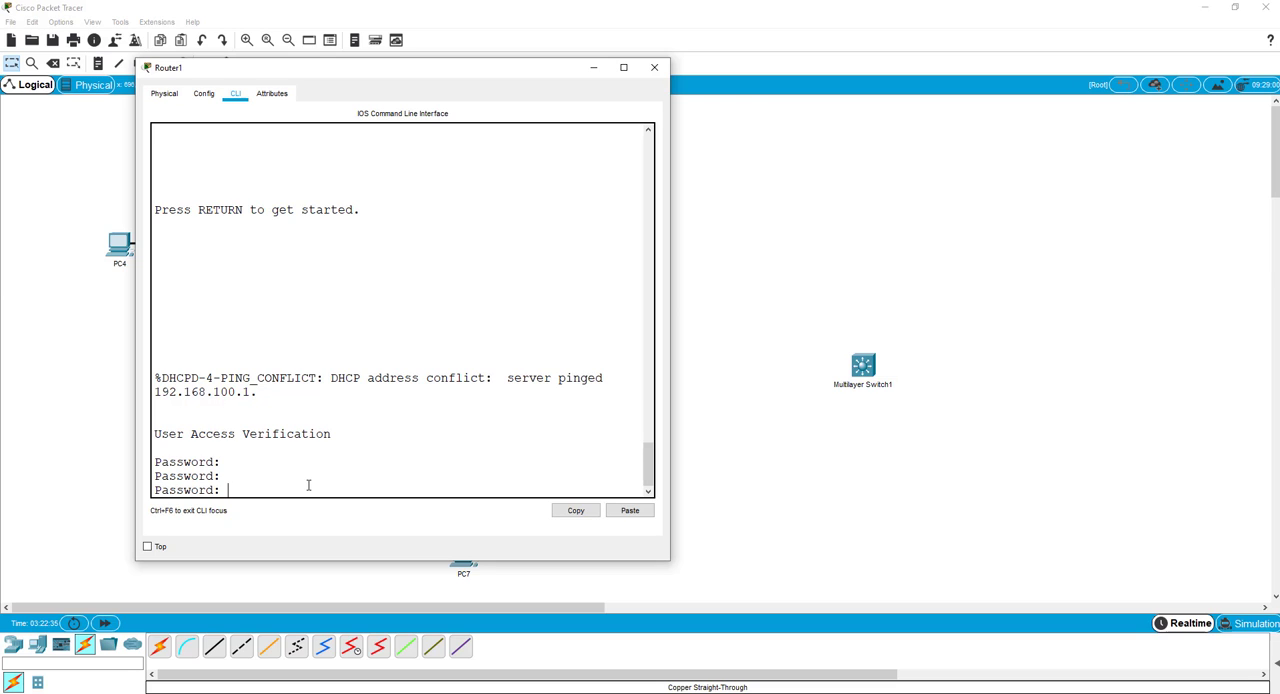
{"action": "key", "text": "Return"}
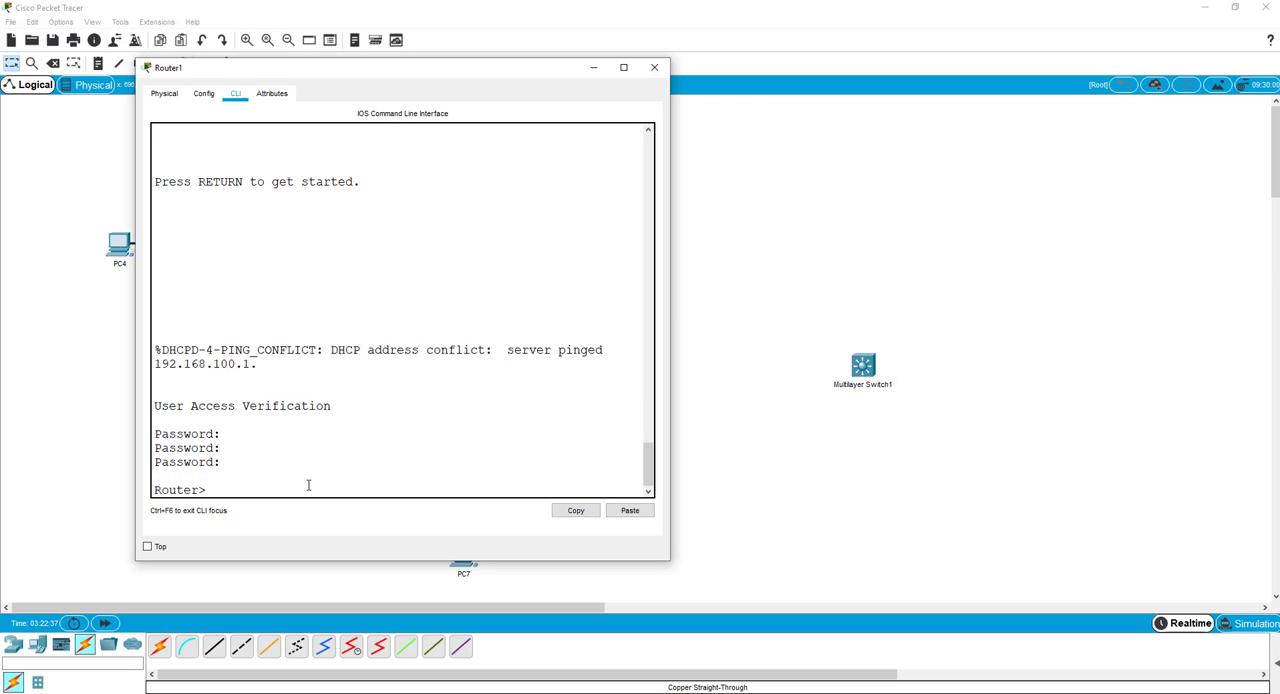
{"action": "type", "text": "en"}
{"action": "key", "text": "Return"}
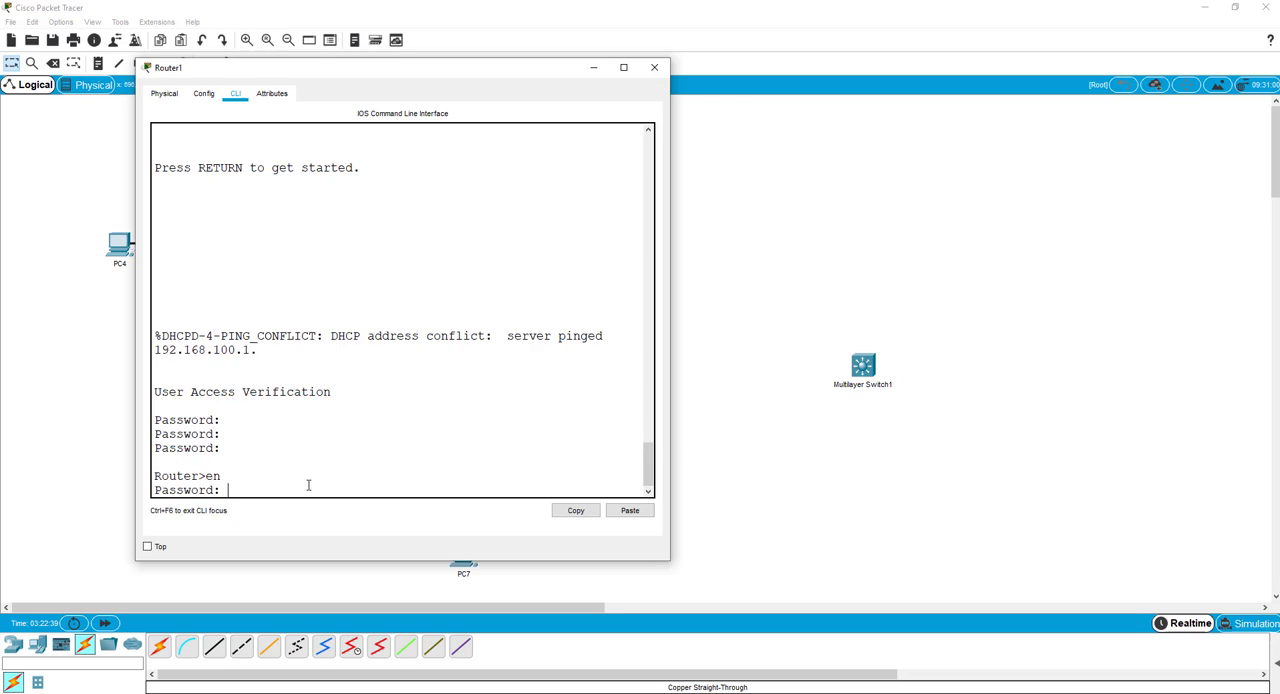
{"action": "key", "text": "Return"}
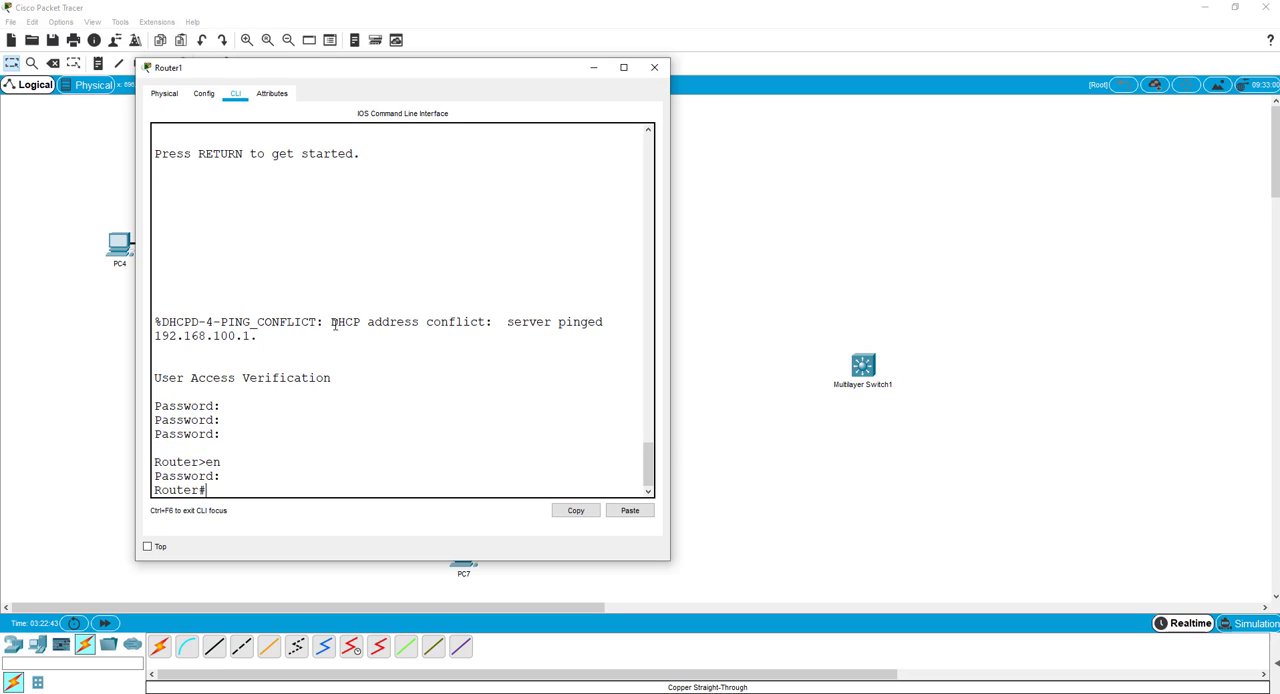
{"action": "key", "text": "Return"}
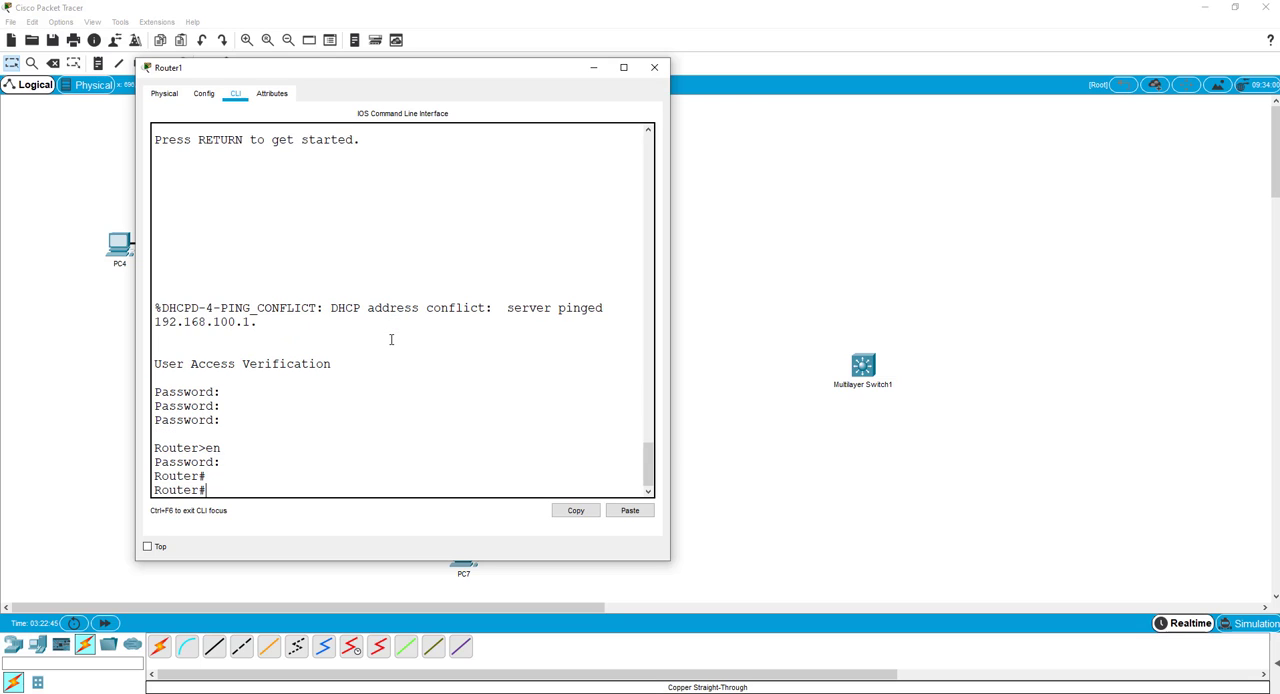
Try to display Router1's running configuration with do show run from privileged EXEC mode.
{"action": "type", "text": "do show run"}
{"action": "key", "text": "Return"}
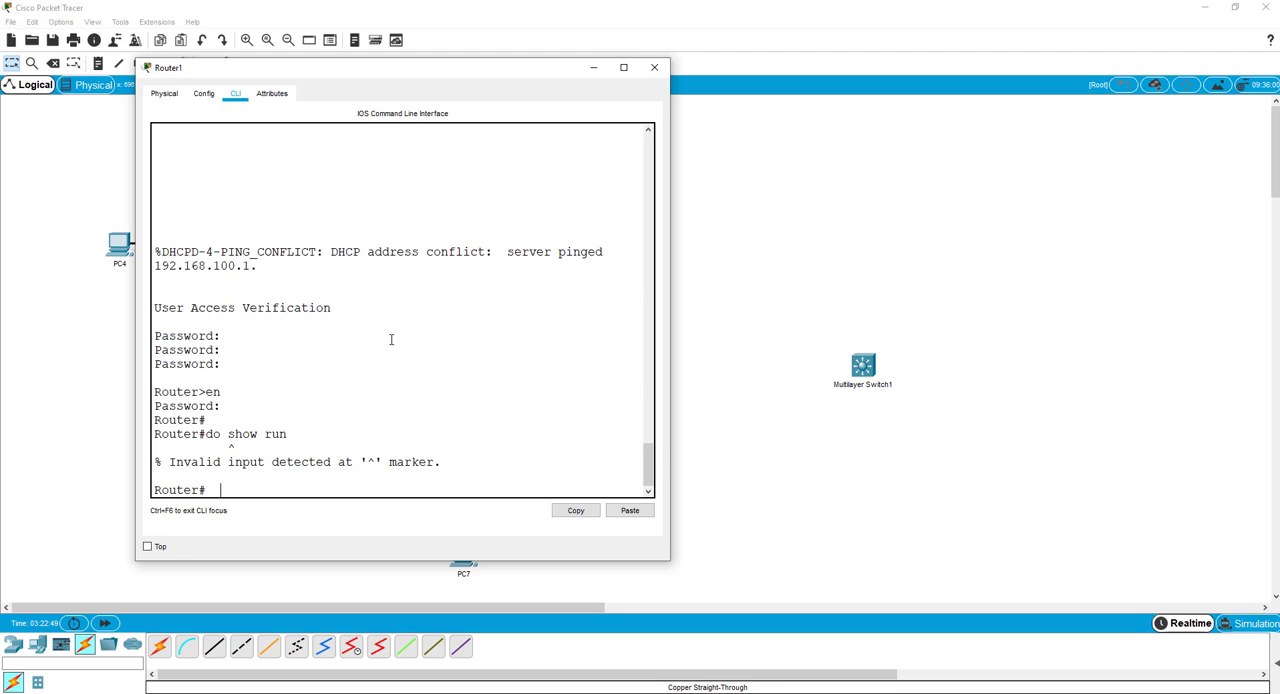
Display Router1's running configuration with show run and page down to the interface section.
{"action": "type", "text": "show run"}
{"action": "key", "text": "Return"}
{"action": "key", "text": "space"}
{"action": "key", "text": "space"}
{"action": "key", "text": "space"}
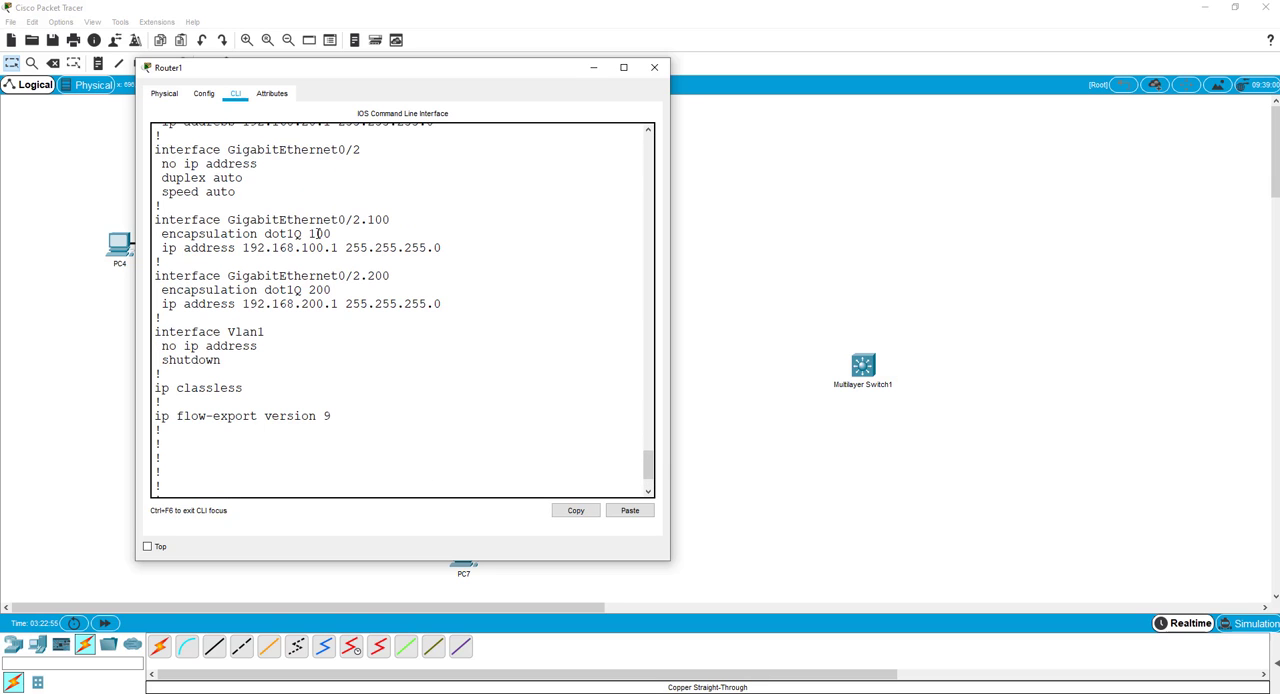
Examine the subinterfaces and DHCP pools in Router1's running configuration and page to its end.
{"action": "scroll", "coordinate": [319, 266], "scroll_direction": "up", "scroll_amount": 2}
{"action": "scroll", "coordinate": [322, 298], "scroll_direction": "up", "scroll_amount": 3}
{"action": "scroll", "coordinate": [326, 299], "scroll_direction": "up", "scroll_amount": 3}
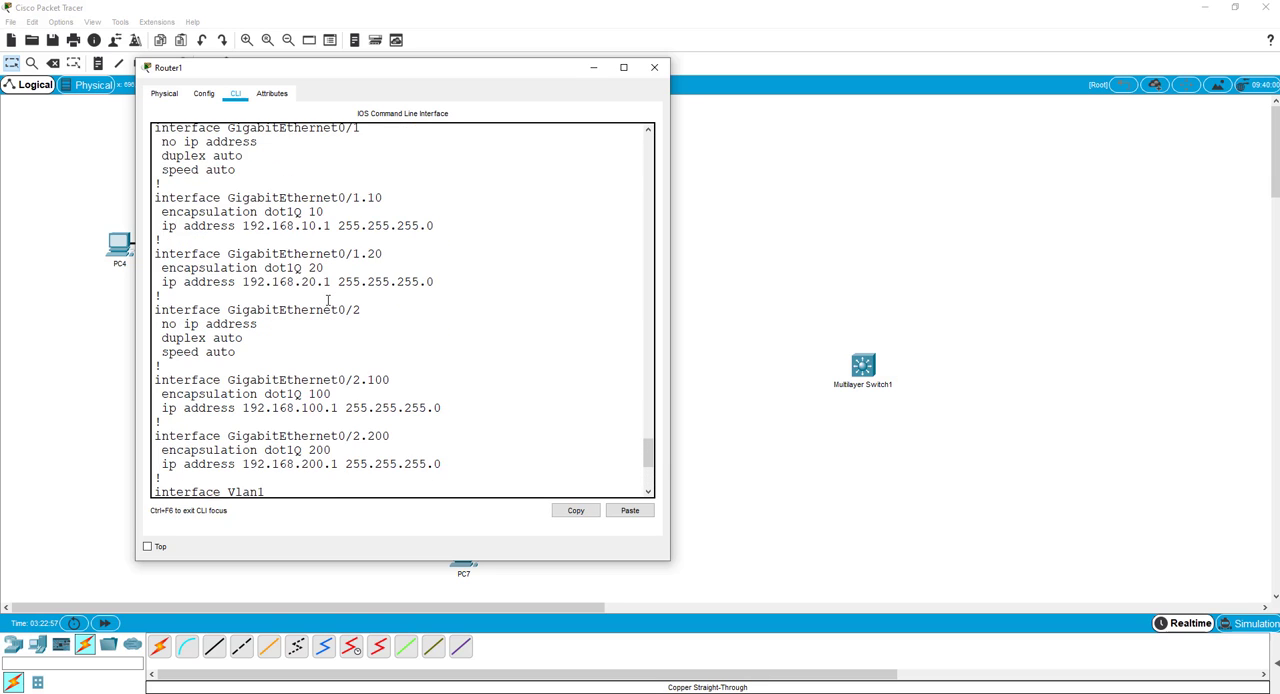
{"action": "scroll", "coordinate": [327, 300], "scroll_direction": "up", "scroll_amount": 15}
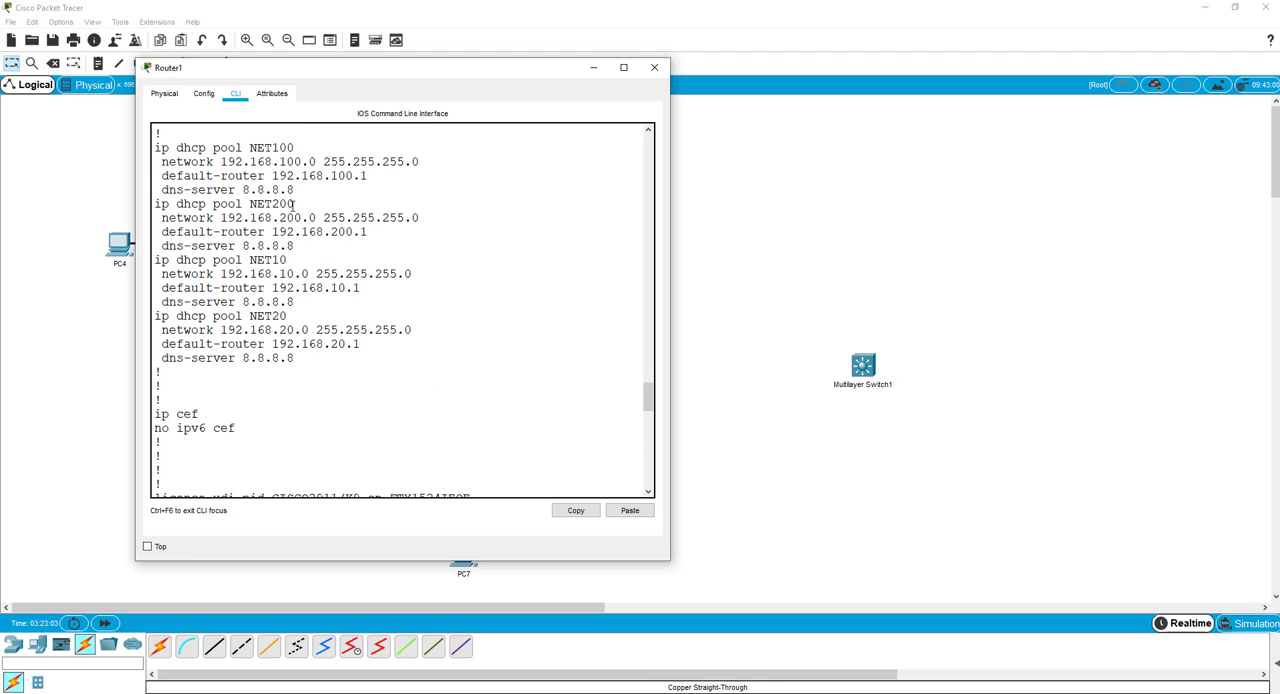
{"action": "scroll", "coordinate": [329, 405], "scroll_direction": "down", "scroll_amount": 15}
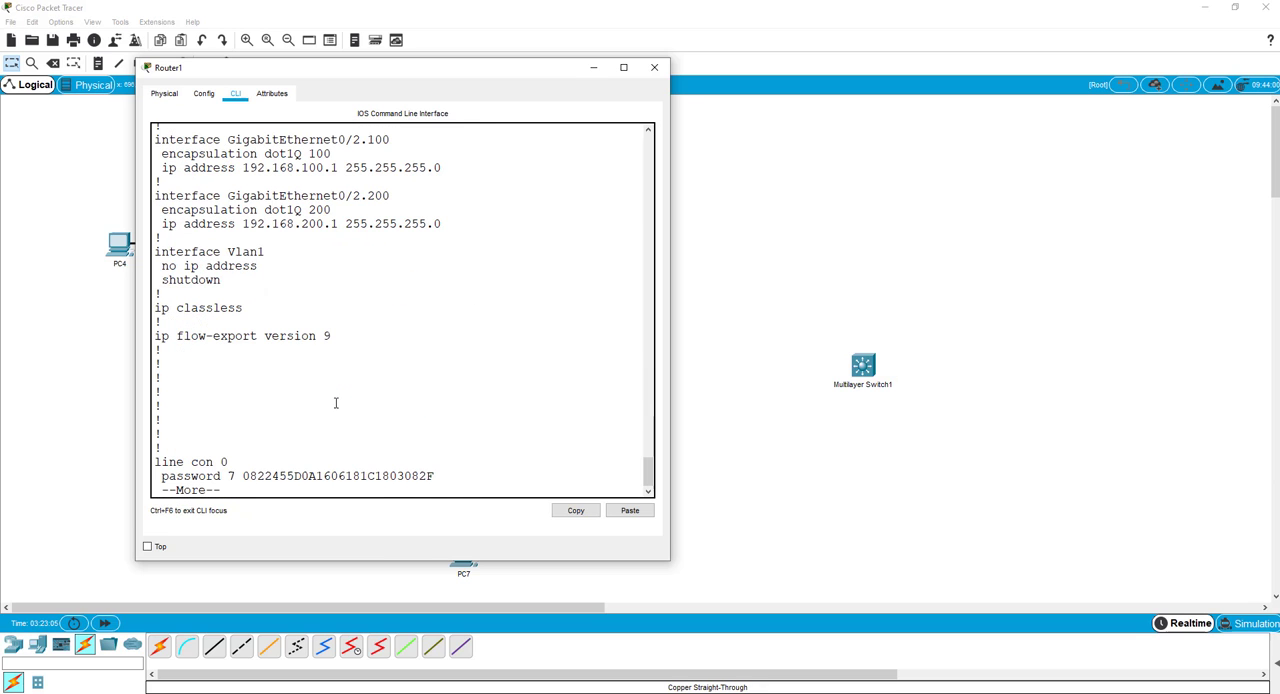
{"action": "scroll", "coordinate": [336, 402], "scroll_direction": "down", "scroll_amount": 1}
{"action": "key", "text": "space"}
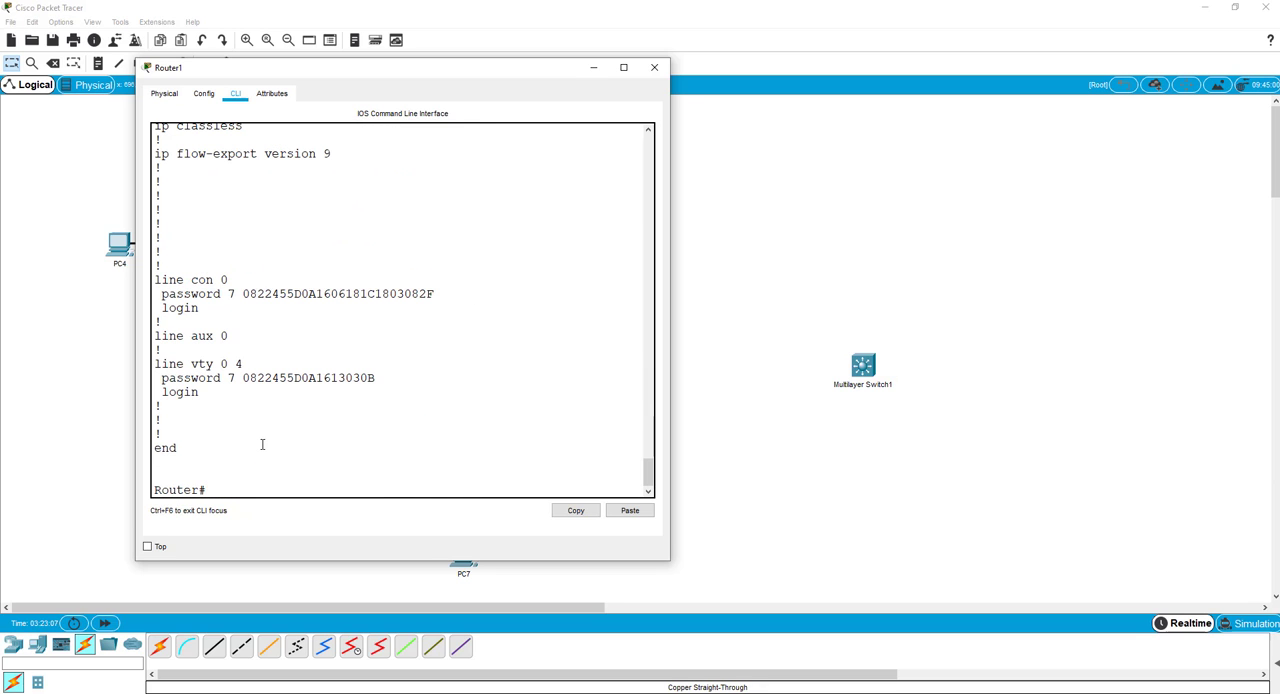
Copy Router1's configuration from the hostname line through end, switch to Notepad and move its window beside the topology.
{"action": "left_click_drag", "start_coordinate": [178, 448], "coordinate": [154, 267]}
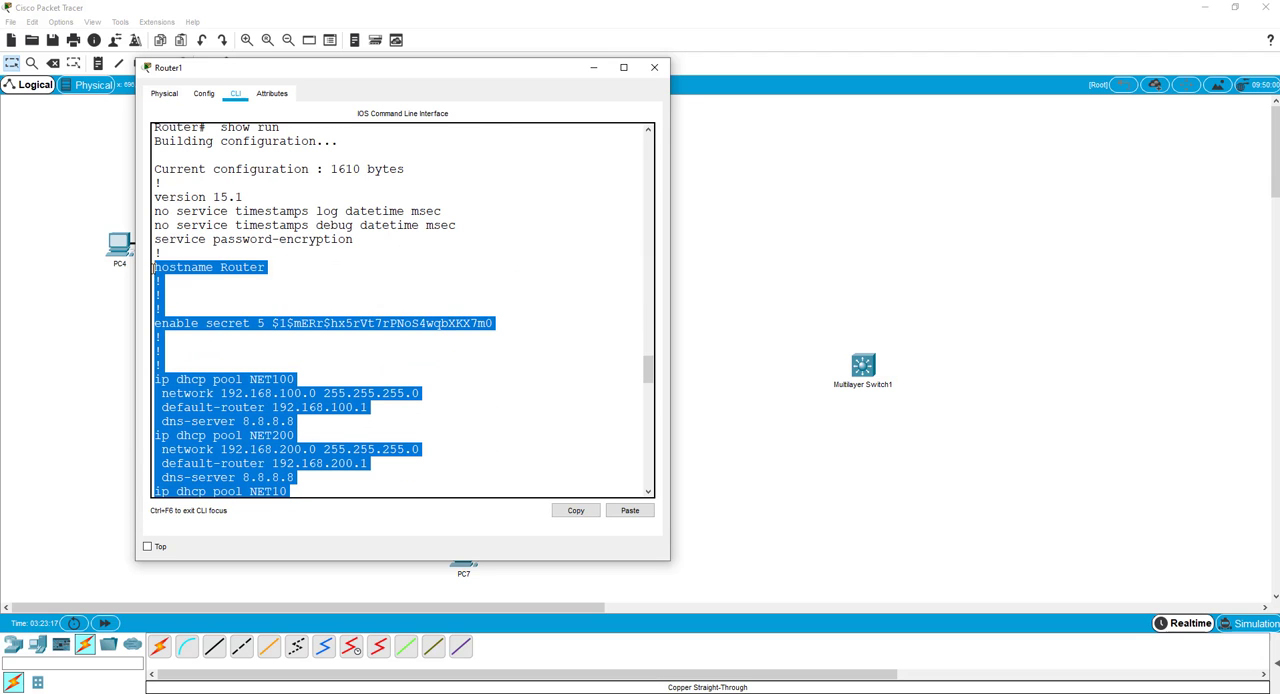
{"action": "right_click", "coordinate": [160, 268]}
{"action": "left_click", "coordinate": [186, 280]}
{"action": "key", "text": "alt+Tab"}
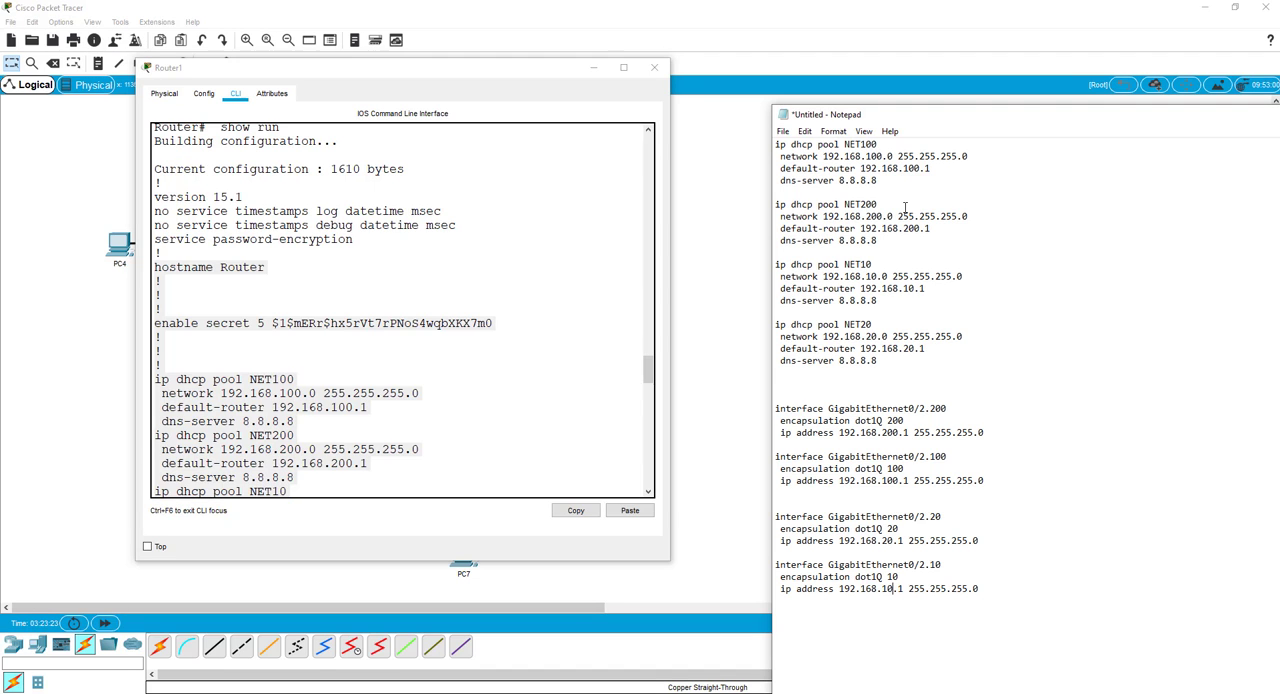
{"action": "left_click_drag", "start_coordinate": [881, 117], "coordinate": [657, 2]}
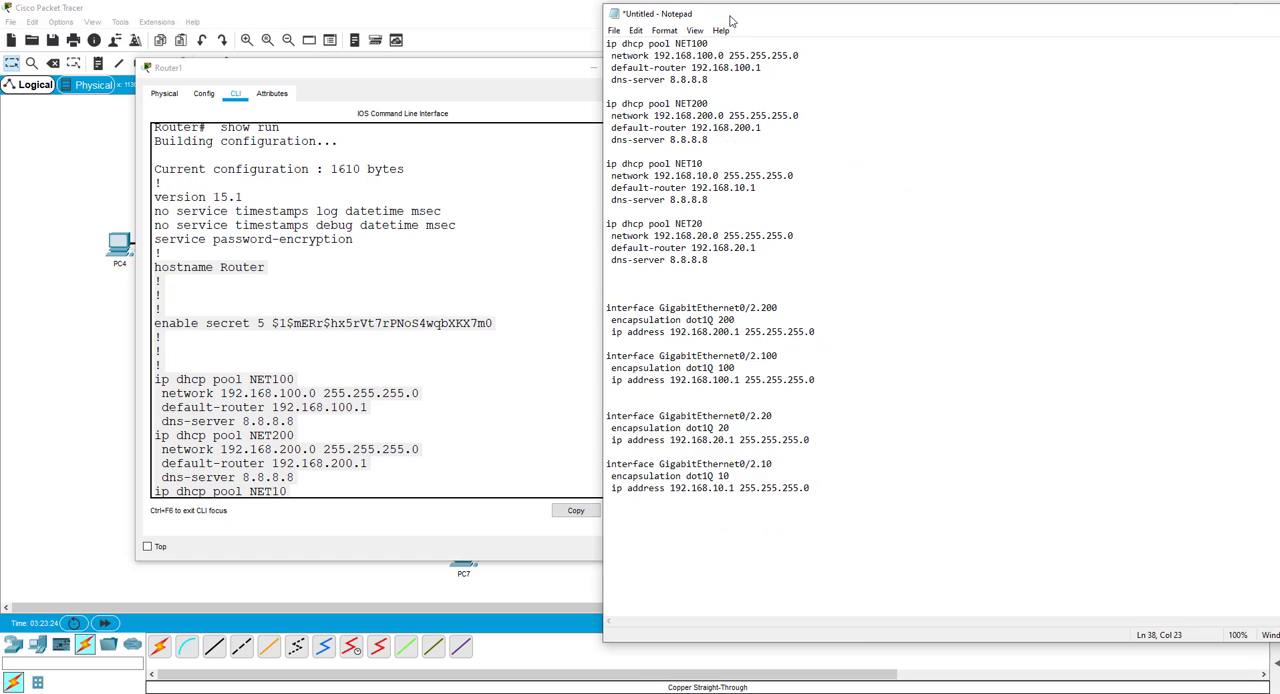
Paste the router configuration below the existing notes with blank lines after it, and close the Router1 window.
{"action": "left_click", "coordinate": [625, 522]}
{"action": "left_click", "coordinate": [826, 491]}
{"action": "key", "text": "Return"}
{"action": "key", "text": "Return"}
{"action": "key", "text": "ctrl+v"}
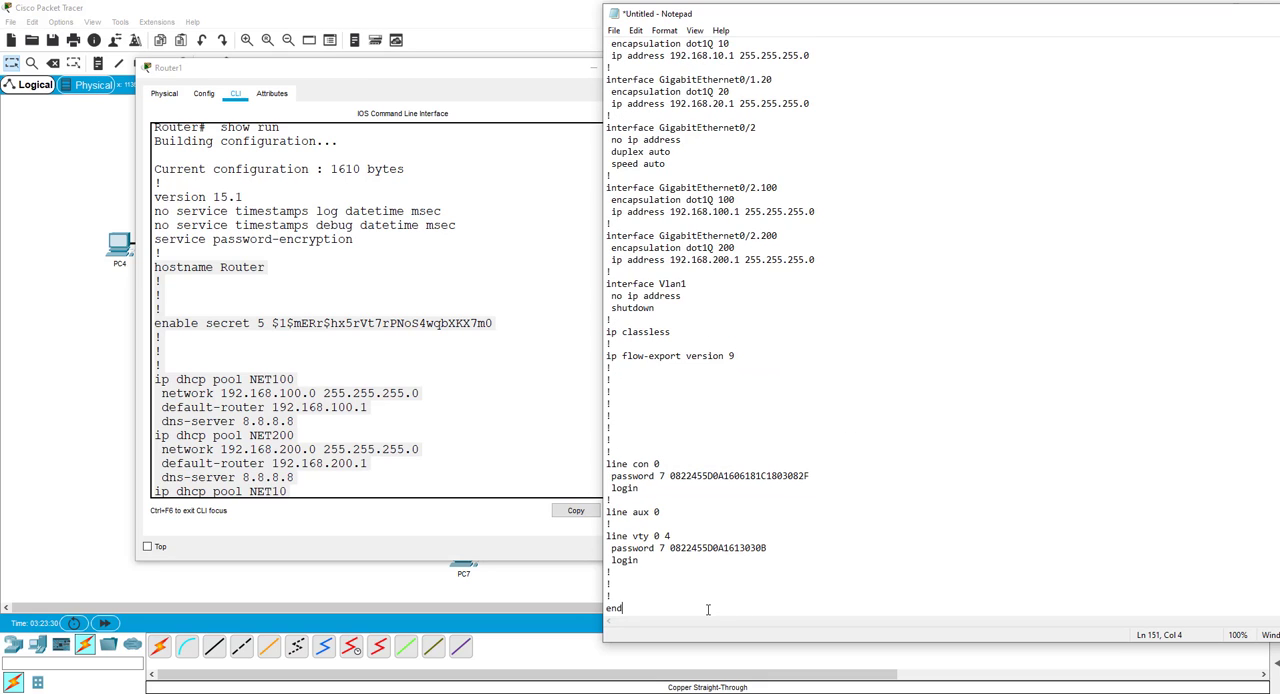
{"action": "key", "text": "Return"}
{"action": "key", "text": "Return"}
{"action": "key", "text": "Return"}
{"action": "key", "text": "Return"}
{"action": "left_click", "coordinate": [447, 410]}
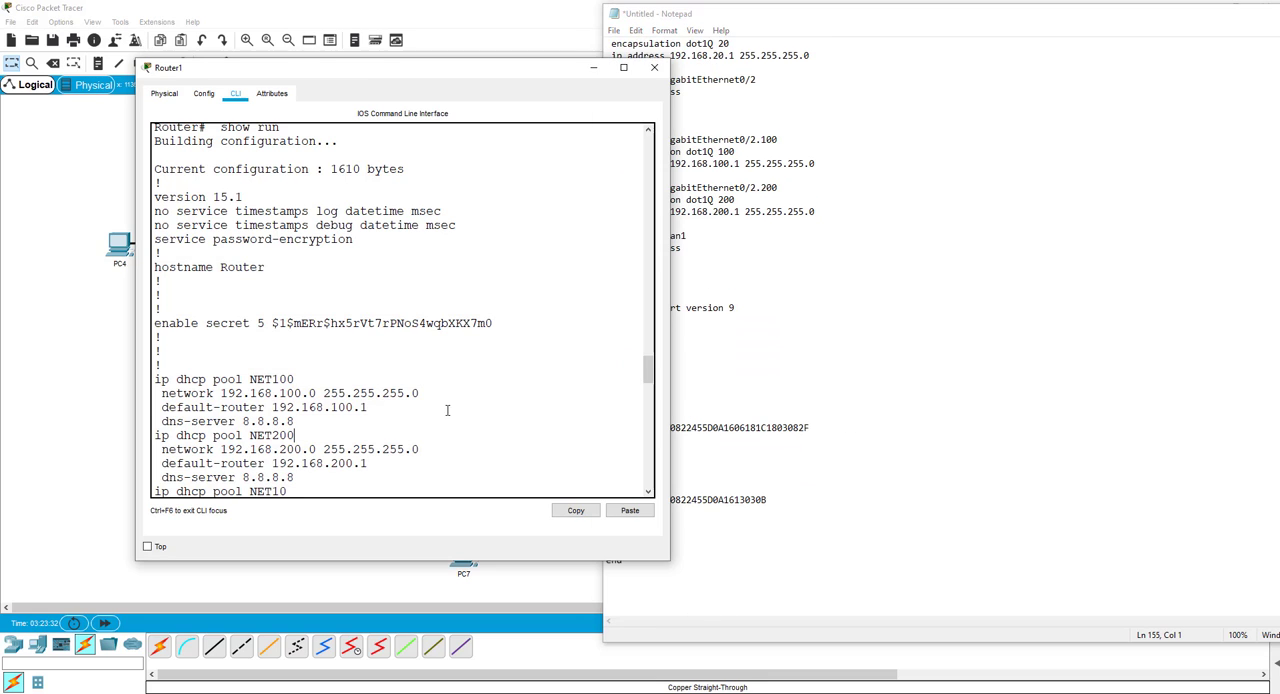
{"action": "left_click", "coordinate": [654, 67]}
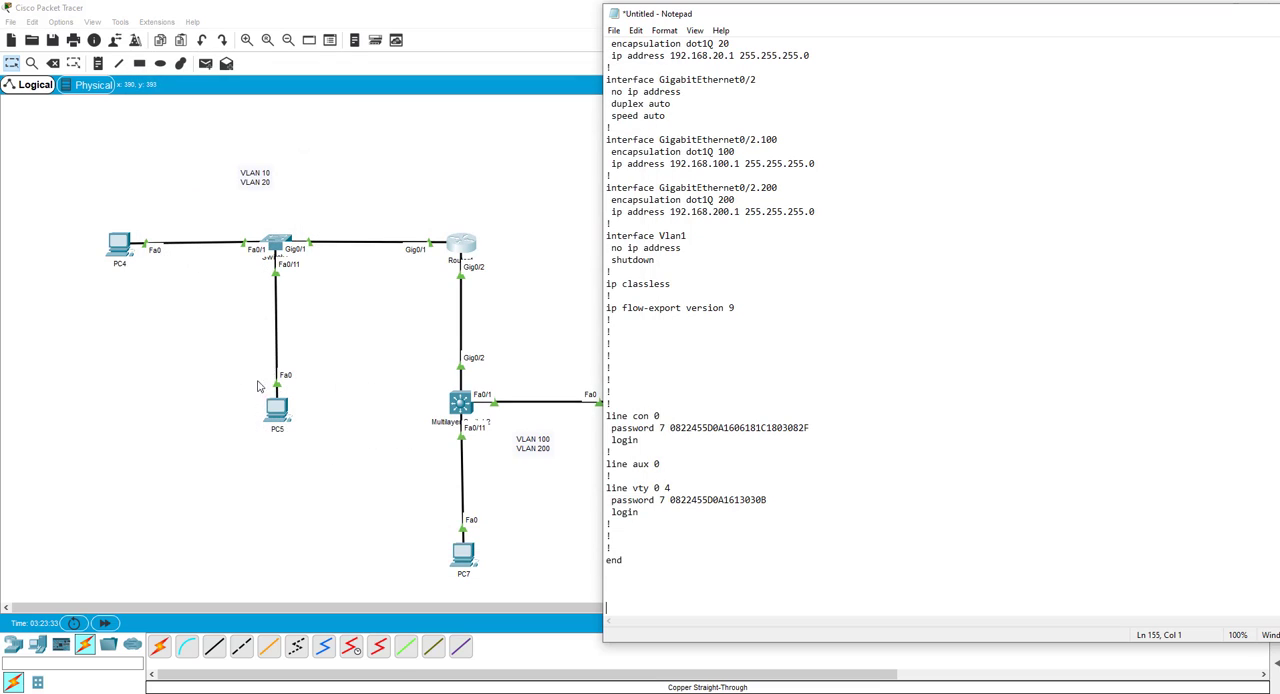
Open Switch1's command line and display its running configuration with do show run, paging through it.
{"action": "left_click", "coordinate": [276, 246]}
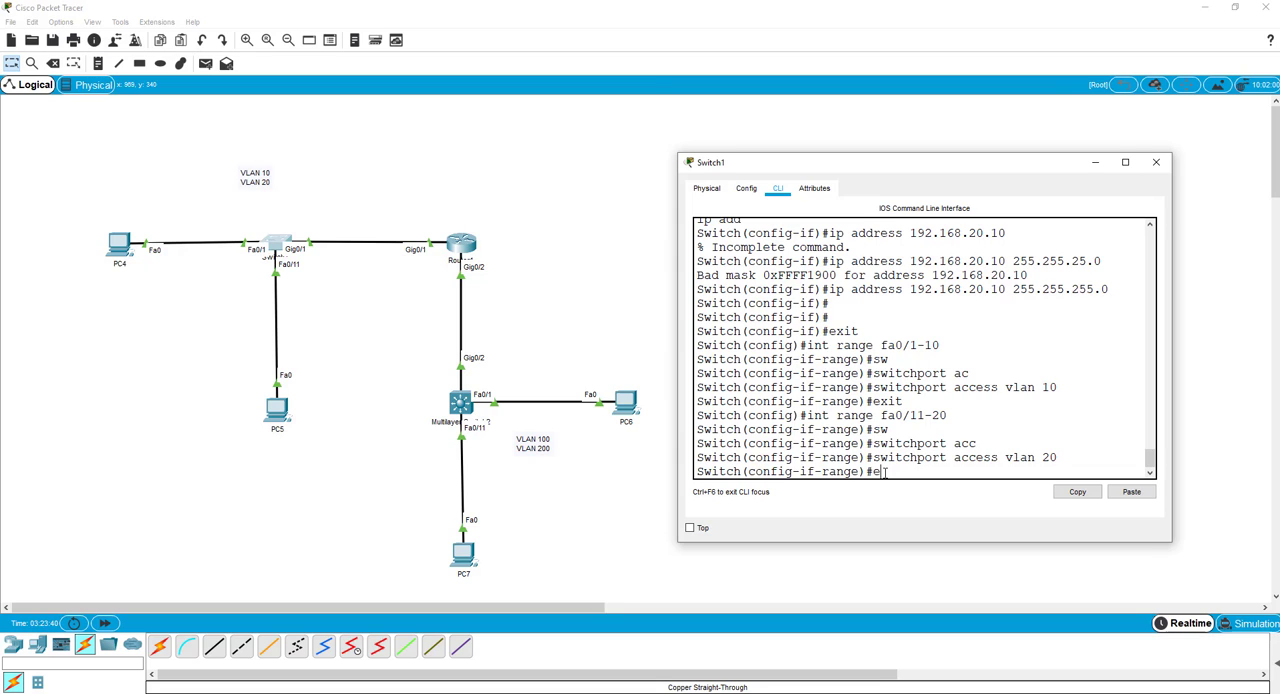
{"action": "type", "text": "do show run"}
{"action": "key", "text": "Return"}
{"action": "key", "text": "space"}
{"action": "key", "text": "space"}
{"action": "key", "text": "space"}
{"action": "key", "text": "space"}
{"action": "key", "text": "space"}
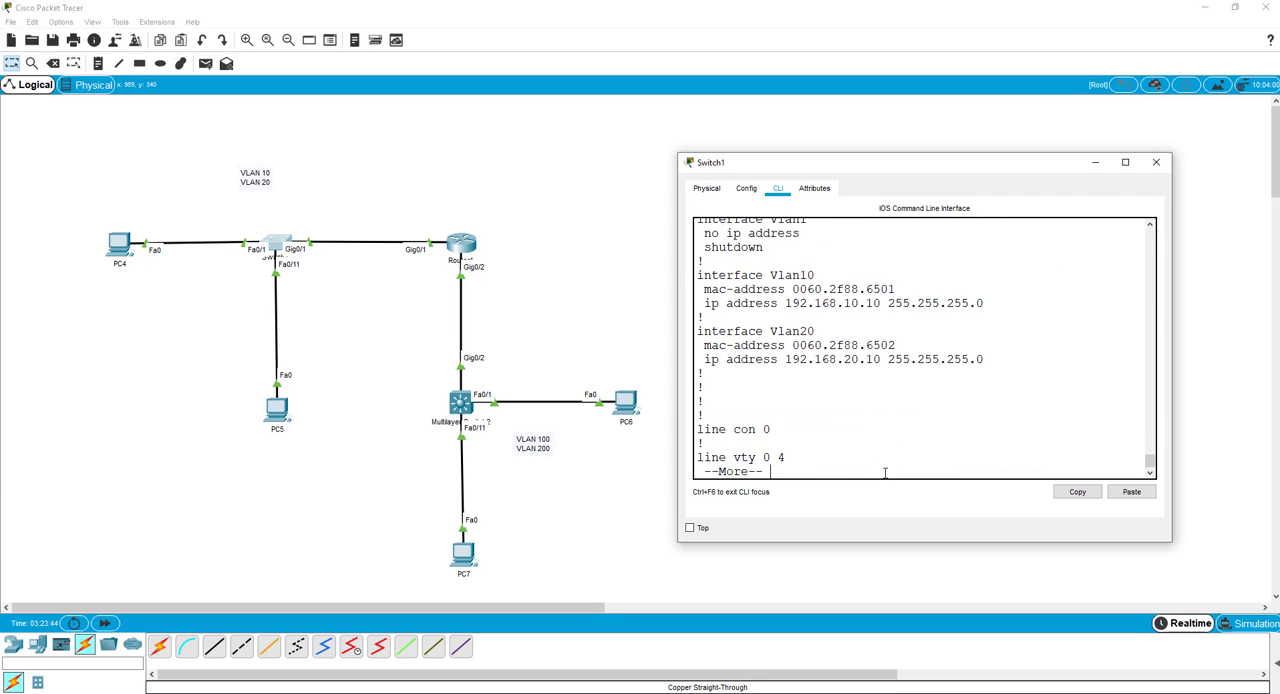
Copy Switch1's configuration from the hostname line through end and paste it at the end of the Notepad notes.
{"action": "left_click_drag", "start_coordinate": [722, 430], "coordinate": [688, 414]}
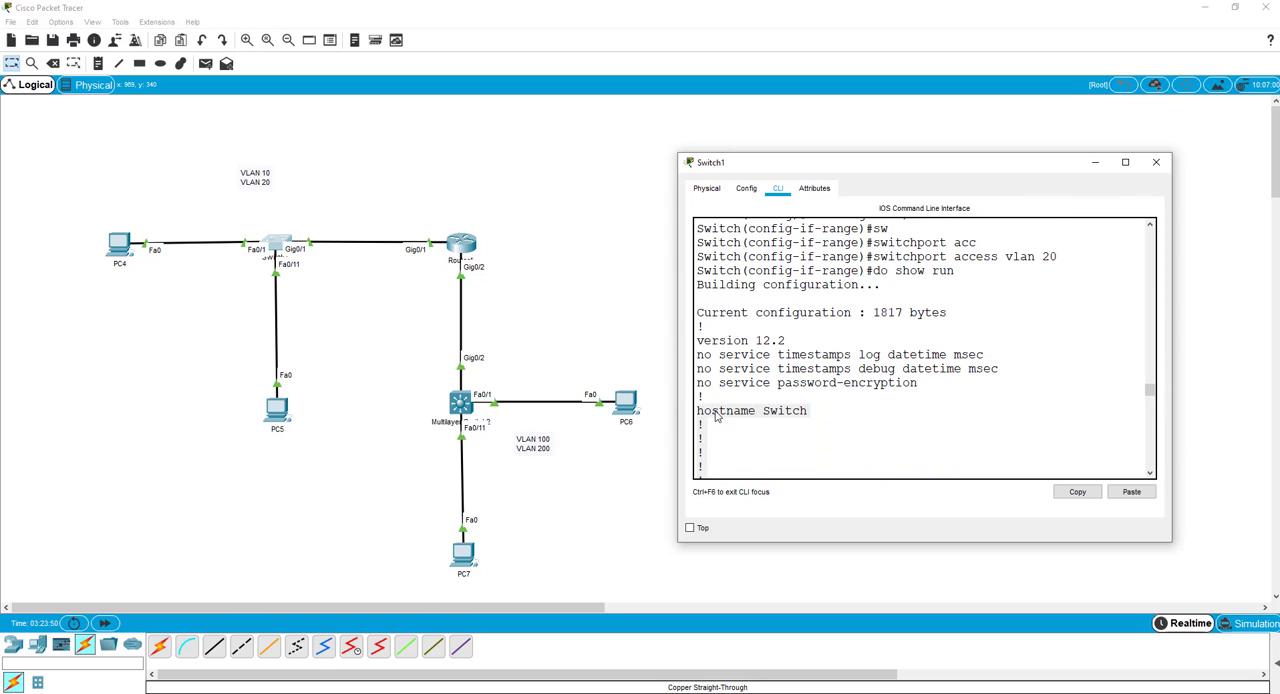
{"action": "right_click", "coordinate": [714, 412]}
{"action": "left_click", "coordinate": [729, 424]}
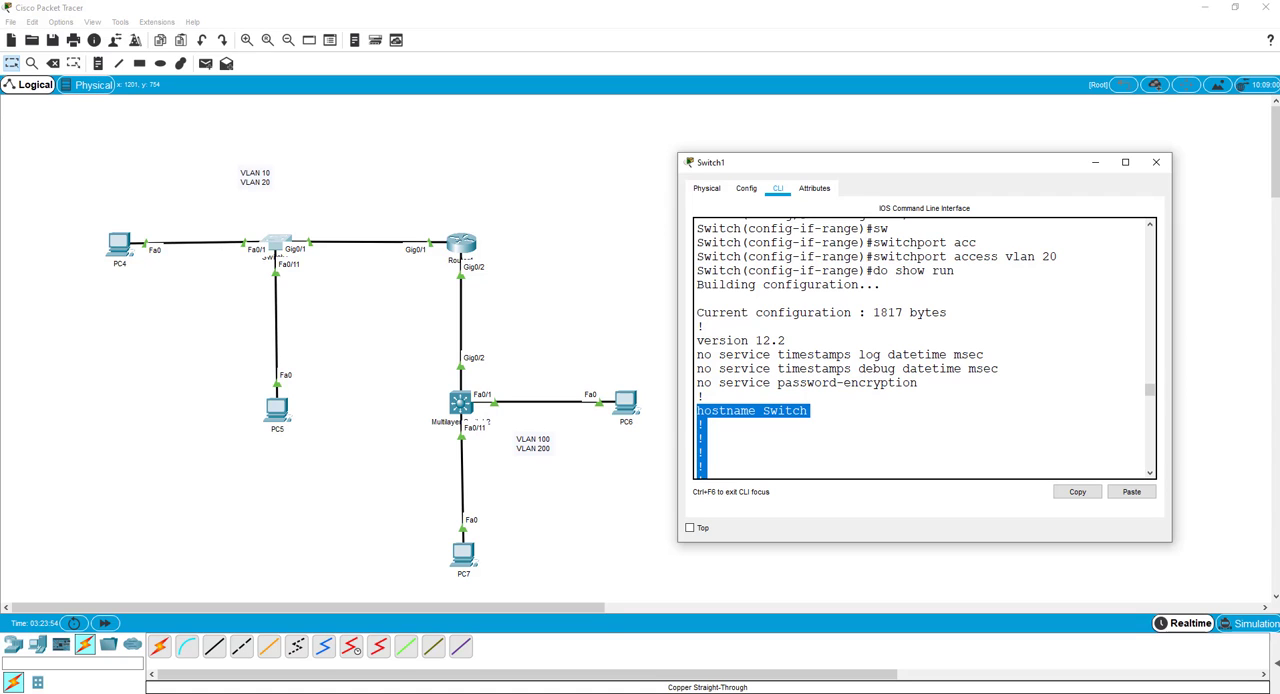
{"action": "key", "text": "alt+Tab"}
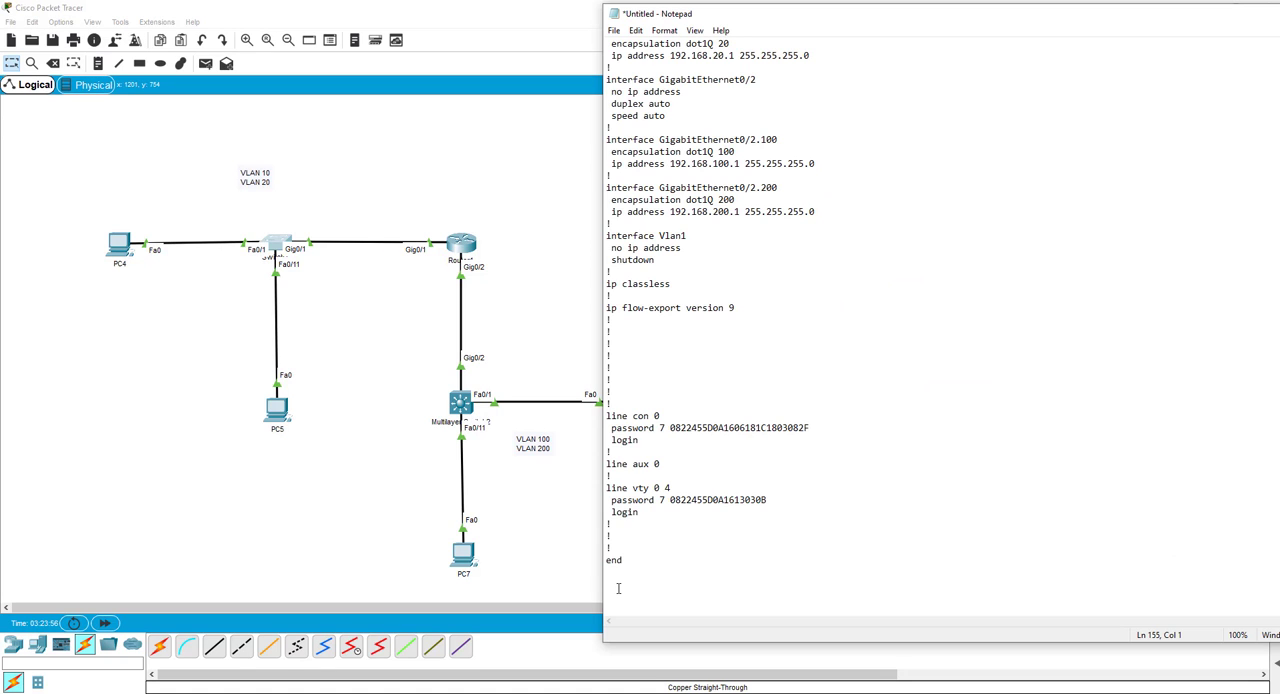
{"action": "key", "text": "ctrl+v"}
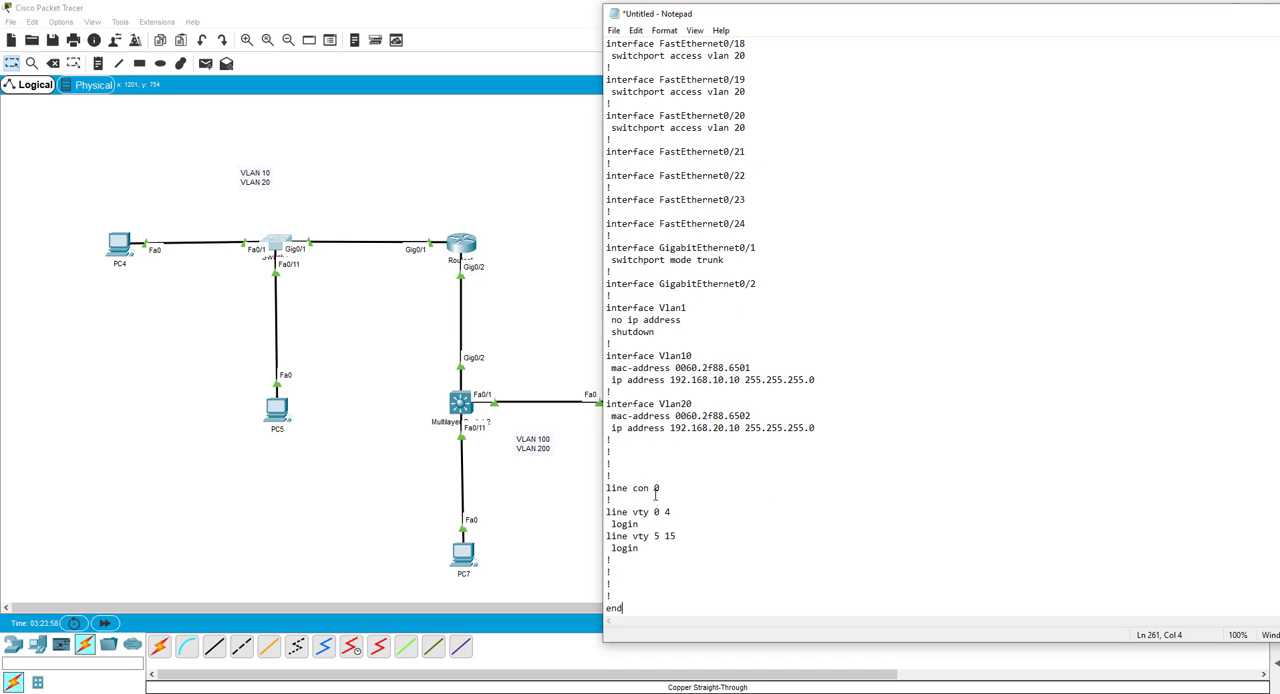
Edit the hostname Switch line of the pasted switch configuration to a name containing the model number 2960.
{"action": "scroll", "coordinate": [683, 440], "scroll_direction": "up", "scroll_amount": 4}
{"action": "scroll", "coordinate": [683, 440], "scroll_direction": "up", "scroll_amount": 15}
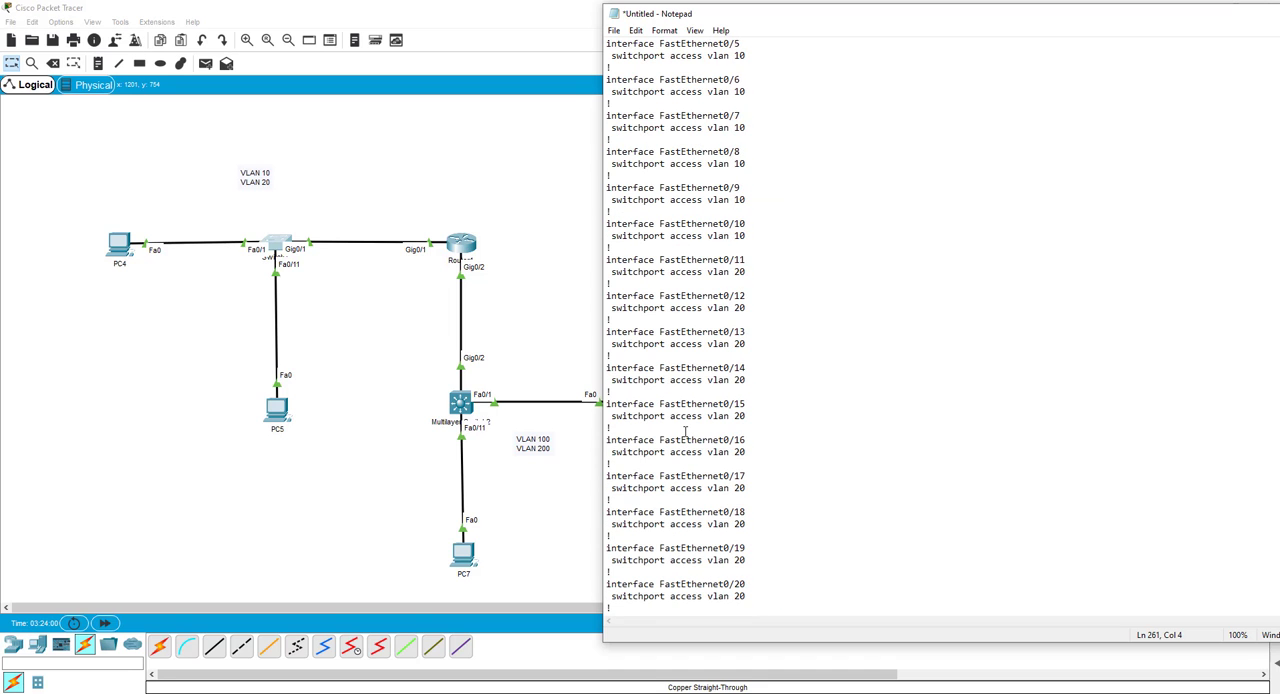
{"action": "scroll", "coordinate": [720, 237], "scroll_direction": "up", "scroll_amount": 4}
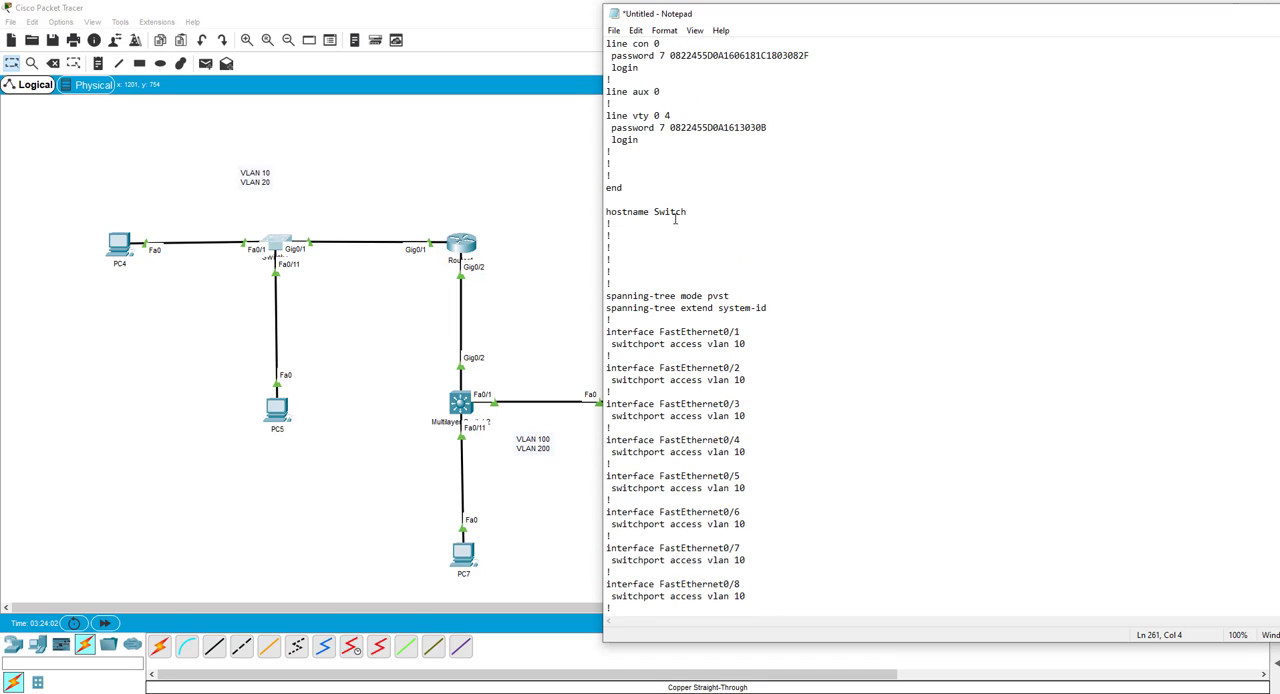
{"action": "left_click_drag", "start_coordinate": [658, 212], "coordinate": [666, 212]}
{"action": "type", "text": "W2960"}
{"action": "key", "text": "BackSpace"}
{"action": "key", "text": "BackSpace"}
{"action": "key", "text": "BackSpace"}
{"action": "key", "text": "BackSpace"}
{"action": "key", "text": "BackSpace"}
{"action": "type", "text": "w"}
{"action": "left_click_drag", "start_coordinate": [686, 212], "coordinate": [666, 209]}
{"action": "type", "text": "296"}
Check Multilayer Switch2's physical view and global settings, and return to its command line.
{"action": "left_click", "coordinate": [459, 405]}
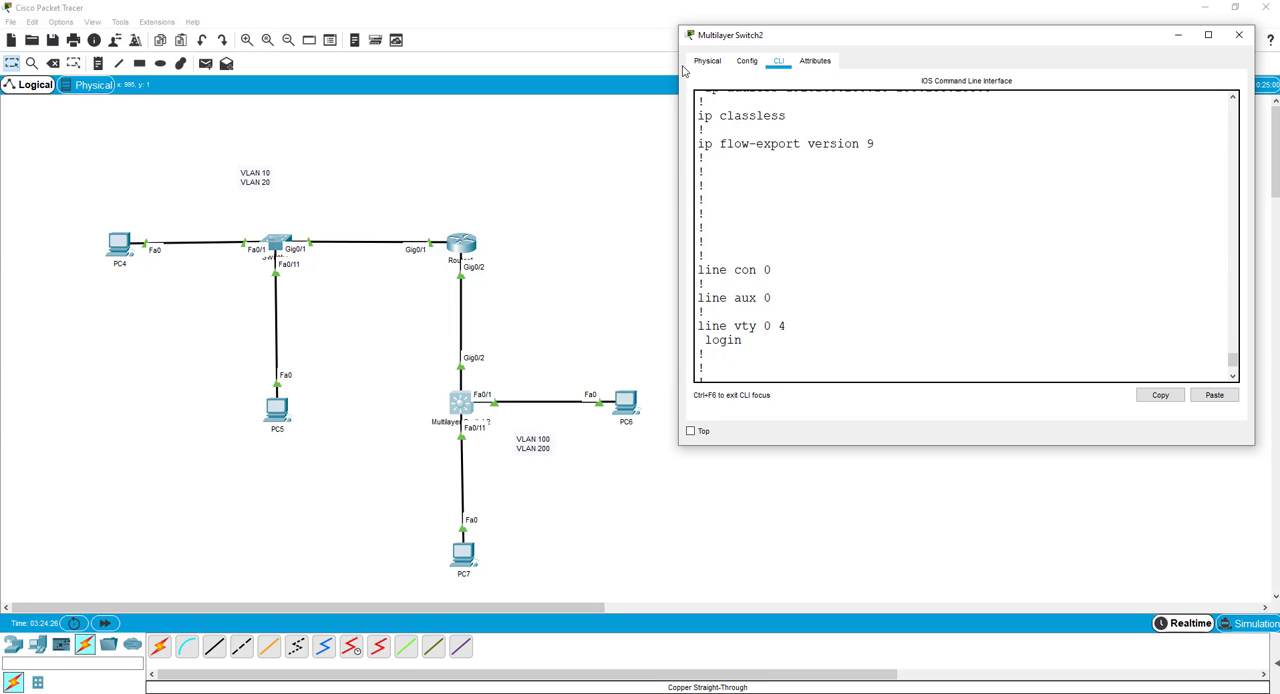
{"action": "left_click", "coordinate": [714, 64]}
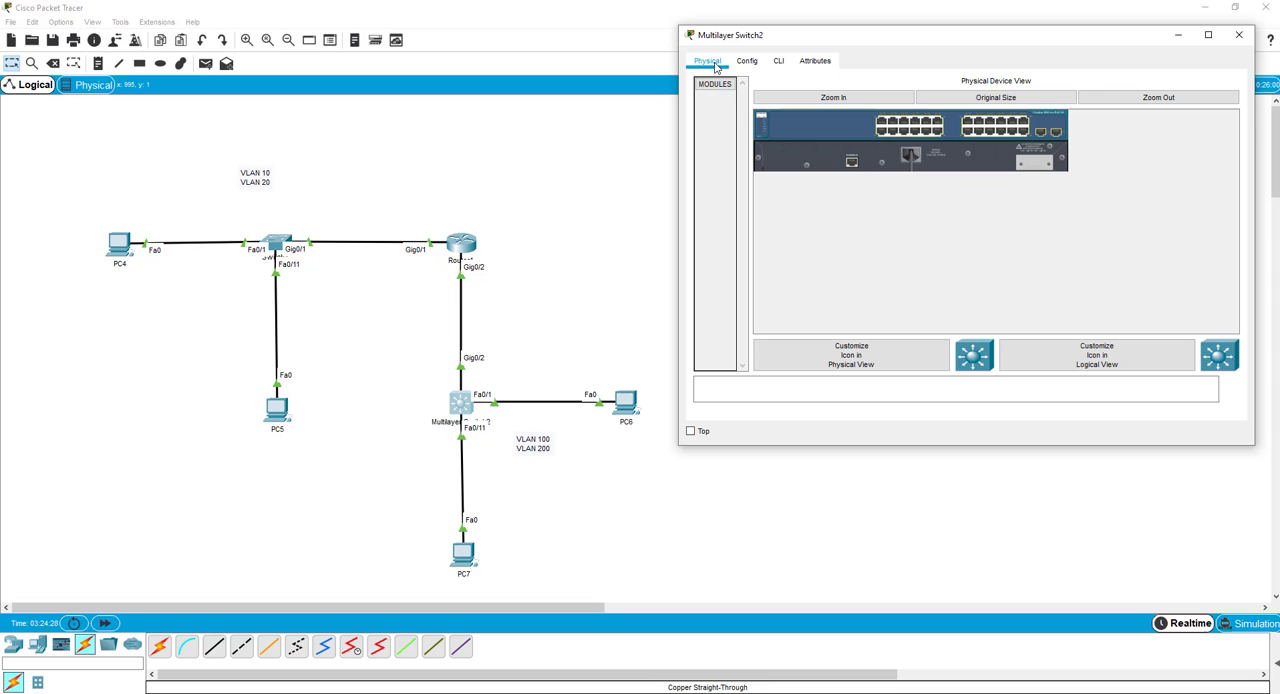
{"action": "left_click", "coordinate": [748, 62]}
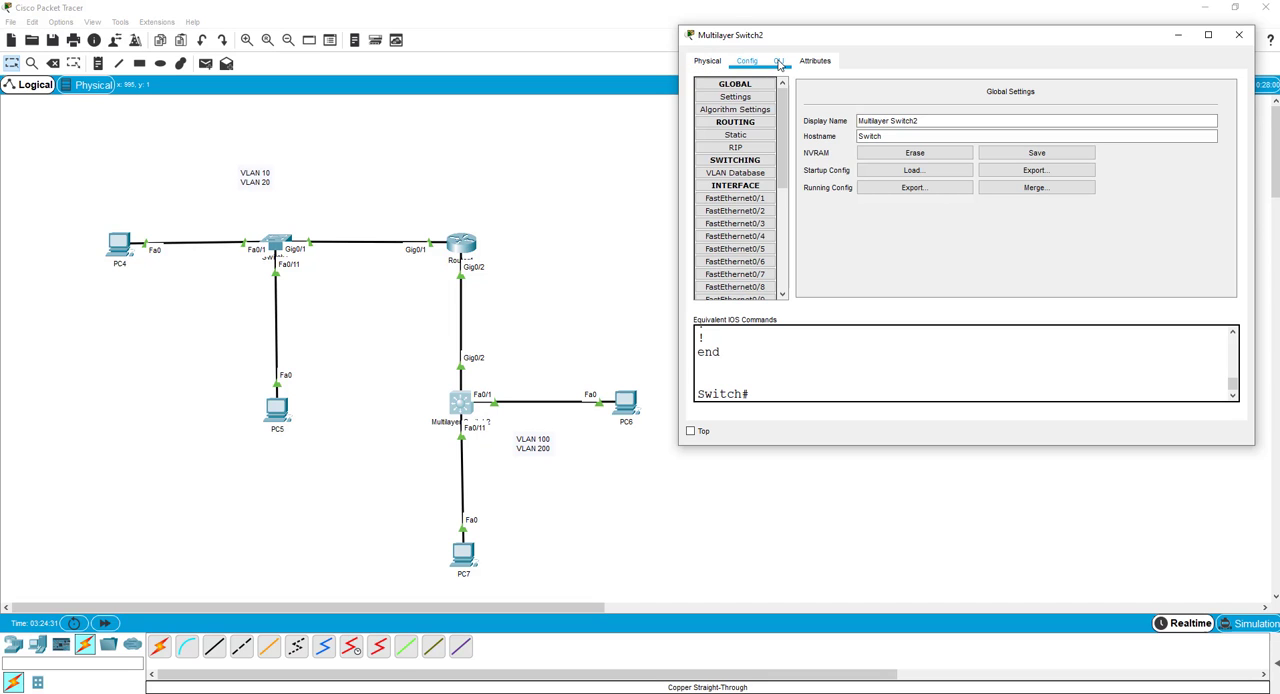
{"action": "left_click", "coordinate": [779, 63]}
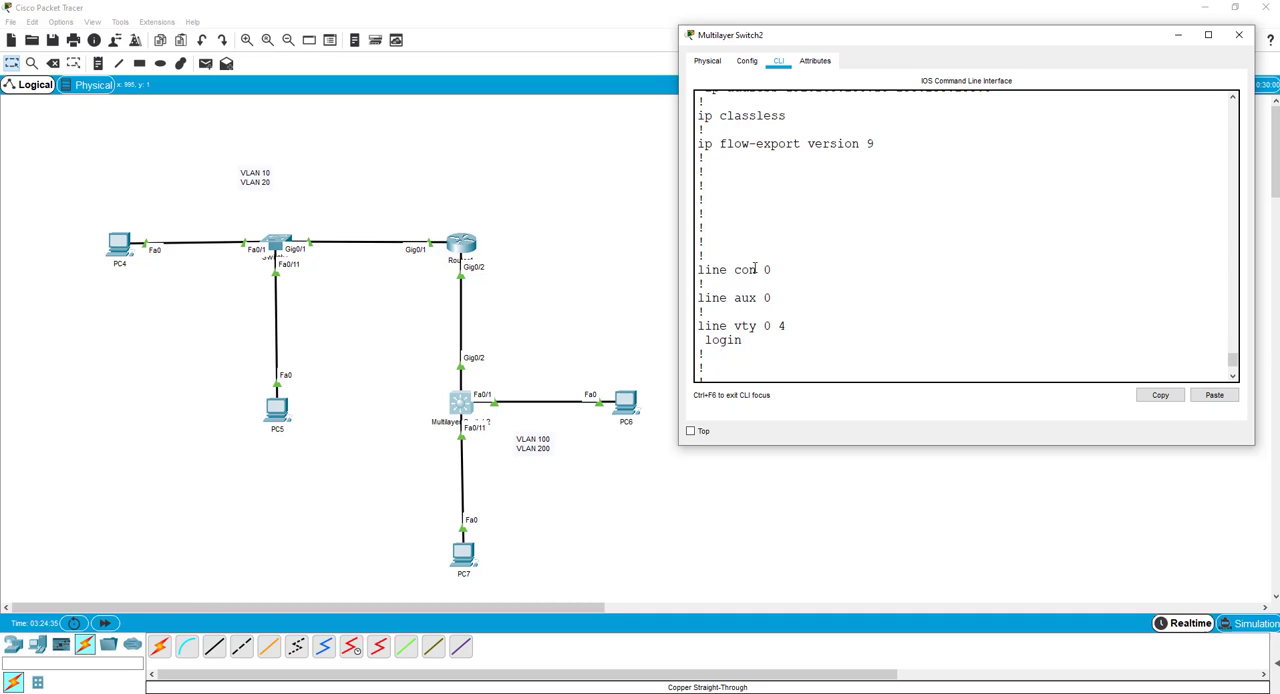
Display Multilayer Switch2's hardware and software details with show version.
{"action": "key", "text": "Return"}
{"action": "key", "text": "Return"}
{"action": "key", "text": "Return"}
{"action": "key", "text": "Return"}
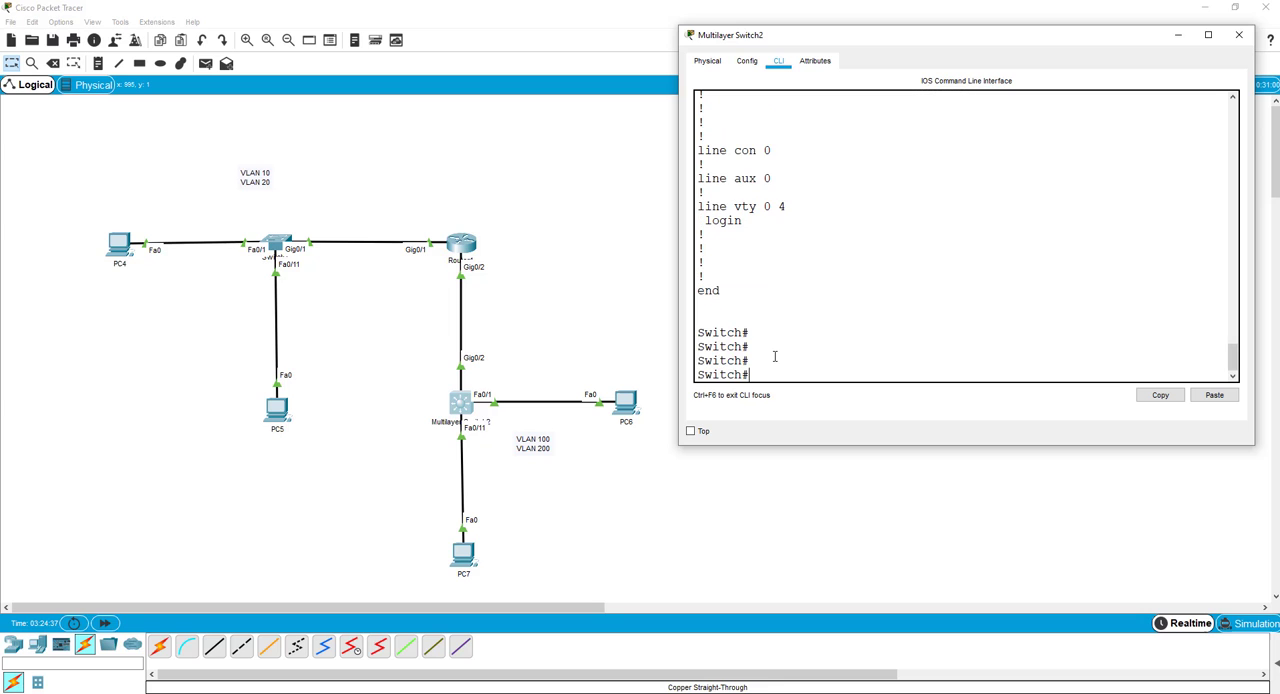
{"action": "type", "text": "show version"}
{"action": "key", "text": "Return"}
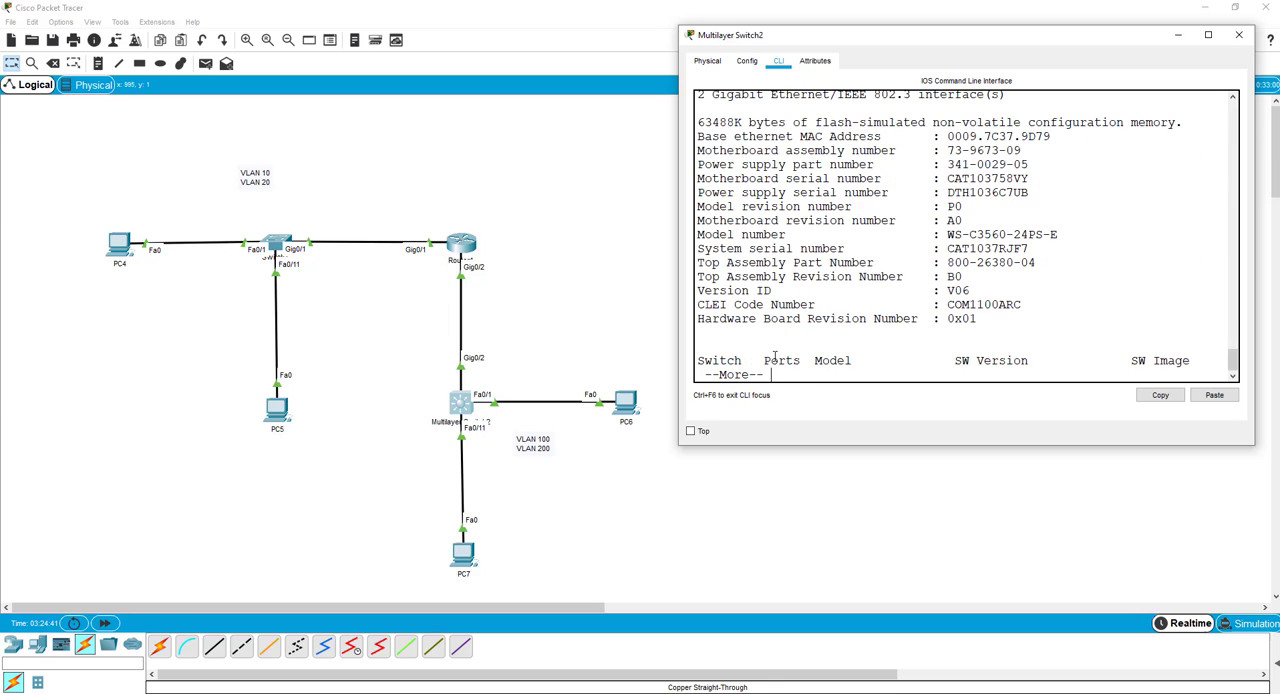
Examine the show version output of Multilayer Switch2 to find the switch's model number.
{"action": "scroll", "coordinate": [857, 315], "scroll_direction": "up", "scroll_amount": 3}
{"action": "scroll", "coordinate": [948, 297], "scroll_direction": "down", "scroll_amount": 3}
{"action": "scroll", "coordinate": [918, 352], "scroll_direction": "up", "scroll_amount": 7}
{"action": "scroll", "coordinate": [921, 342], "scroll_direction": "down", "scroll_amount": 5}
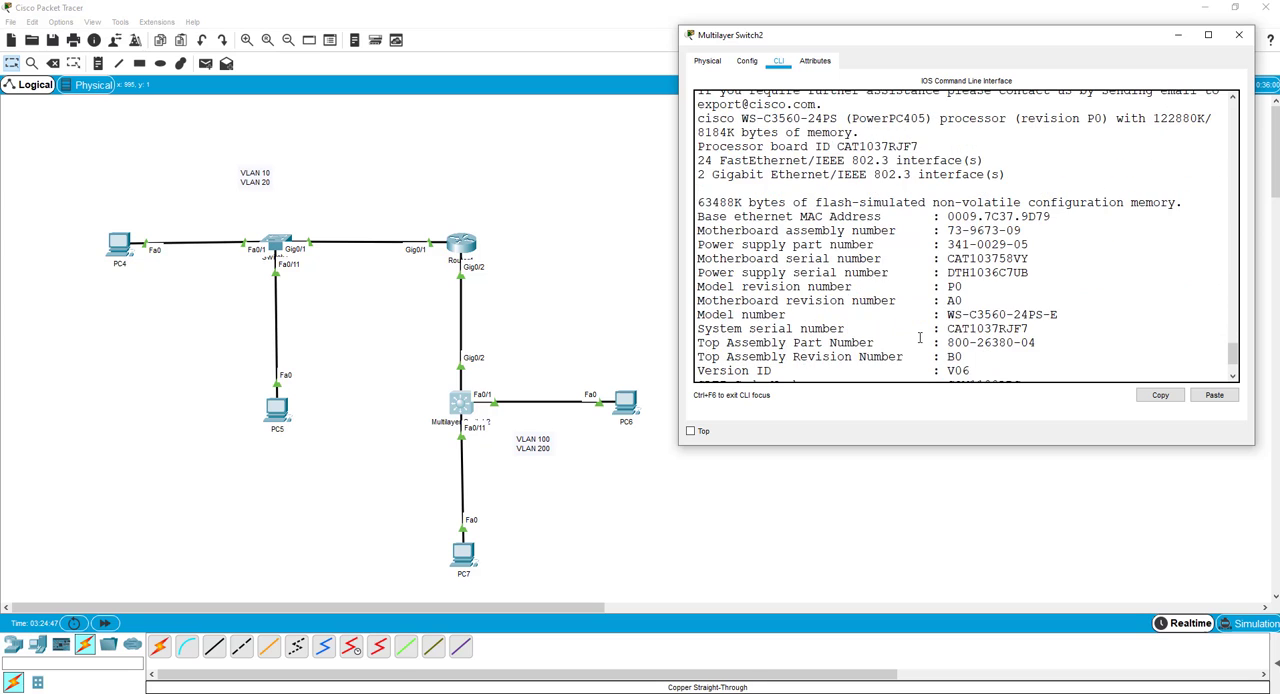
{"action": "scroll", "coordinate": [911, 312], "scroll_direction": "up", "scroll_amount": 2}
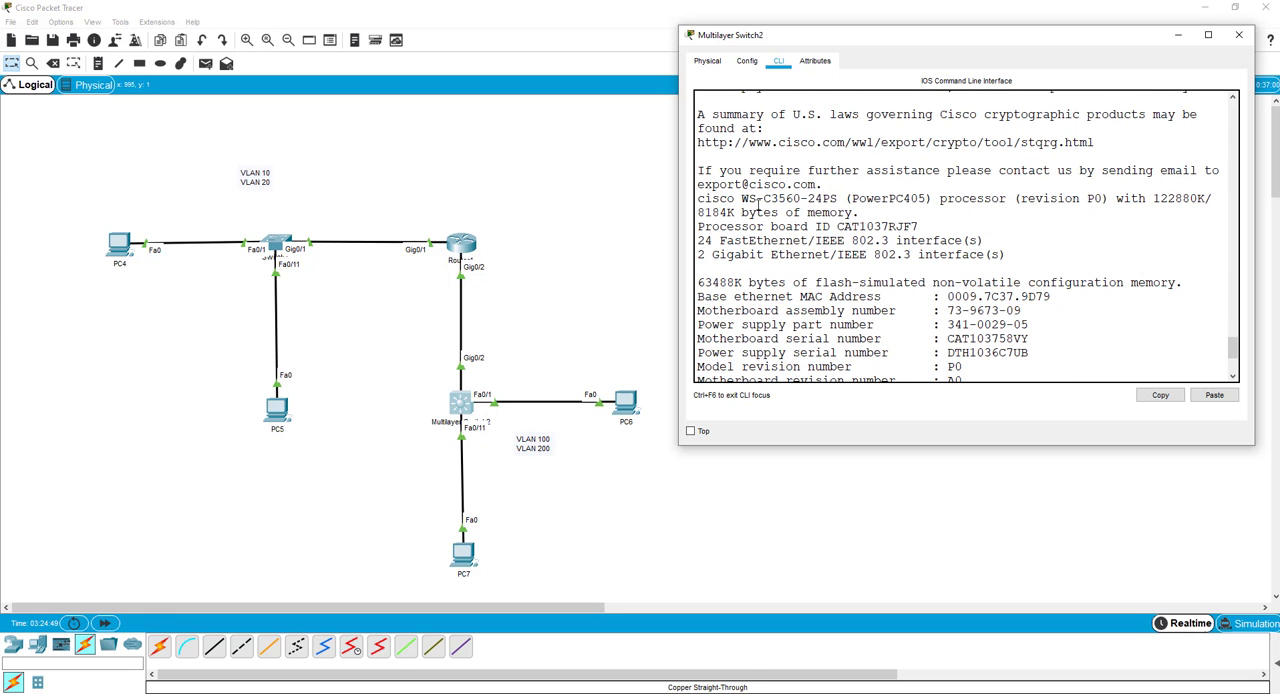
{"action": "left_click_drag", "start_coordinate": [766, 198], "coordinate": [800, 198]}
{"action": "right_click", "coordinate": [800, 198]}
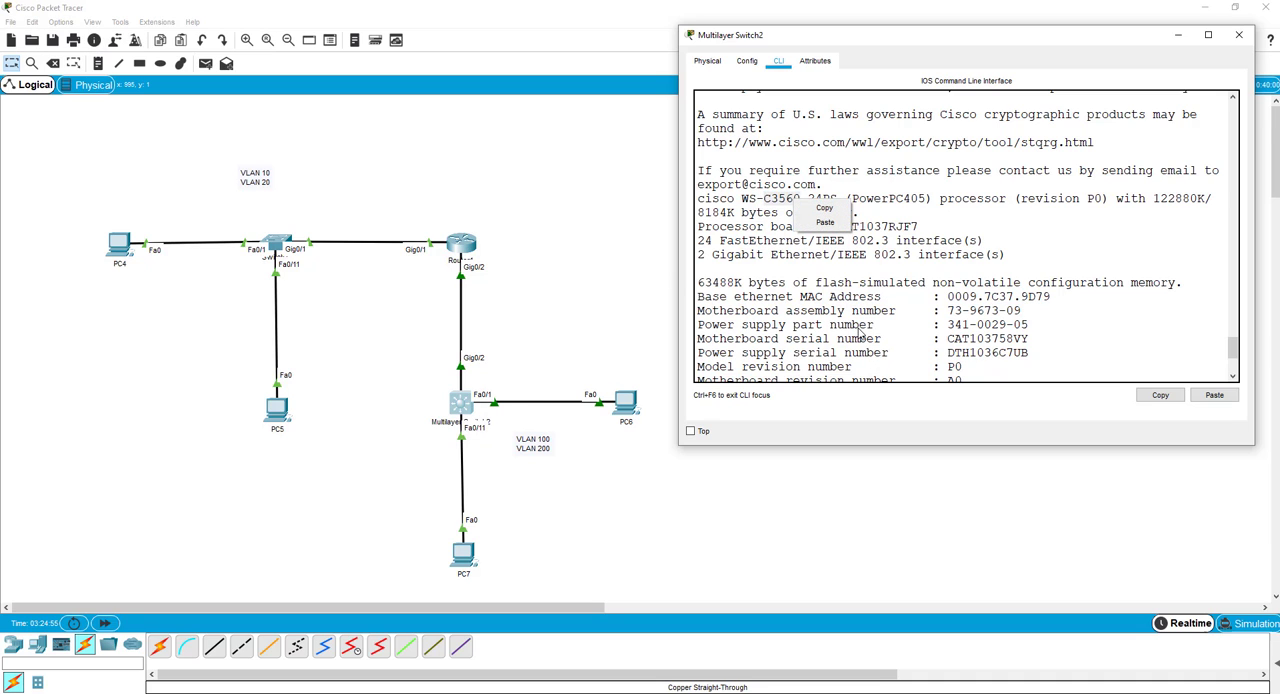
{"action": "left_click", "coordinate": [799, 268]}
{"action": "scroll", "coordinate": [820, 300], "scroll_direction": "down", "scroll_amount": 4}
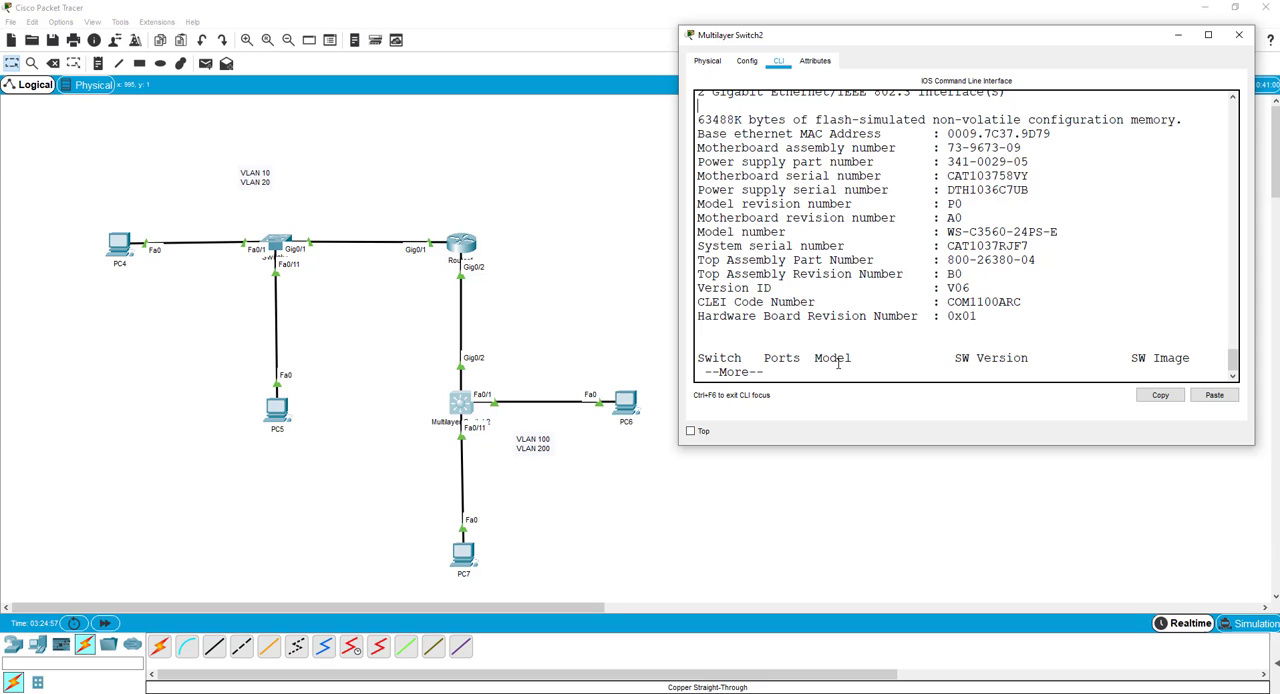
Leave the version output and display Multilayer Switch2's complete running configuration with show run.
{"action": "key", "text": "q"}
{"action": "type", "text": "s"}
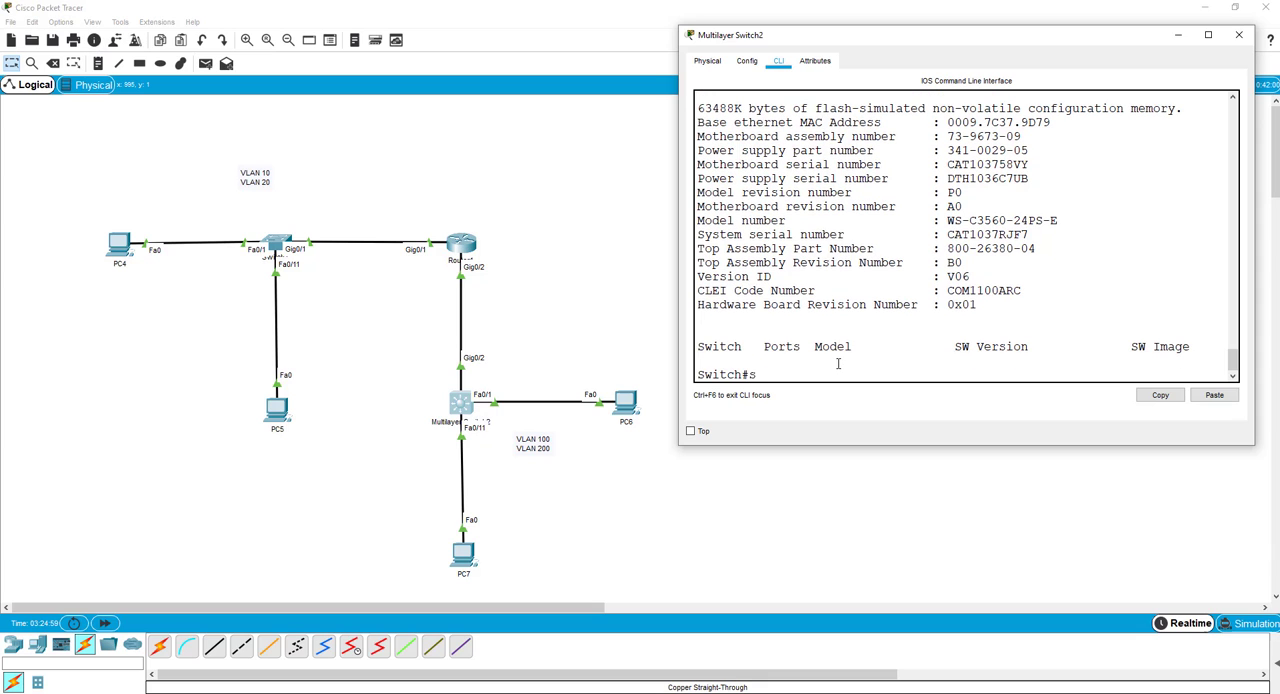
{"action": "type", "text": "how run"}
{"action": "key", "text": "Return"}
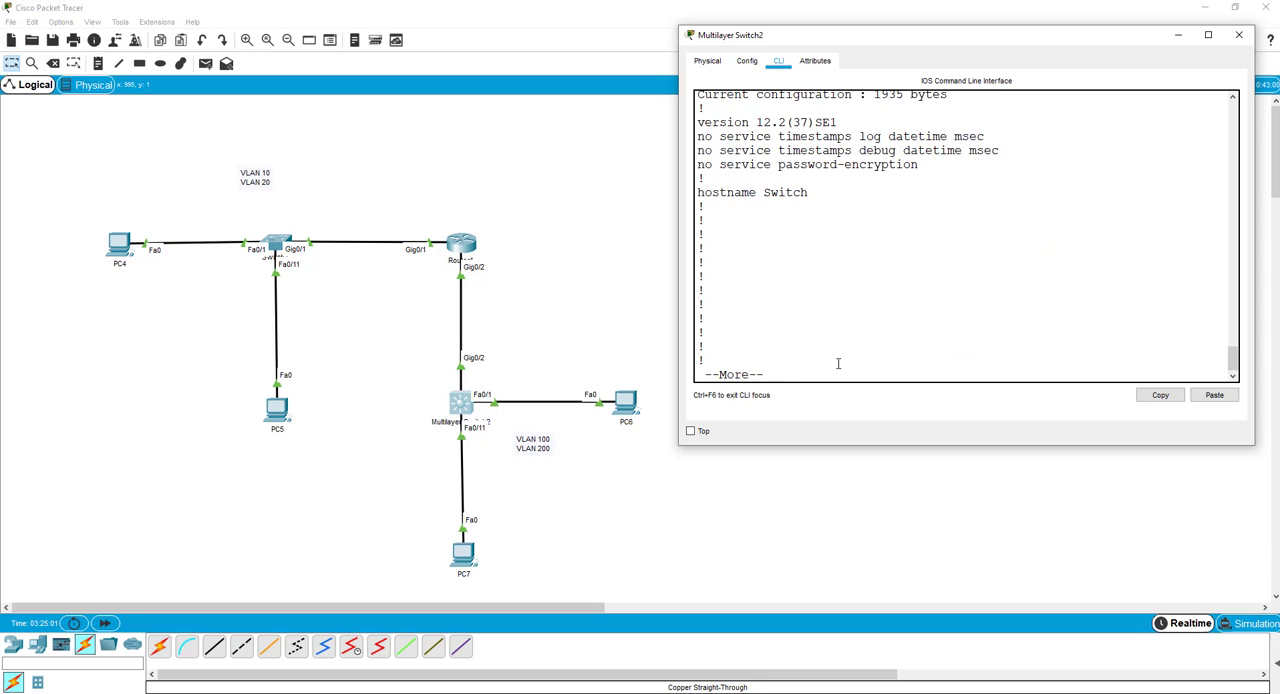
{"action": "key", "text": "space"}
{"action": "key", "text": "space"}
{"action": "key", "text": "space"}
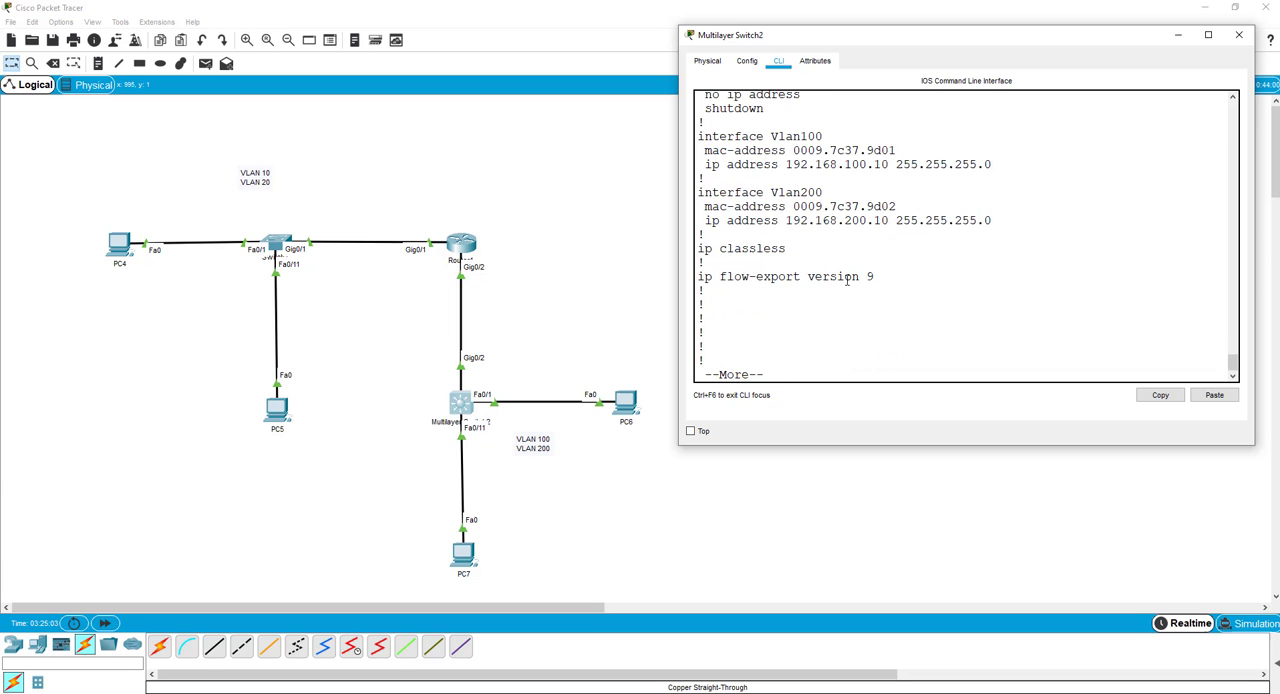
{"action": "key", "text": "space"}
Copy Multilayer Switch2's configuration from the hostname line through end and paste it at the end of the Notepad notes.
{"action": "left_click_drag", "start_coordinate": [728, 338], "coordinate": [709, 180]}
{"action": "right_click", "coordinate": [709, 180]}
{"action": "left_click", "coordinate": [738, 192]}
{"action": "scroll", "coordinate": [775, 300], "scroll_direction": "up", "scroll_amount": 10}
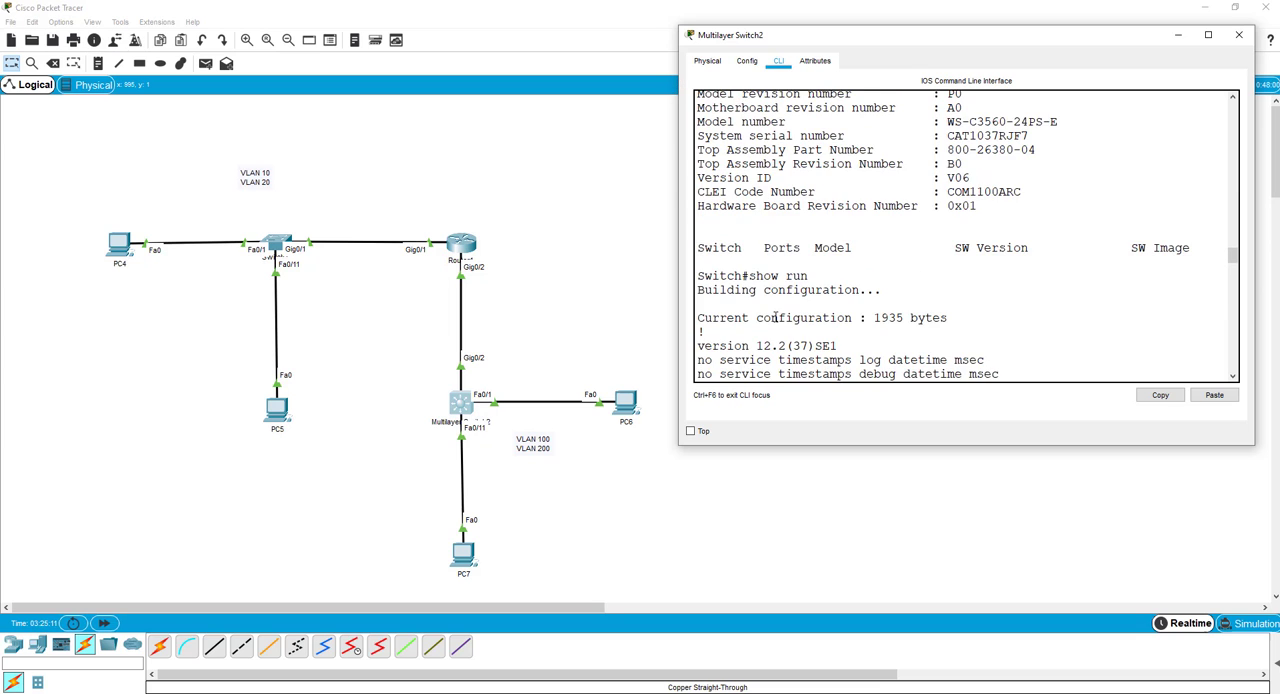
{"action": "scroll", "coordinate": [857, 266], "scroll_direction": "up", "scroll_amount": 3}
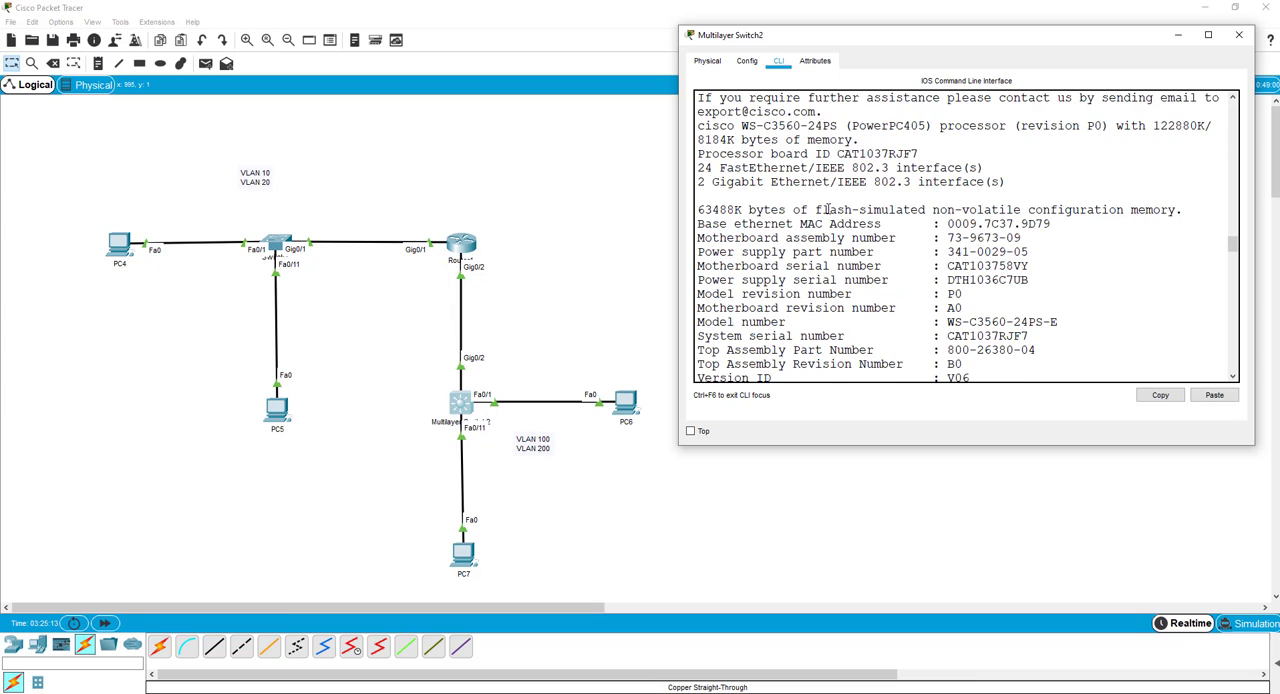
{"action": "scroll", "coordinate": [818, 155], "scroll_direction": "up", "scroll_amount": 1}
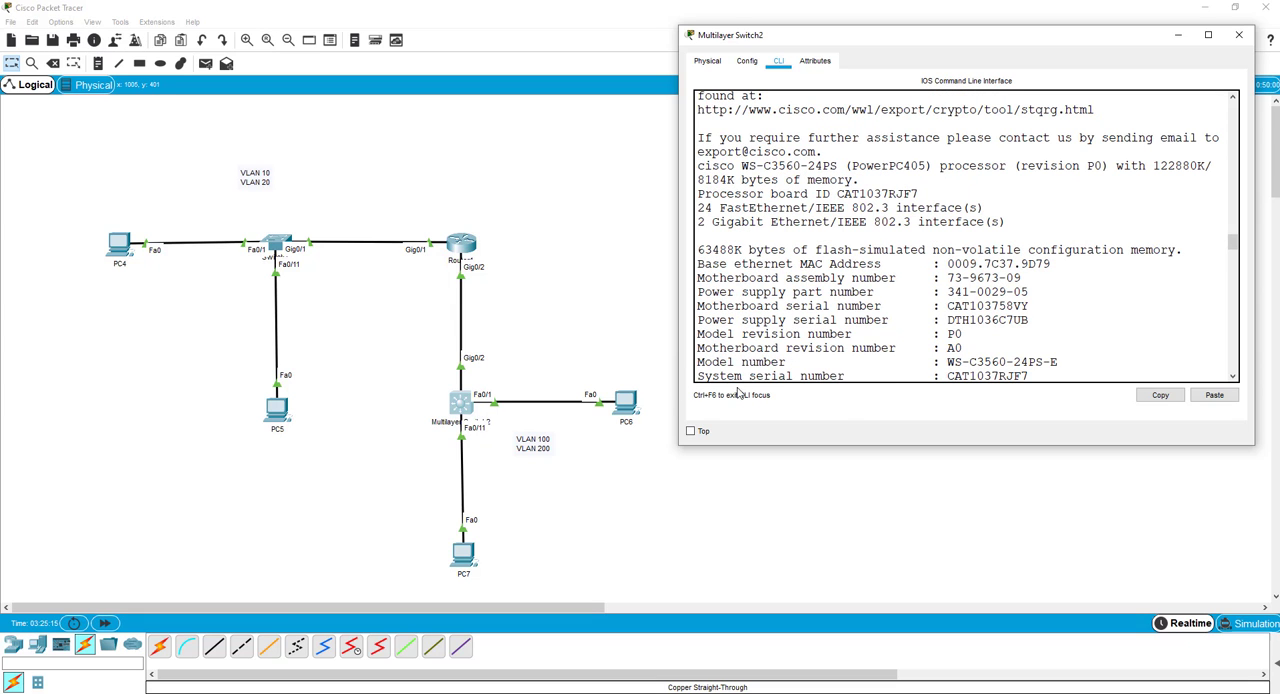
{"action": "key", "text": "alt+Tab"}
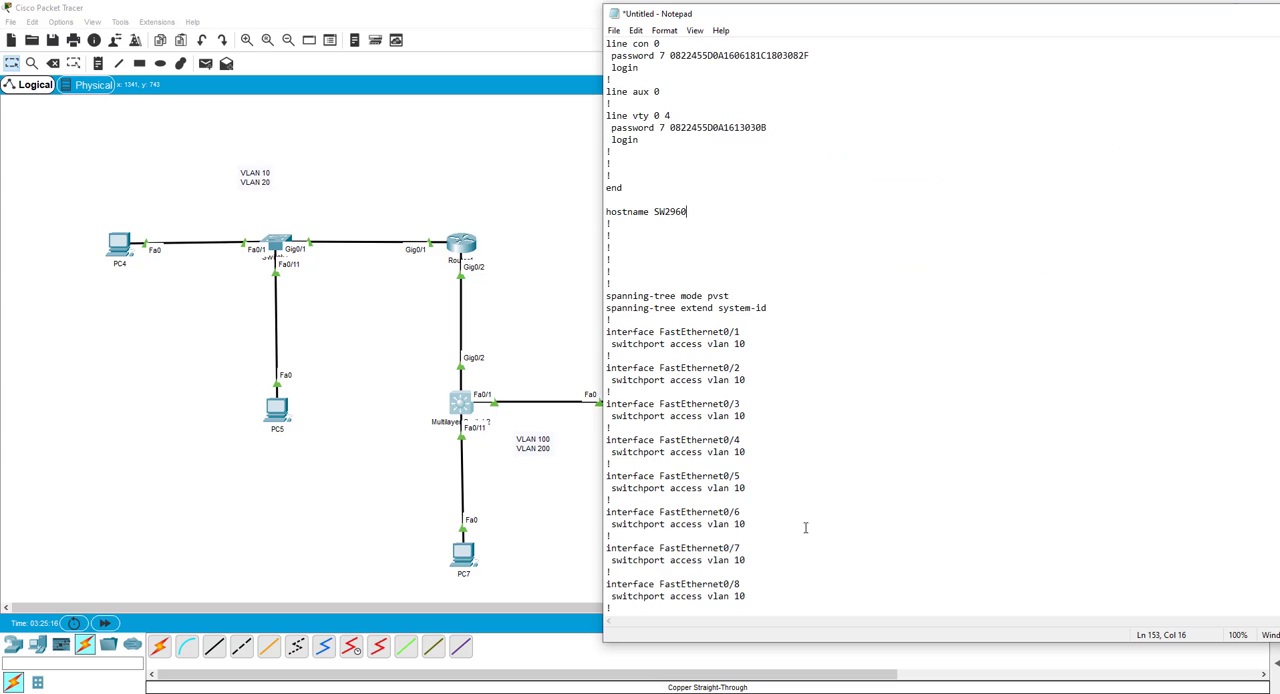
{"action": "scroll", "coordinate": [806, 528], "scroll_direction": "down", "scroll_amount": 15}
{"action": "scroll", "coordinate": [730, 586], "scroll_direction": "down", "scroll_amount": 2}
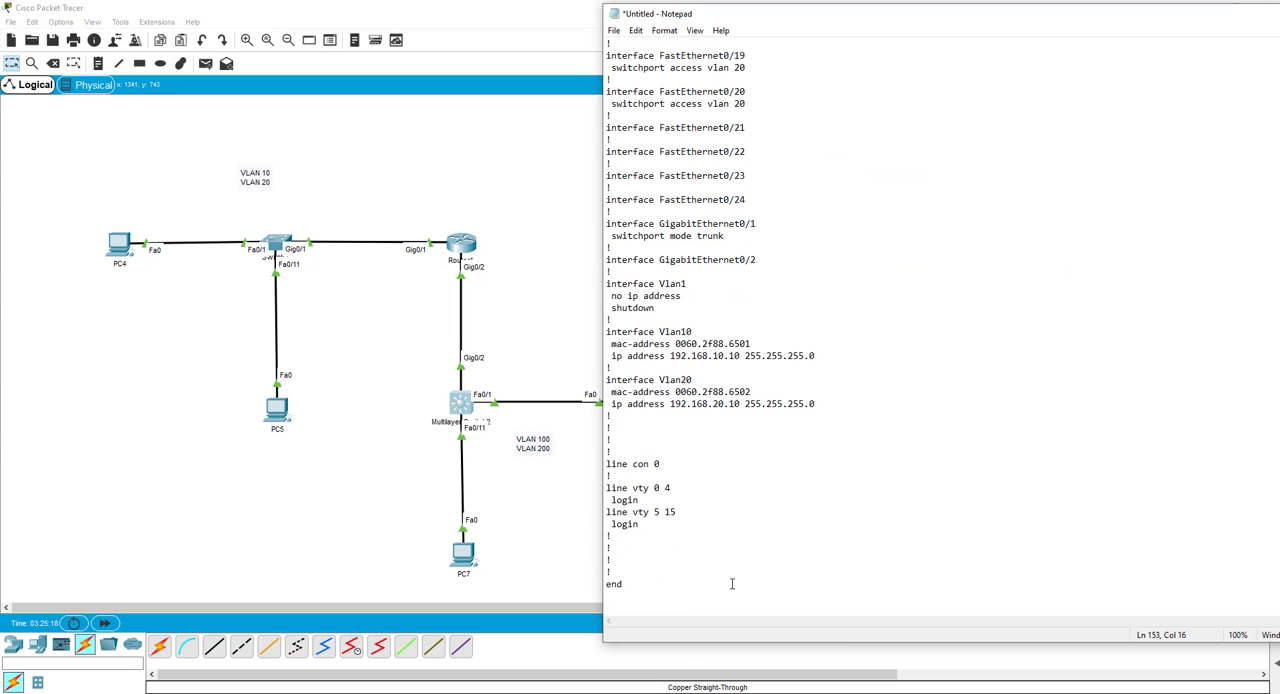
{"action": "left_click", "coordinate": [625, 602]}
{"action": "key", "text": "ctrl+v"}
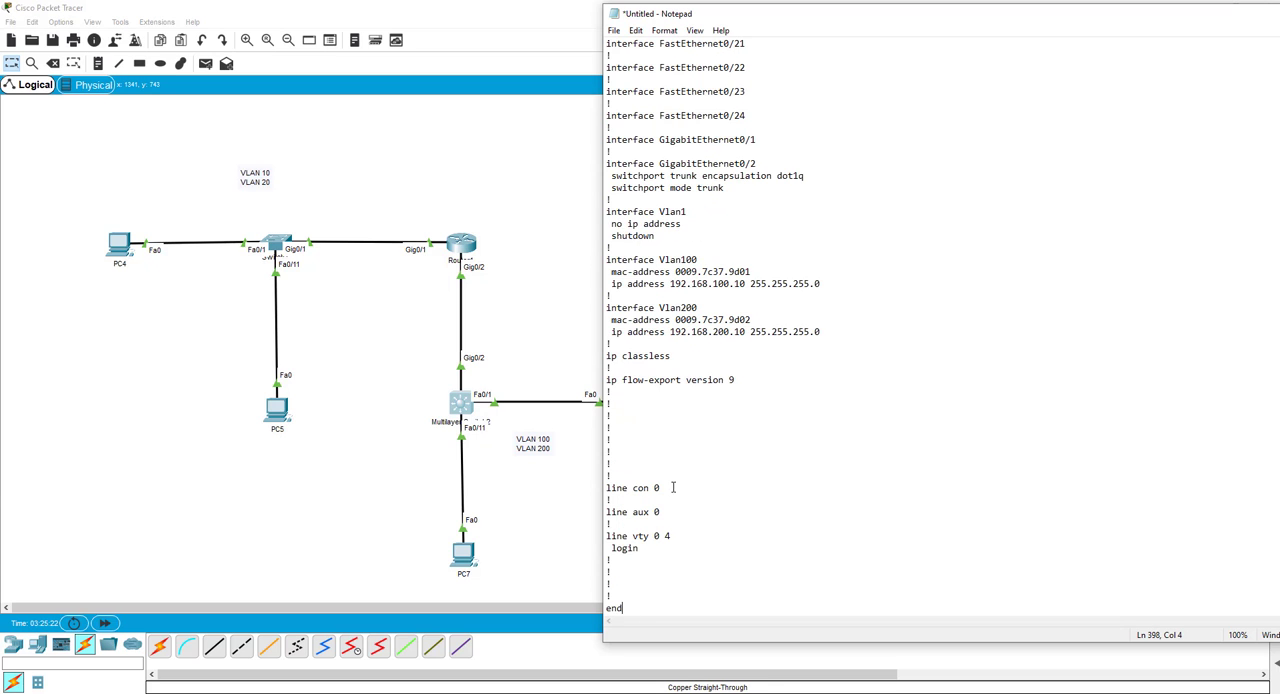
Change the hostname Switch line of the newly pasted configuration to SW3560.
{"action": "scroll", "coordinate": [700, 427], "scroll_direction": "up", "scroll_amount": 10}
{"action": "scroll", "coordinate": [700, 427], "scroll_direction": "up", "scroll_amount": 16}
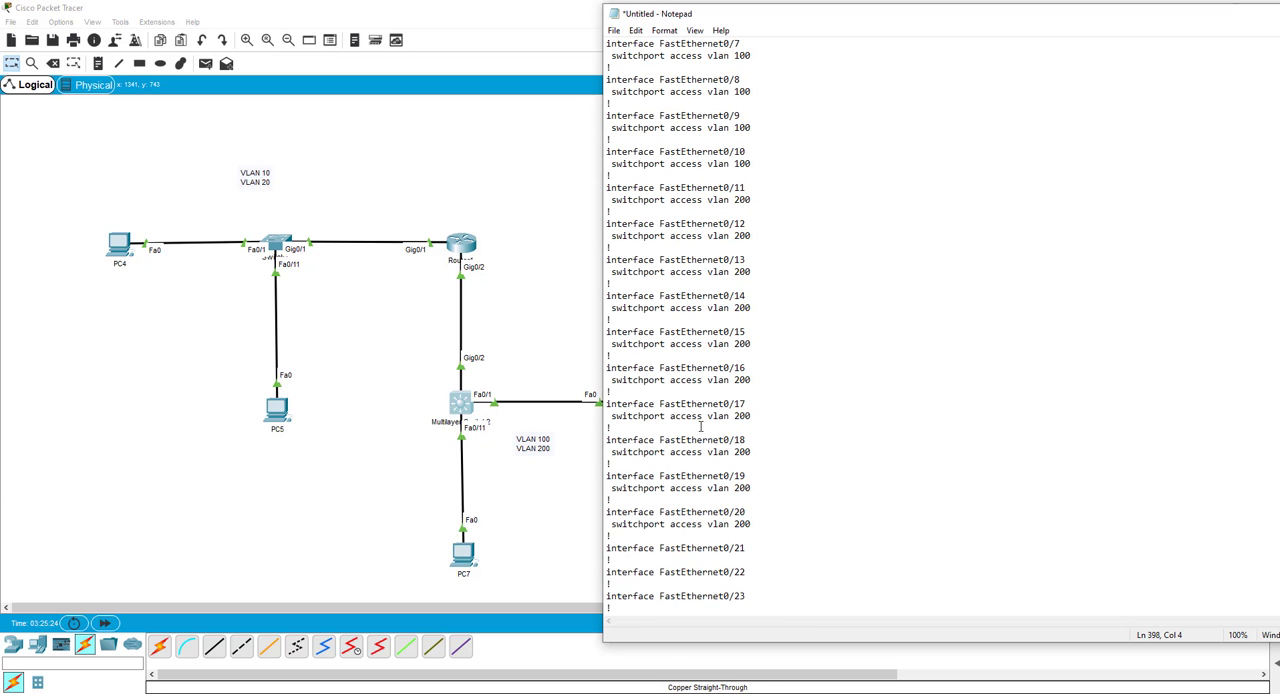
{"action": "scroll", "coordinate": [698, 415], "scroll_direction": "up", "scroll_amount": 10}
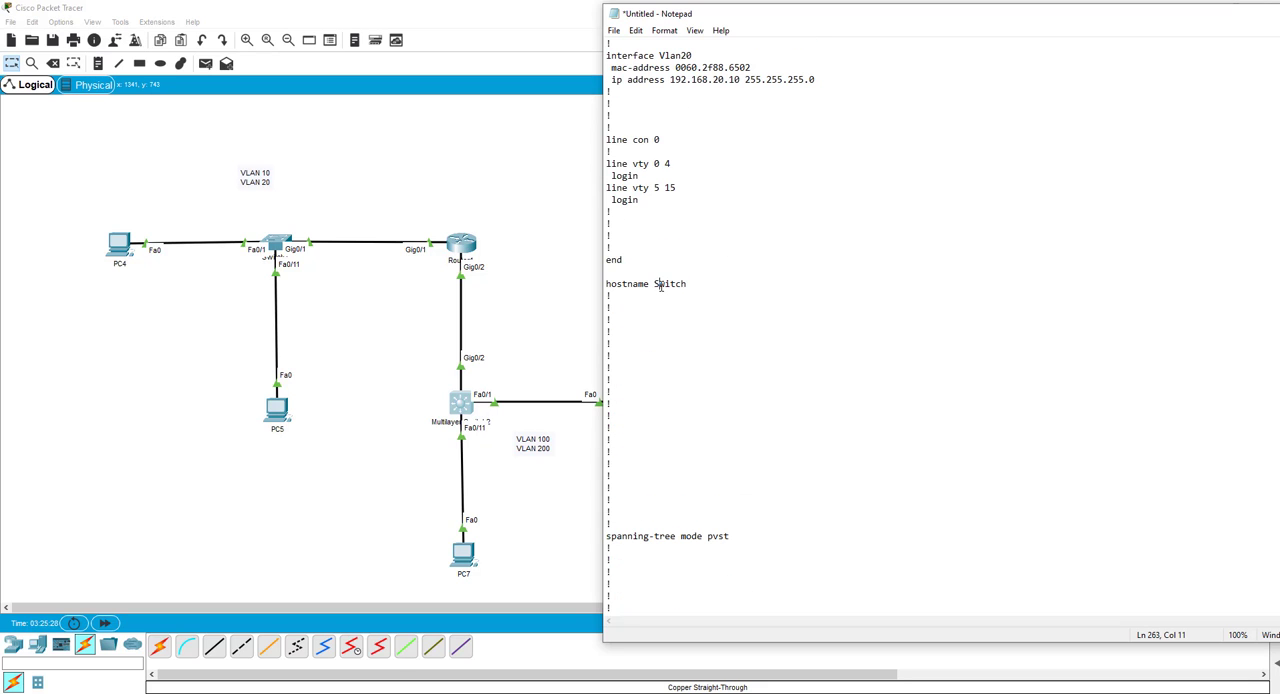
{"action": "left_click_drag", "start_coordinate": [660, 286], "coordinate": [686, 284]}
{"action": "type", "text": "W3560"}
Save the Notepad notes and switch back to Packet Tracer.
{"action": "left_click", "coordinate": [615, 31]}
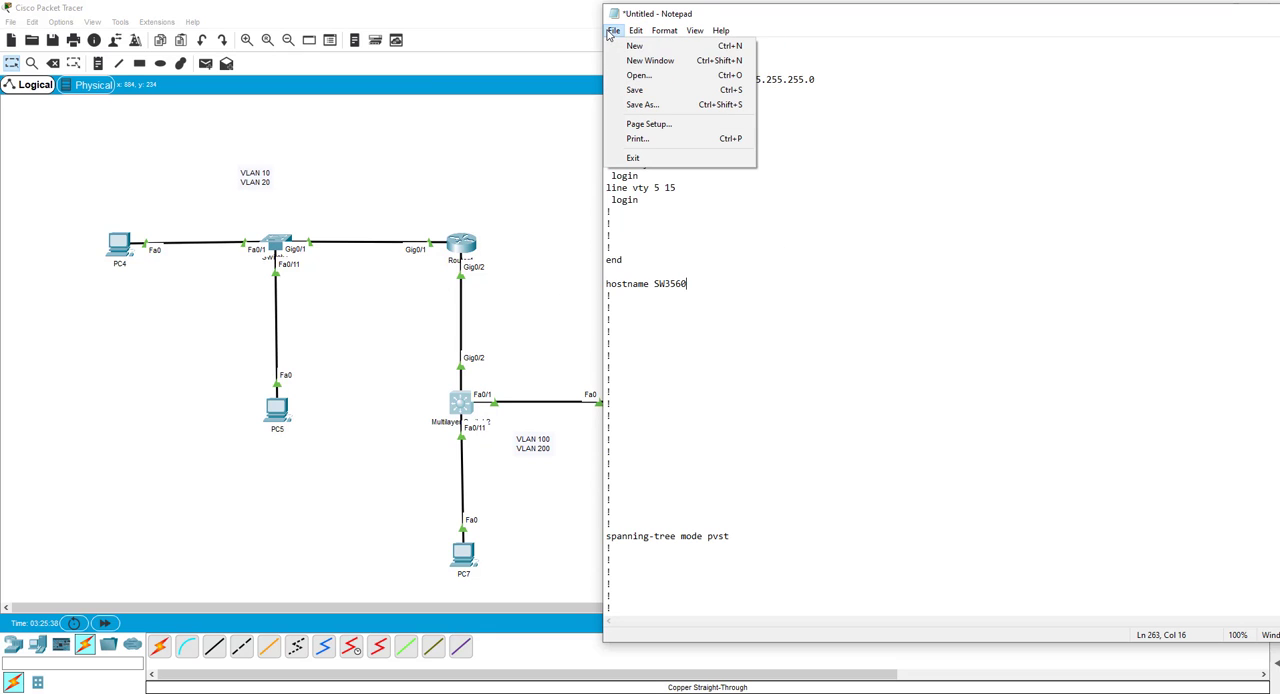
{"action": "left_click", "coordinate": [630, 91]}
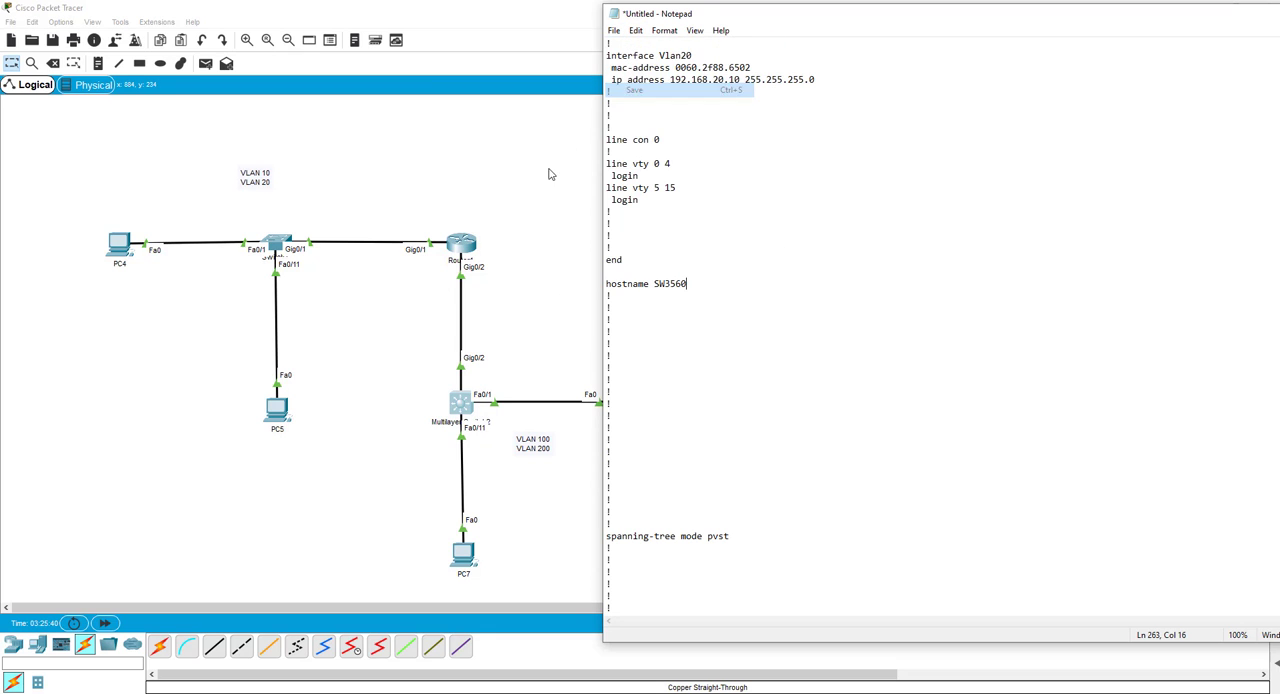
{"action": "left_click", "coordinate": [530, 284]}
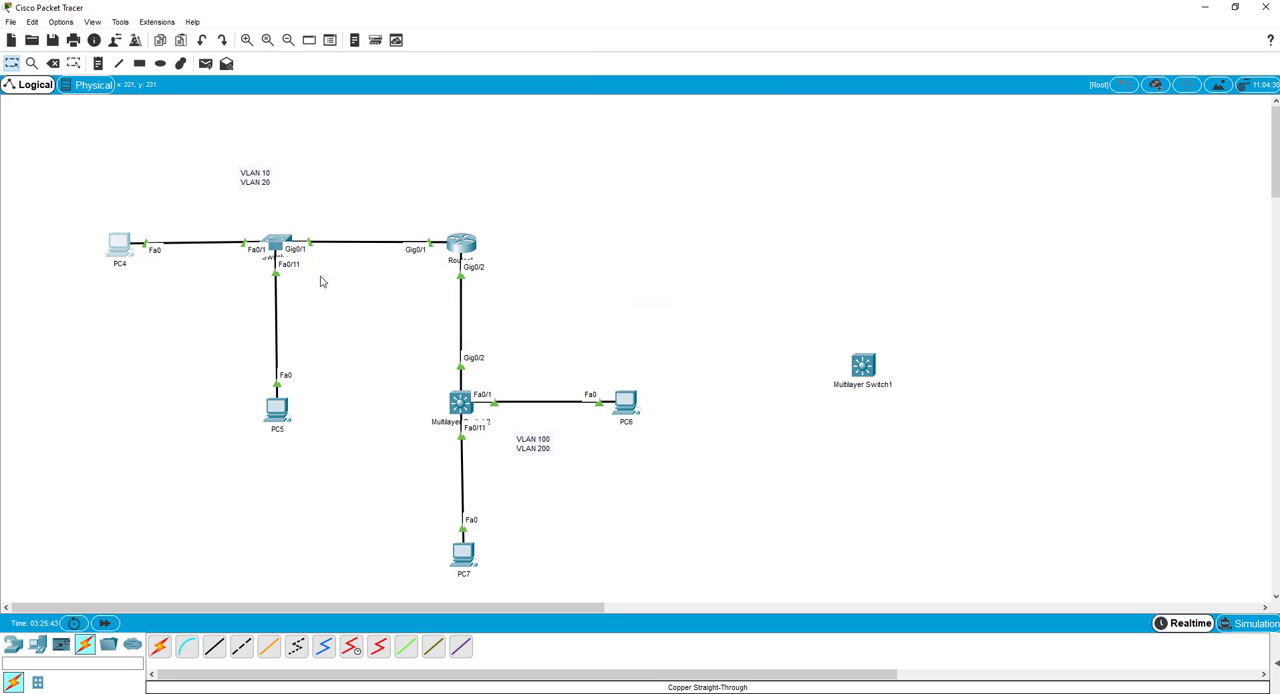
Check PC4's IP configuration, and set PC5's IP configuration to DHCP.
{"action": "left_click", "coordinate": [124, 245]}
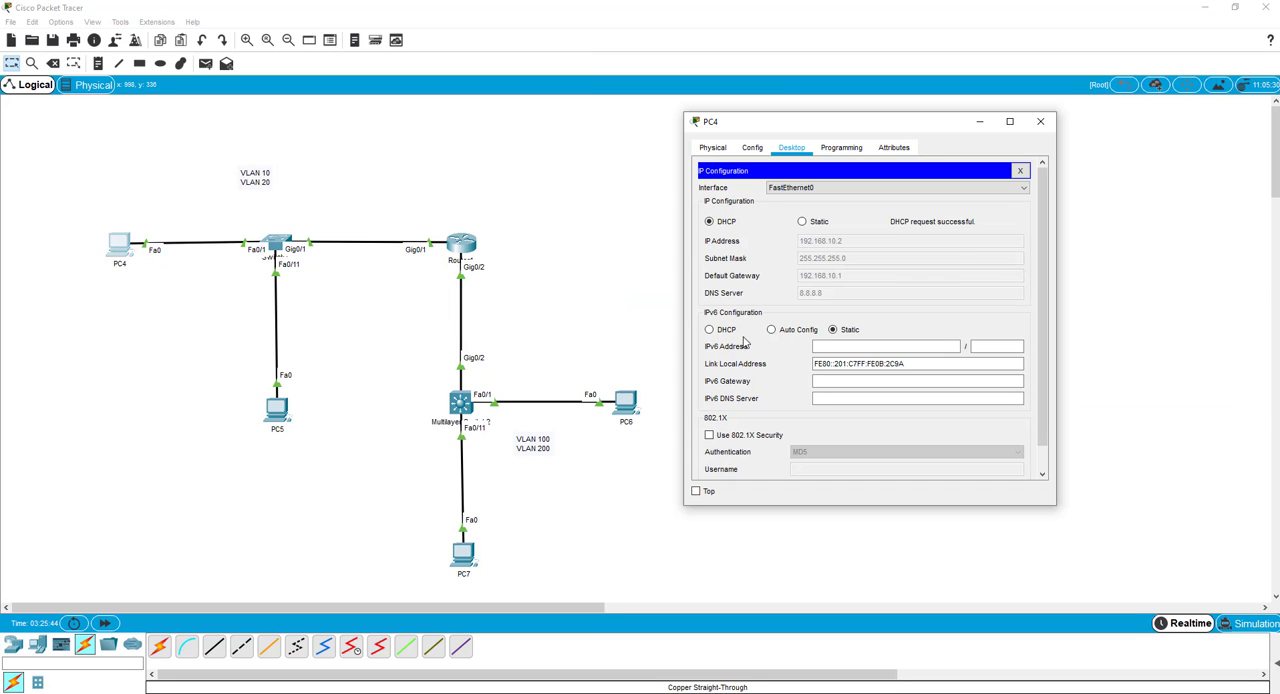
{"action": "left_click", "coordinate": [276, 415]}
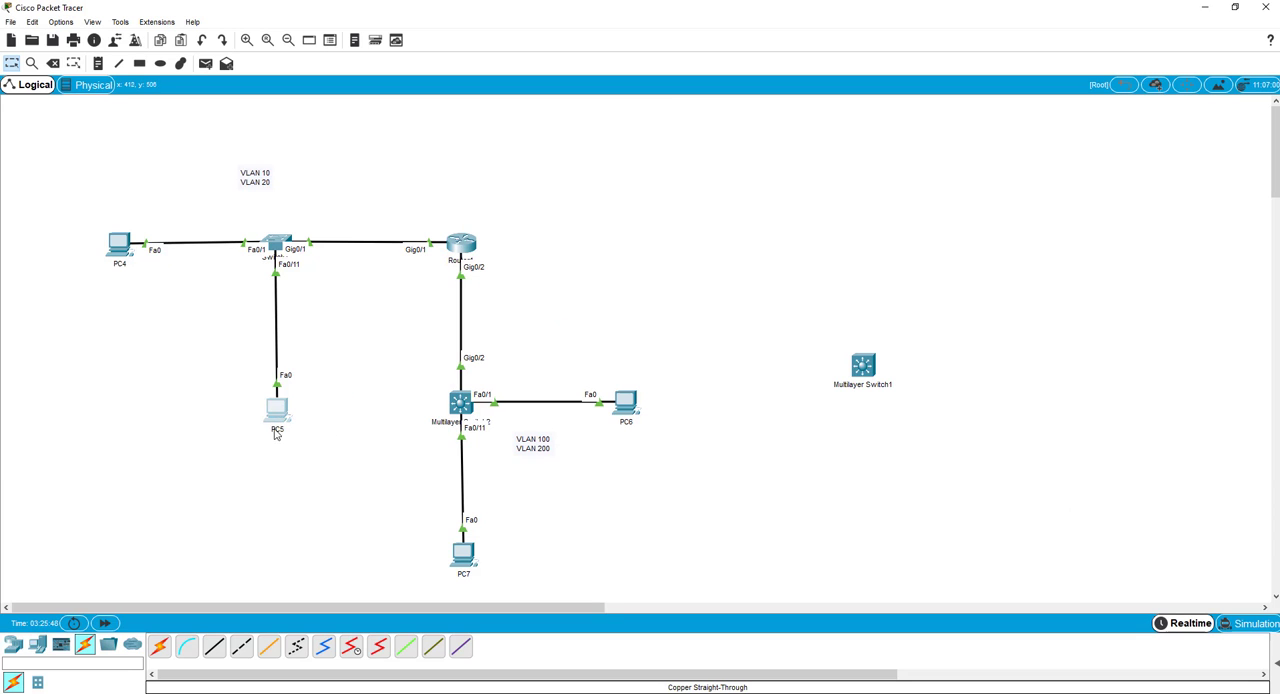
{"action": "left_click", "coordinate": [276, 416]}
{"action": "left_click", "coordinate": [564, 178]}
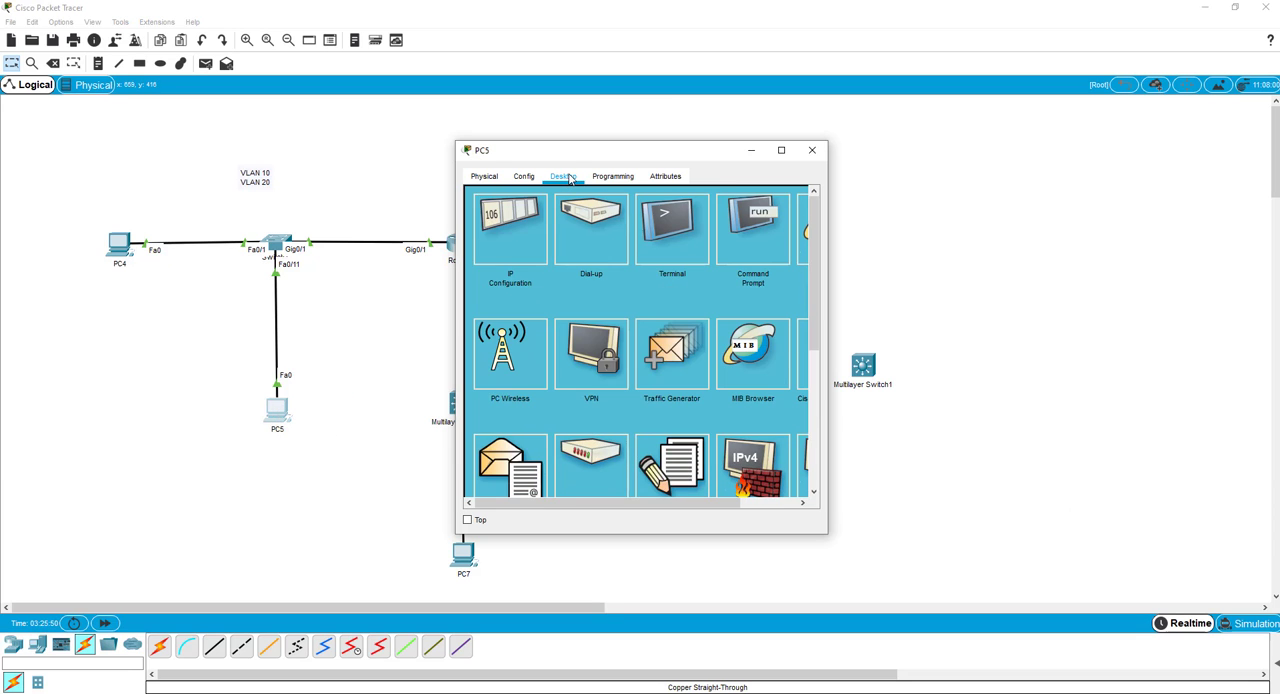
{"action": "left_click", "coordinate": [504, 222]}
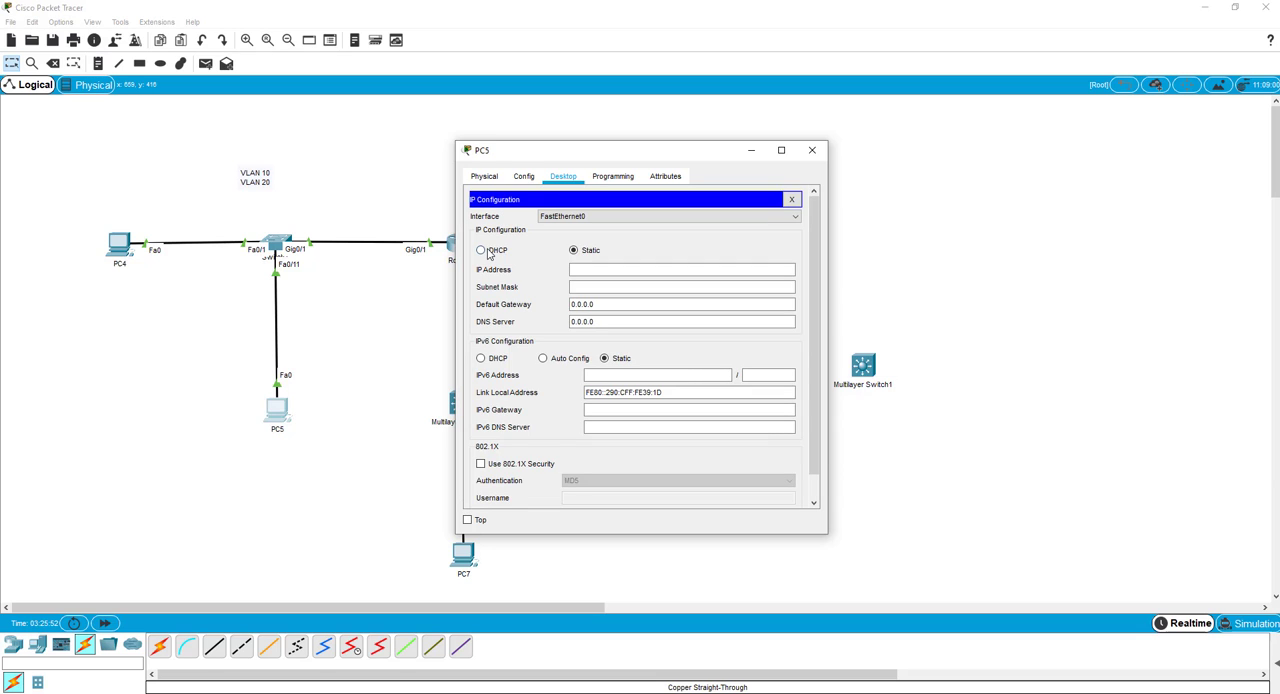
{"action": "left_click", "coordinate": [481, 250]}
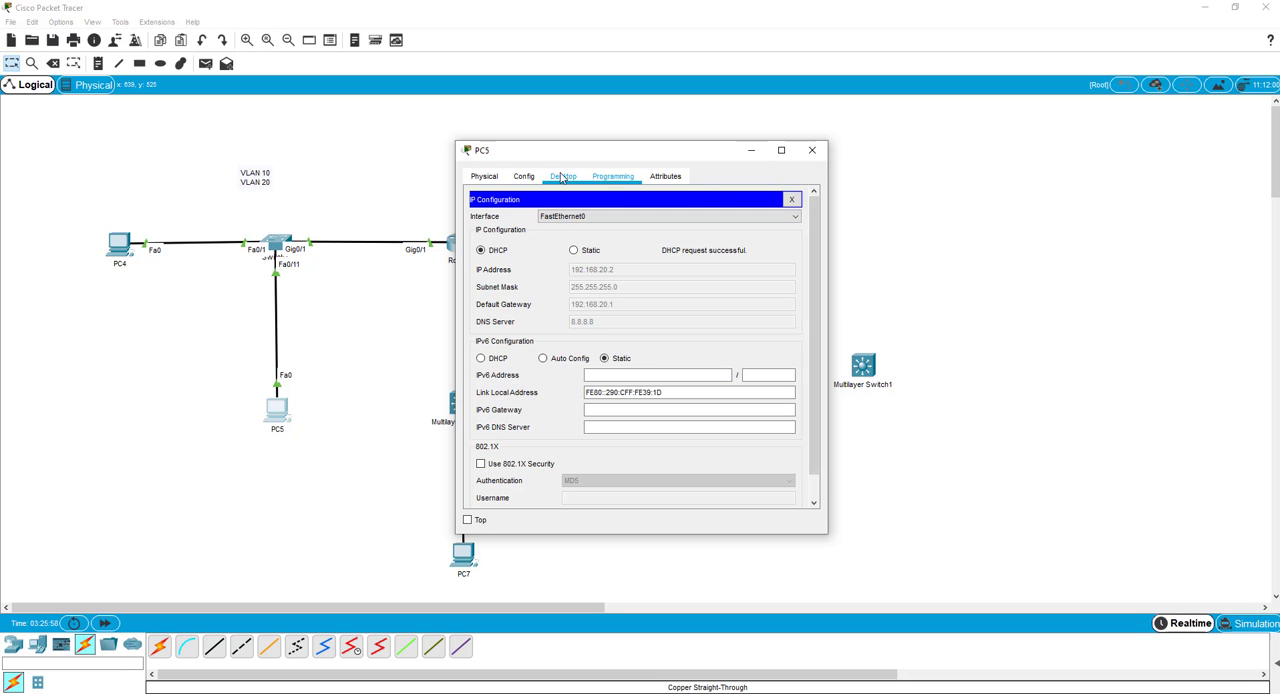
Ping 192.168.20.2 from PC5's Command Prompt.
{"action": "left_click", "coordinate": [791, 200]}
{"action": "left_click", "coordinate": [745, 222]}
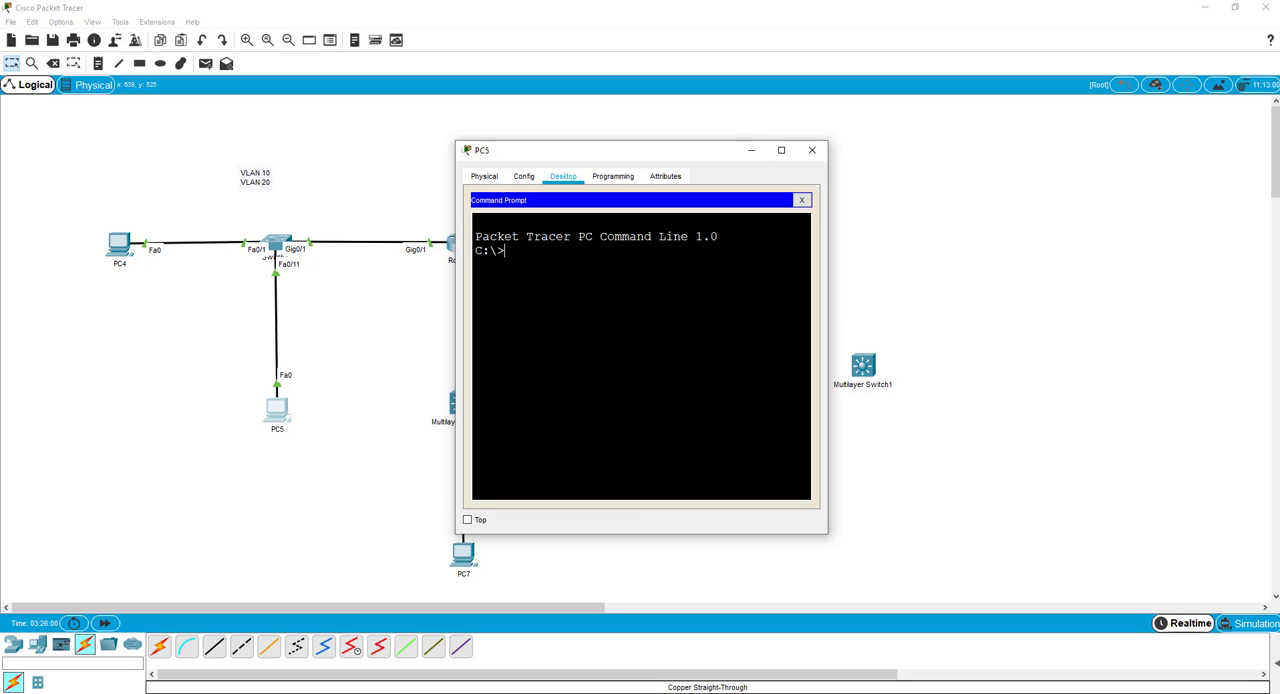
{"action": "type", "text": "ping 192.168.20.2"}
{"action": "key", "text": "Return"}
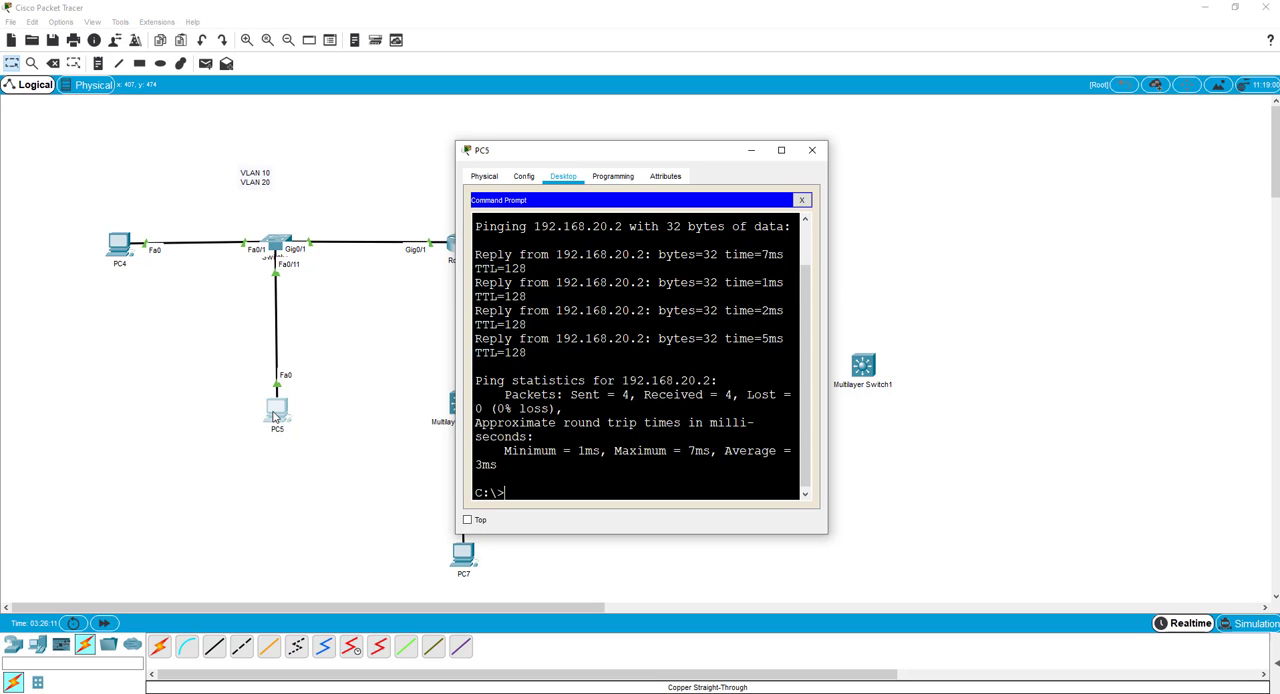
Close PC5's Command Prompt and check the PC's IP configuration again.
{"action": "key", "text": "alt+F4"}
{"action": "left_click", "coordinate": [274, 416]}
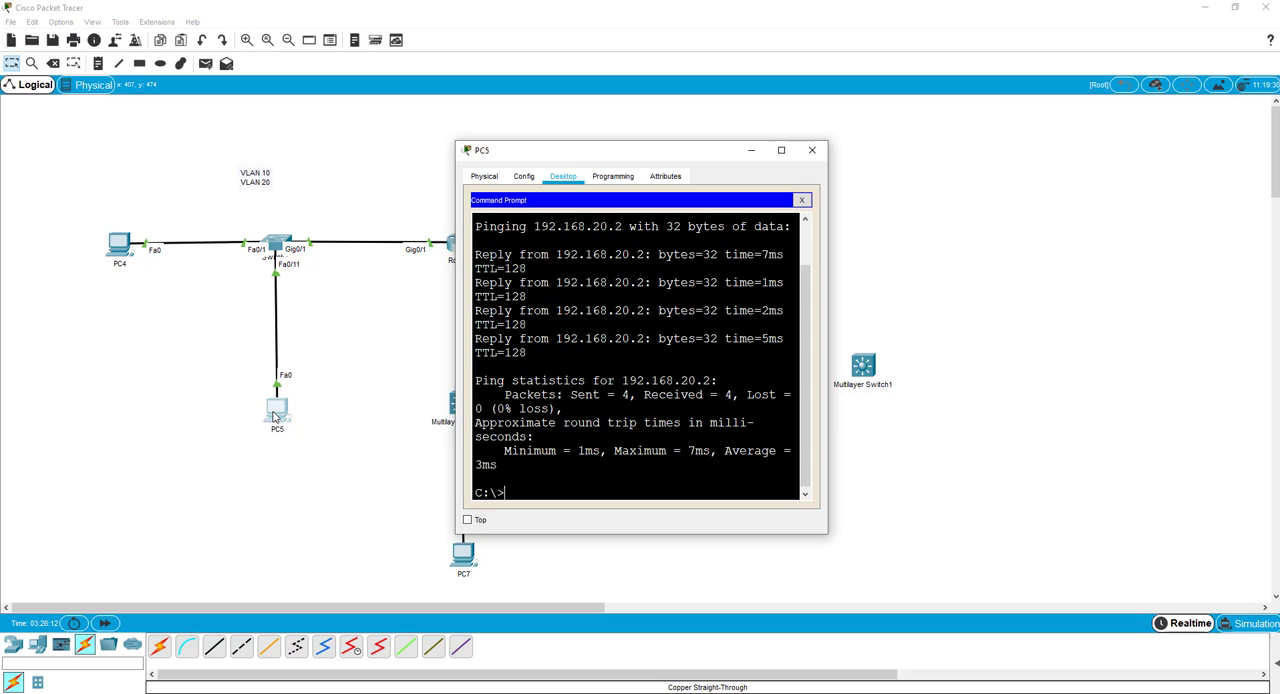
{"action": "left_click", "coordinate": [801, 200]}
{"action": "left_click", "coordinate": [526, 233]}
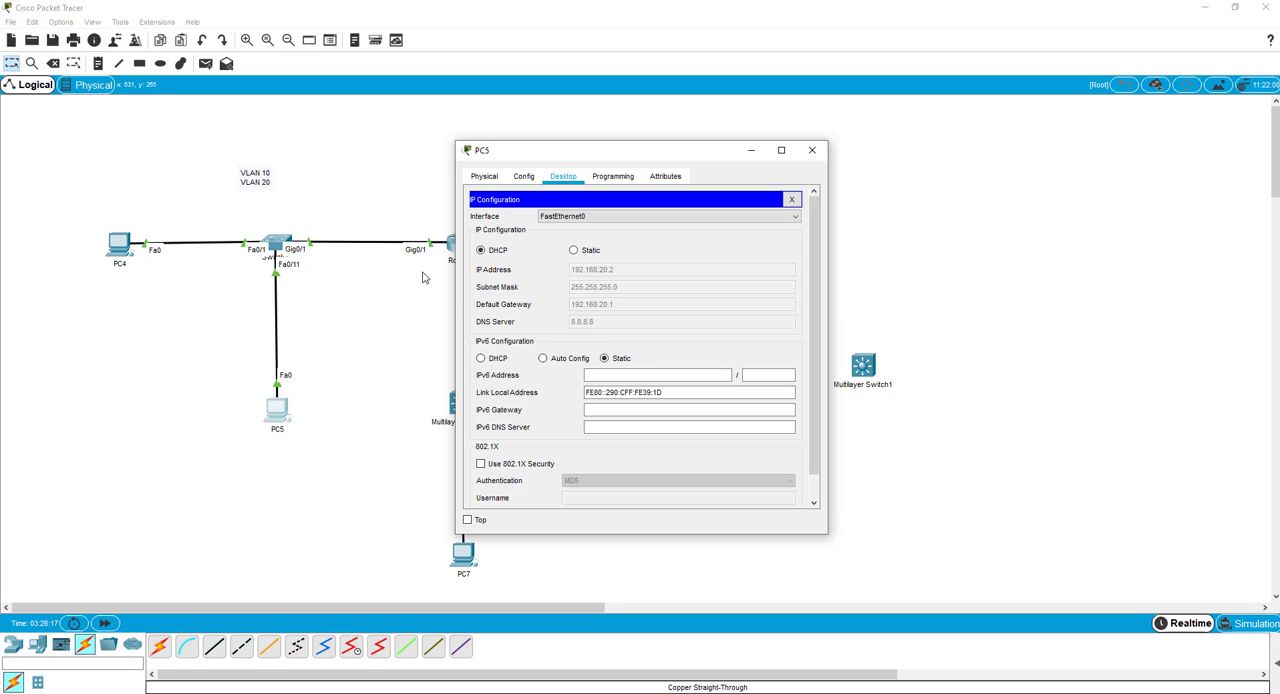
Ping the VLAN 20 gateway 192.168.20.1 from PC4's Command Prompt.
{"action": "left_click", "coordinate": [122, 250]}
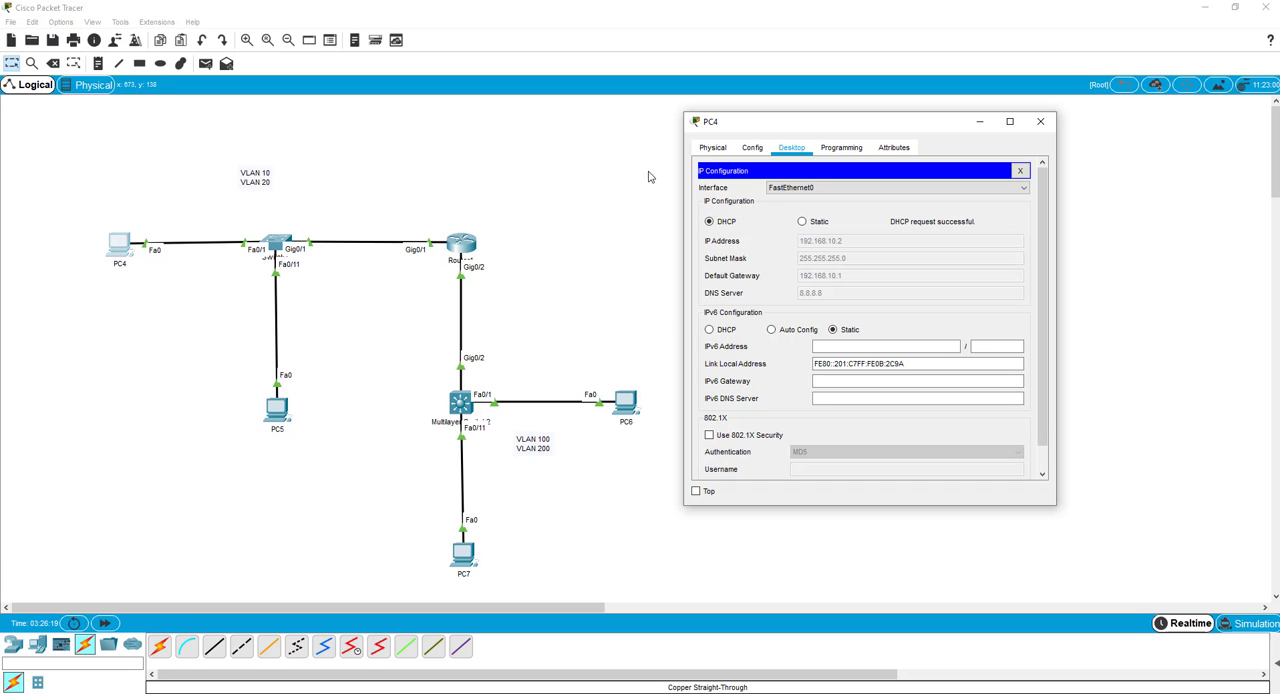
{"action": "left_click", "coordinate": [1020, 170]}
{"action": "left_click", "coordinate": [978, 200]}
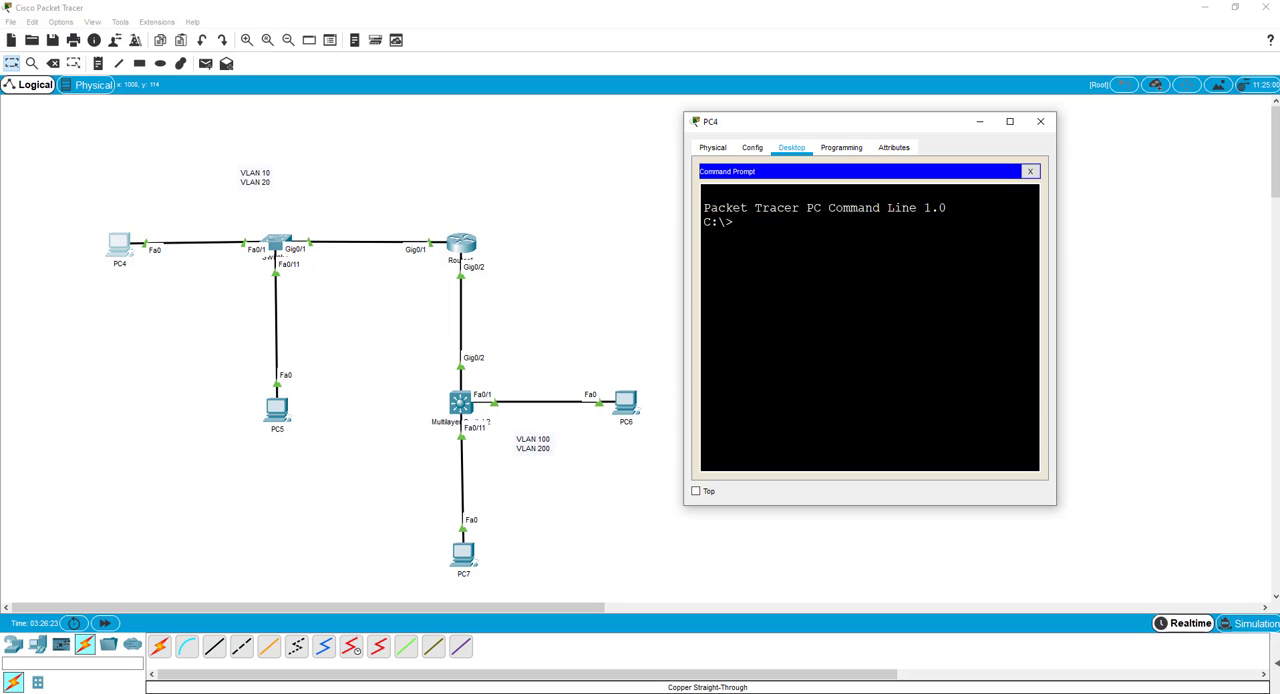
{"action": "type", "text": "ping 192.168.20.1"}
{"action": "key", "text": "Return"}
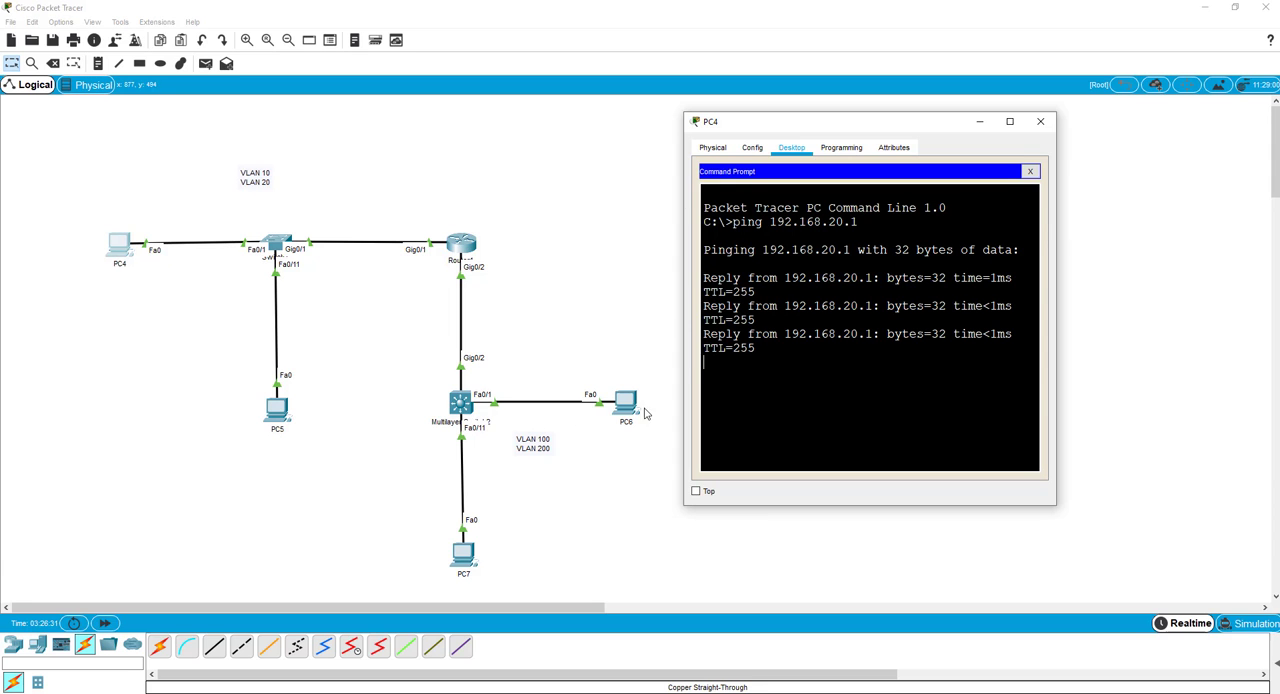
Set PC7's IP configuration to DHCP and close the PC's window.
{"action": "left_click", "coordinate": [460, 552]}
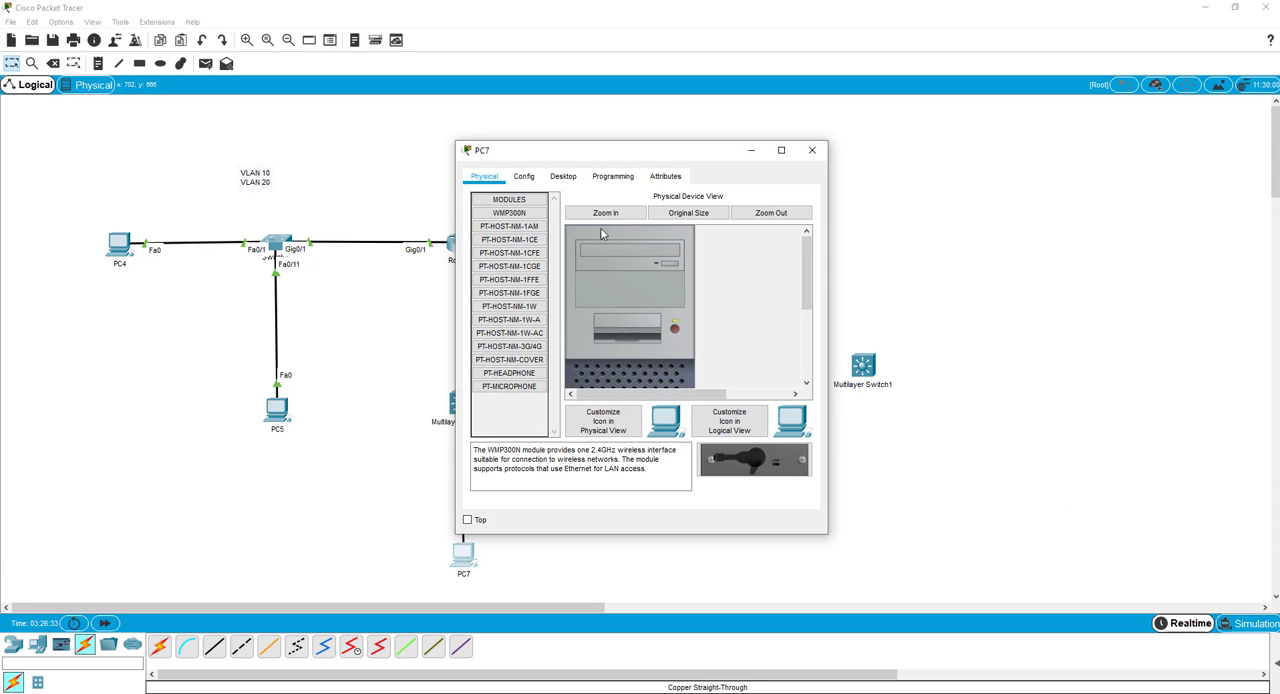
{"action": "left_click", "coordinate": [563, 176]}
{"action": "left_click", "coordinate": [497, 252]}
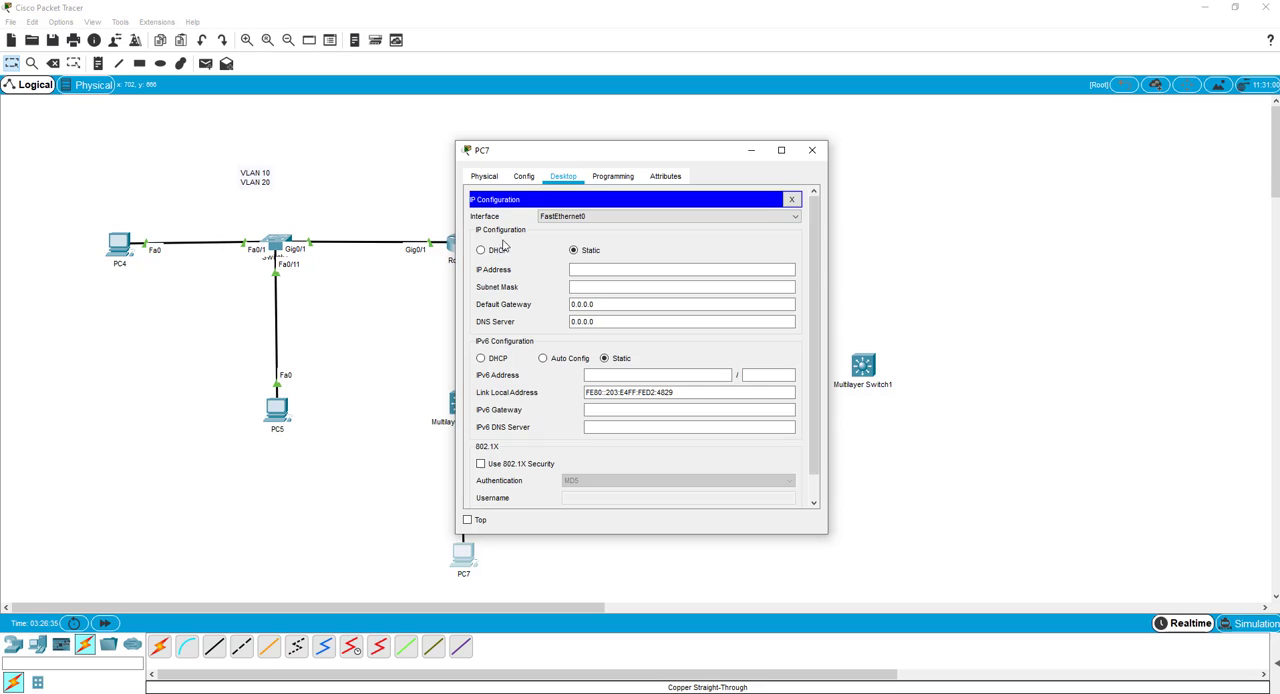
{"action": "left_click", "coordinate": [482, 251]}
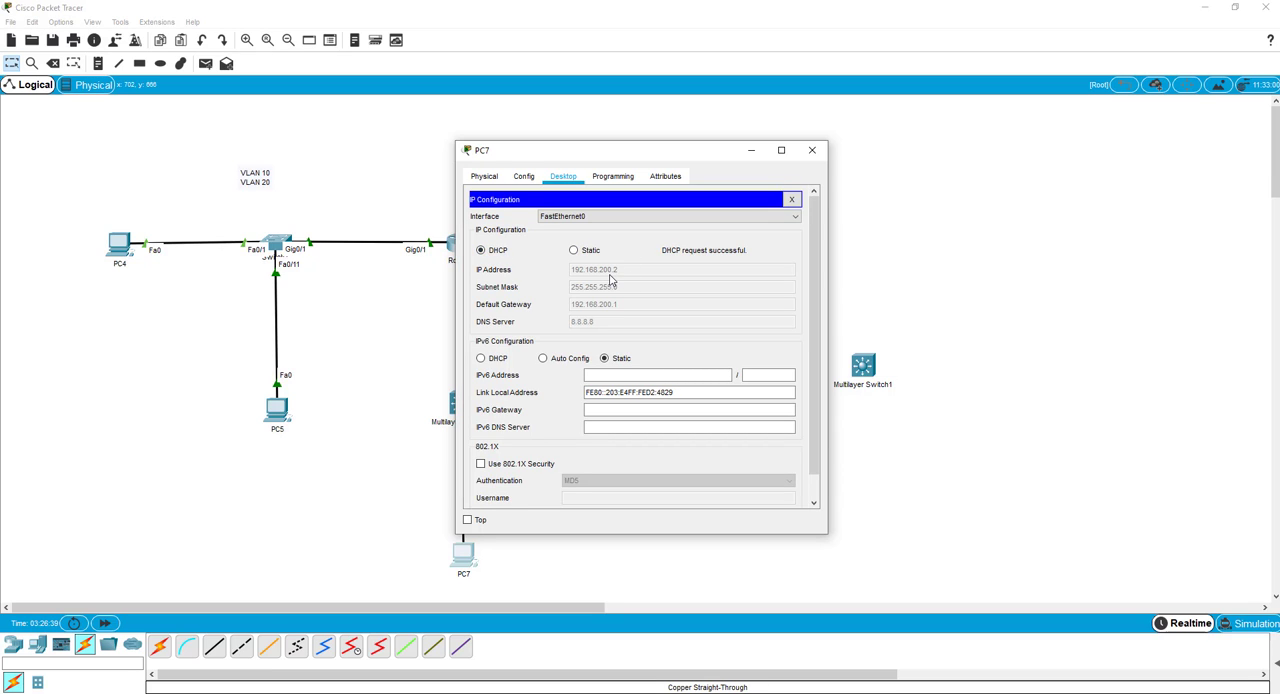
{"action": "left_click", "coordinate": [791, 199]}
{"action": "left_click", "coordinate": [812, 150]}
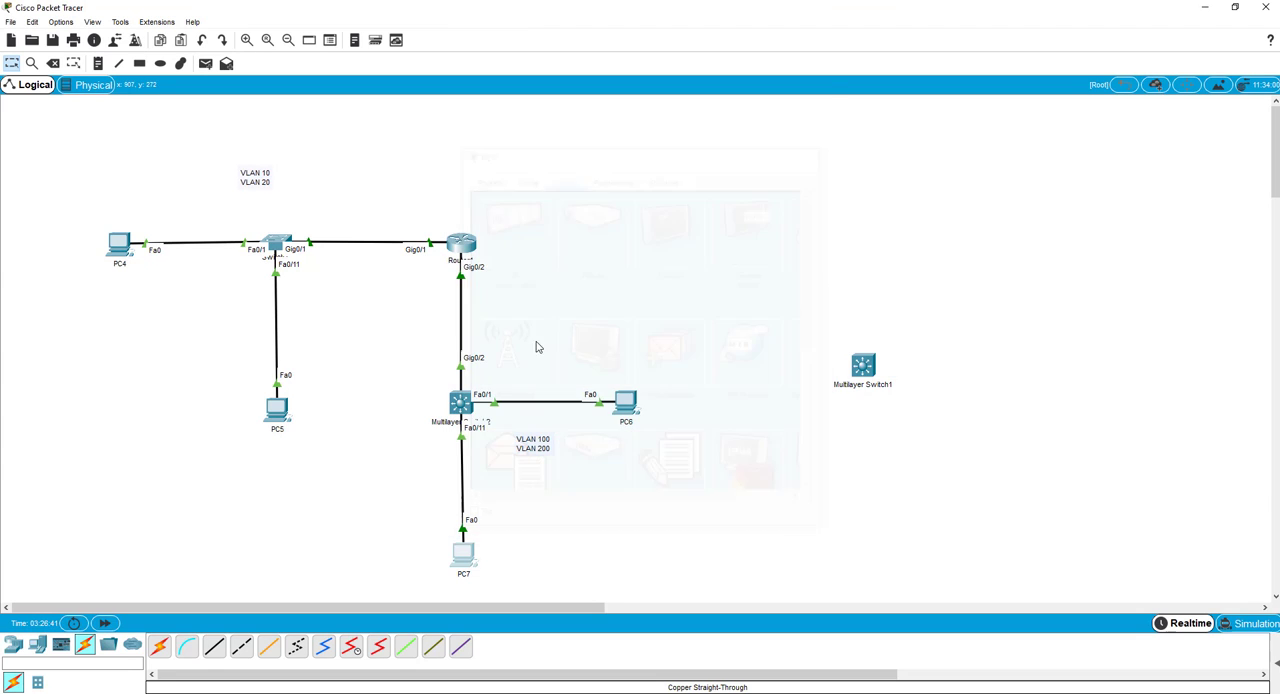
Ping PC7 at 192.168.200.2 from PC6's Command Prompt.
{"action": "left_click", "coordinate": [626, 408]}
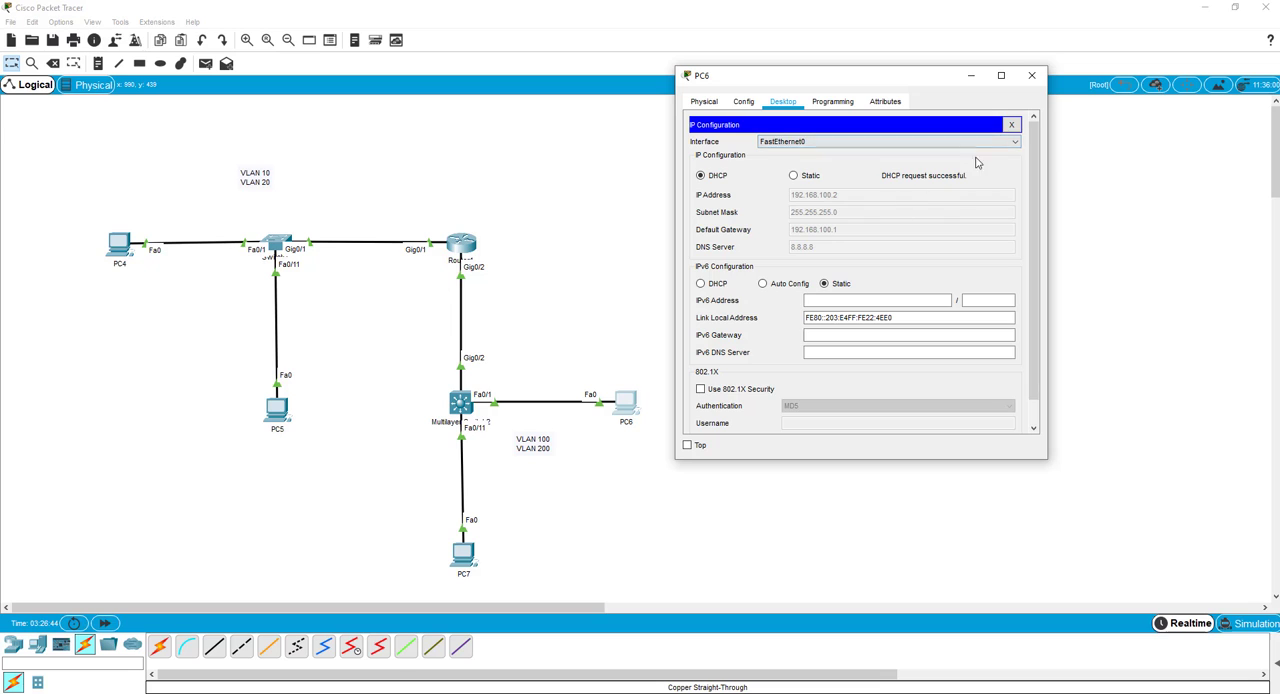
{"action": "left_click", "coordinate": [1010, 126]}
{"action": "left_click", "coordinate": [972, 150]}
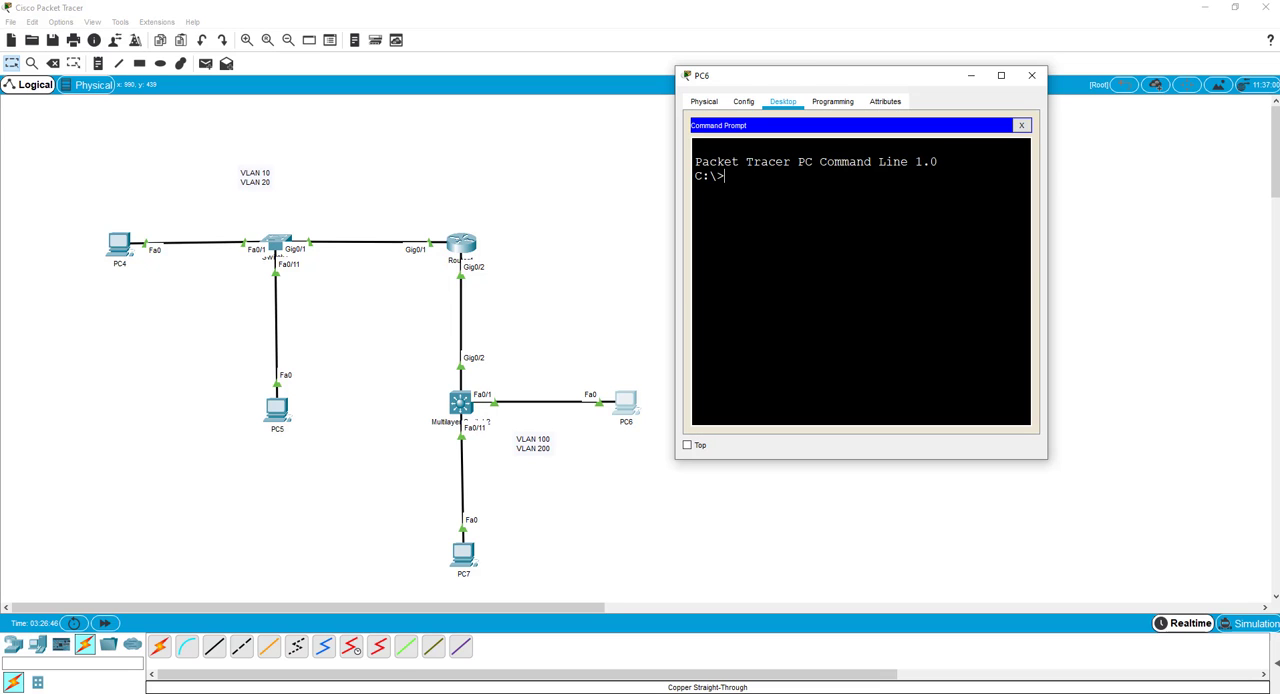
{"action": "type", "text": "ping 192.168.200.2"}
{"action": "key", "text": "Return"}
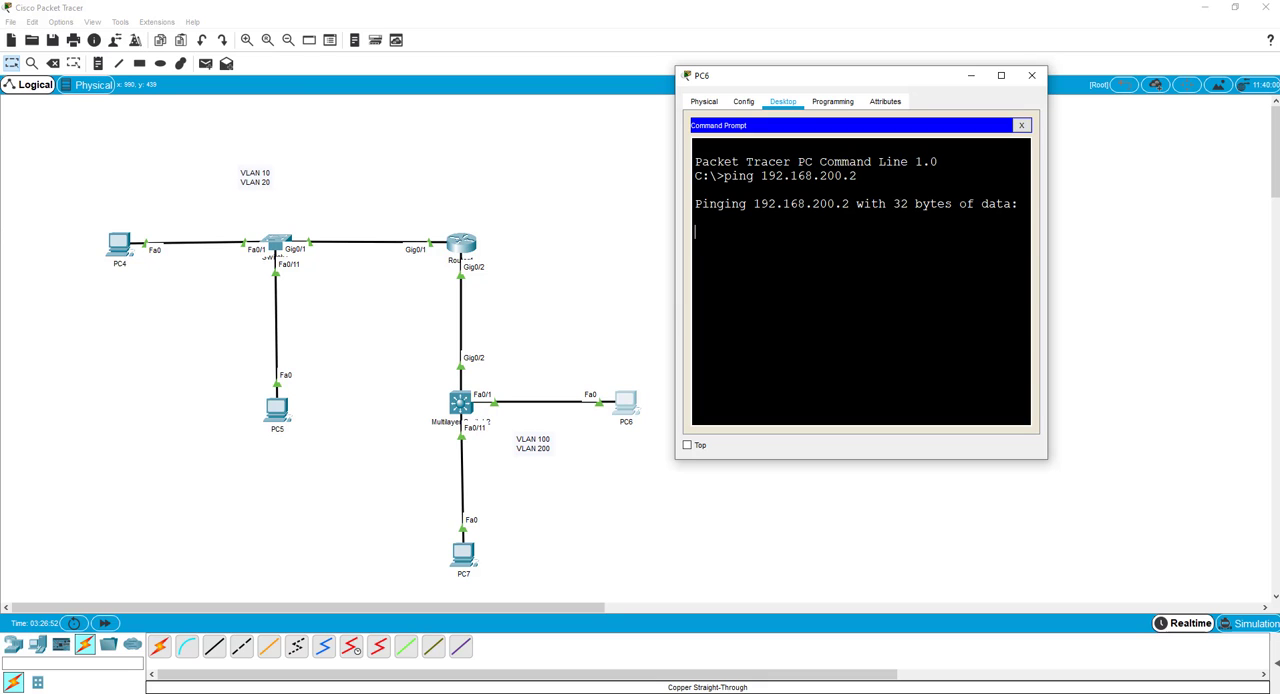
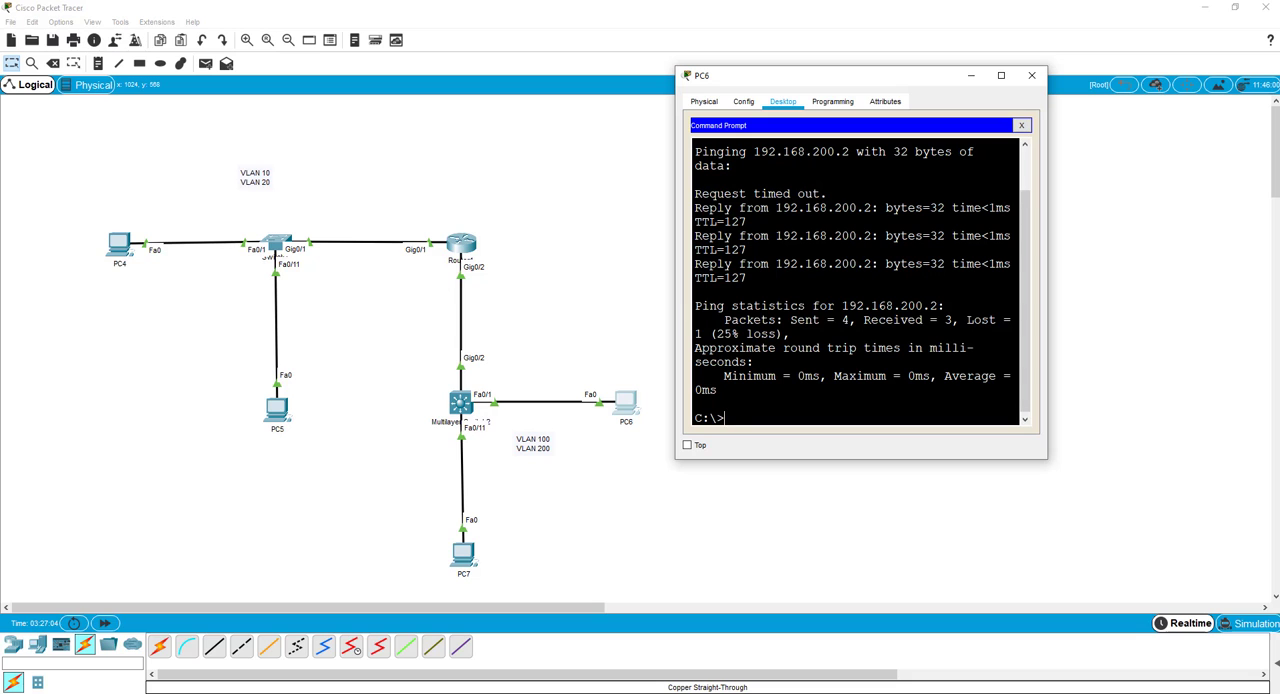
Ping PC6 at 192.168.100.2 from PC7's Command Prompt and close the PC's window.
{"action": "left_click", "coordinate": [463, 562]}
{"action": "left_click", "coordinate": [752, 230]}
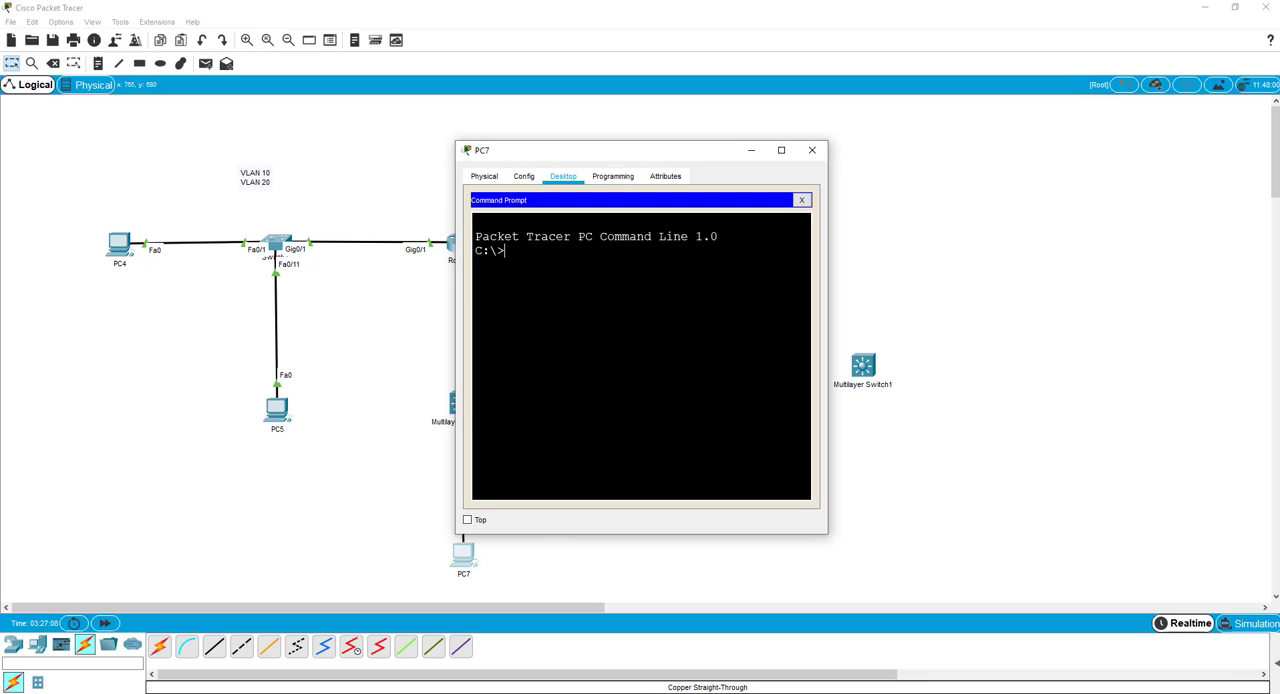
{"action": "type", "text": "ping 192.168.100.2"}
{"action": "key", "text": "Return"}
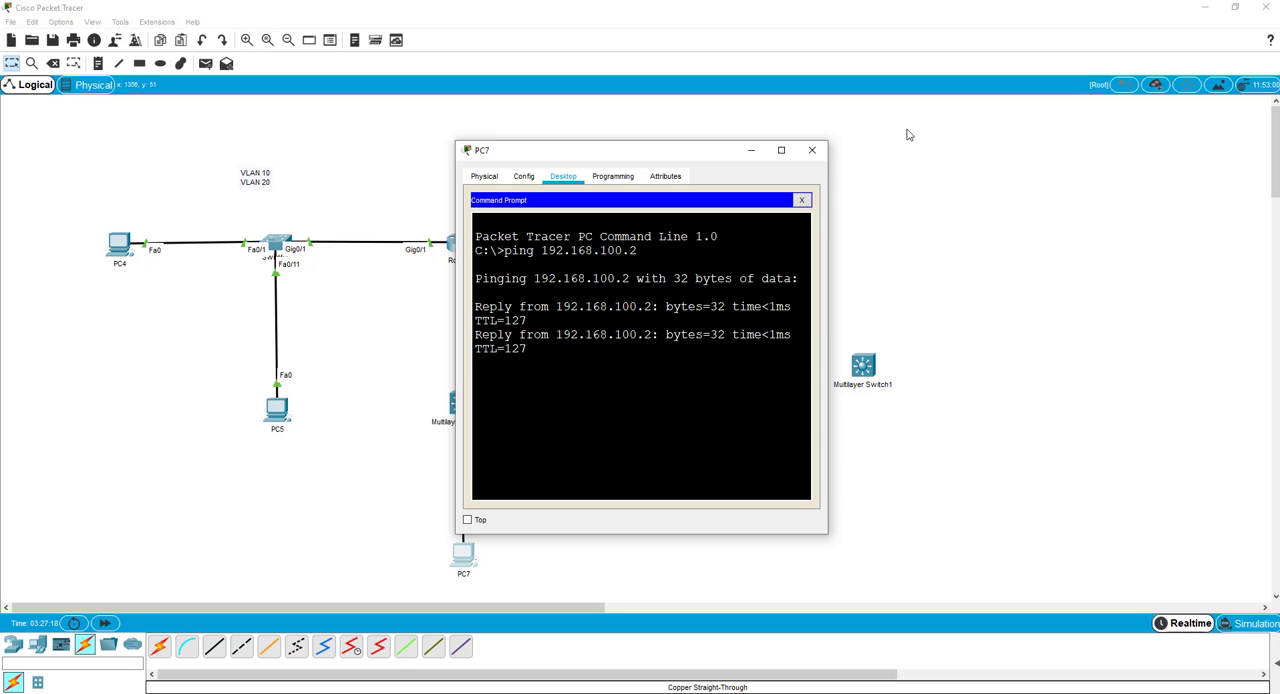
{"action": "left_click", "coordinate": [812, 151]}
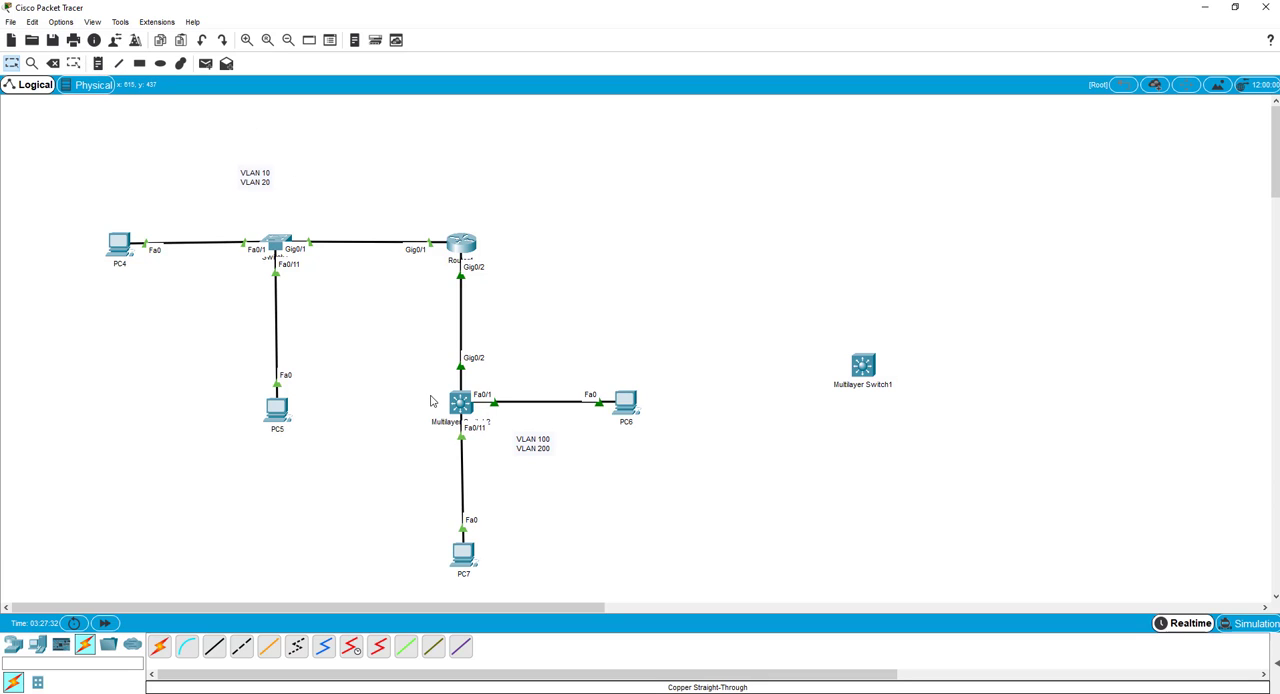
Add the note "3560/3750 Switch" beneath the VLAN 100 and VLAN 200 label.
{"action": "left_click", "coordinate": [99, 63]}
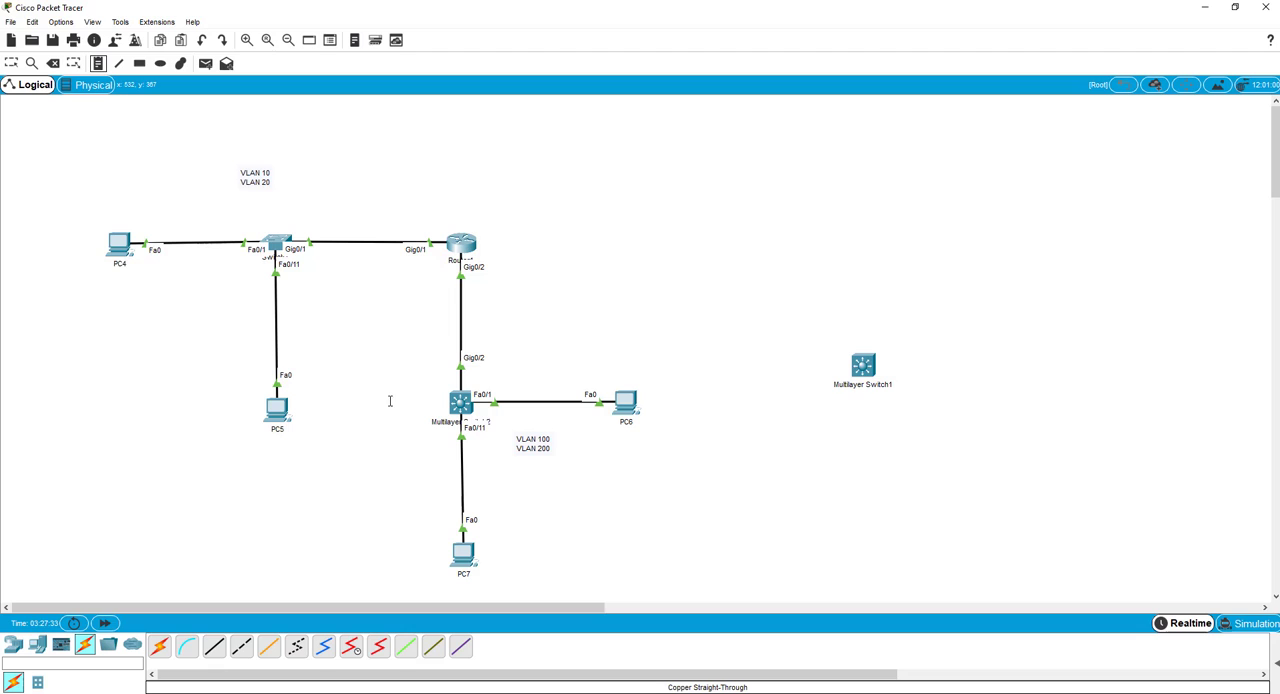
{"action": "left_click", "coordinate": [514, 480]}
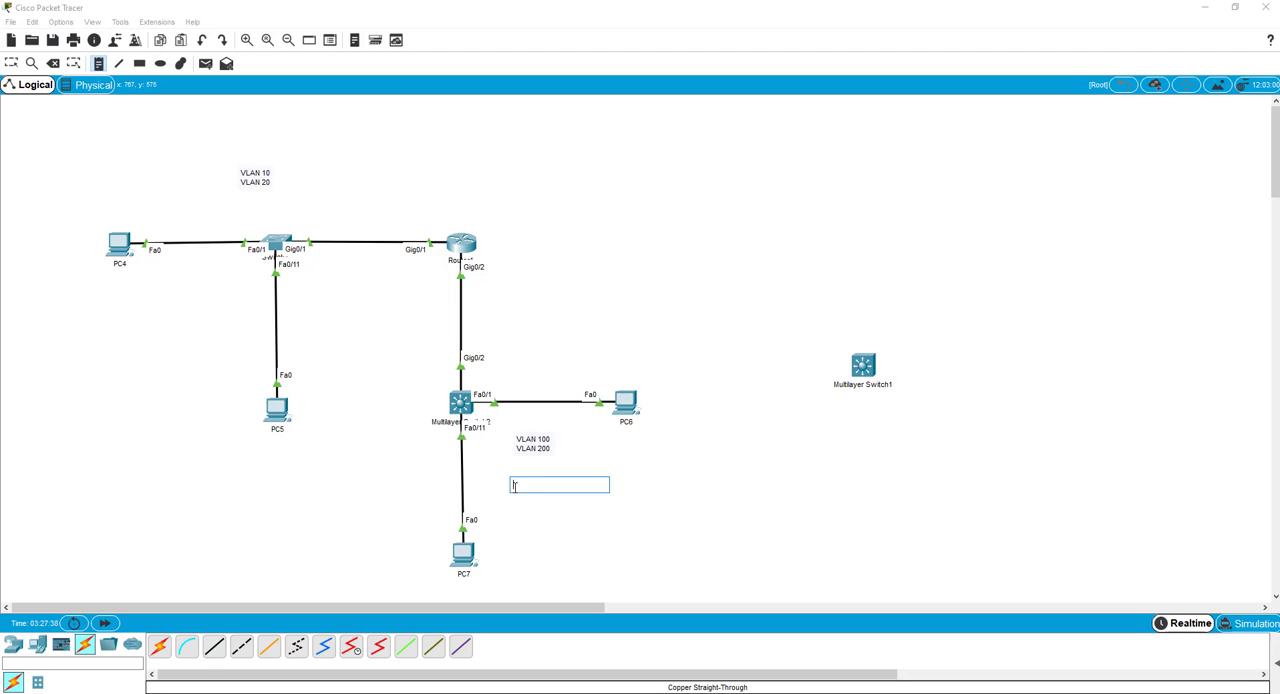
{"action": "type", "text": "3560/3750 Switch"}
Label the switch between PC4 and the router with the note "SW2960" and leave note placement.
{"action": "left_click", "coordinate": [266, 206]}
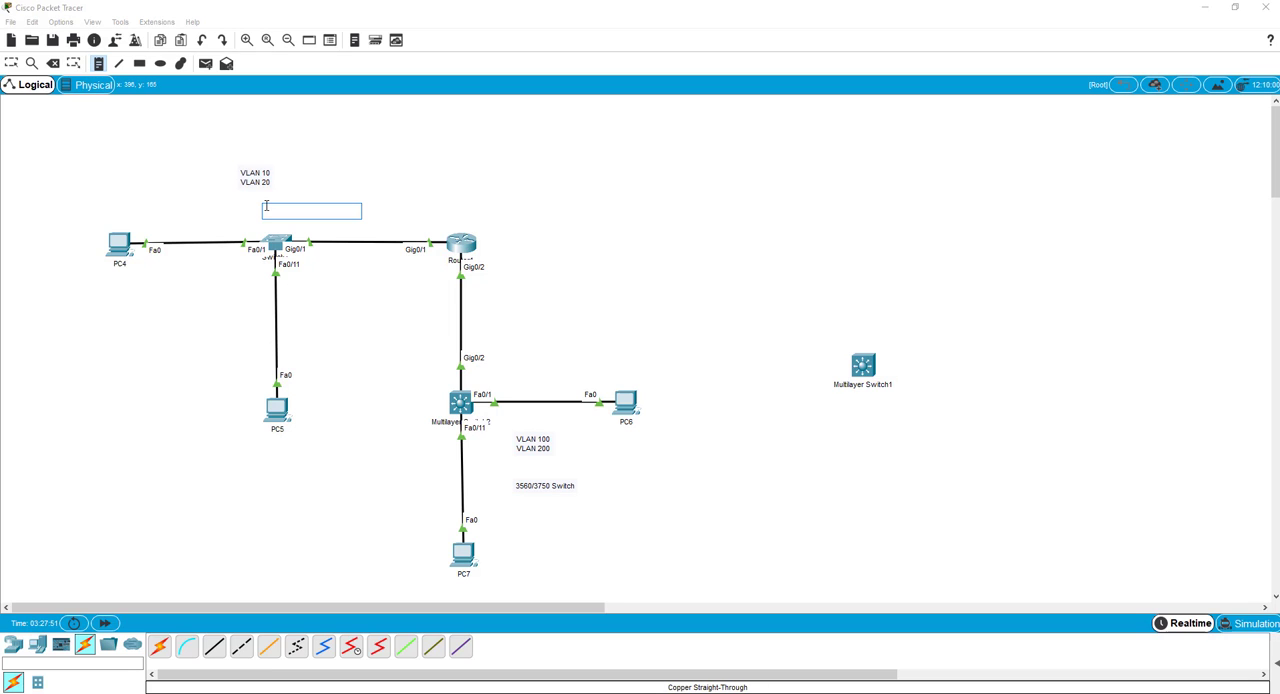
{"action": "type", "text": "Sw"}
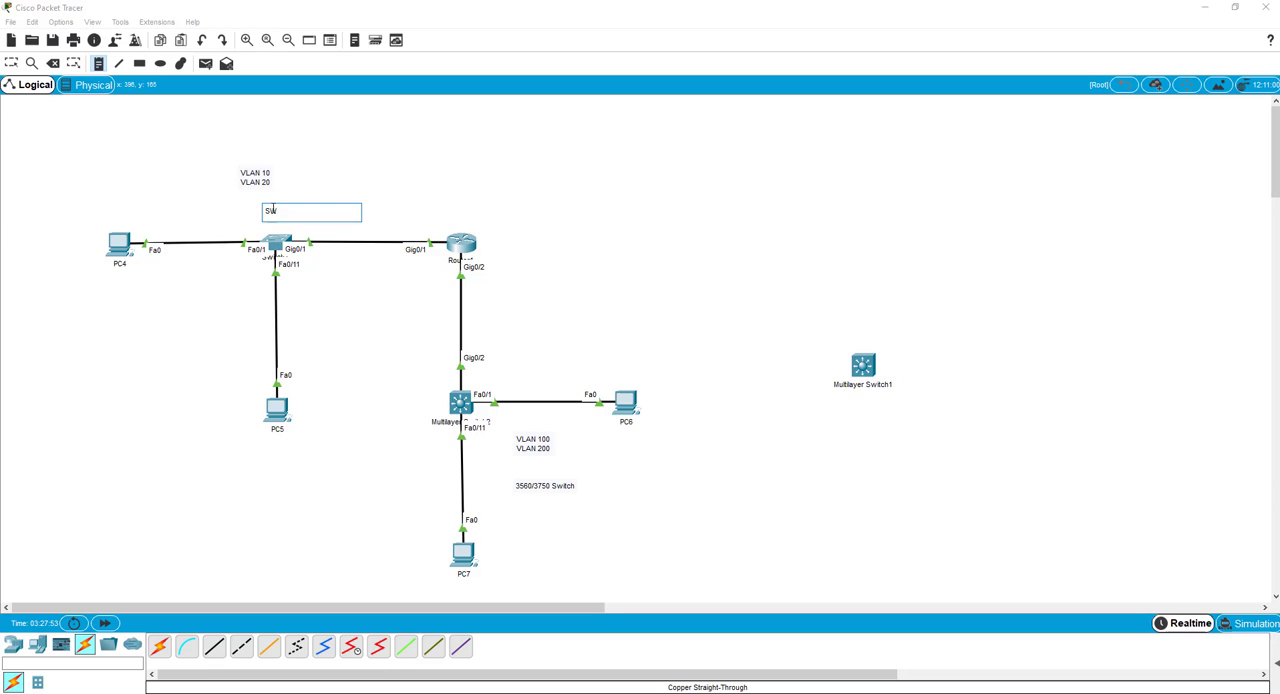
{"action": "type", "text": "2960"}
{"action": "left_click", "coordinate": [165, 184]}
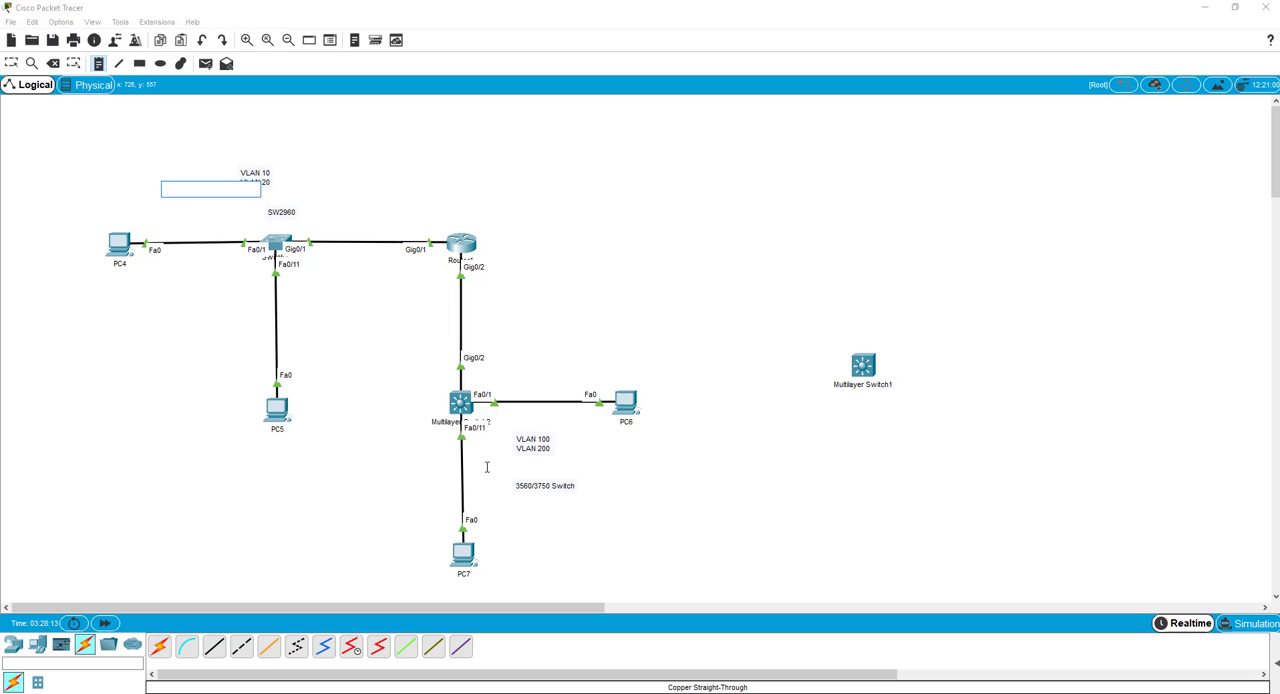
{"action": "left_click", "coordinate": [314, 152]}
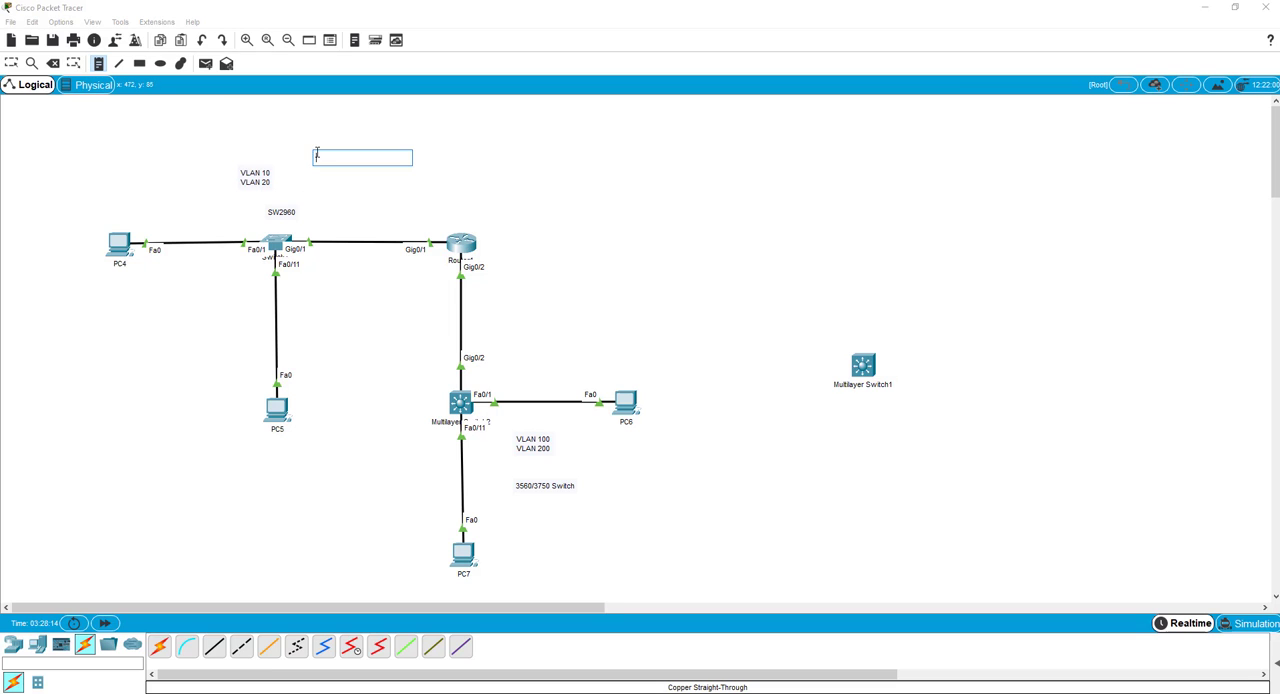
{"action": "left_click", "coordinate": [98, 66]}
Switch to Notepad and save the collected device configurations on the Desktop as "LAB CF".
{"action": "left_click", "coordinate": [632, 691]}
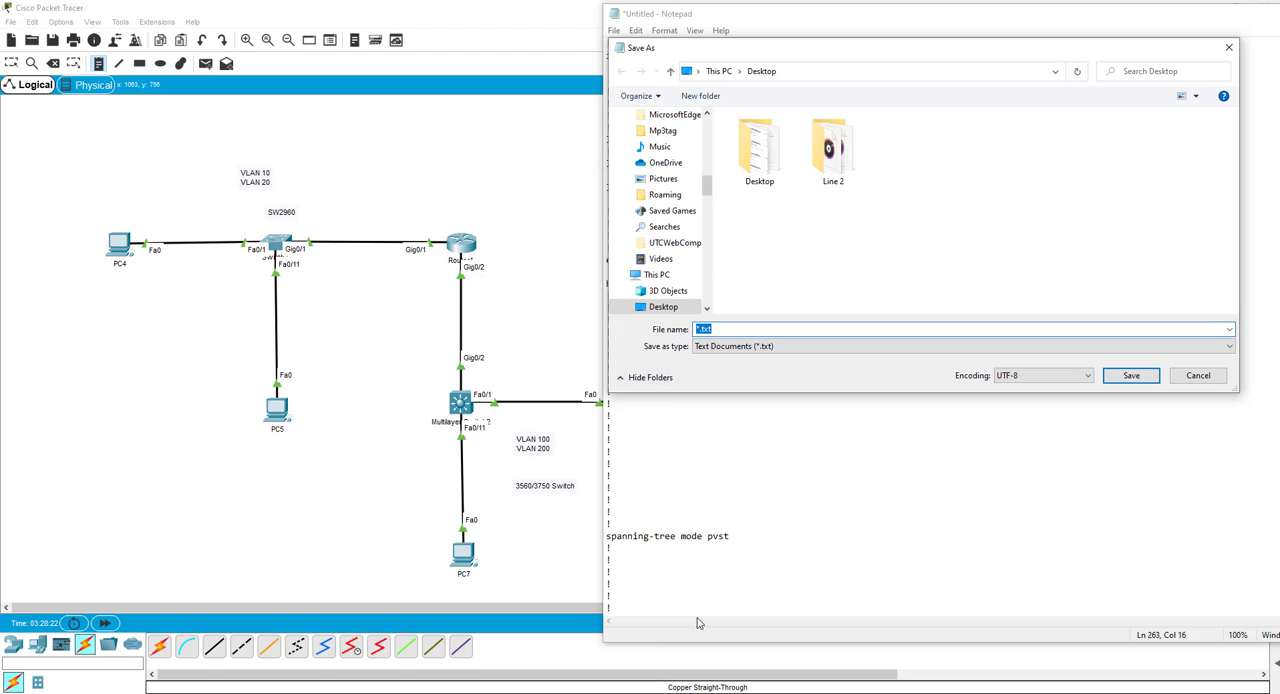
{"action": "left_click", "coordinate": [757, 505]}
{"action": "type", "text": "LAB C"}
{"action": "type", "text": "F"}
{"action": "left_click", "coordinate": [1131, 376]}
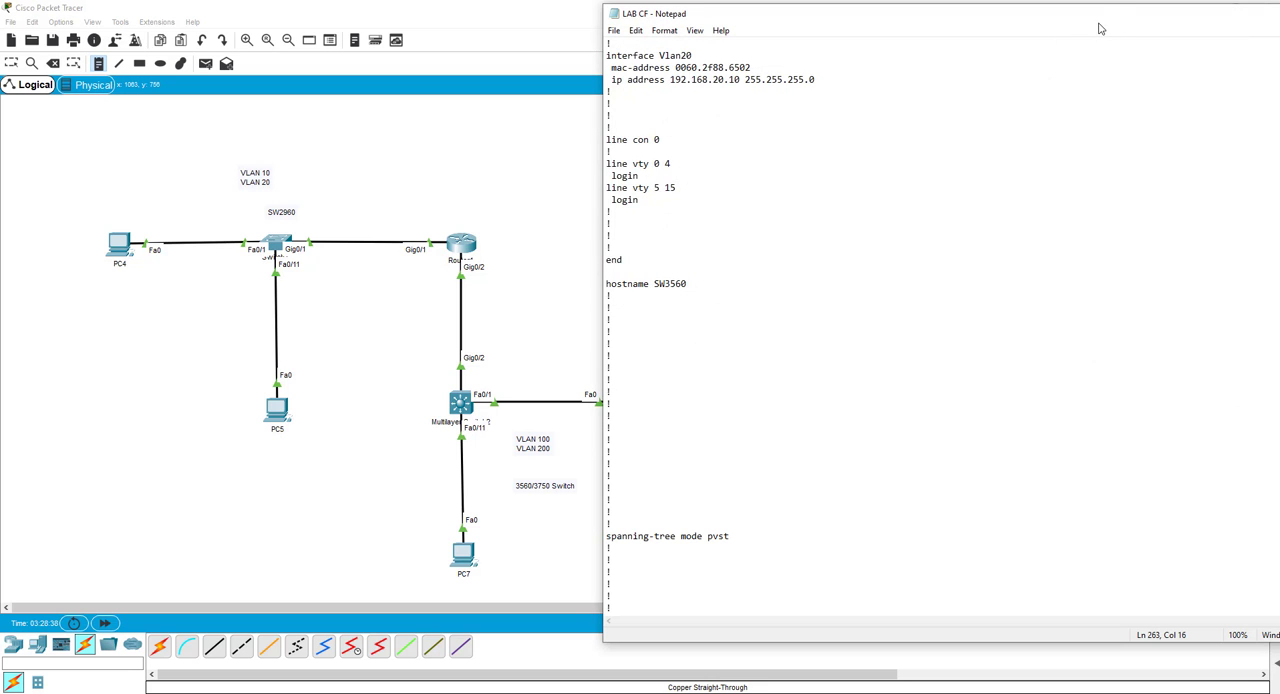
Review the saved switch and router configurations up to the DHCP pools, and minimize Notepad.
{"action": "left_click_drag", "start_coordinate": [1103, 29], "coordinate": [973, 137]}
{"action": "scroll", "coordinate": [753, 351], "scroll_direction": "up", "scroll_amount": 8}
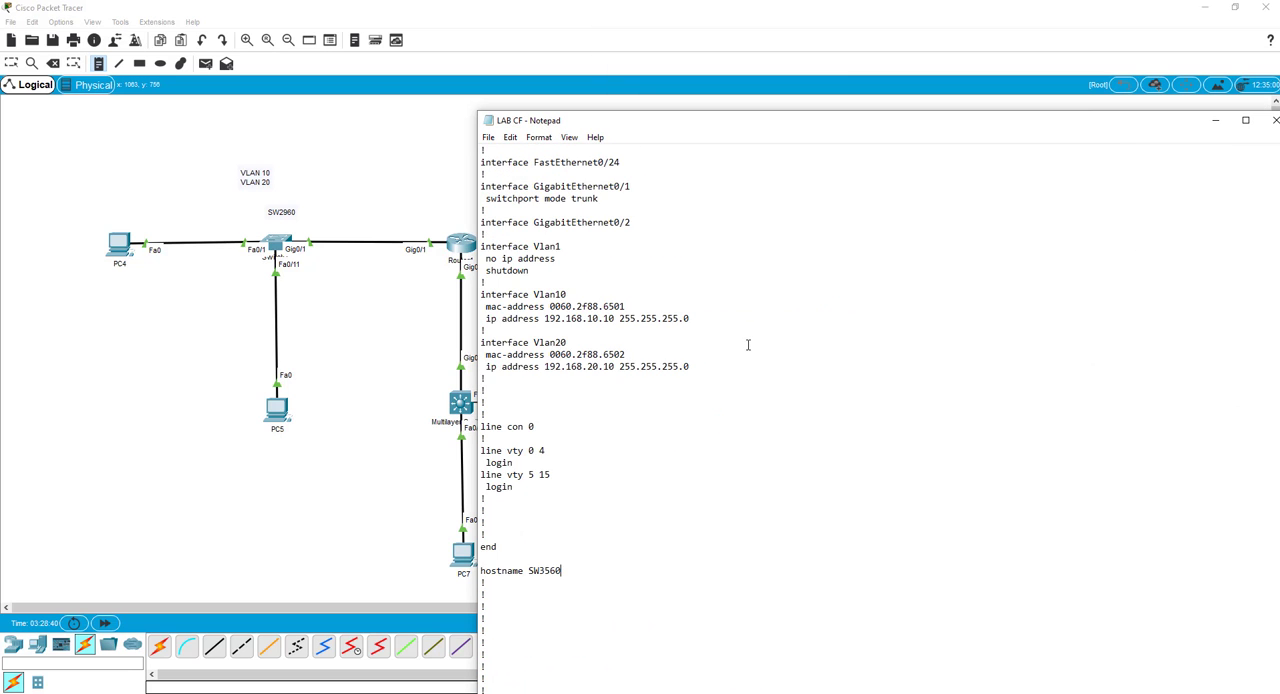
{"action": "scroll", "coordinate": [680, 449], "scroll_direction": "up", "scroll_amount": 2}
{"action": "scroll", "coordinate": [668, 435], "scroll_direction": "up", "scroll_amount": 20}
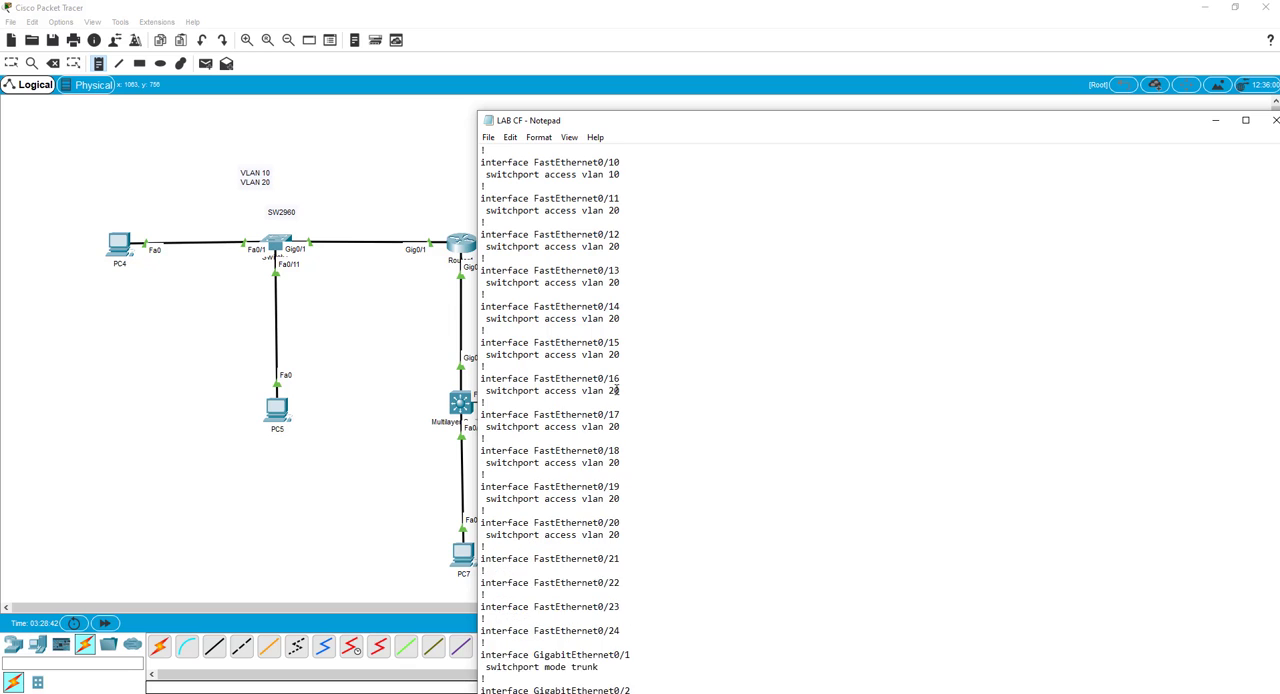
{"action": "scroll", "coordinate": [617, 386], "scroll_direction": "up", "scroll_amount": 10}
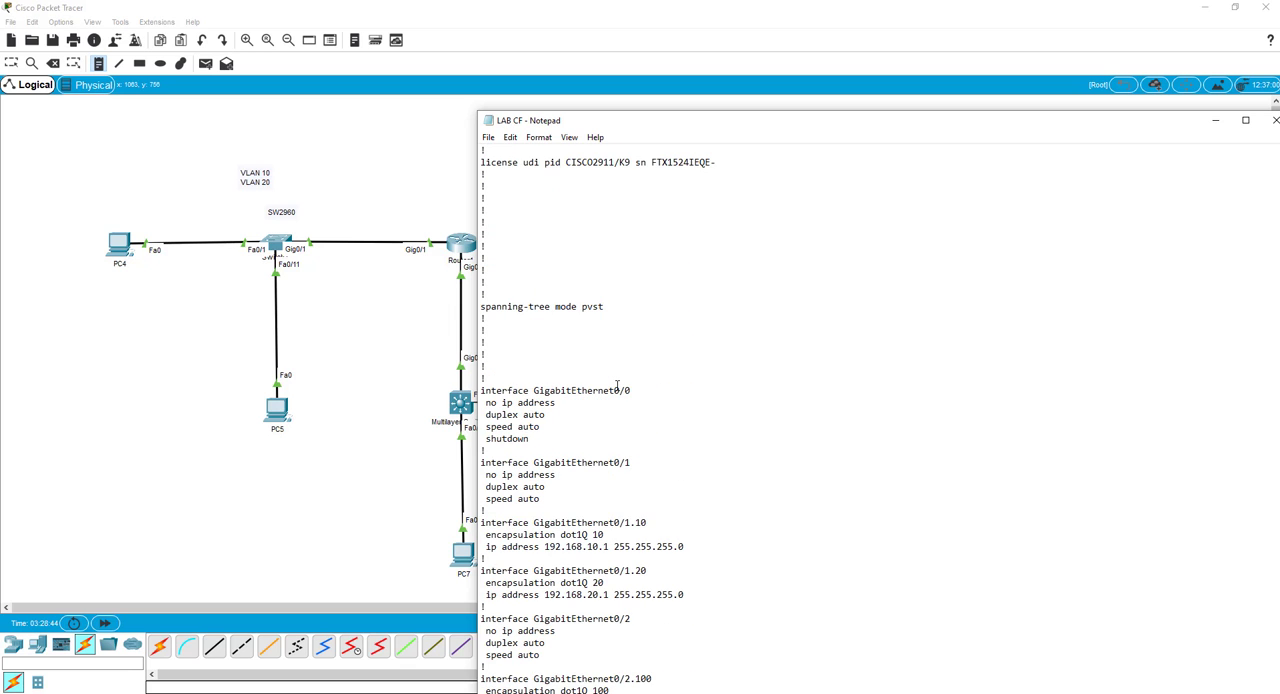
{"action": "scroll", "coordinate": [617, 386], "scroll_direction": "up", "scroll_amount": 12}
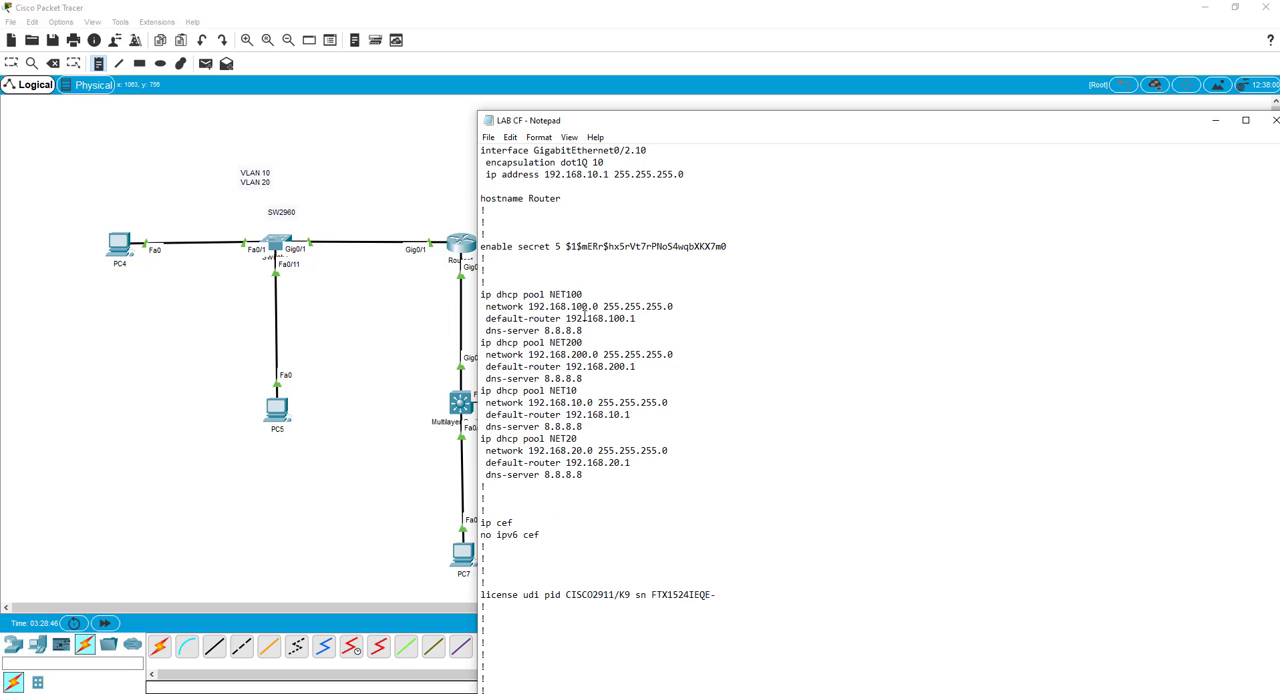
{"action": "left_click", "coordinate": [1215, 120]}
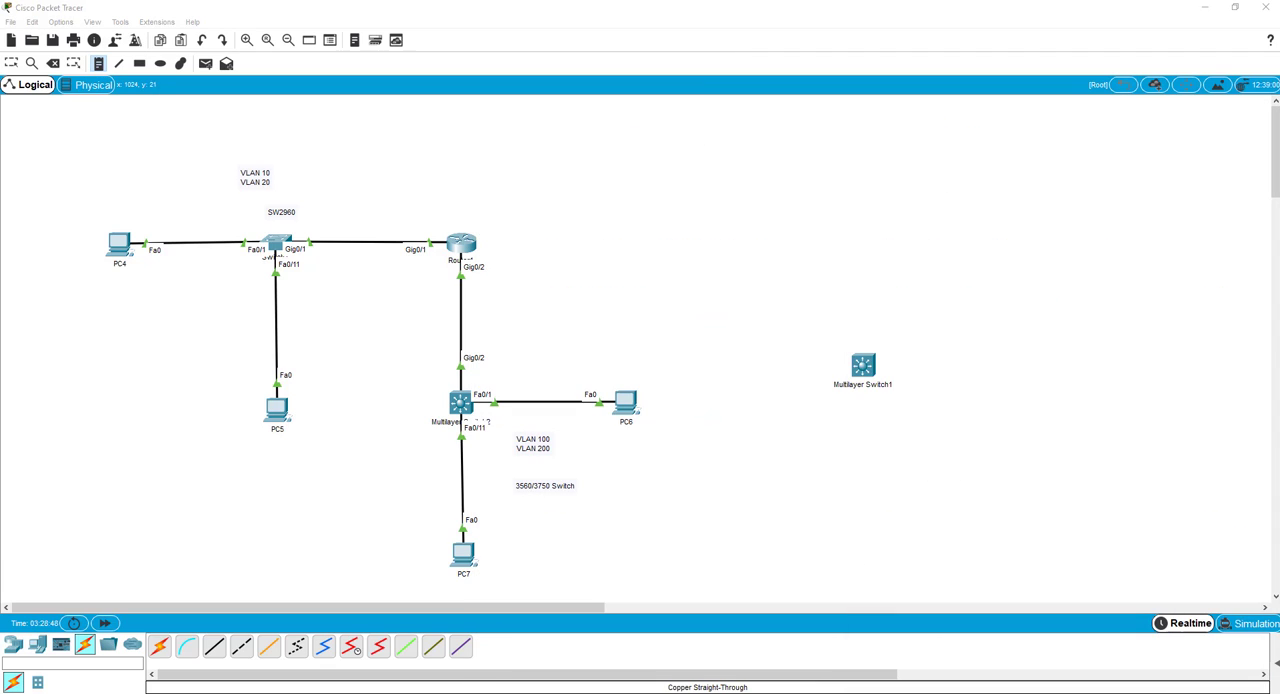